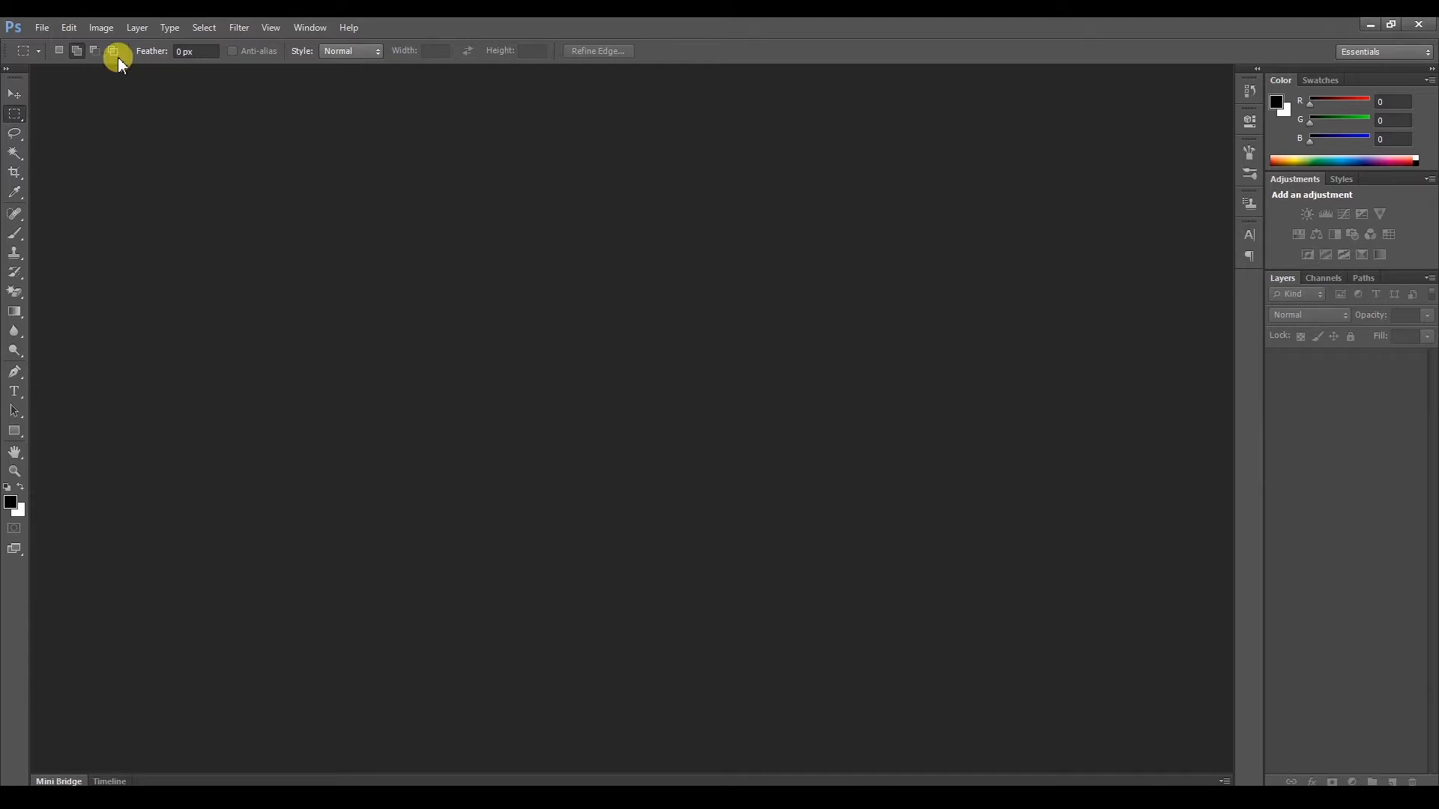
# Create a new document of 1920 × 1080 pixels at 300 pixels/inch, in 8-bit RGB Color with a white background.
pyautogui.click(42, 28)
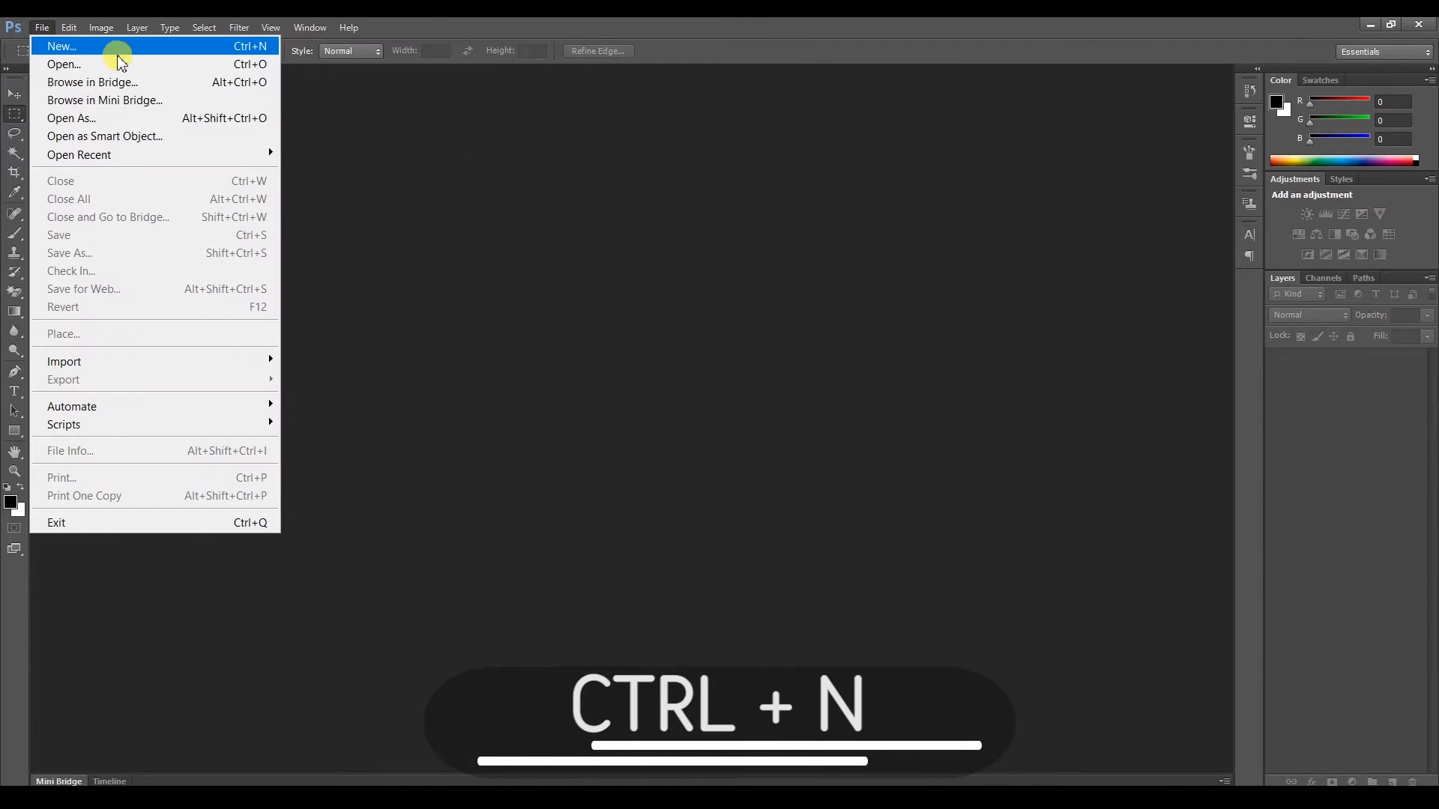
pyautogui.click(209, 47)
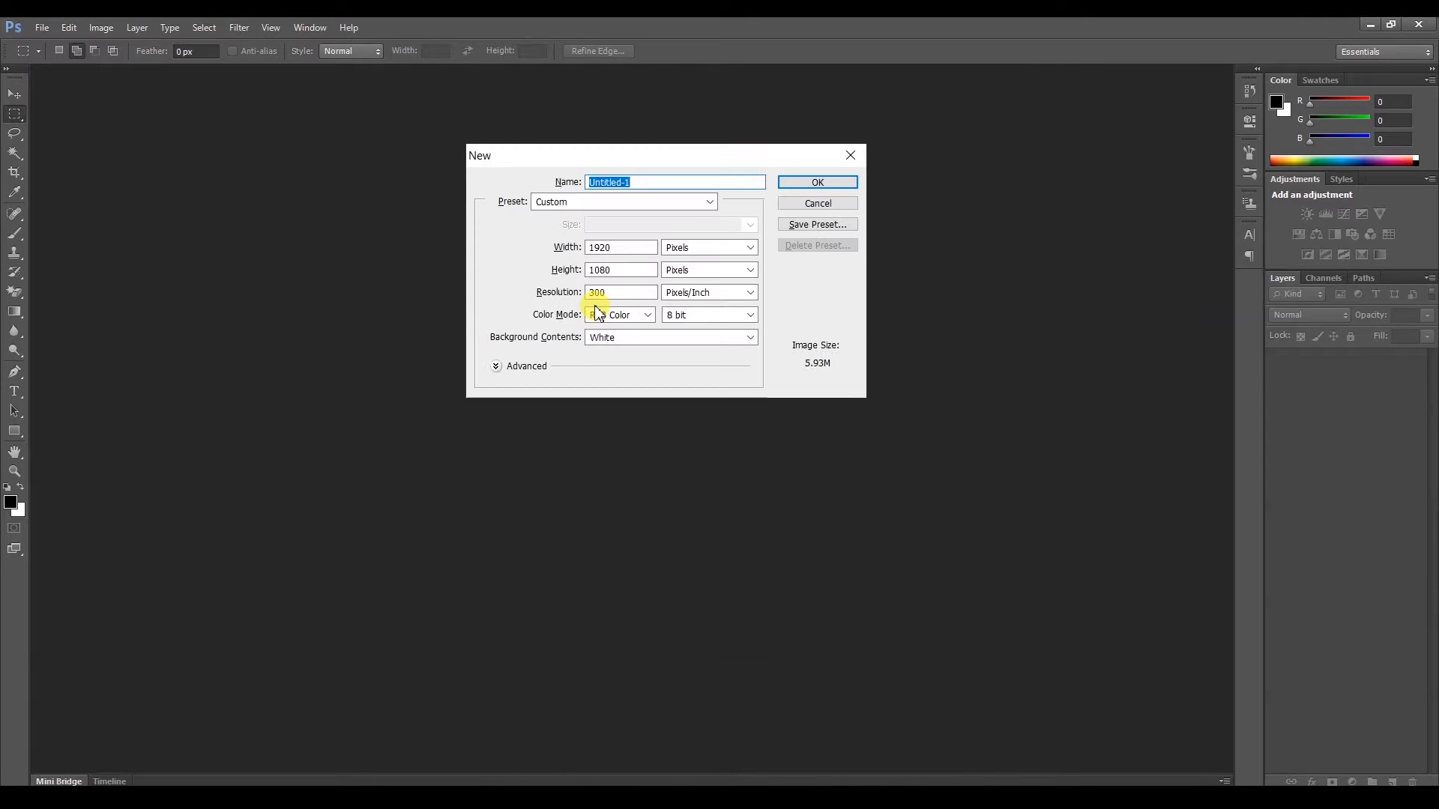
pyautogui.moveTo(601, 145); pyautogui.dragTo(602, 140)
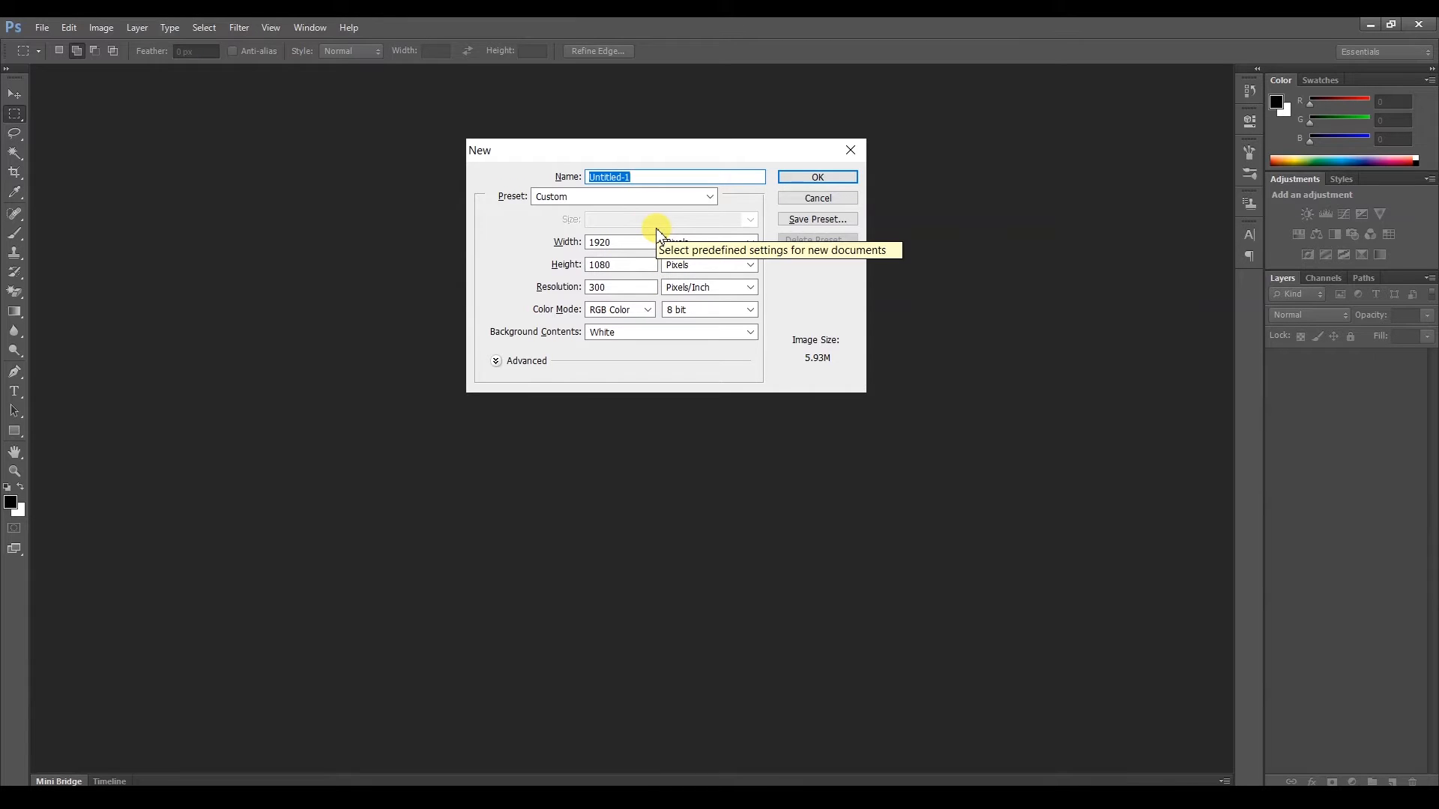
pyautogui.doubleClick(637, 287)
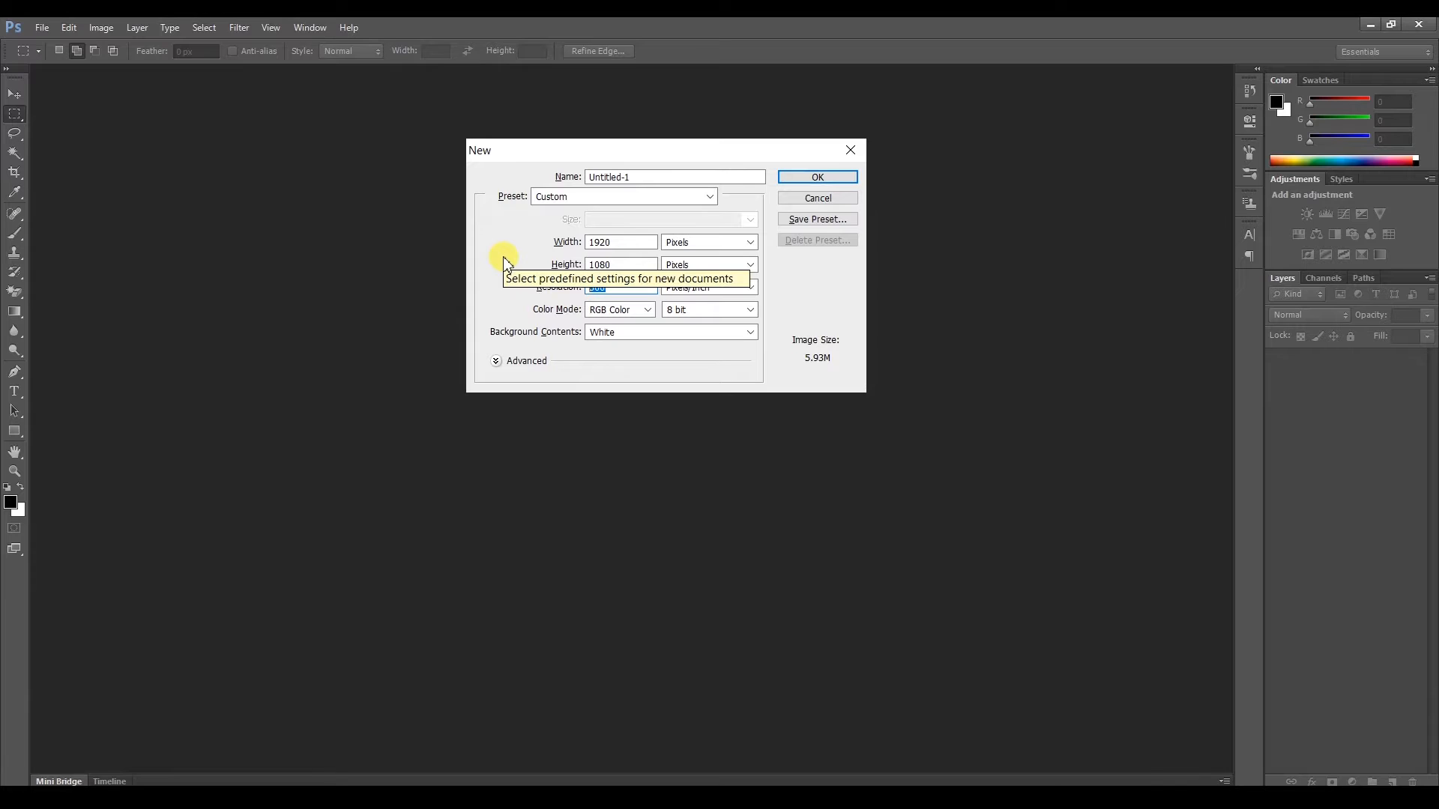
pyautogui.click(636, 311)
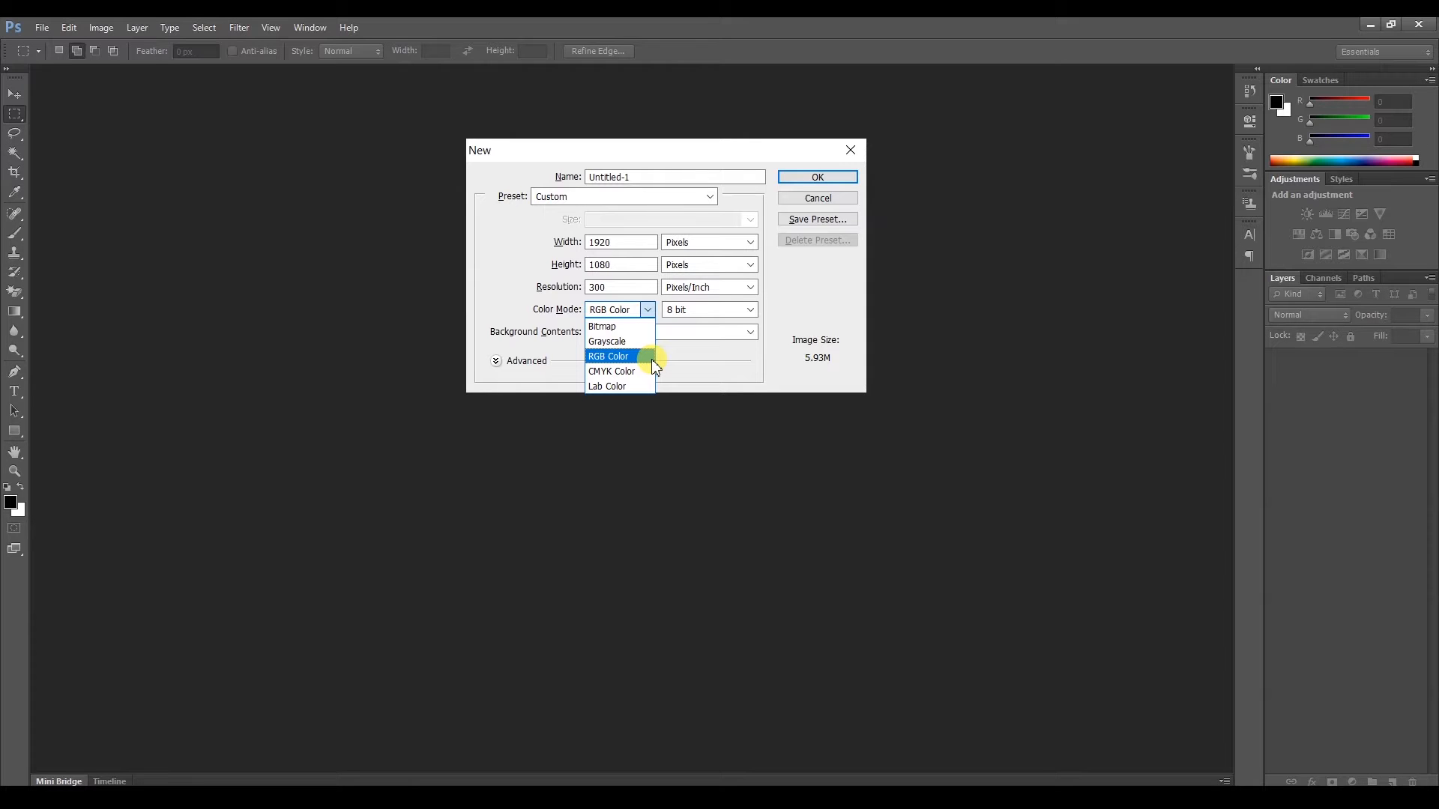
pyautogui.click(684, 311)
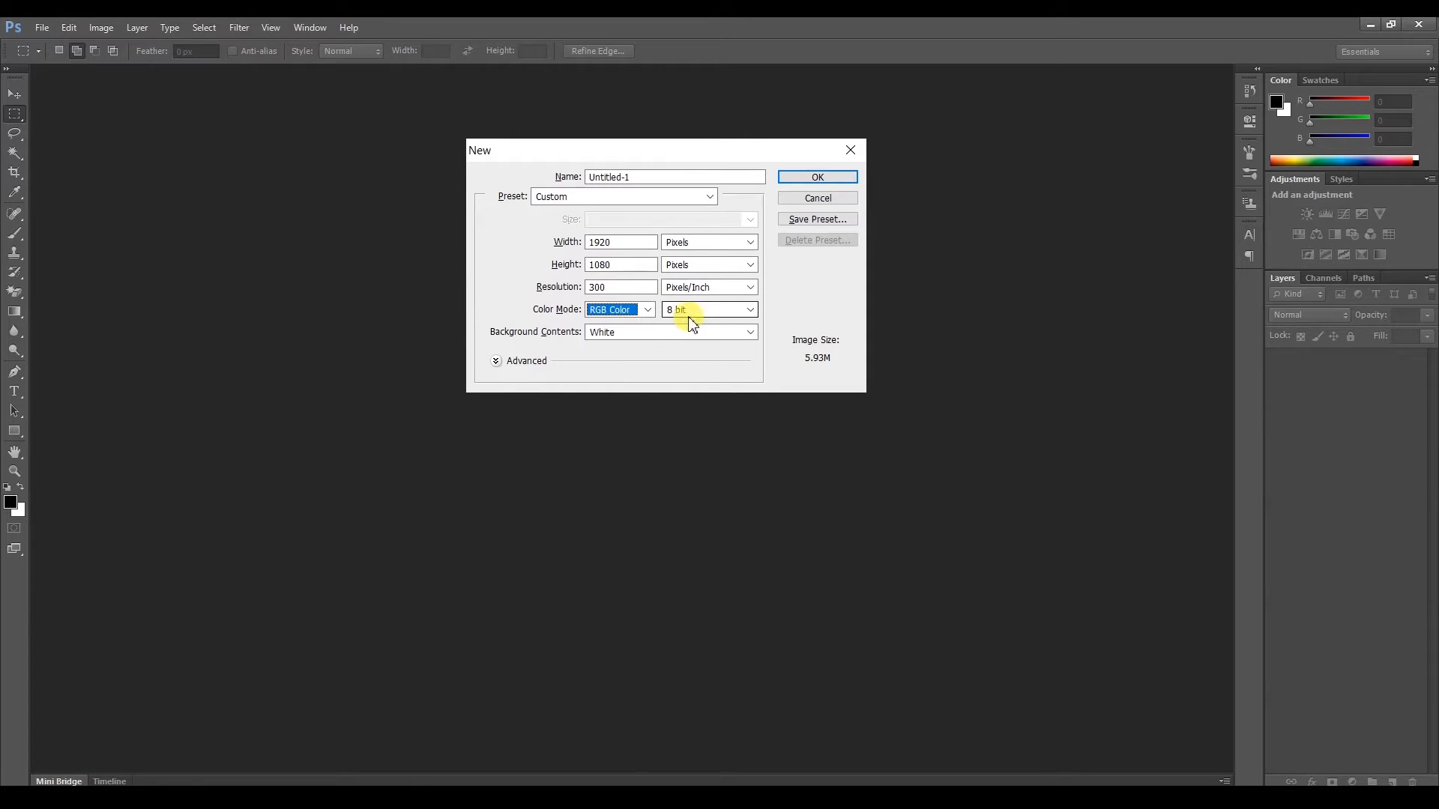
pyautogui.click(697, 313)
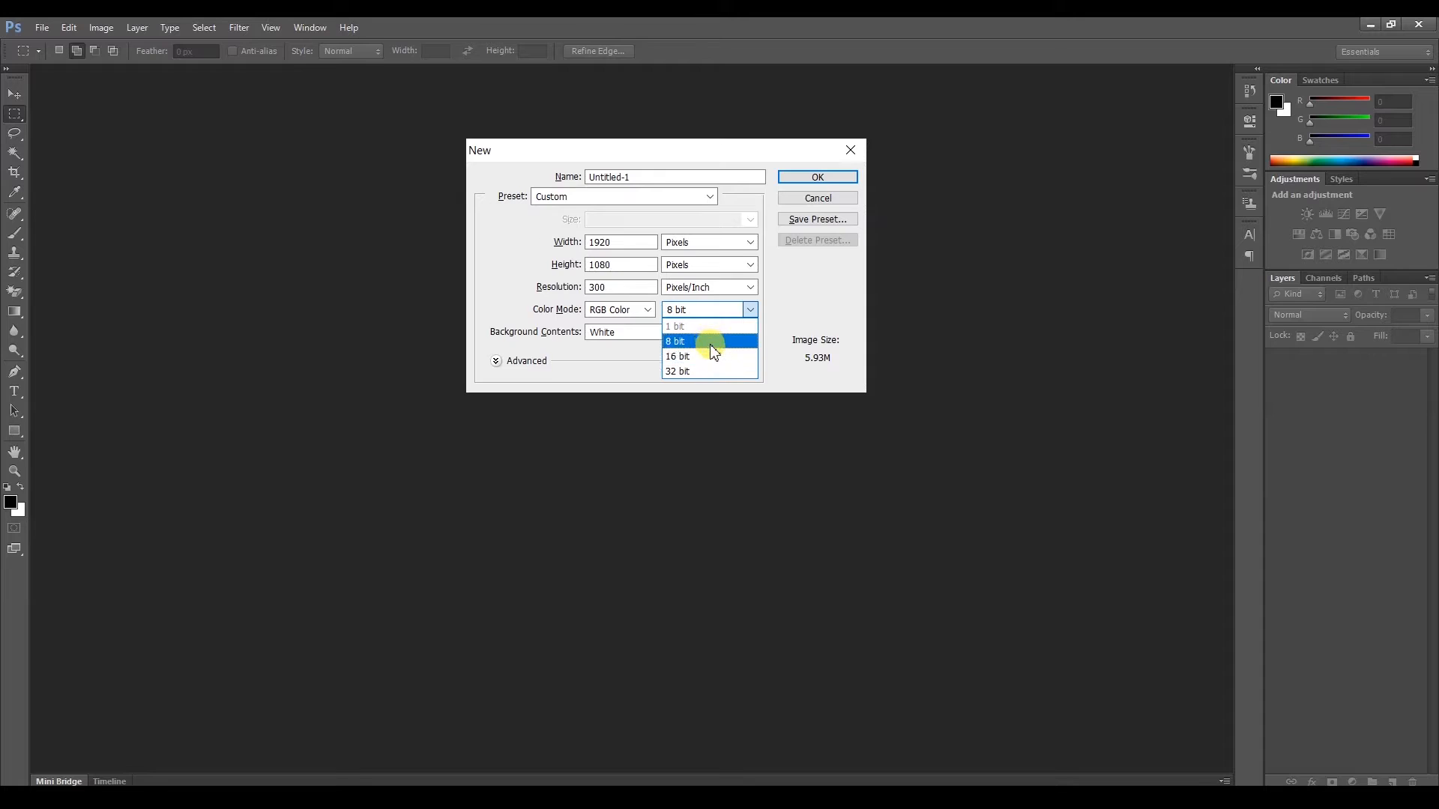
pyautogui.click(712, 342)
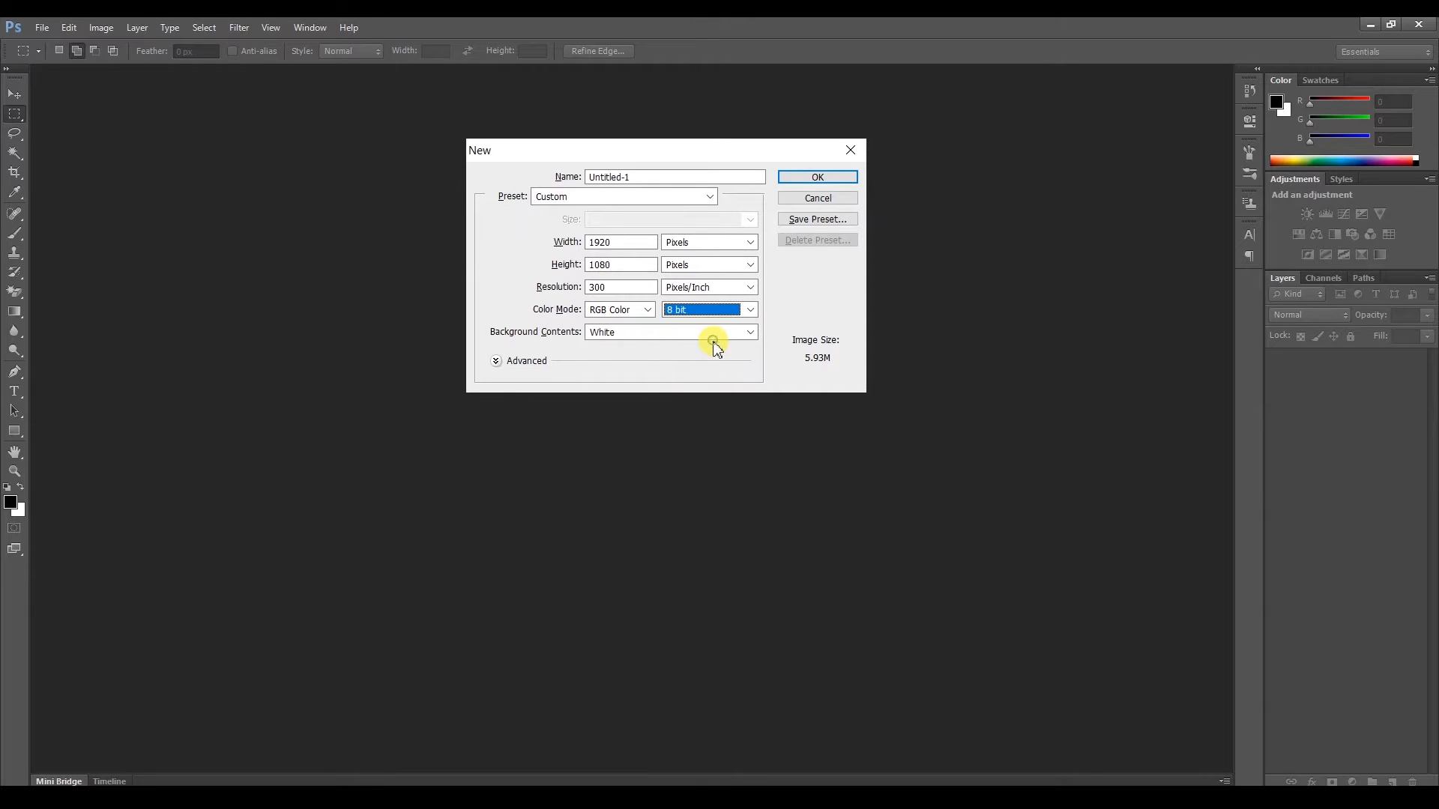
pyautogui.click(818, 177)
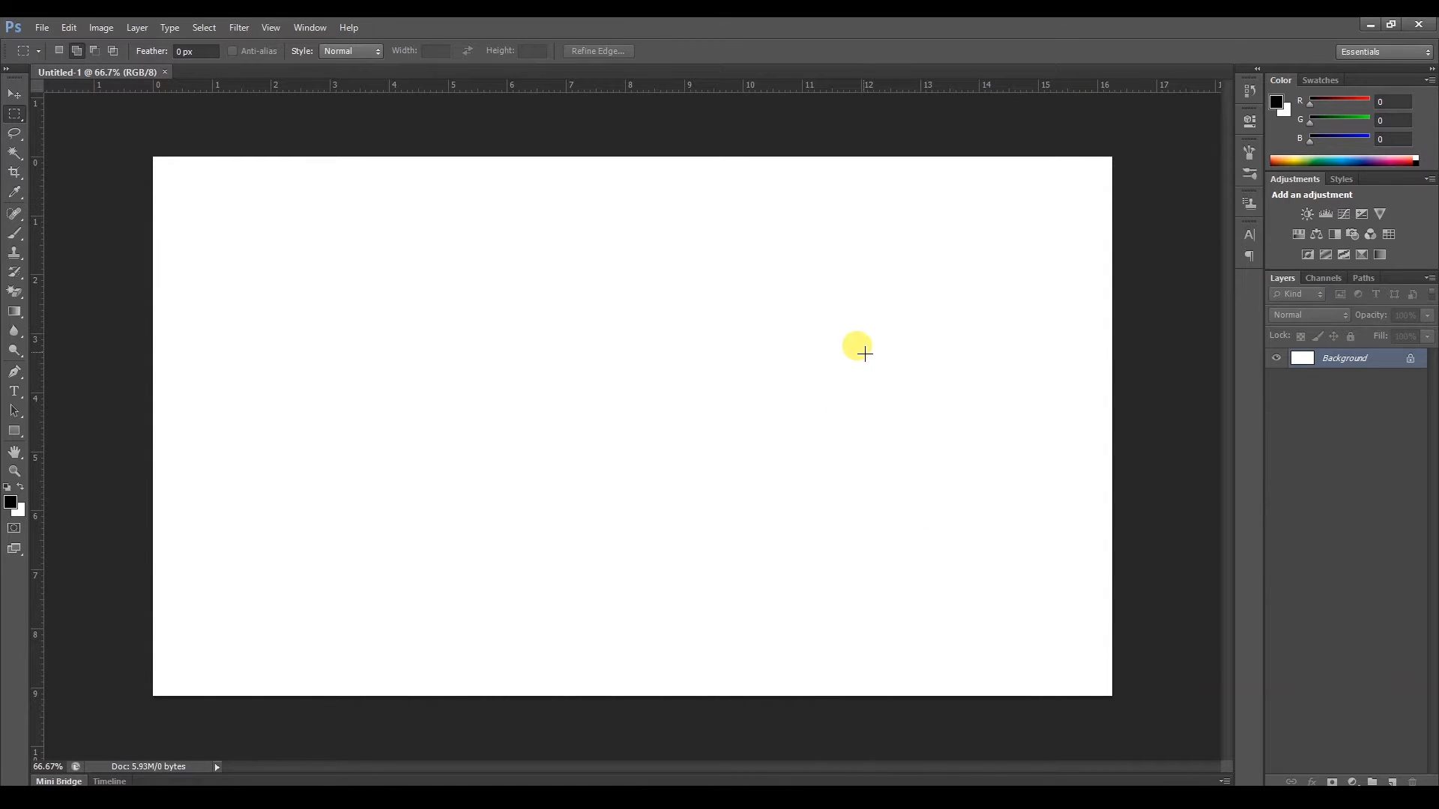
pyautogui.press('v')
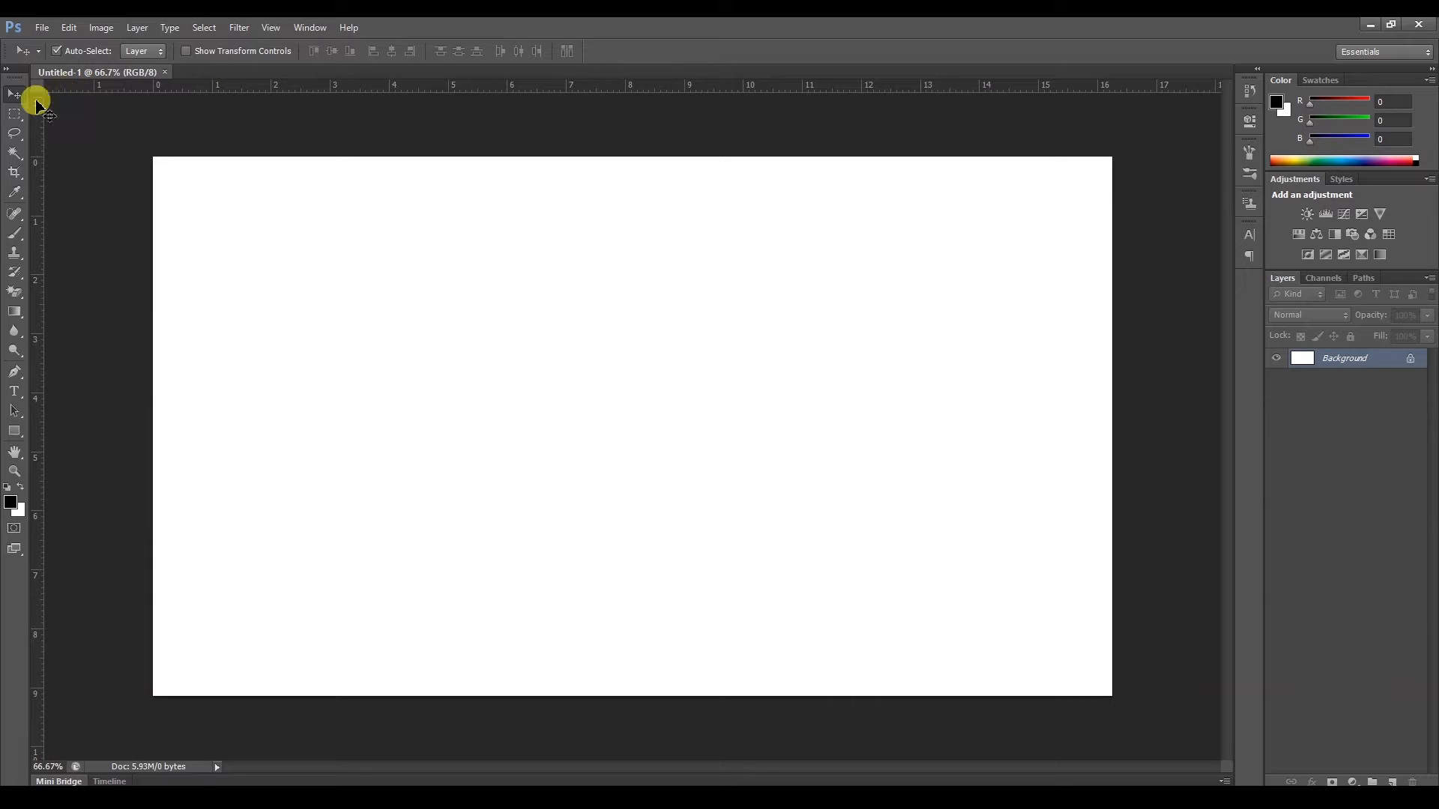
pyautogui.click(38, 51)
pyautogui.click(38, 51)
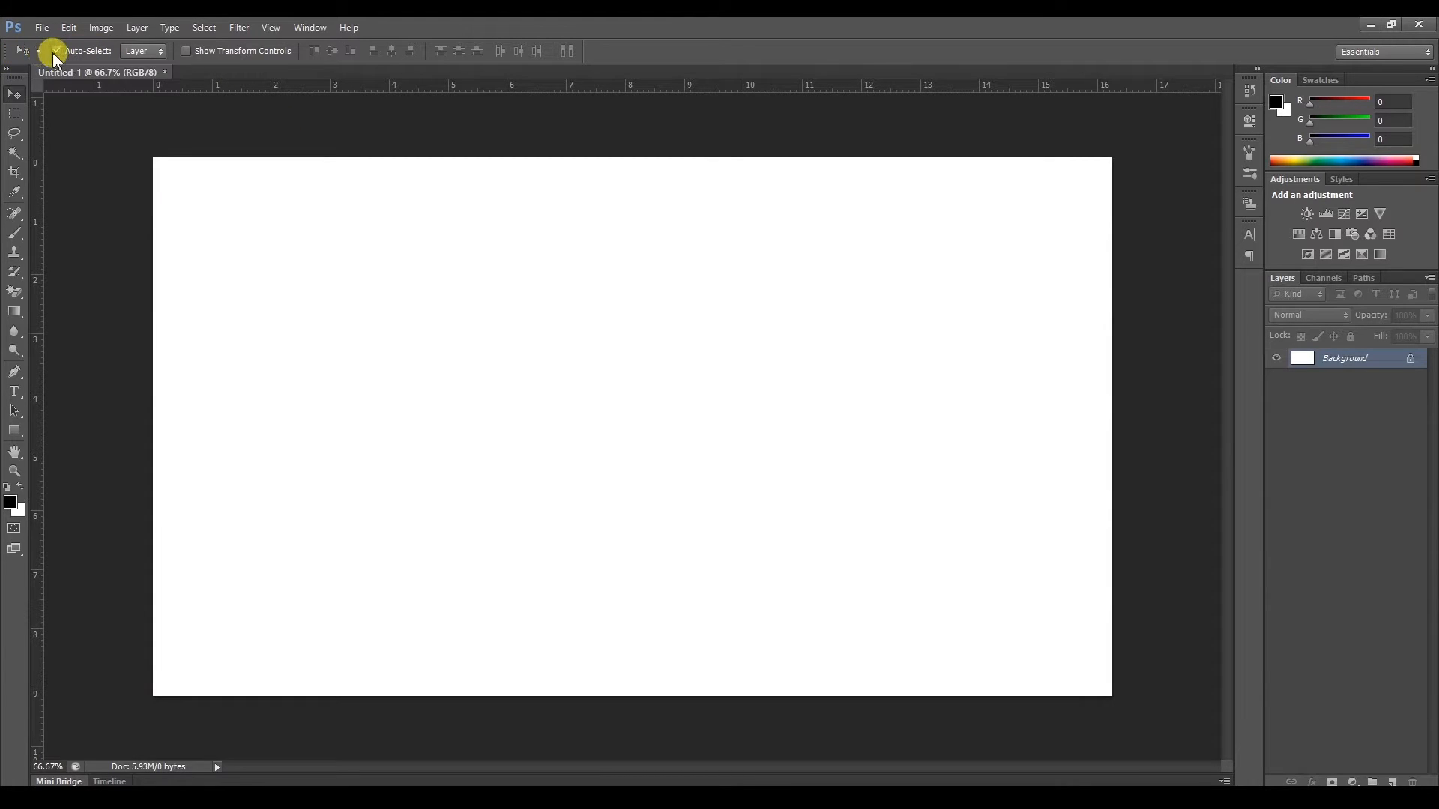
# Make a square selection in the left half of the canvas with the Rectangular Marquee tool, and add a new layer for it.
pyautogui.click(14, 119)
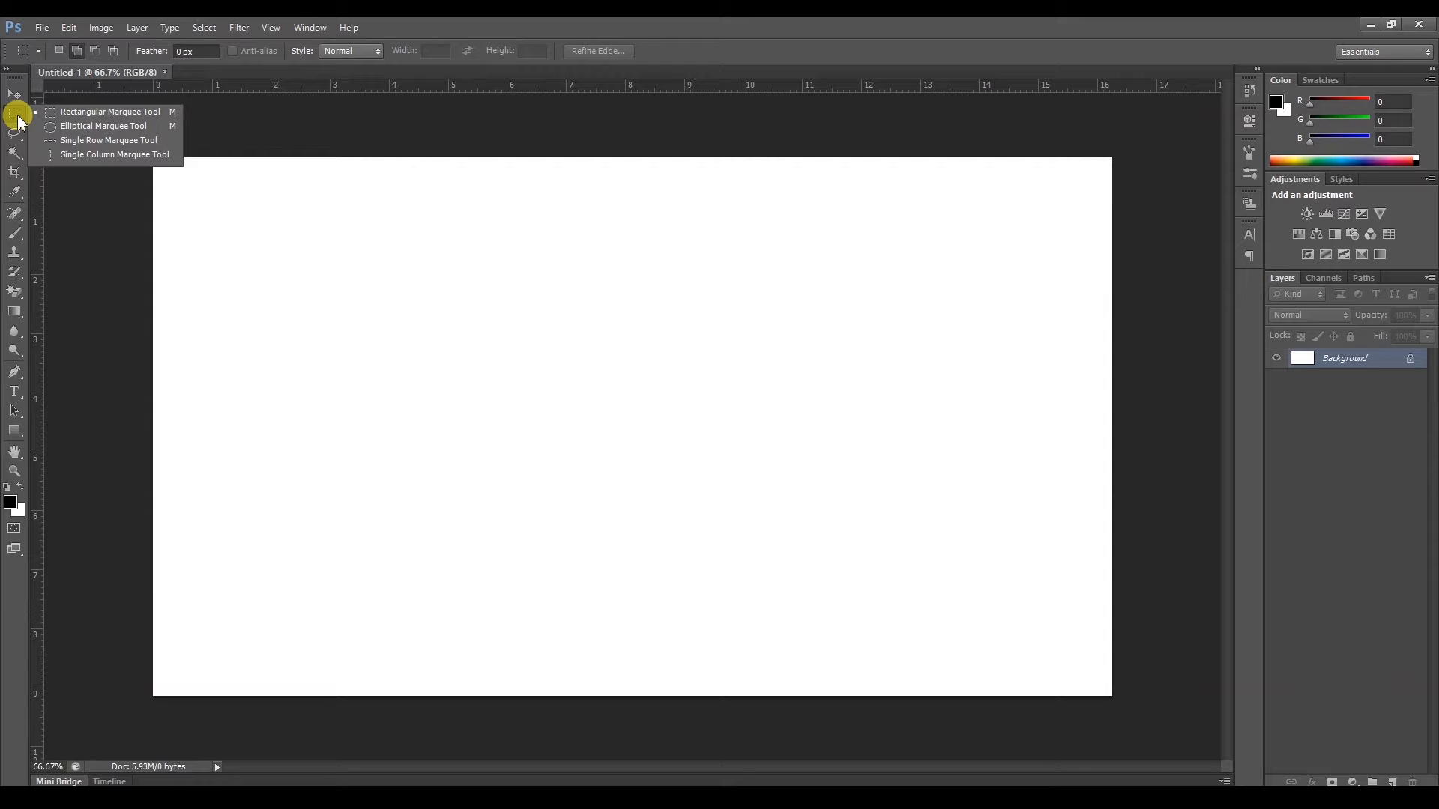
pyautogui.click(97, 112)
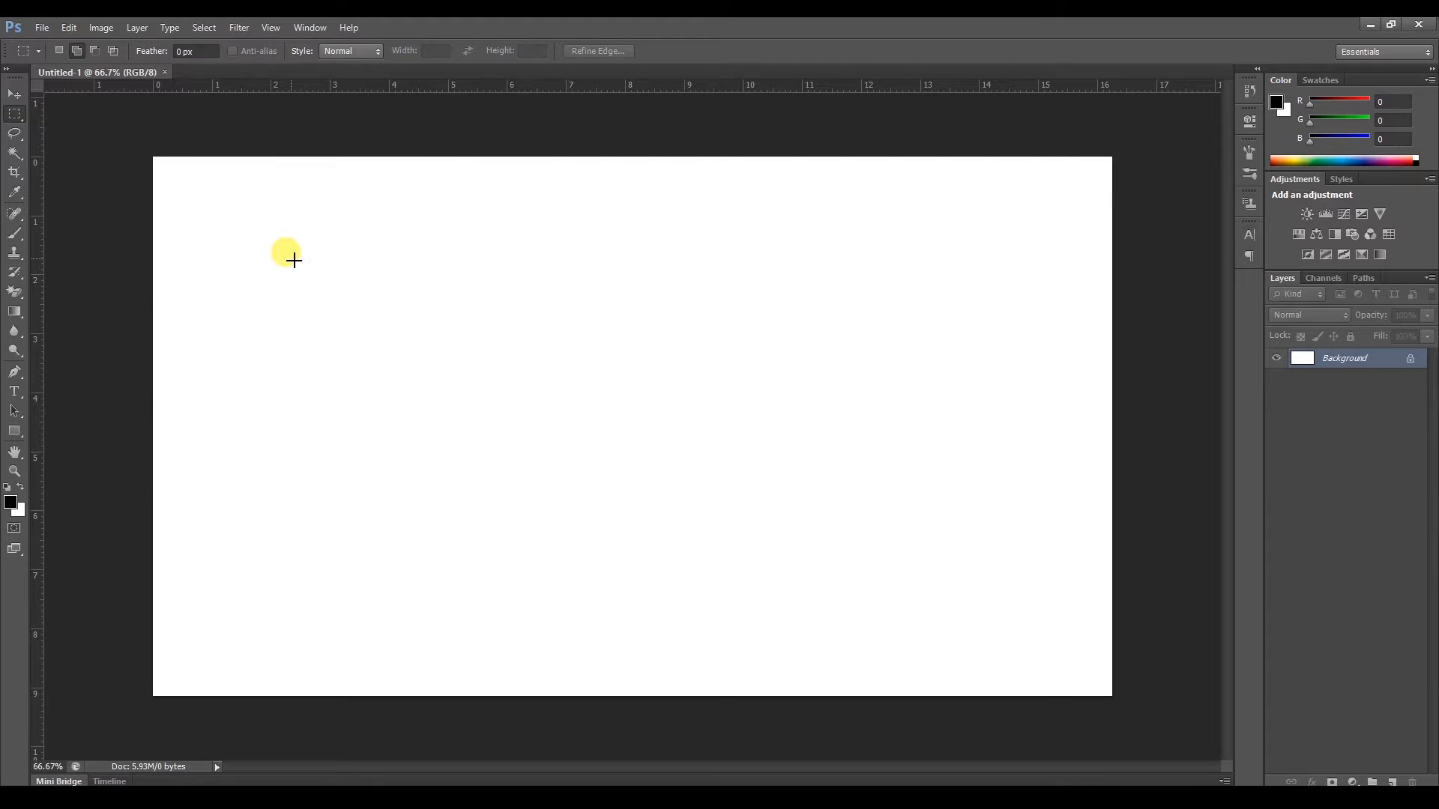
pyautogui.moveTo(292, 259); pyautogui.dragTo(552, 514)
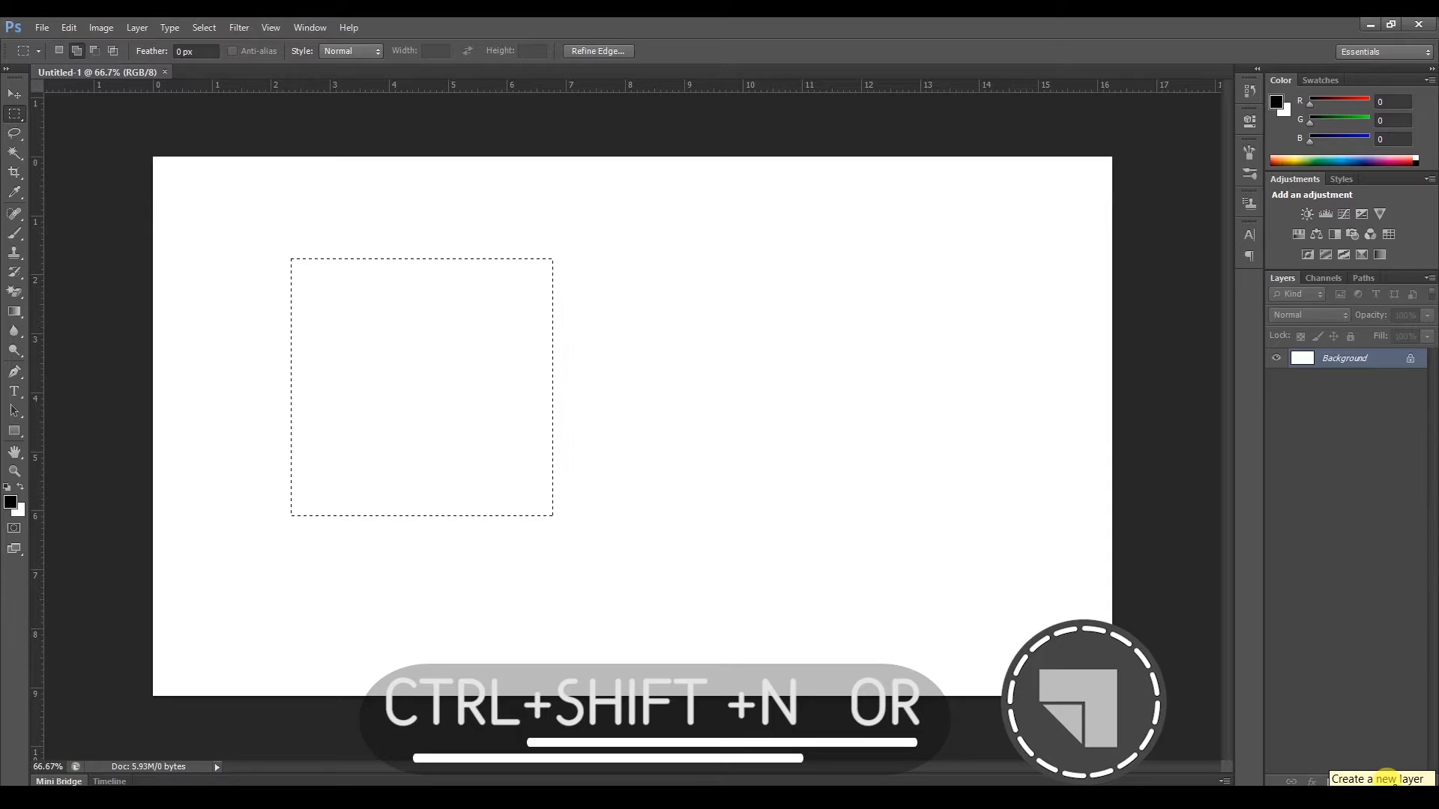
pyautogui.click(1387, 781)
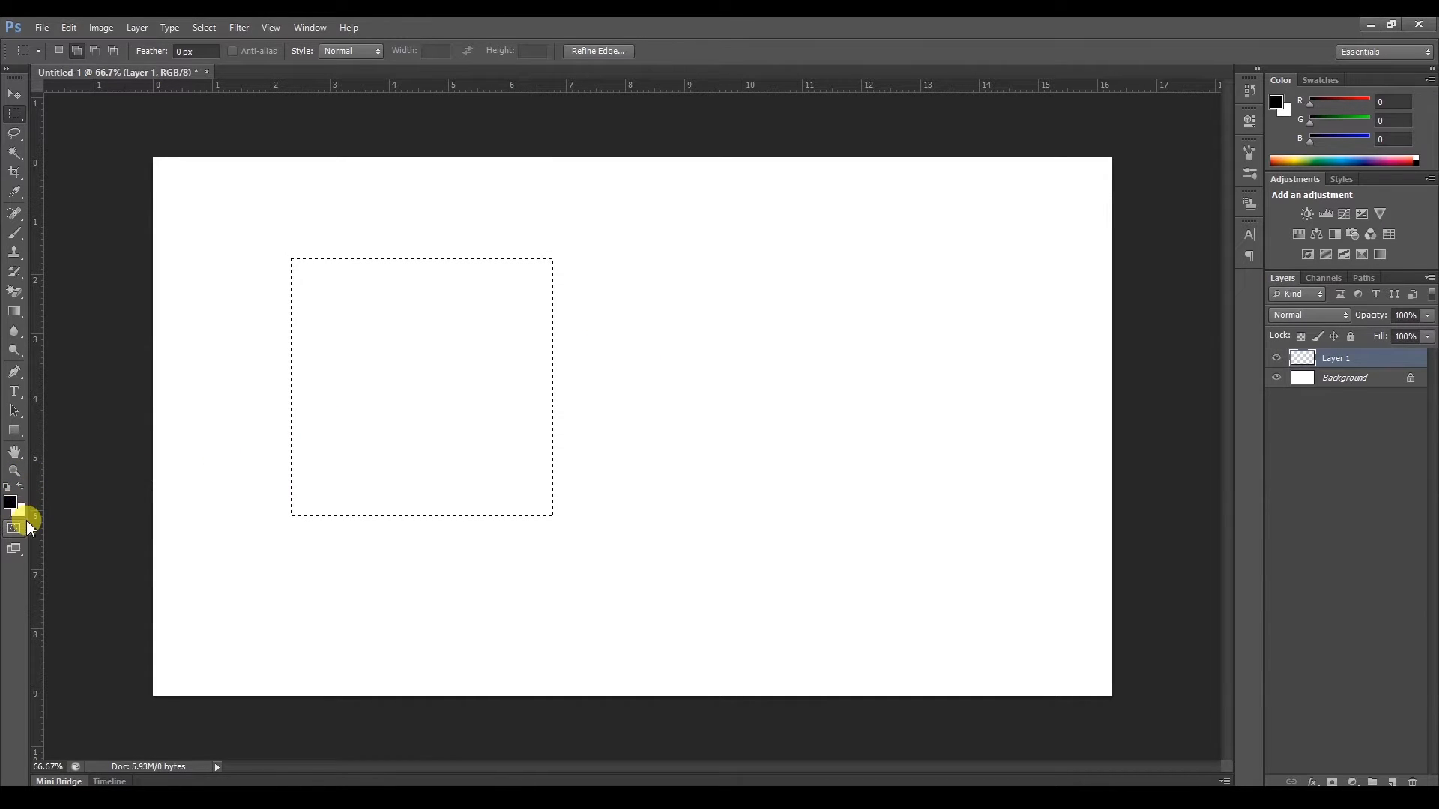
# Set the foreground color to pure red, ff0000.
pyautogui.click(21, 488)
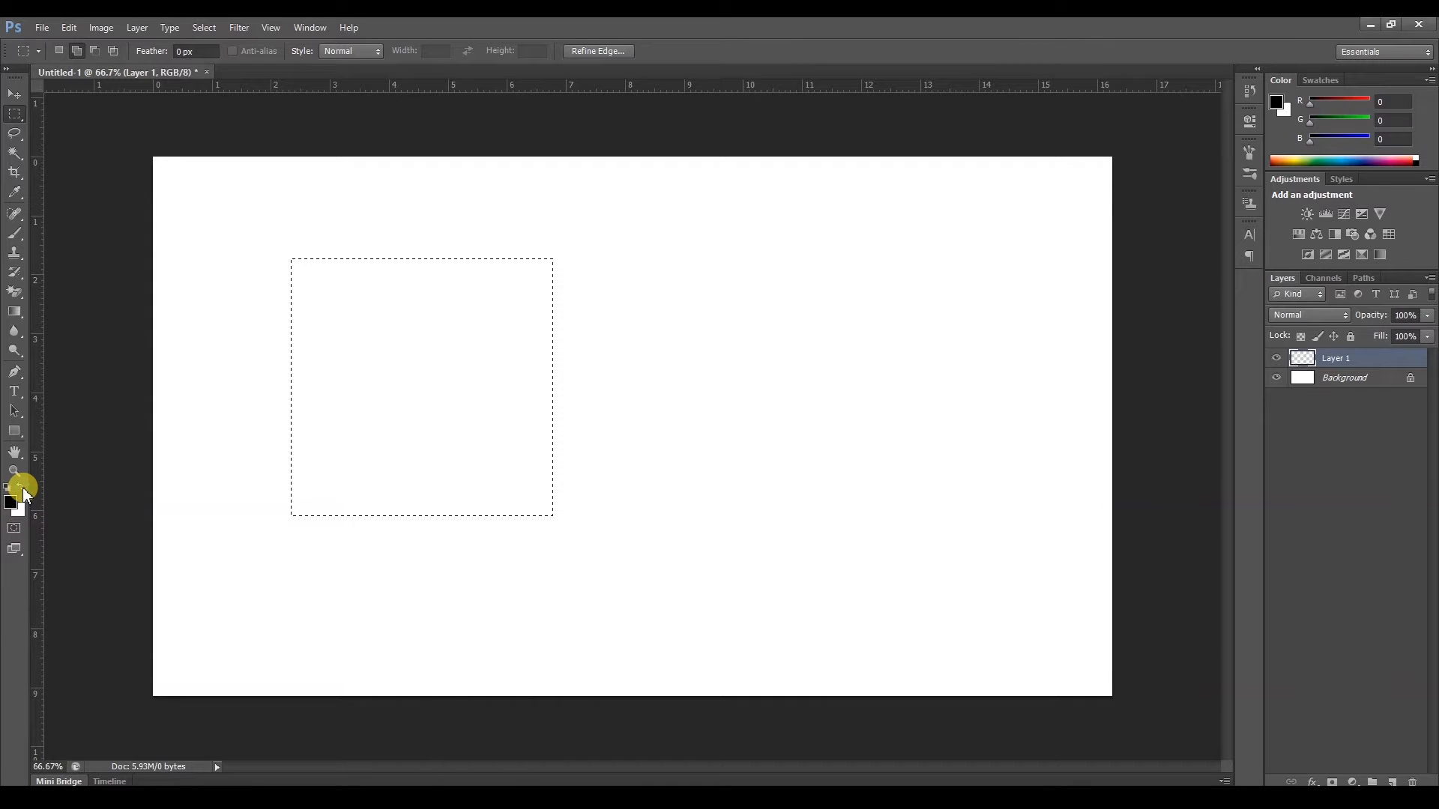
pyautogui.click(23, 488)
pyautogui.click(11, 504)
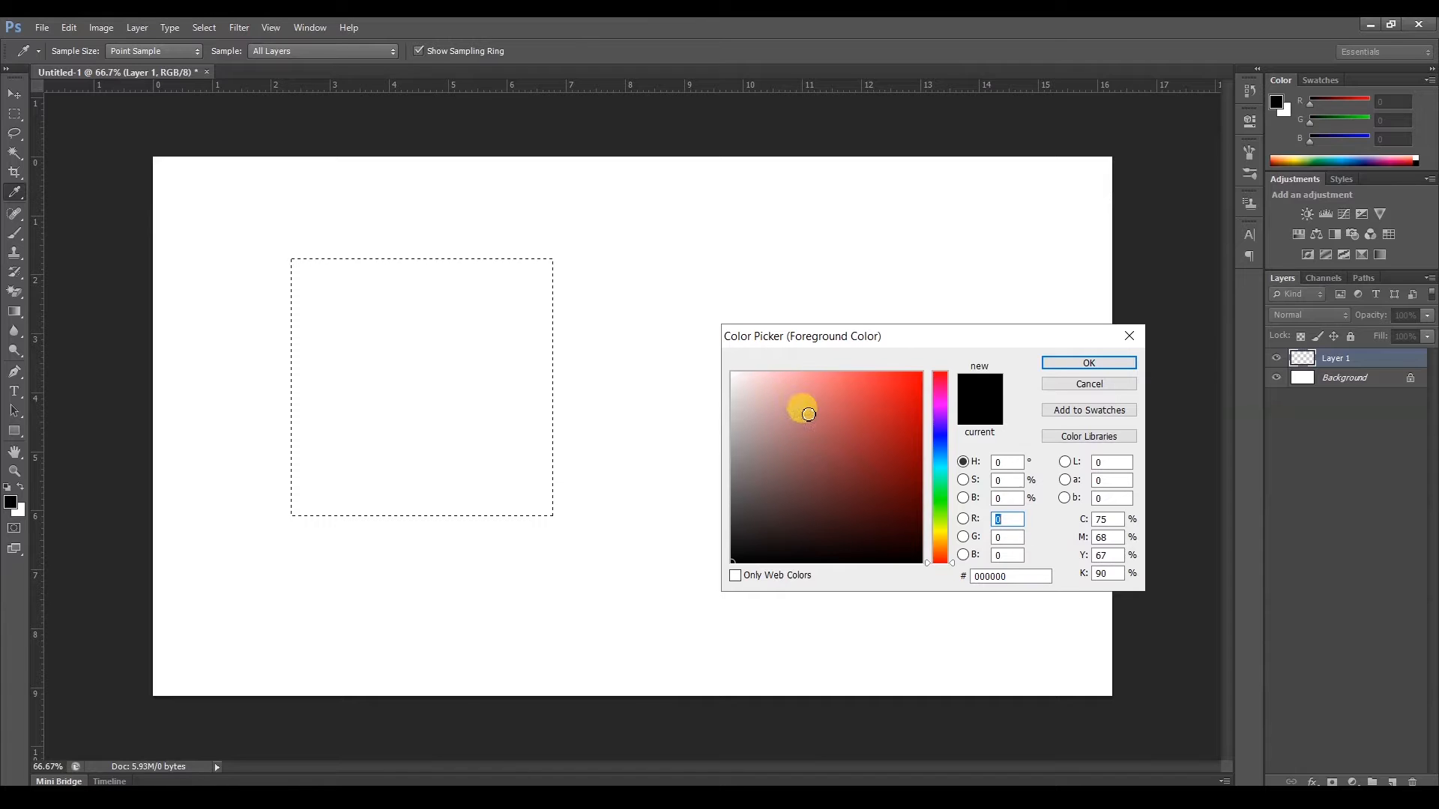
pyautogui.moveTo(808, 415); pyautogui.dragTo(1014, 324)
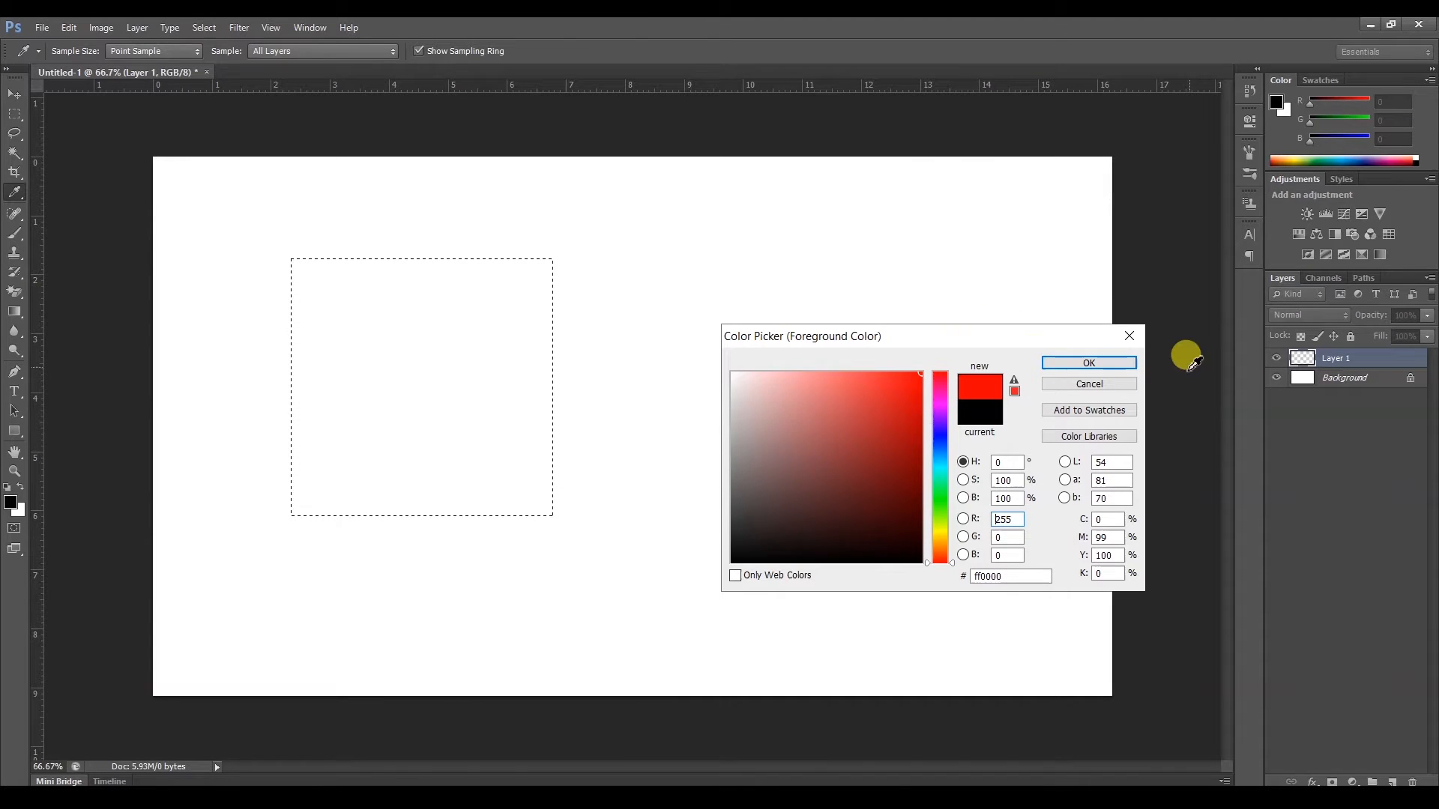
pyautogui.click(1124, 362)
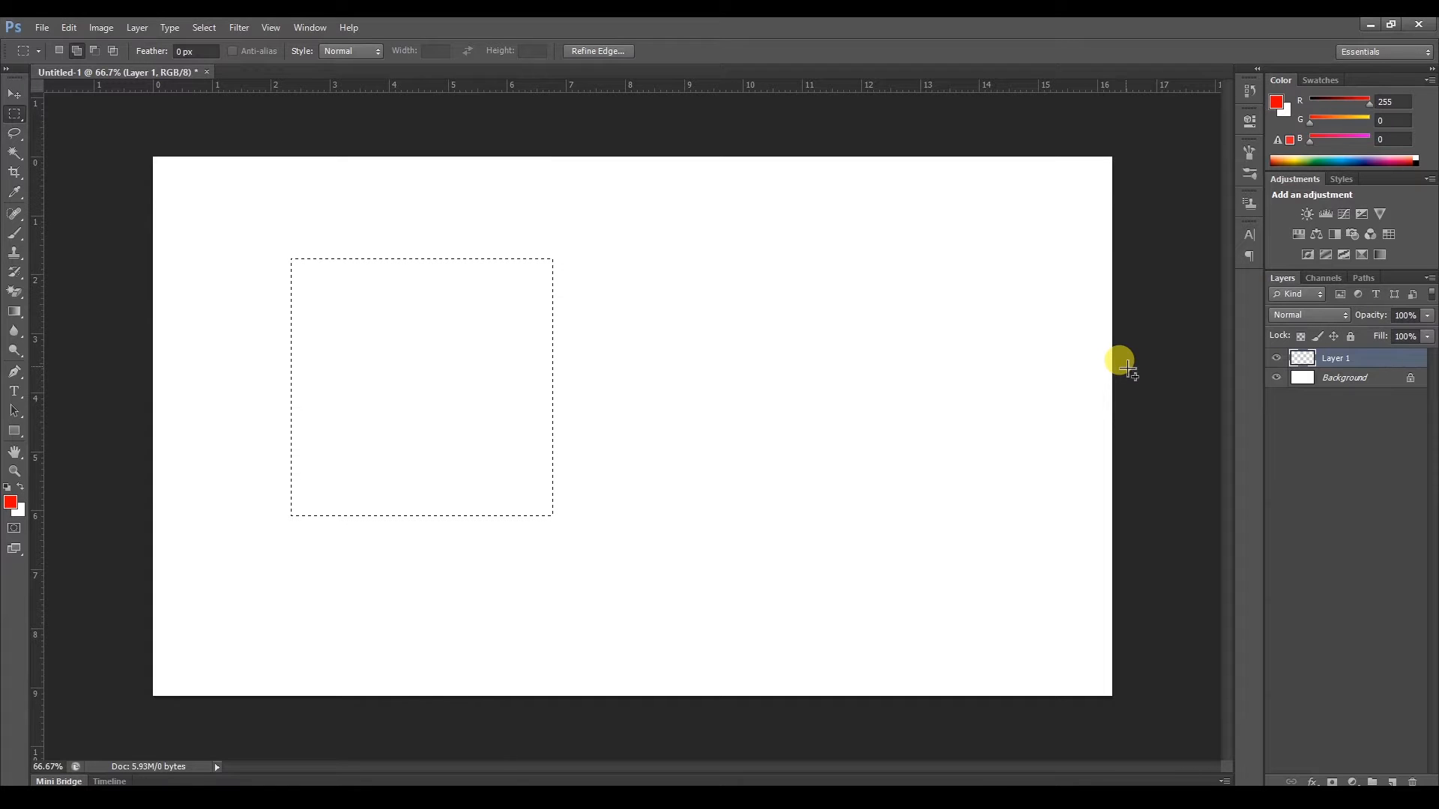
# Fill the square selection on the new layer with the red foreground color and deselect it.
pyautogui.hotkey('alt', 'BackSpace')
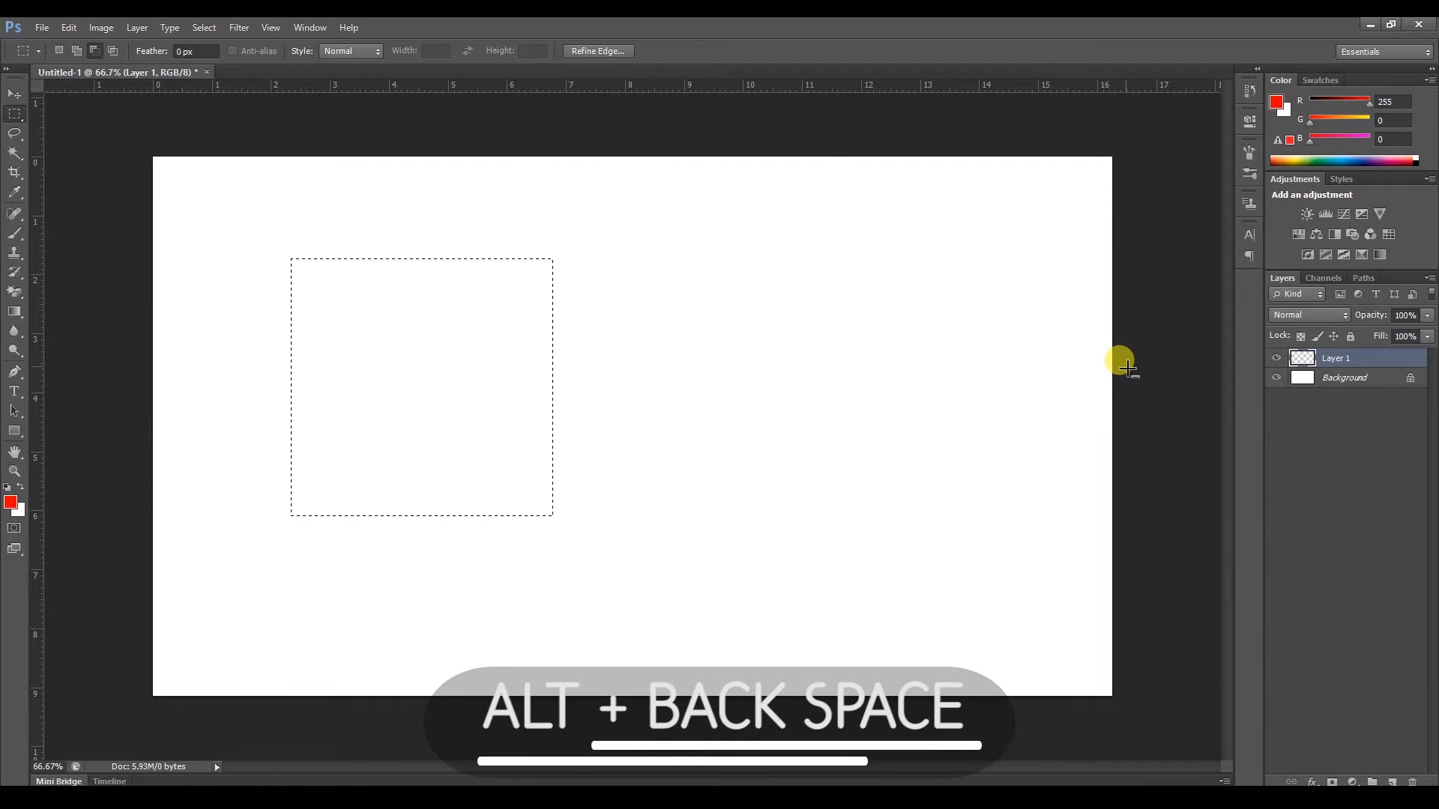
pyautogui.click(241, 229)
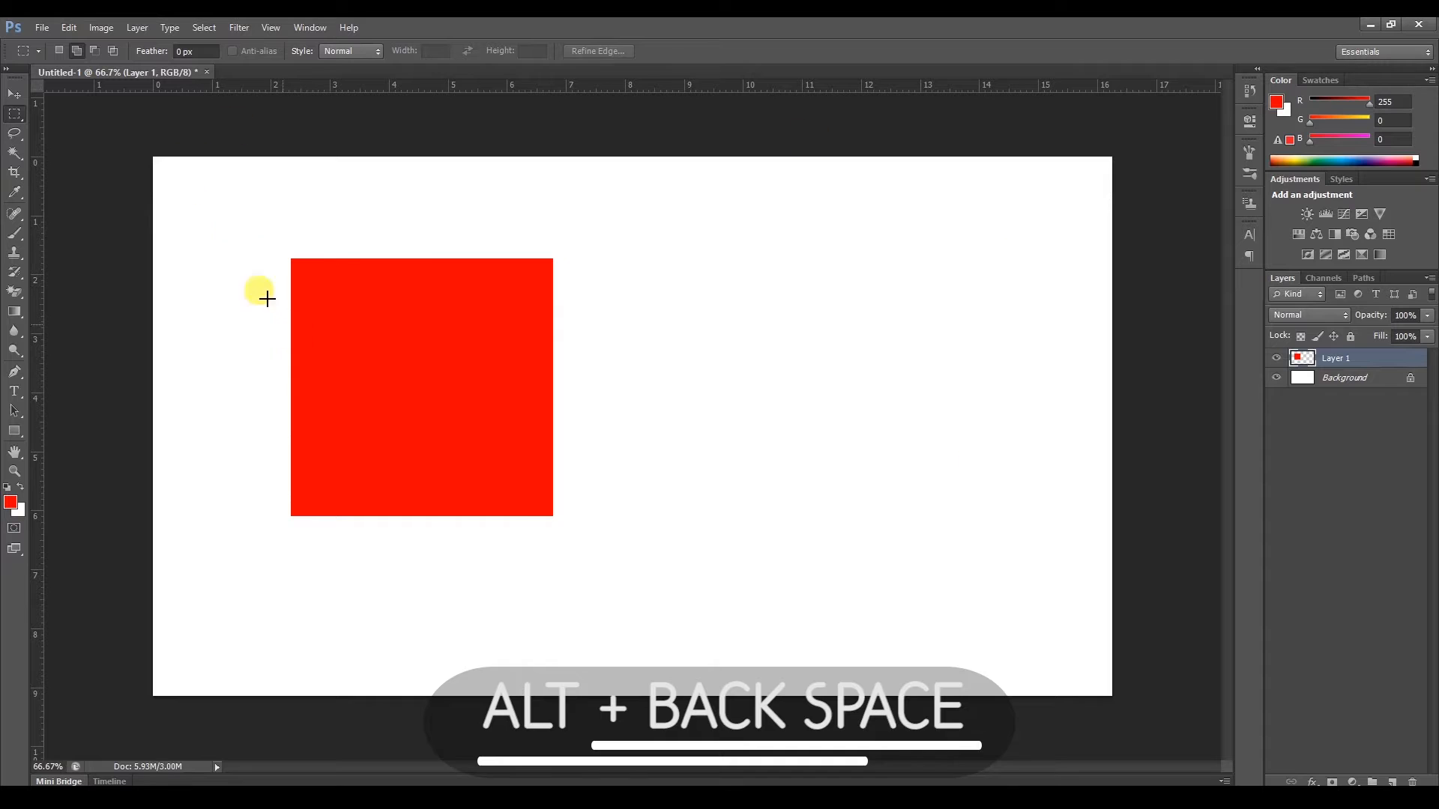
pyautogui.press('v')
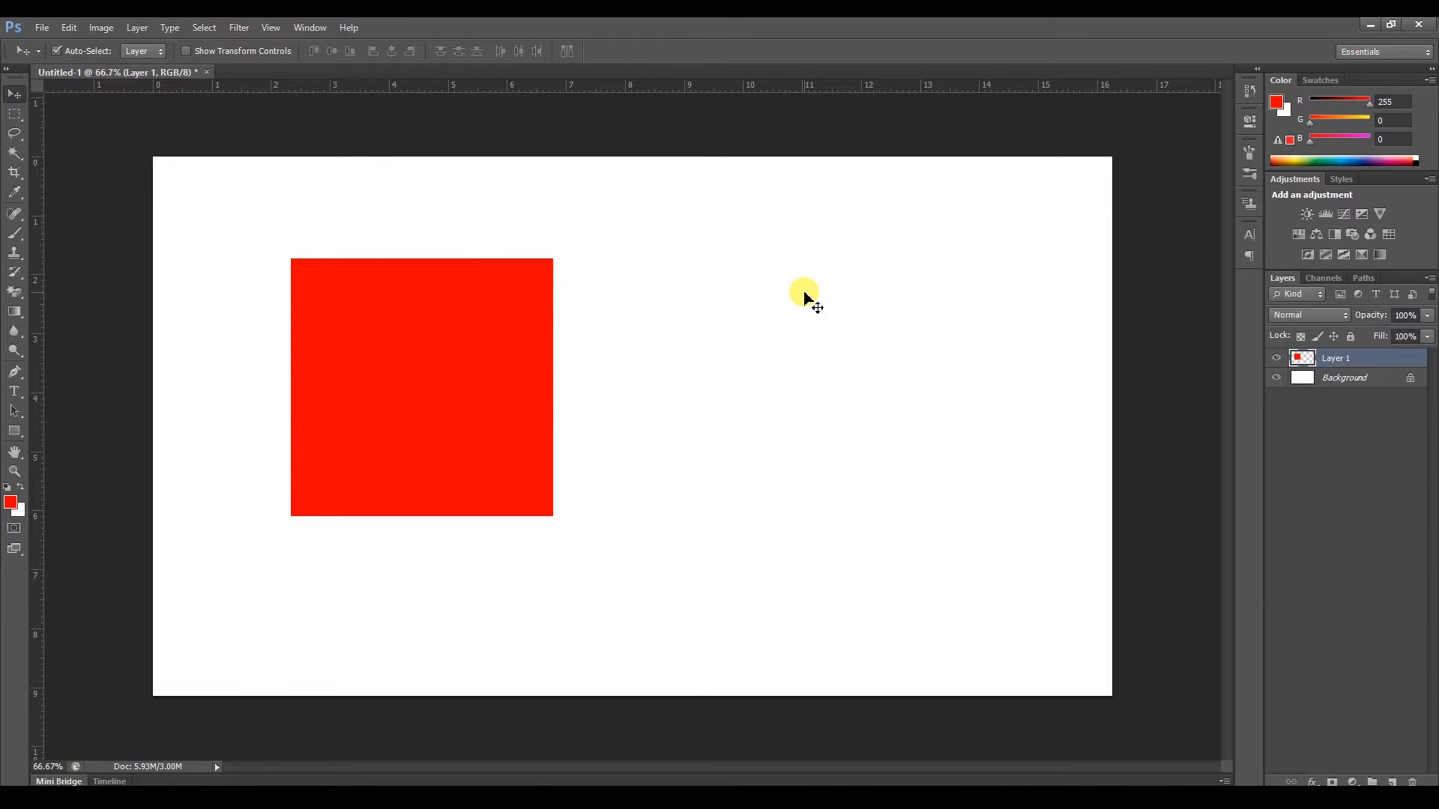
# Add another new layer and draw a circular selection in the canvas's right half with the Elliptical Marquee tool, slightly larger than the red square.
pyautogui.click(1392, 782)
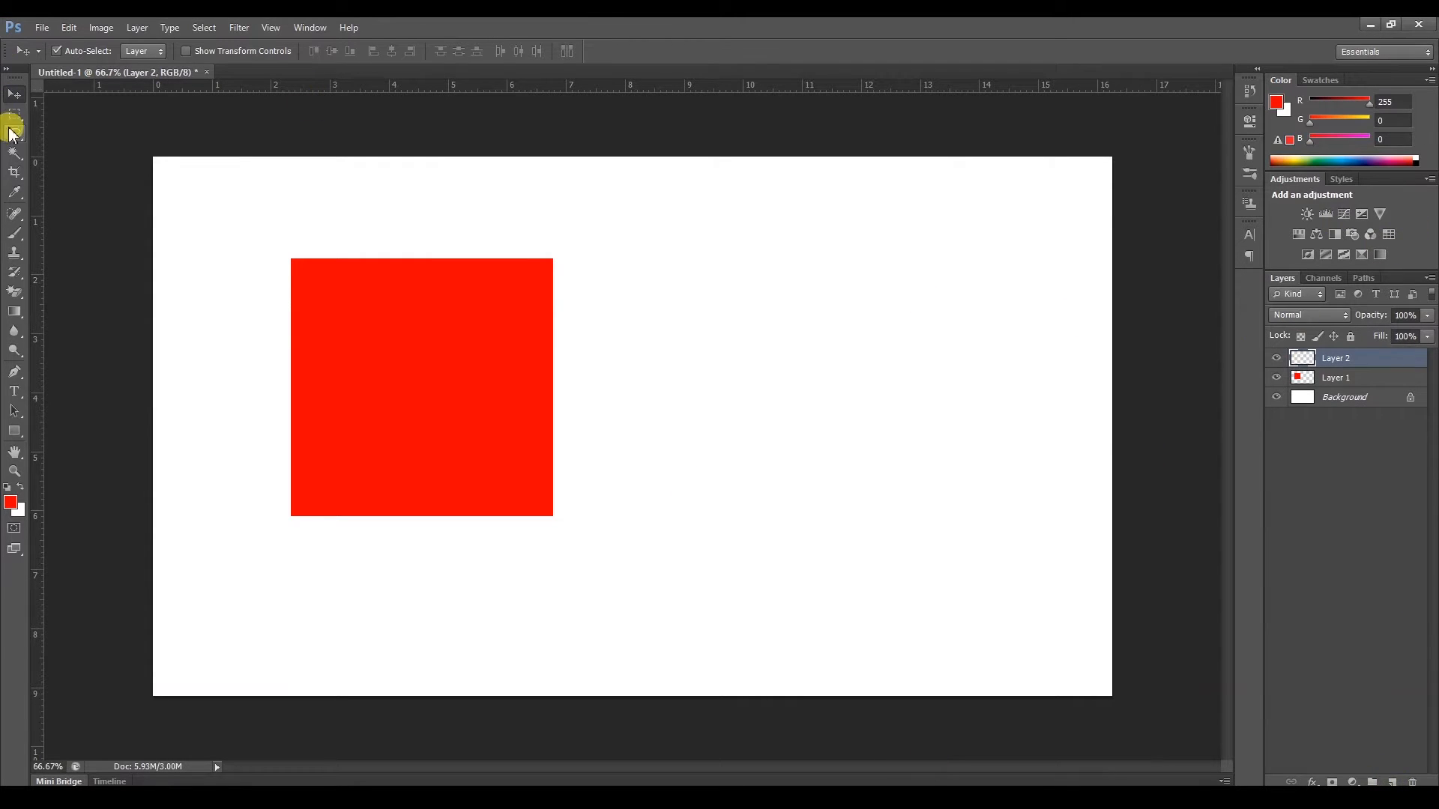
pyautogui.moveTo(13, 121); pyautogui.dragTo(45, 126)
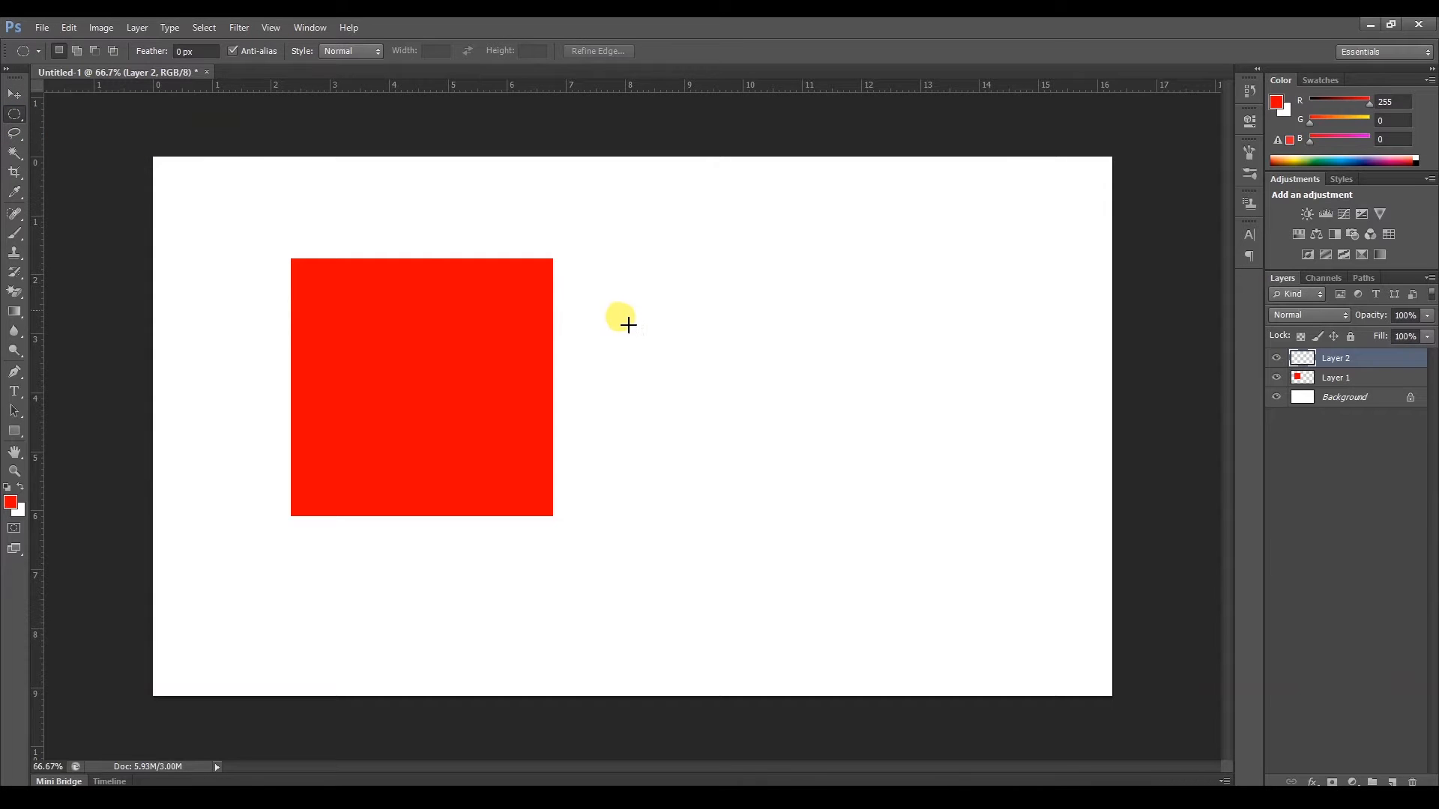
pyautogui.moveTo(656, 333); pyautogui.dragTo(902, 484)
pyautogui.moveTo(813, 233); pyautogui.dragTo(945, 366)
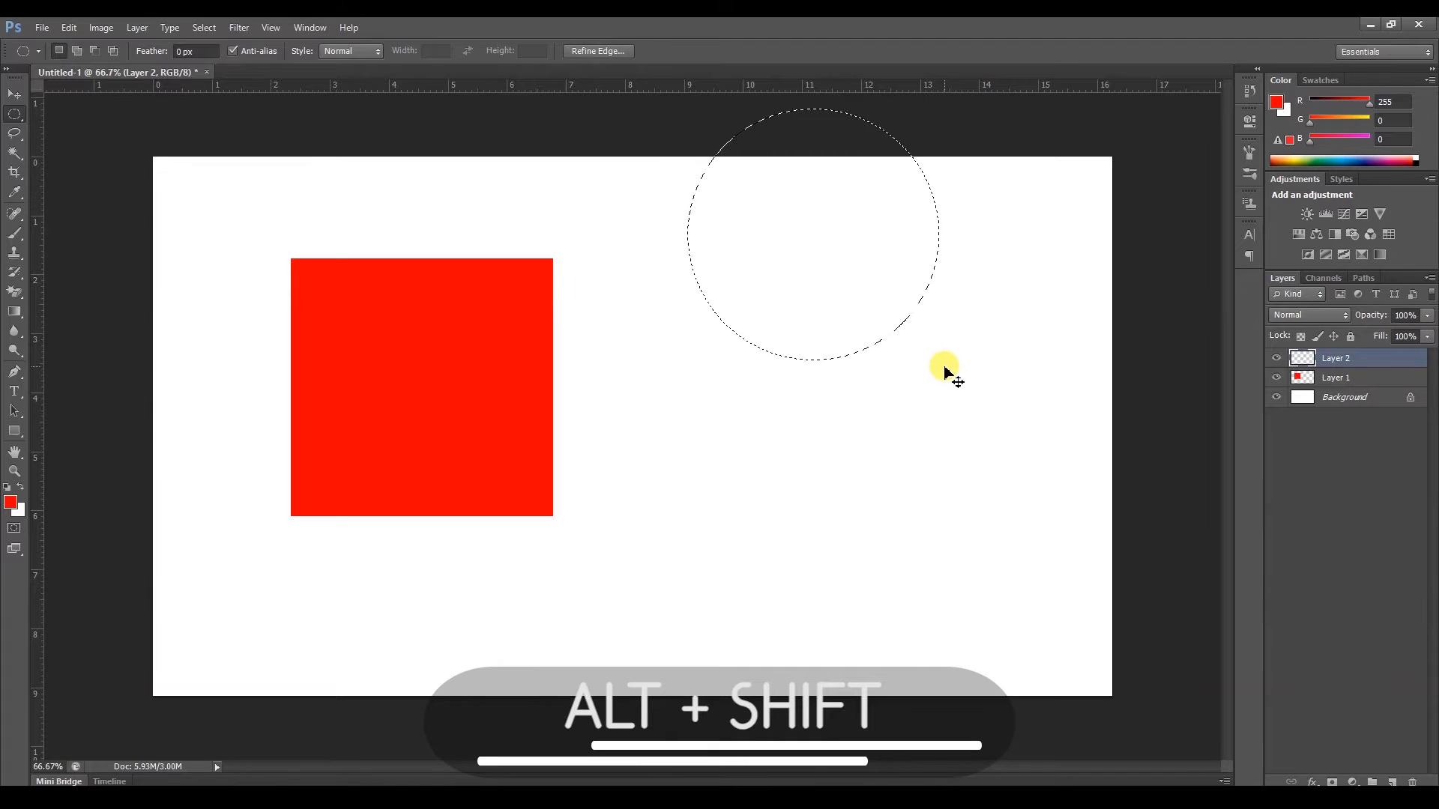
pyautogui.moveTo(838, 382); pyautogui.dragTo(989, 572)
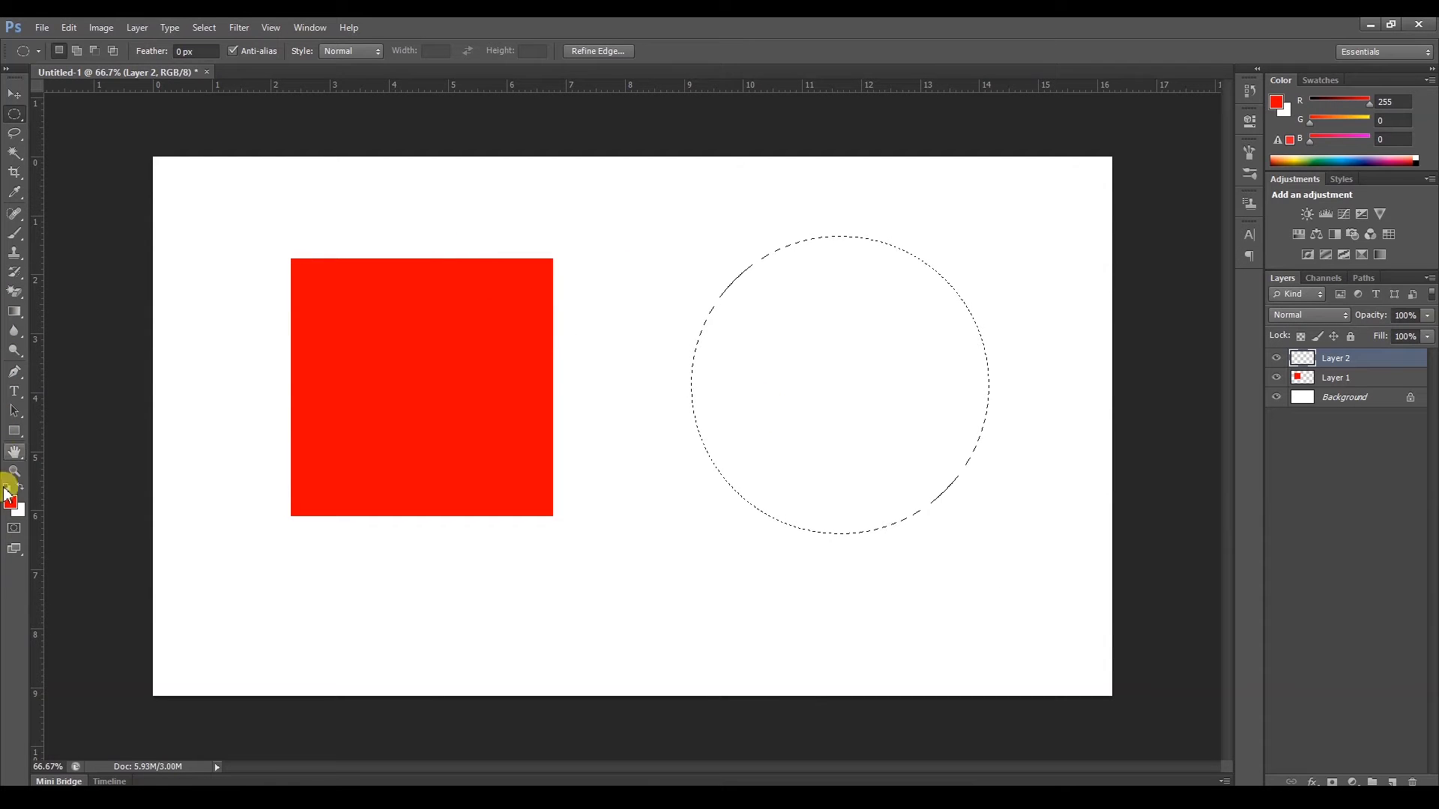
# Make a saturated blue the background color with red as the foreground, and fill the circular selection with the blue.
pyautogui.click(26, 489)
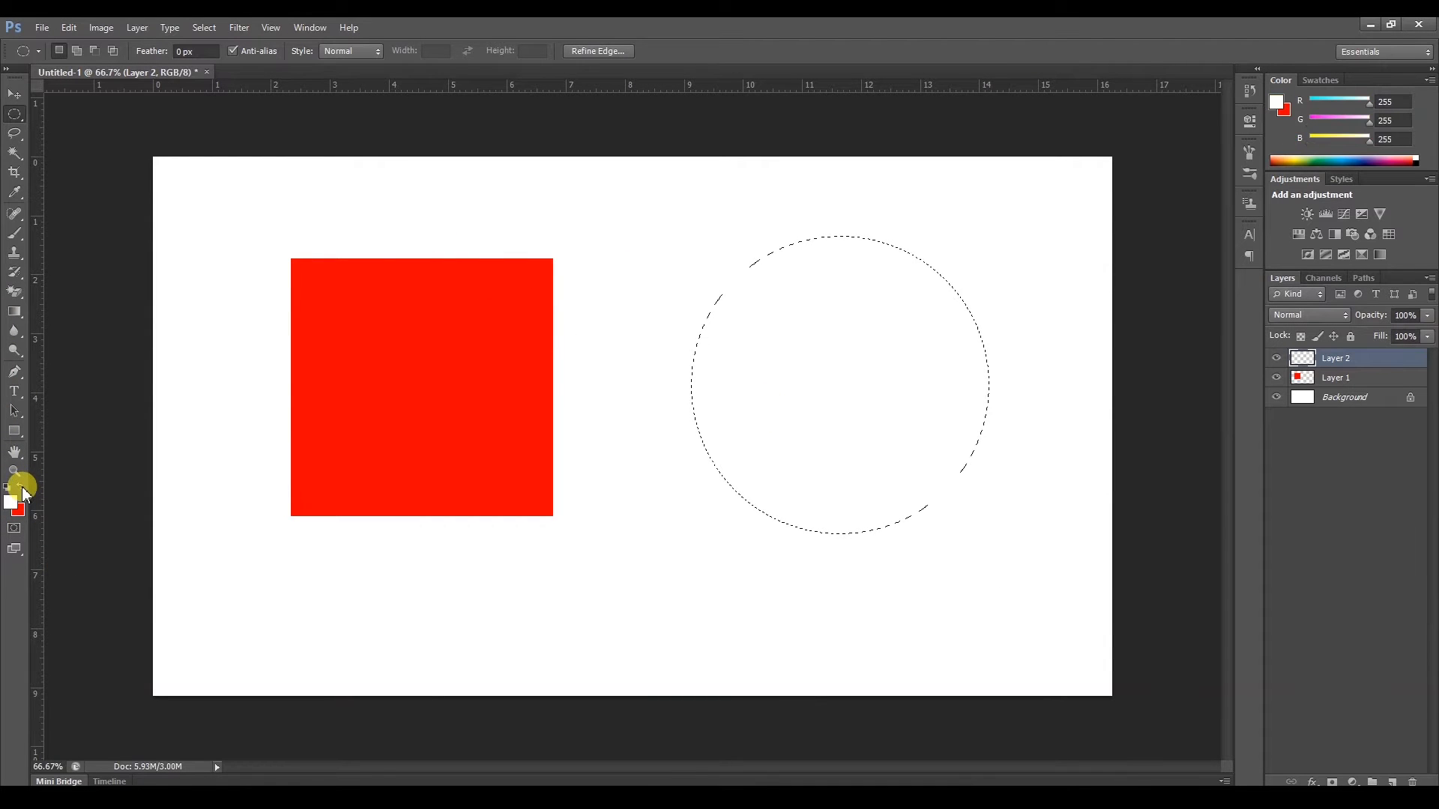
pyautogui.click(11, 500)
pyautogui.moveTo(795, 416); pyautogui.dragTo(870, 376)
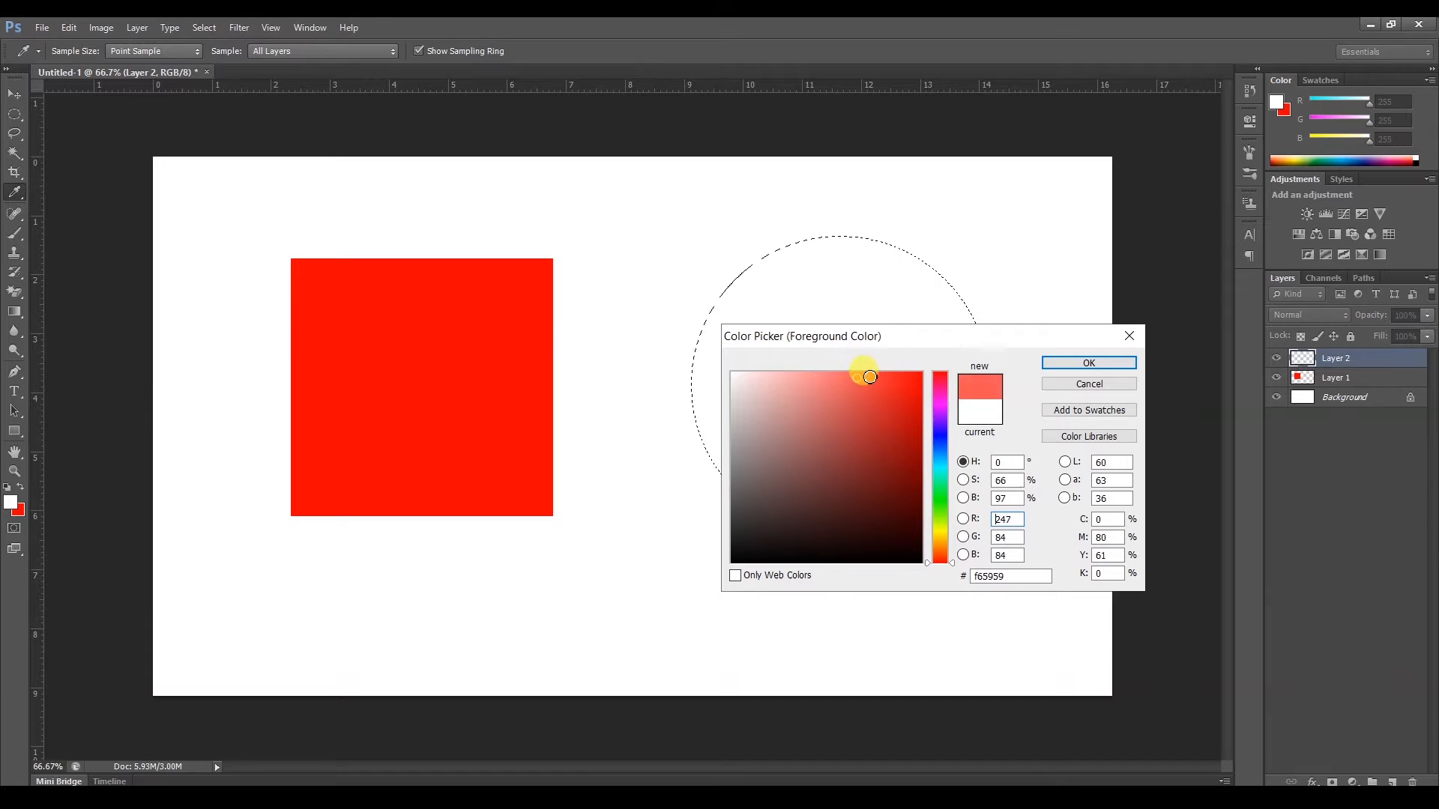
pyautogui.click(944, 435)
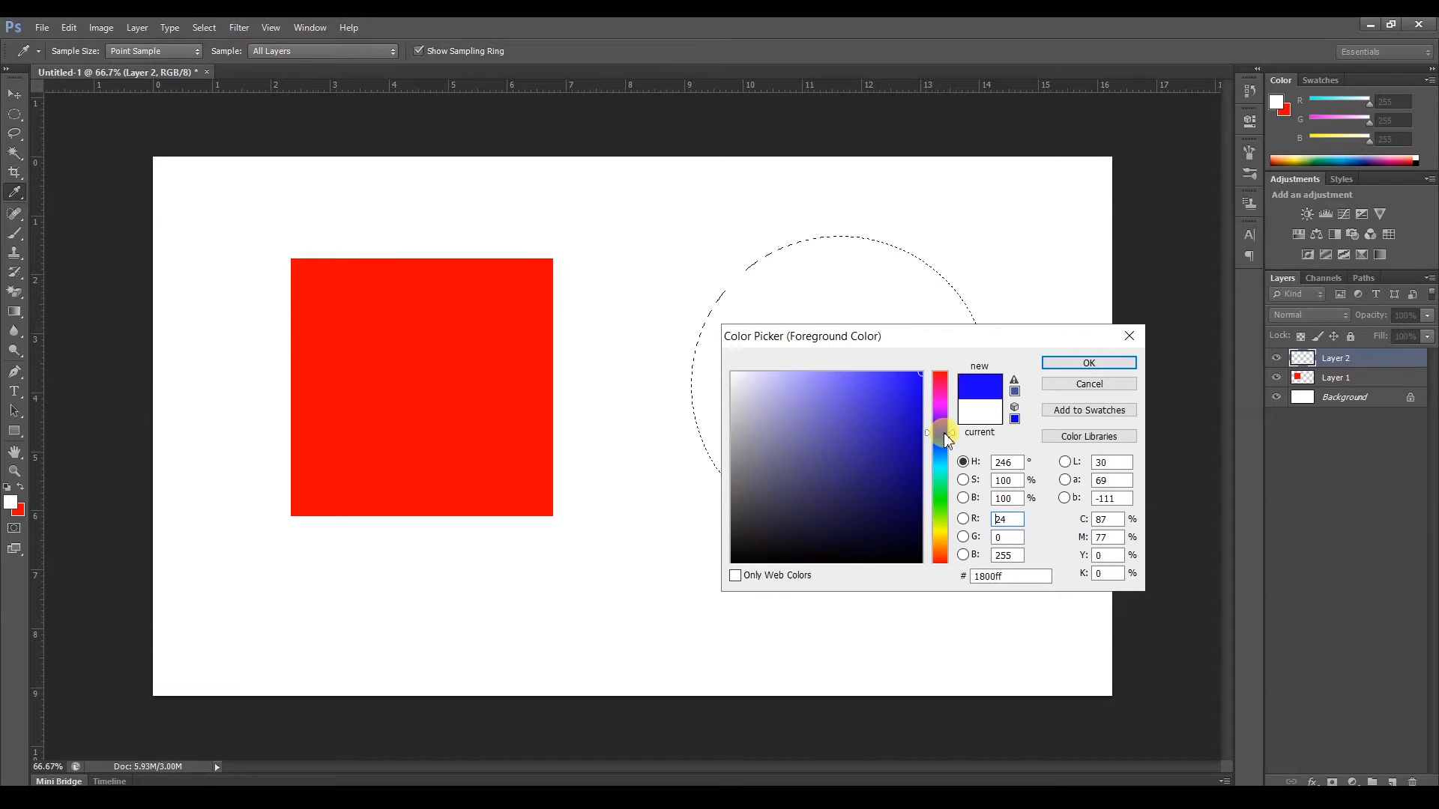
pyautogui.click(1104, 365)
pyautogui.press('m')
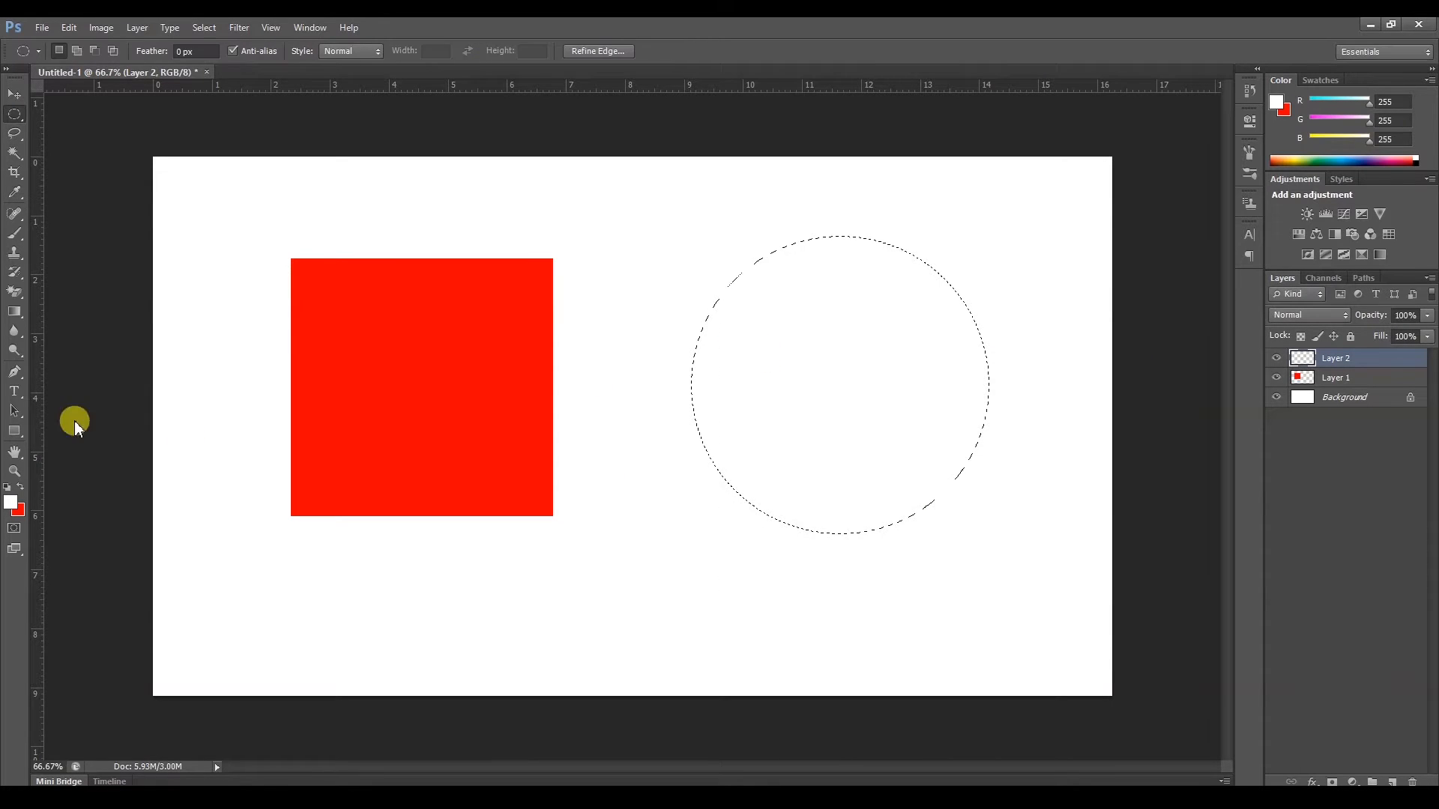
pyautogui.click(20, 487)
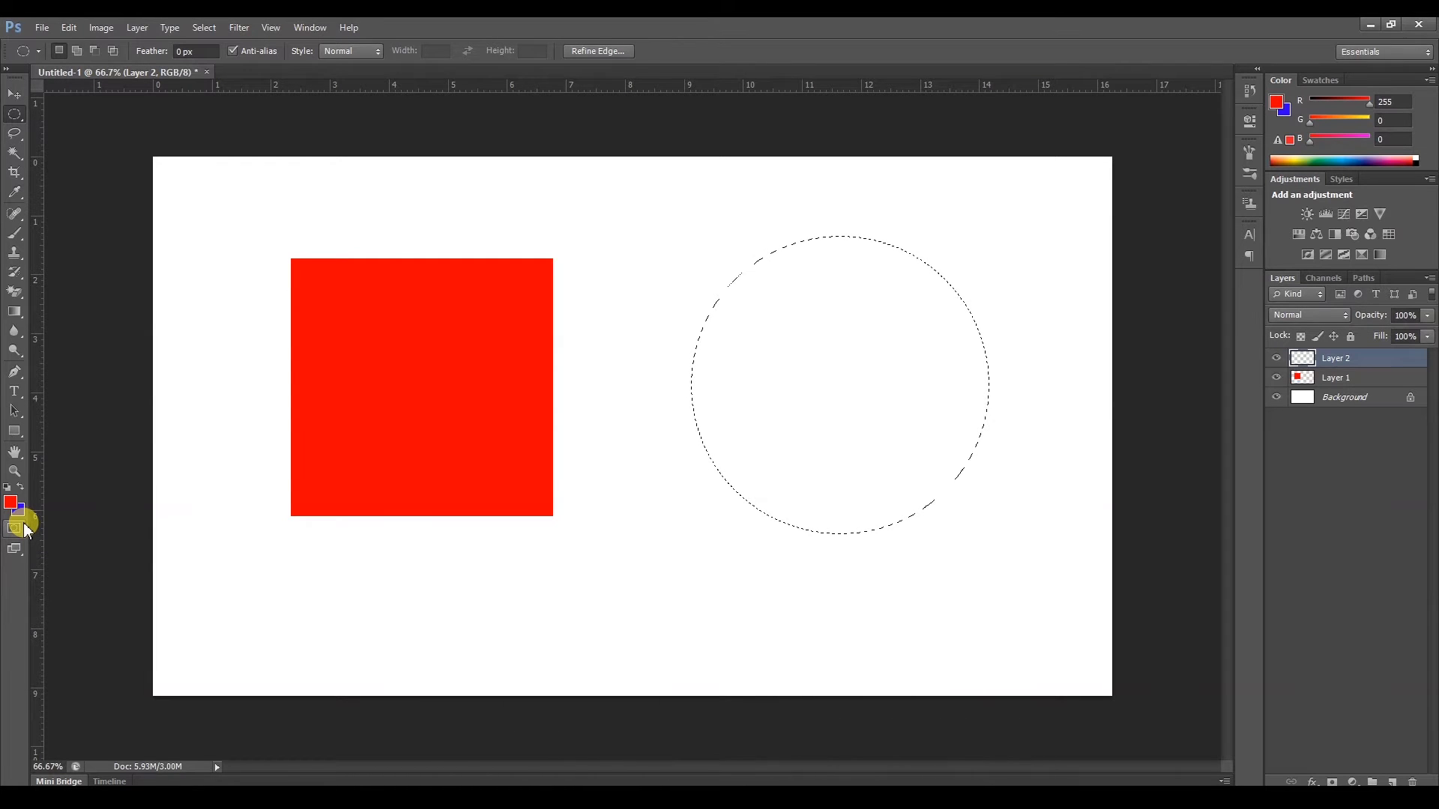
pyautogui.hotkey('ctrl', 'BackSpace')
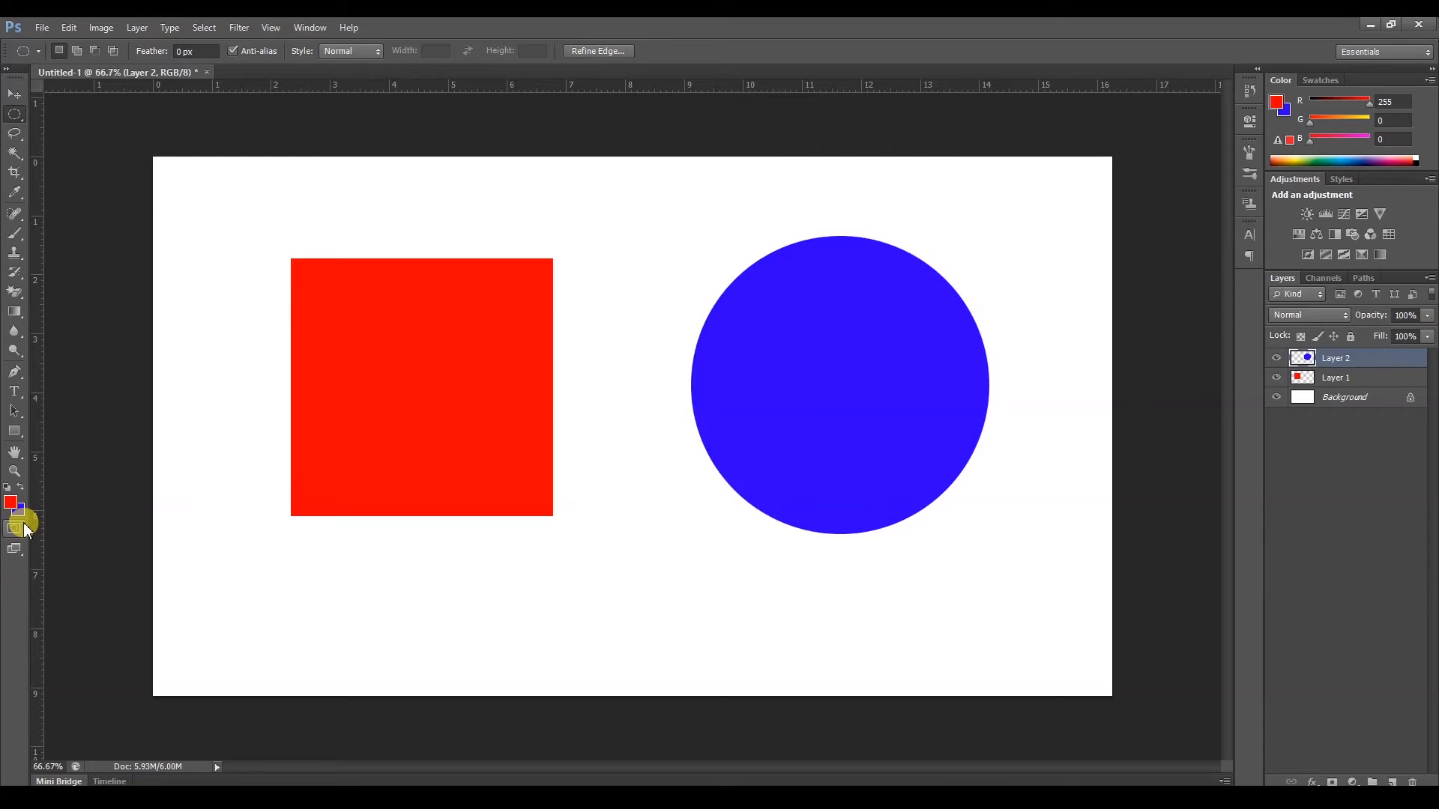
pyautogui.press('v')
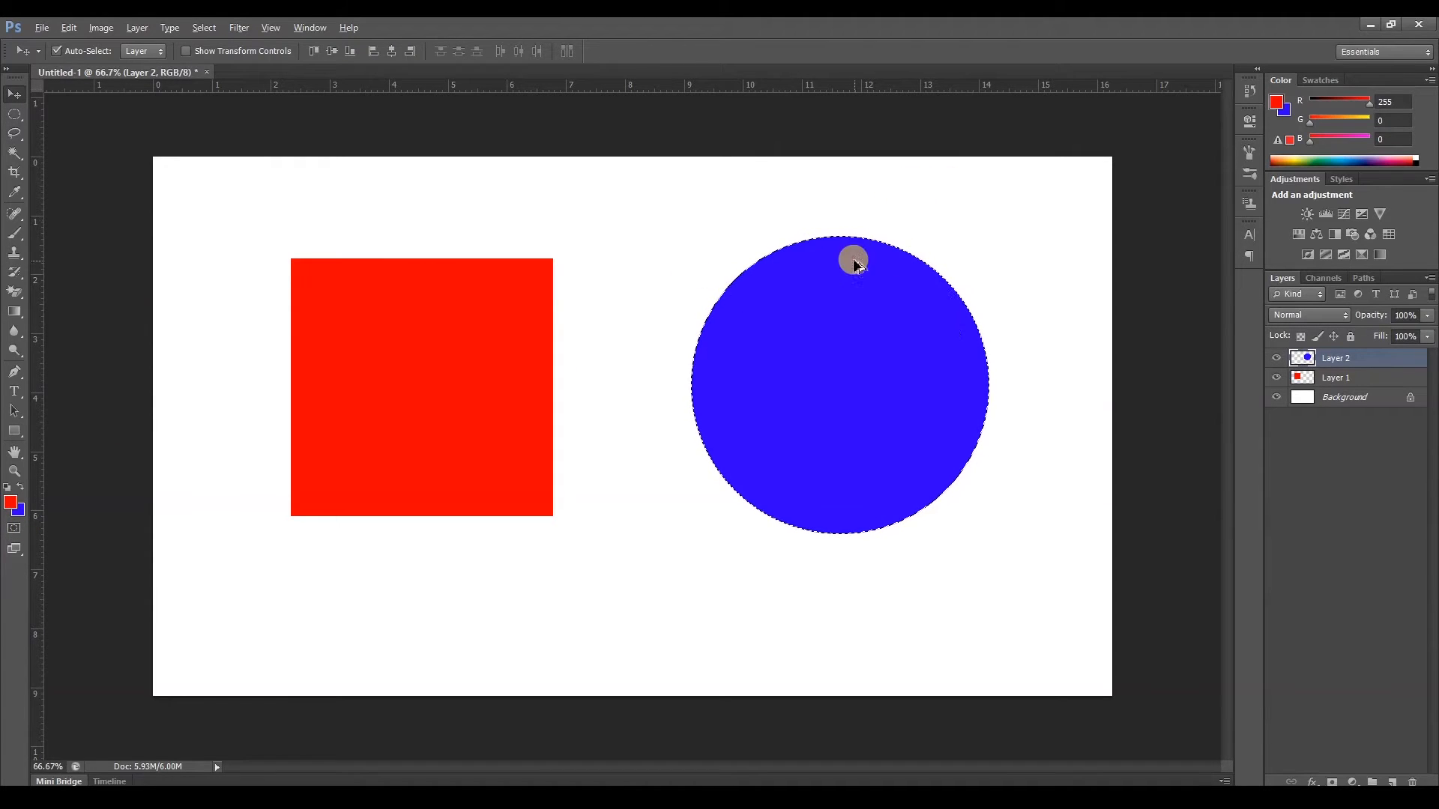
pyautogui.hotkey('ctrl', '+')
pyautogui.scroll(10, 723, 244)
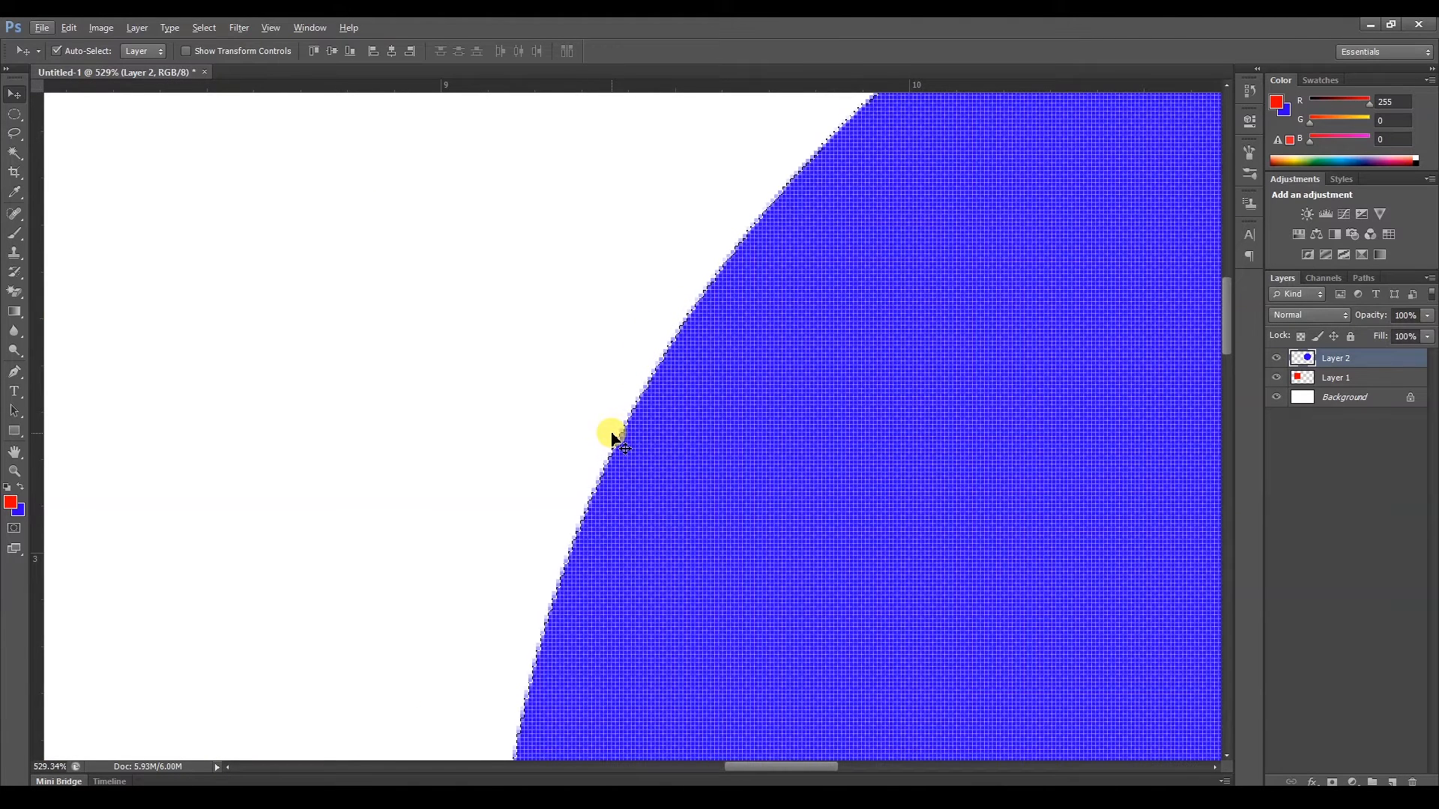
pyautogui.hotkey('ctrl', '0')
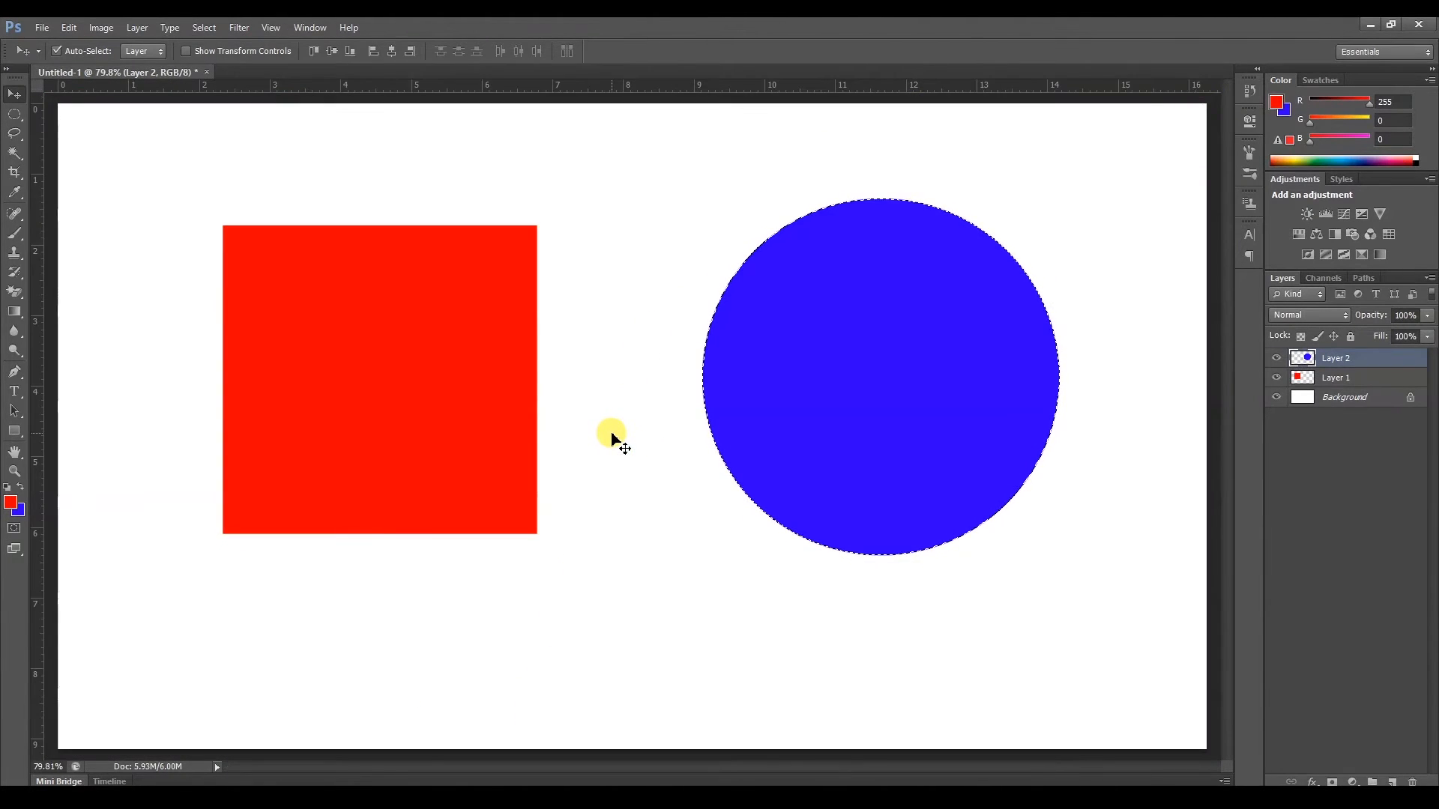
# Deselect the circular selection, and try moving the red square slightly up and left with the Move tool, undoing the move.
pyautogui.hotkey('ctrl', 'd')
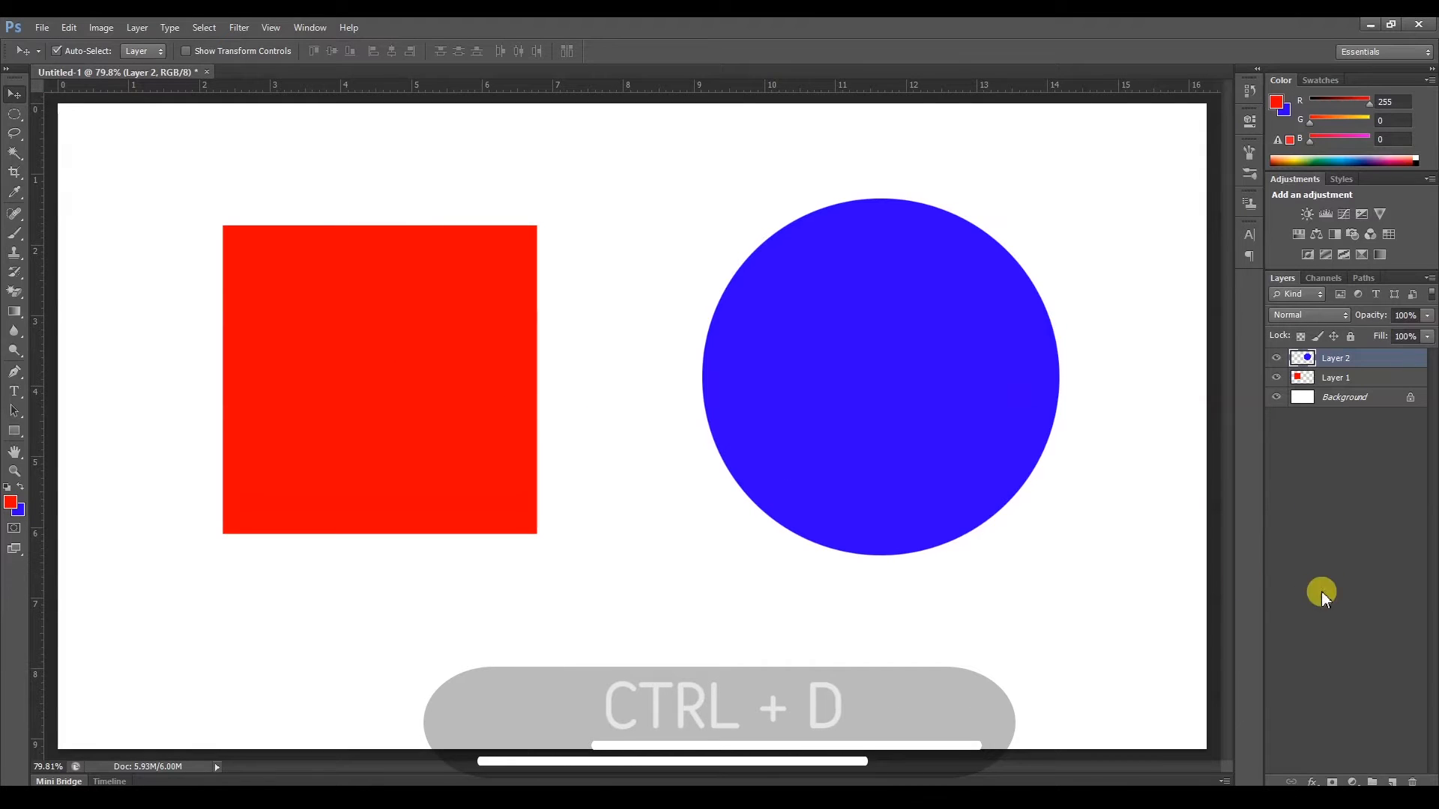
pyautogui.moveTo(394, 399)
pyautogui.mouseDown()
pyautogui.moveTo(310, 442)
pyautogui.moveTo(379, 397)
pyautogui.mouseUp()
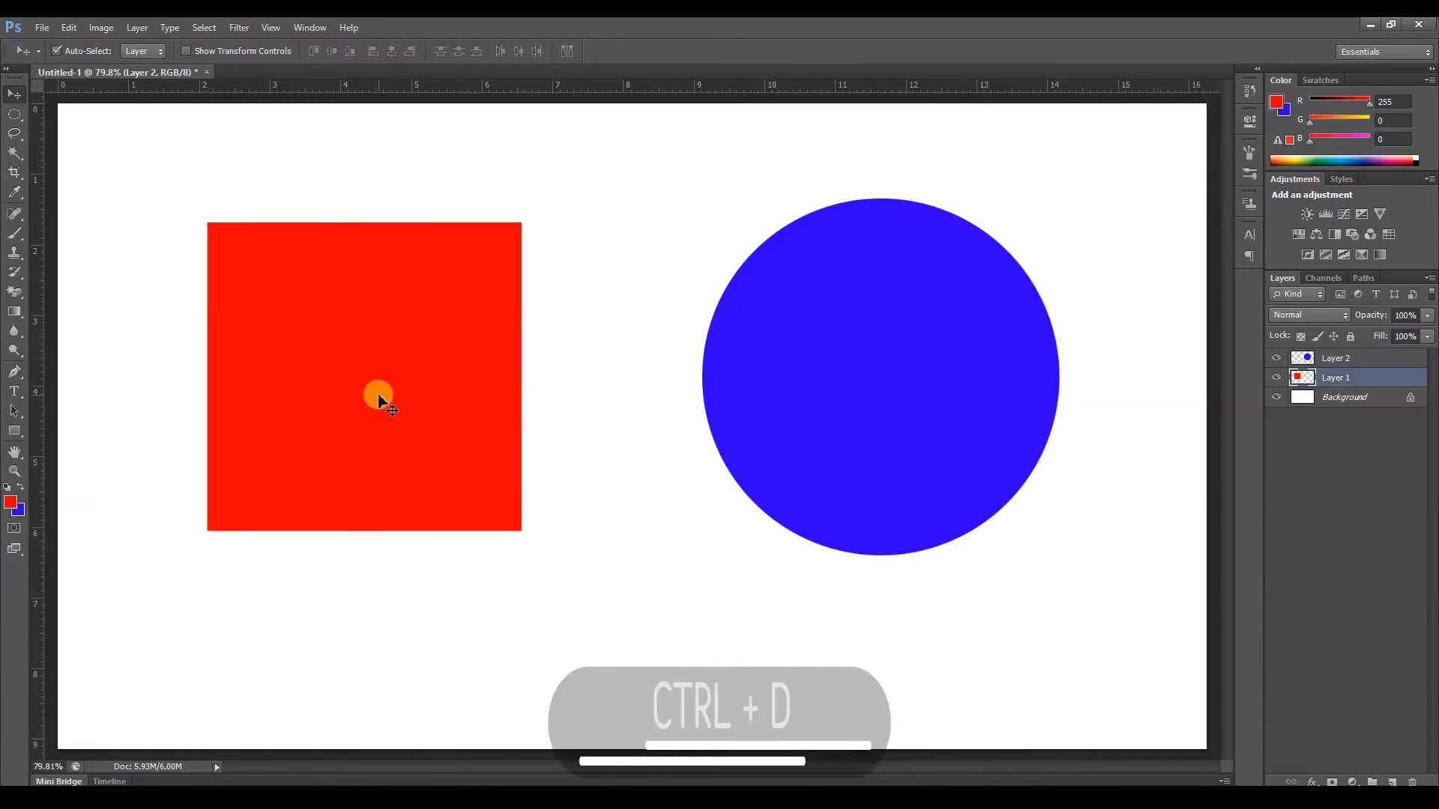
pyautogui.hotkey('ctrl', 'z')
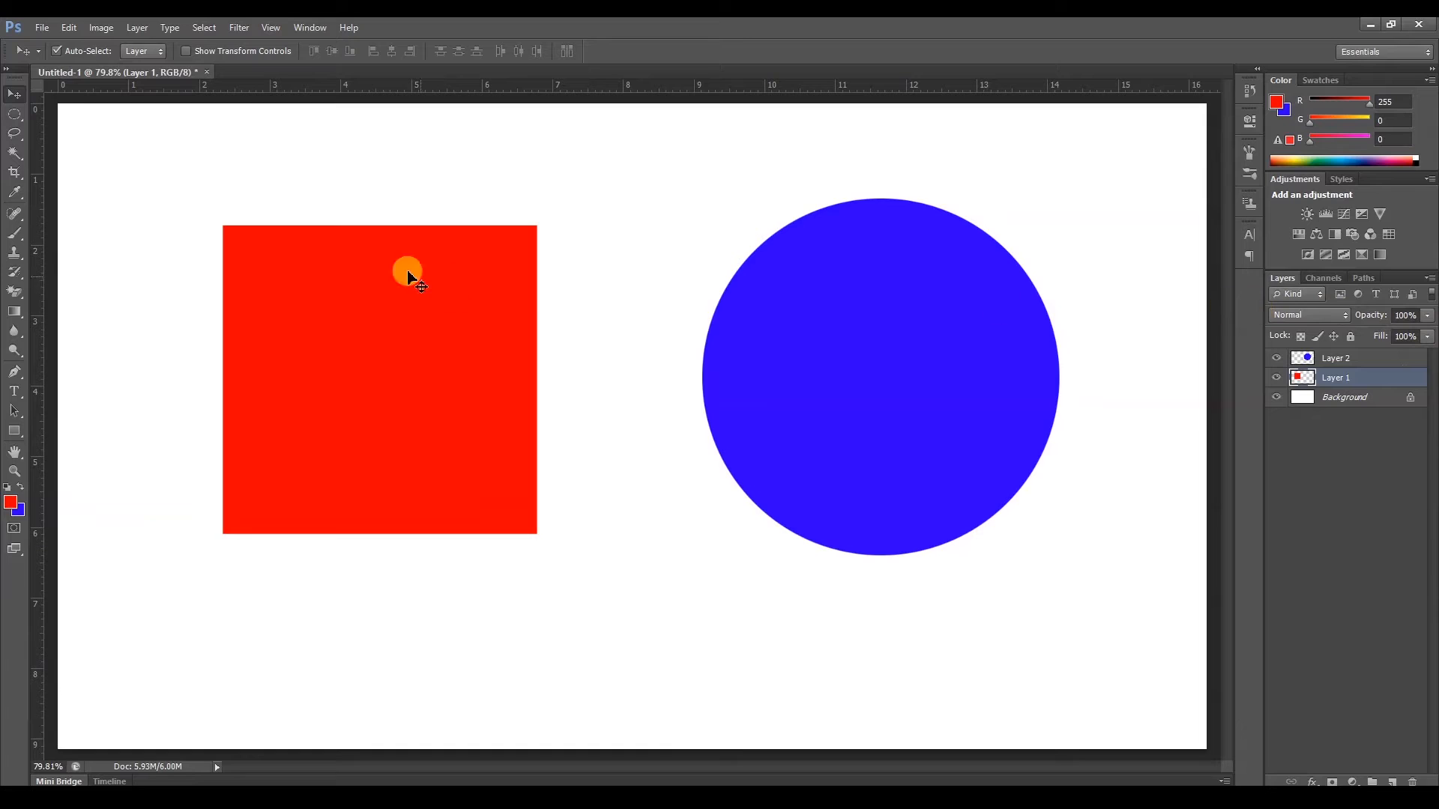
# Duplicate the red square and blue circle layers and place the copies in a new group above the originals.
pyautogui.keyDown('alt'); pyautogui.scroll(-1, 707, 257); pyautogui.keyUp('alt')
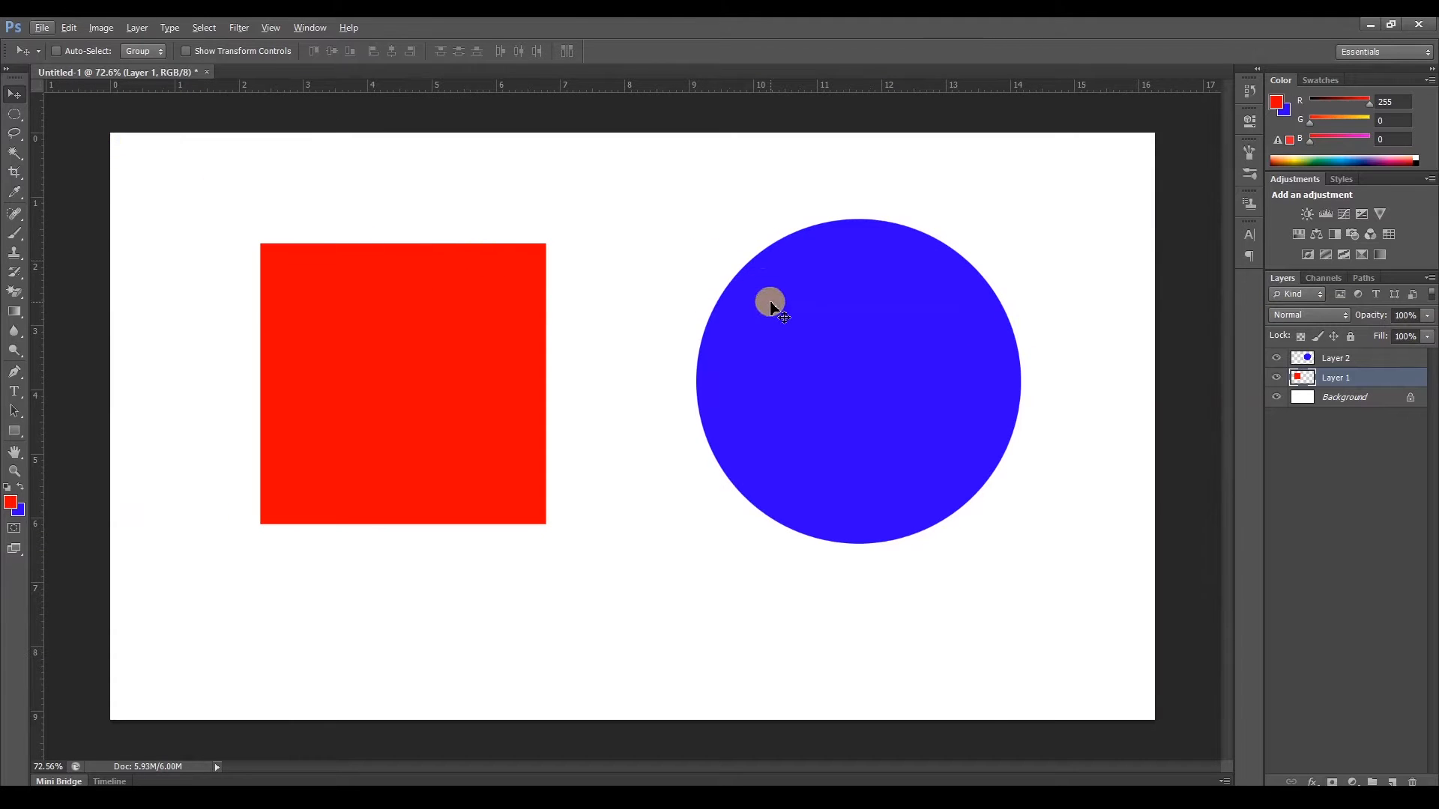
pyautogui.keyDown('ctrl'); pyautogui.click(138, 609); pyautogui.keyUp('ctrl')
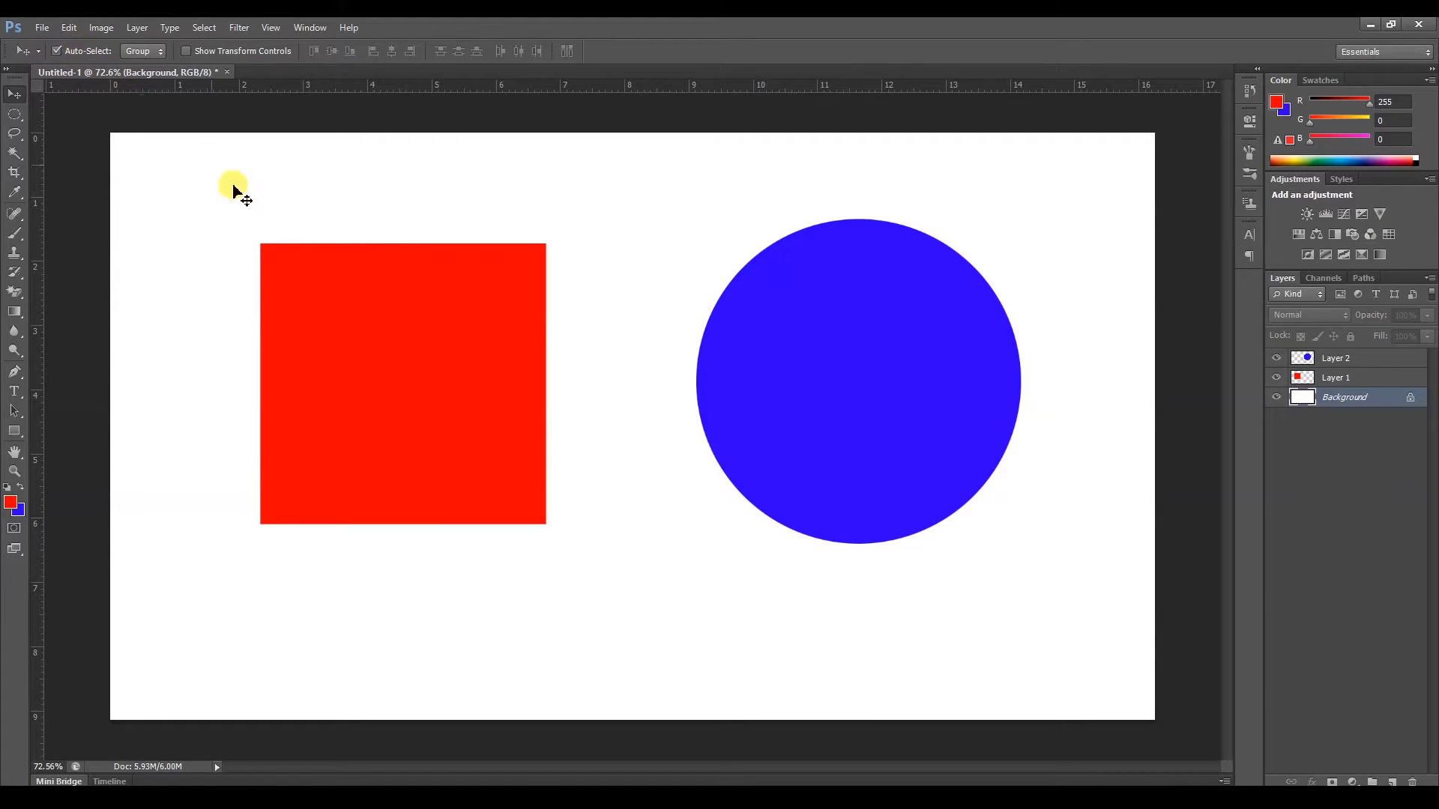
pyautogui.click(353, 323)
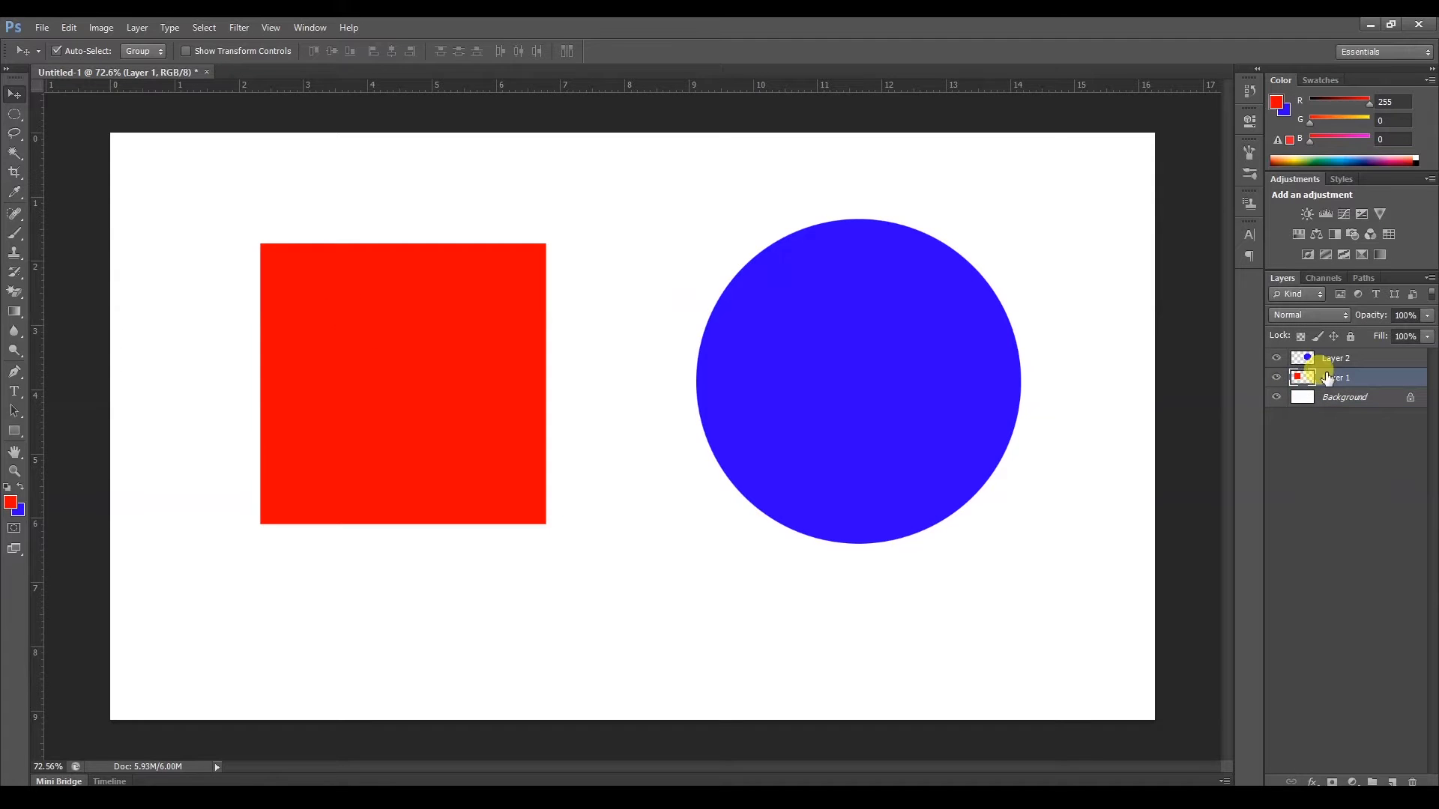
pyautogui.moveTo(180, 386); pyautogui.dragTo(556, 347)
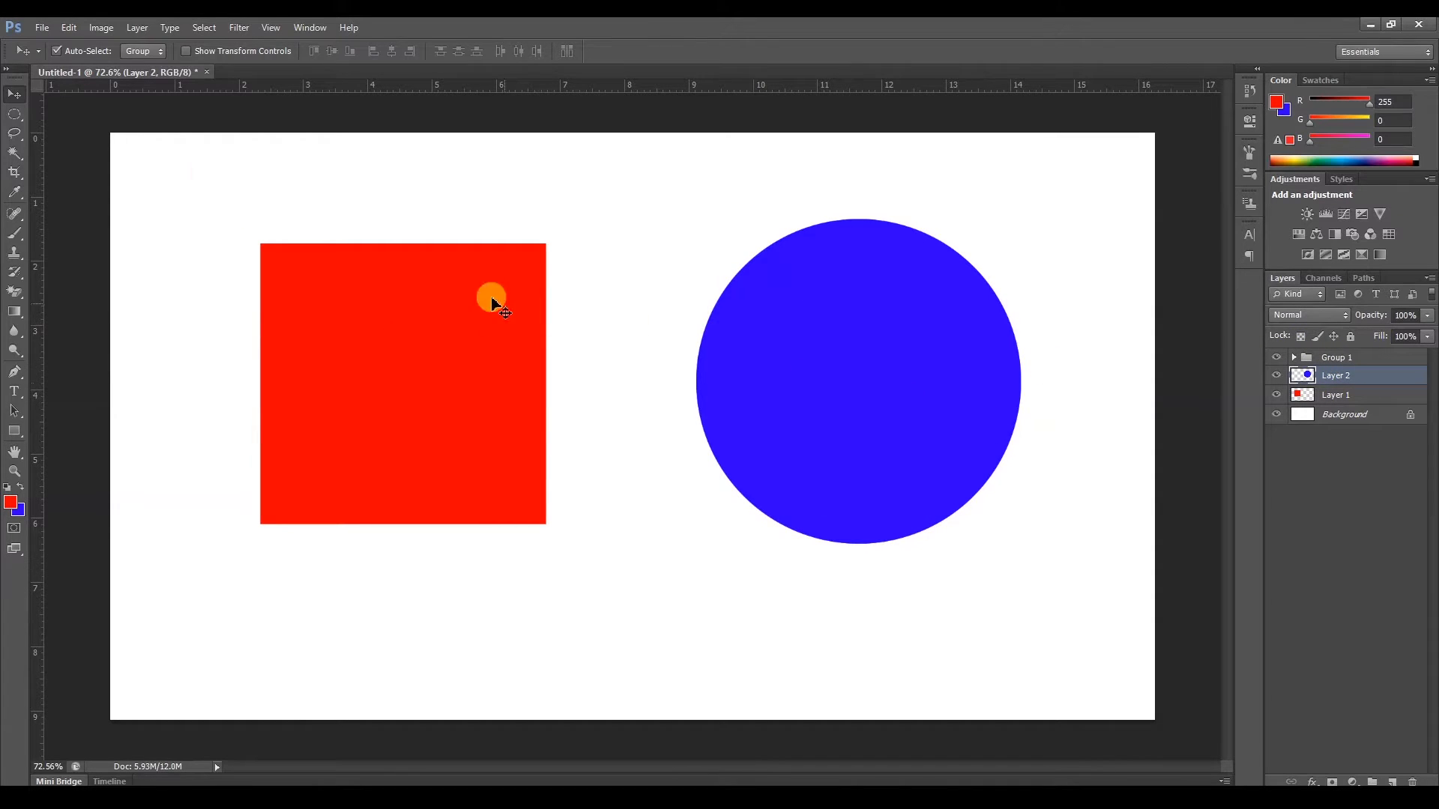
# With Auto-Select on Group, move the grouped copies down and right, and shift the original square and circle up and left.
pyautogui.click(140, 51)
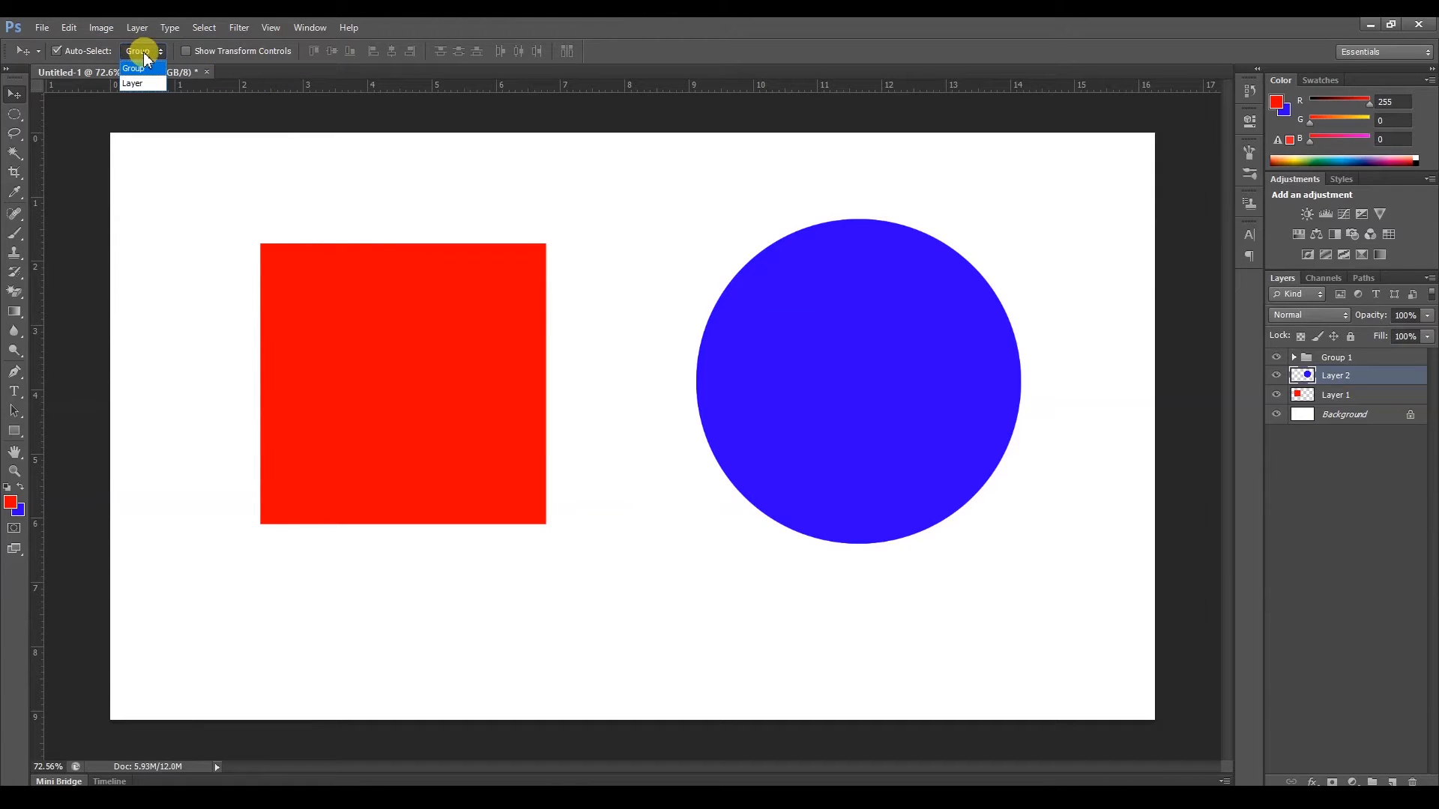
pyautogui.click(57, 115)
pyautogui.click(417, 349)
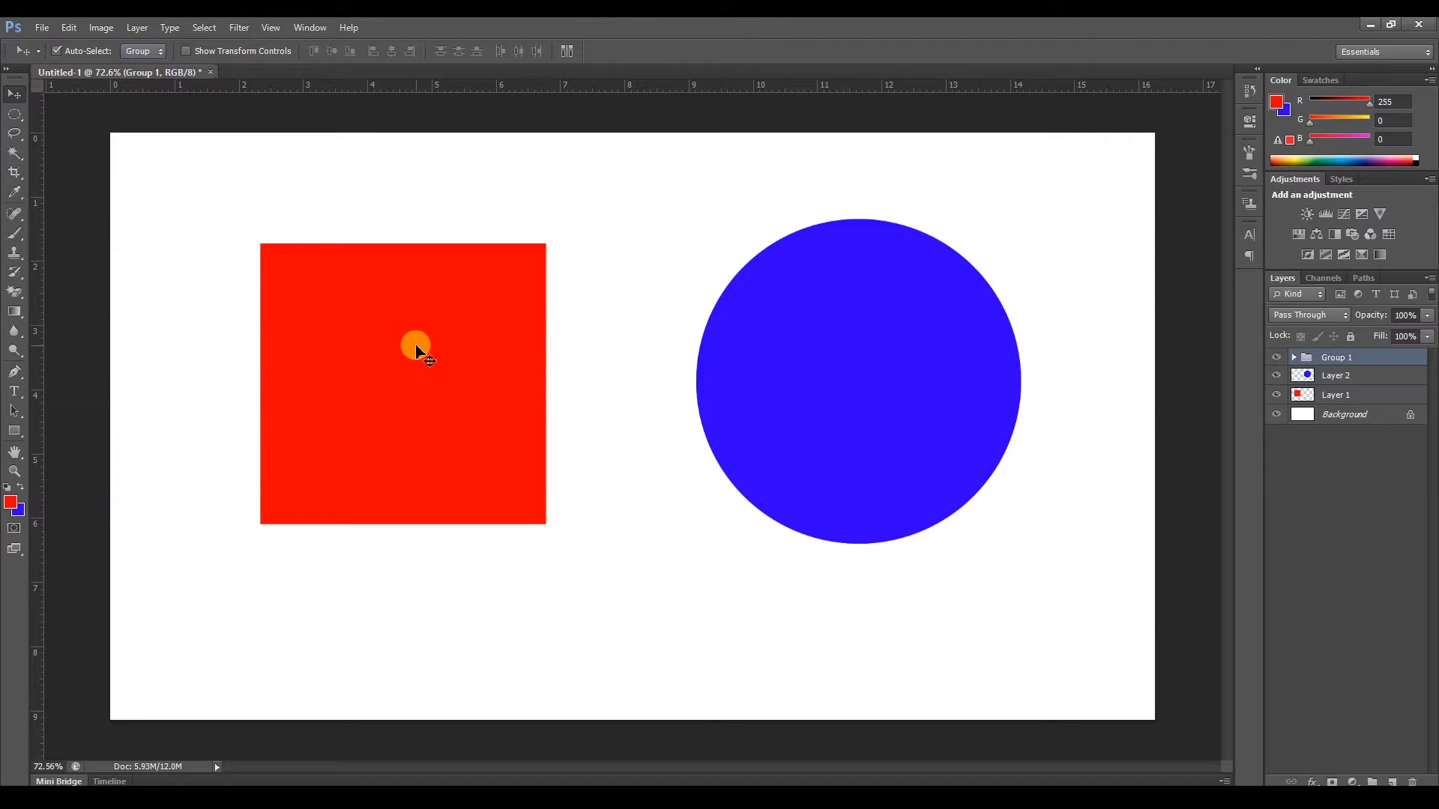
pyautogui.moveTo(977, 446); pyautogui.dragTo(1187, 590)
pyautogui.moveTo(445, 314); pyautogui.dragTo(306, 285)
pyautogui.moveTo(775, 339); pyautogui.dragTo(722, 264)
# Expand the group and invert the colors of the copied circle and the copied square.
pyautogui.click(1312, 360)
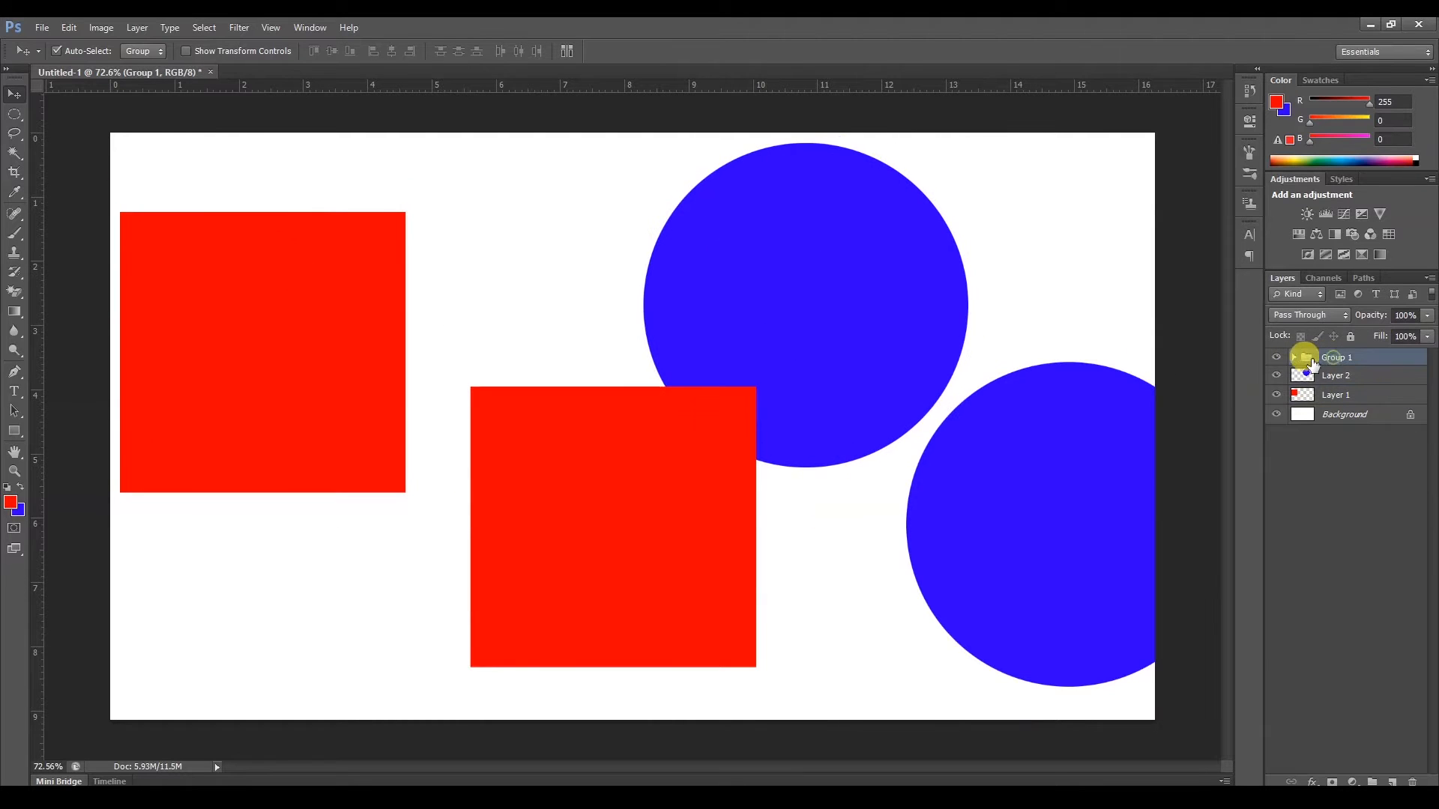
pyautogui.click(1295, 359)
pyautogui.click(1332, 377)
pyautogui.hotkey('ctrl', 'i')
pyautogui.click(1334, 397)
pyautogui.hotkey('ctrl', 'i')
# Move the group left so its shapes partly overlap the originals, and shift the red square and blue circle slightly right.
pyautogui.moveTo(572, 423); pyautogui.dragTo(455, 437)
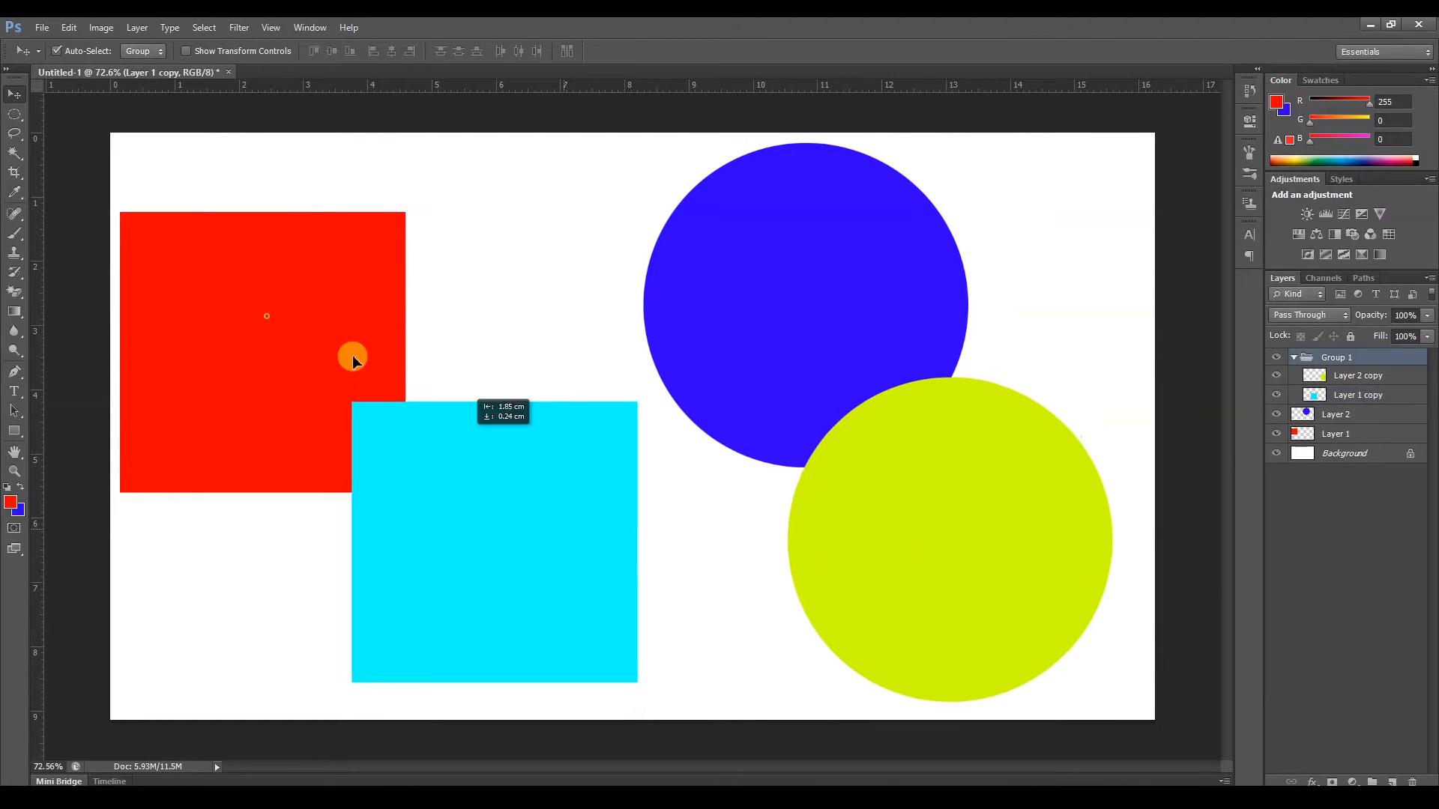
pyautogui.moveTo(257, 314); pyautogui.dragTo(320, 306)
pyautogui.moveTo(770, 361); pyautogui.dragTo(837, 367)
pyautogui.click(1325, 359)
pyautogui.click(1295, 358)
# Set Auto-Select to Layer and try moving the cyan square and the yellow-green circle individually, undoing each move.
pyautogui.click(148, 53)
pyautogui.click(149, 55)
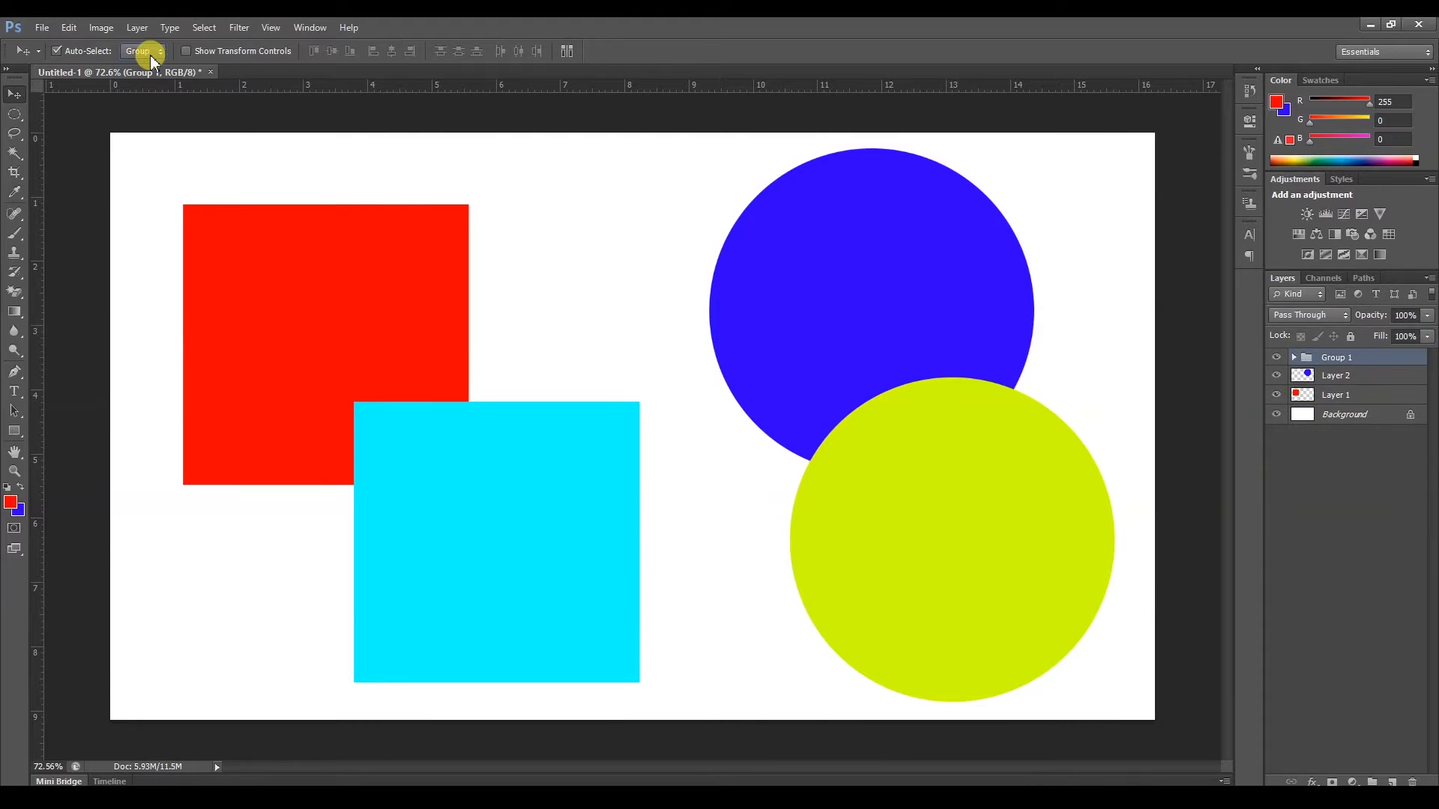
pyautogui.click(1305, 370)
pyautogui.click(1324, 360)
pyautogui.click(132, 83)
pyautogui.click(475, 439)
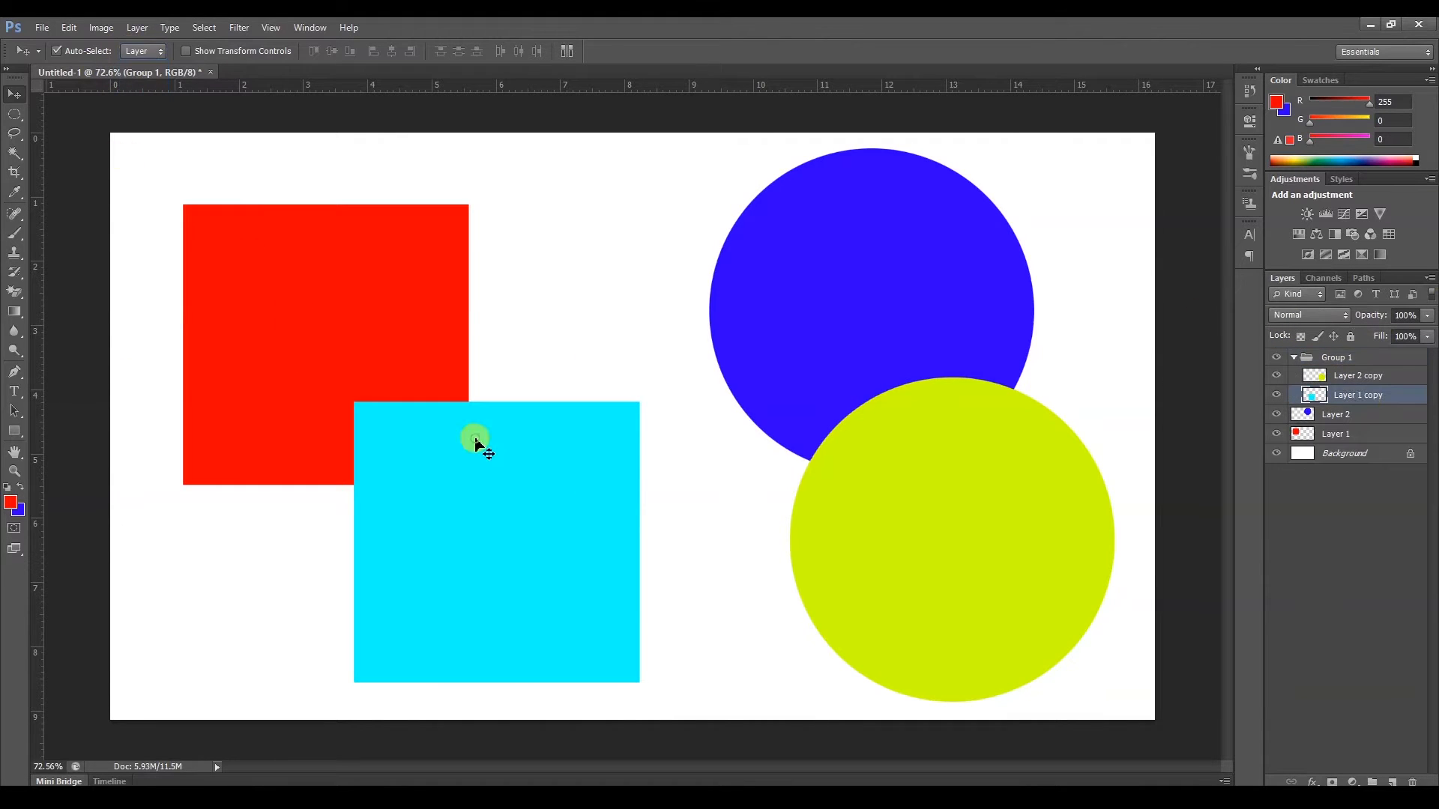
pyautogui.moveTo(484, 517); pyautogui.dragTo(388, 351)
pyautogui.hotkey('ctrl', 'z')
pyautogui.moveTo(909, 497); pyautogui.dragTo(832, 376)
pyautogui.hotkey('ctrl', 'z')
# Set Auto-Select to Group and move the cyan square and yellow-green circle together up and left.
pyautogui.click(147, 51)
pyautogui.click(141, 71)
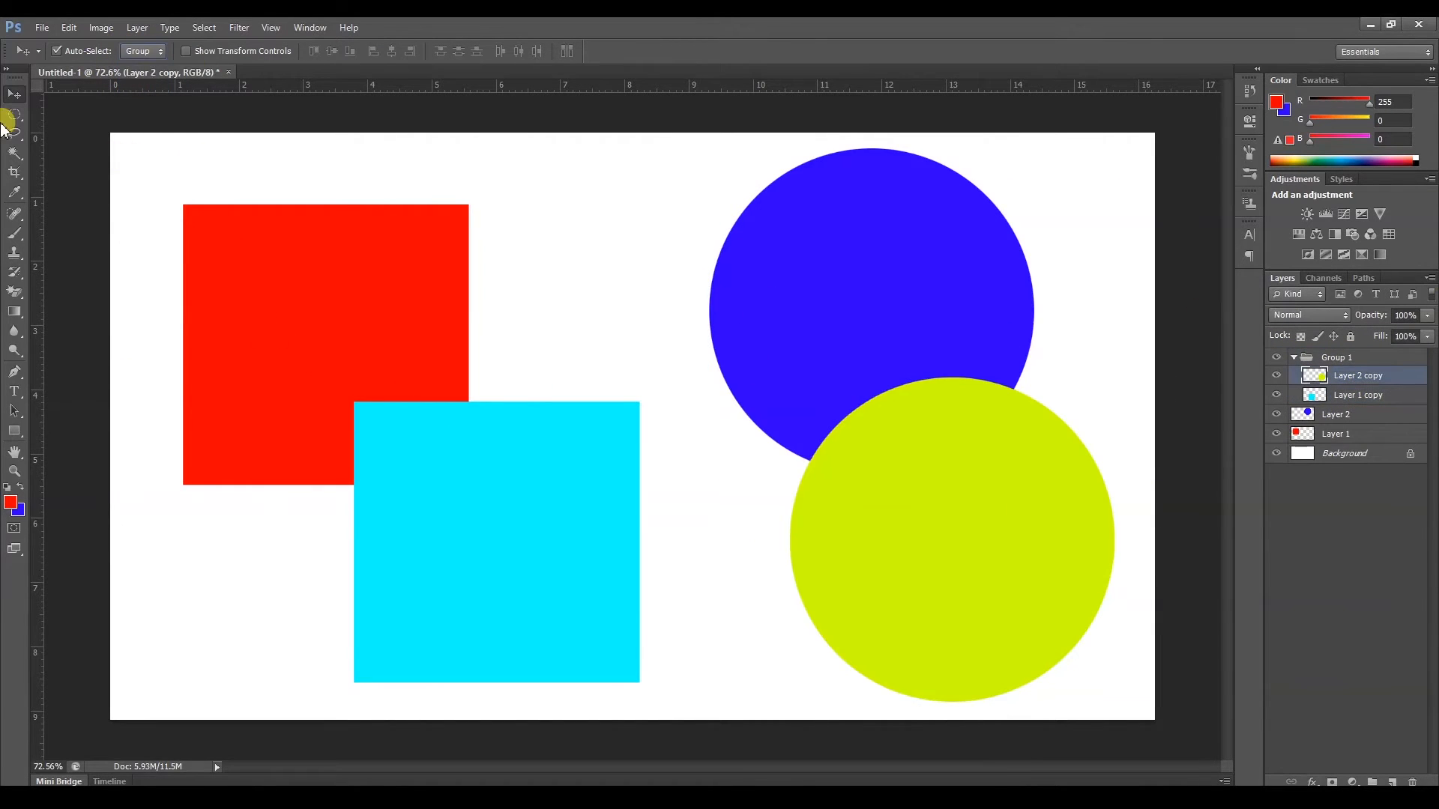
pyautogui.click(147, 52)
pyautogui.click(146, 52)
pyautogui.moveTo(426, 470); pyautogui.dragTo(382, 366)
# Set Auto-Select to Layer and move only the cyan square down and right, over the red square's lower corner.
pyautogui.click(146, 52)
pyautogui.click(141, 83)
pyautogui.moveTo(486, 336); pyautogui.dragTo(551, 432)
# Set Auto-Select back to Group and nudge the grouped shapes slightly up and left.
pyautogui.click(153, 54)
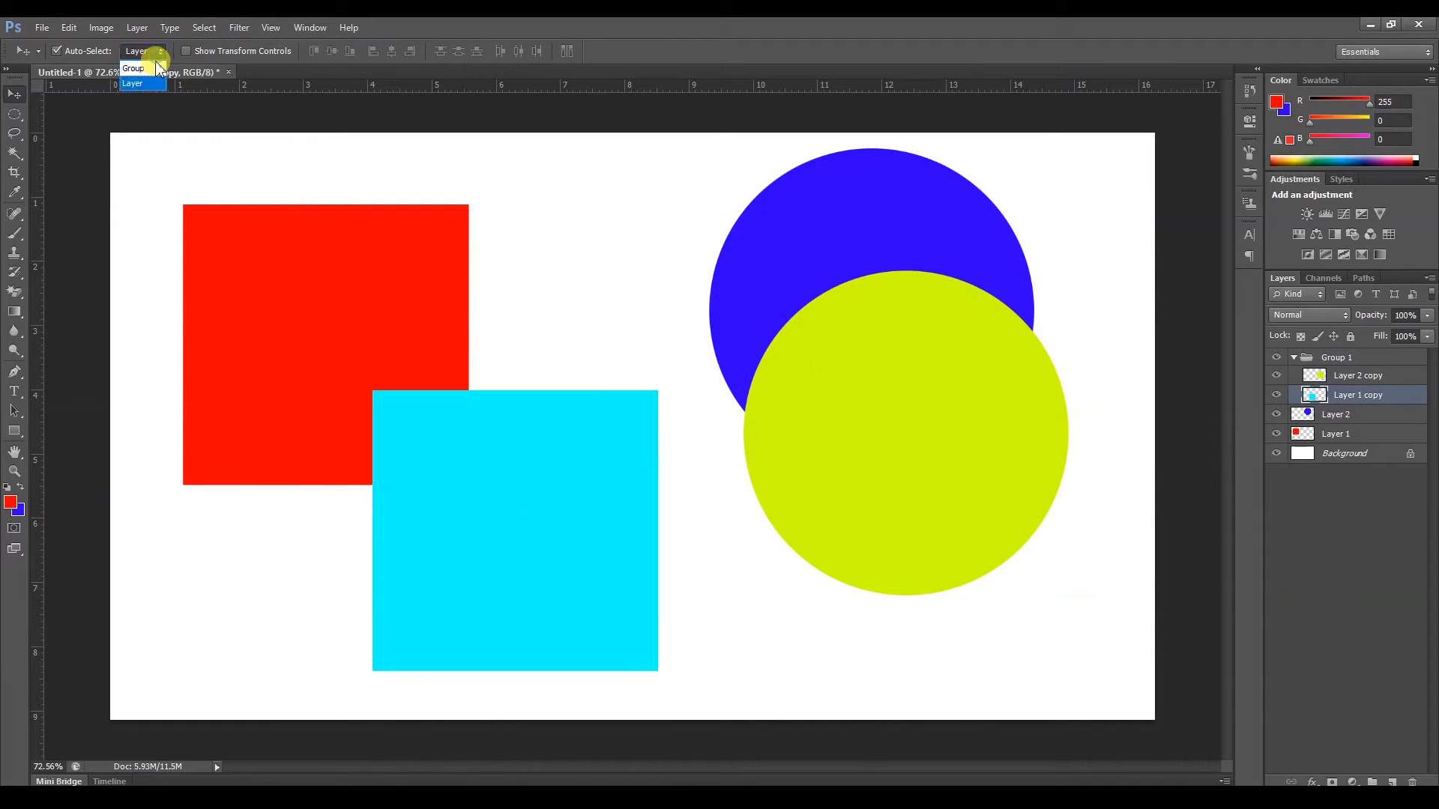
pyautogui.click(142, 70)
pyautogui.moveTo(832, 368); pyautogui.dragTo(821, 347)
# Show the Move tool's transform controls, select the shapes one by one, and try scaling the blue circle from its corner, cancelling the transform.
pyautogui.click(136, 460)
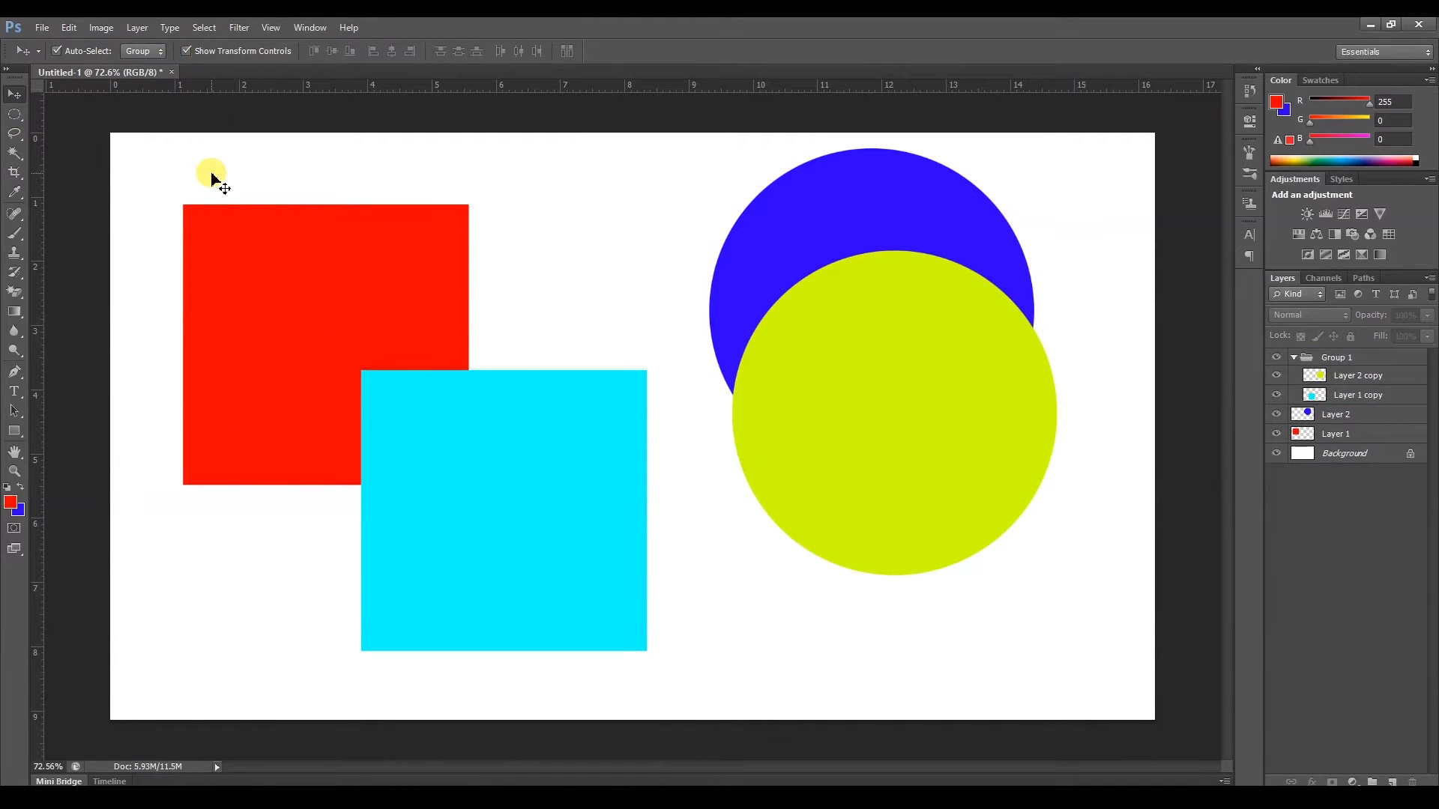
pyautogui.click(482, 427)
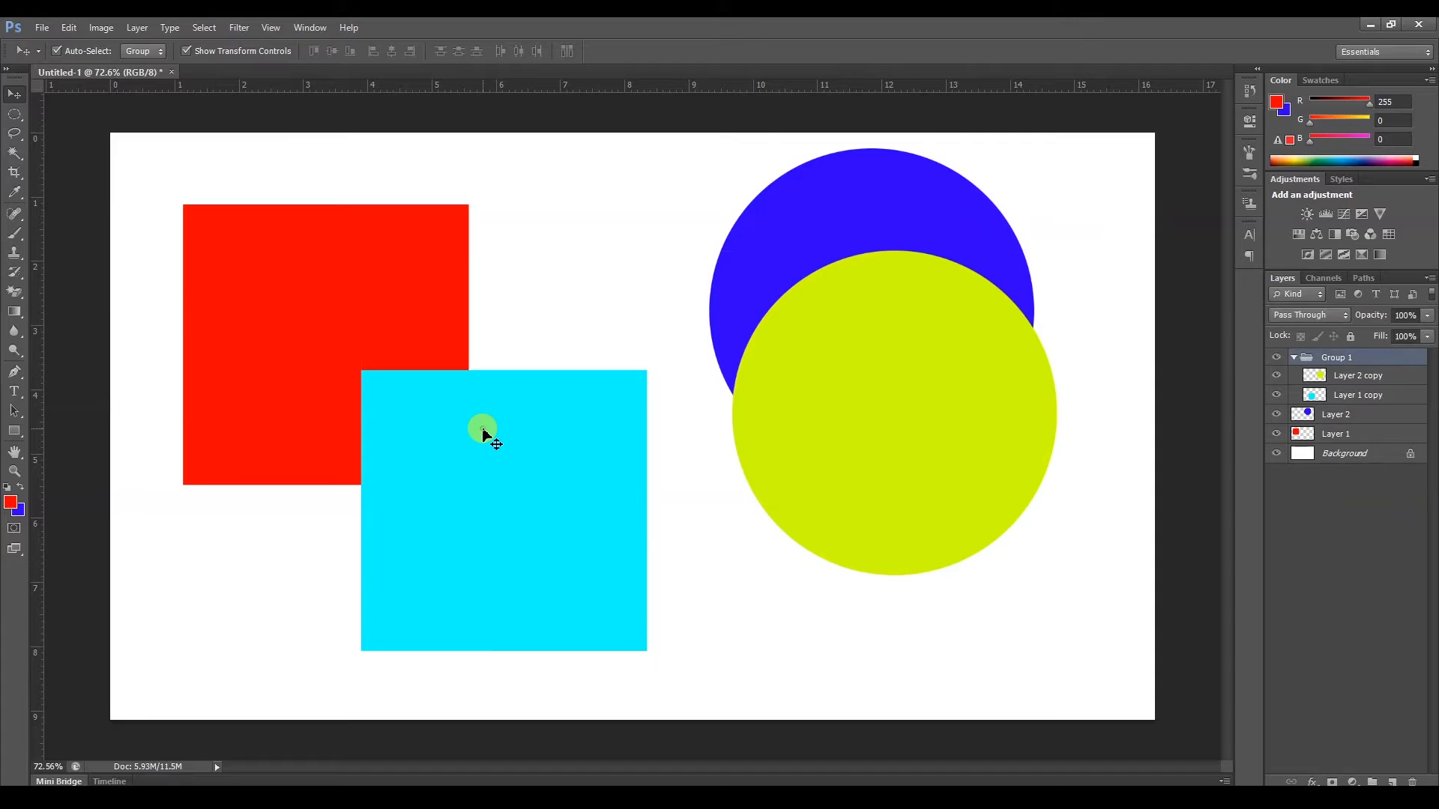
pyautogui.click(246, 331)
pyautogui.click(858, 209)
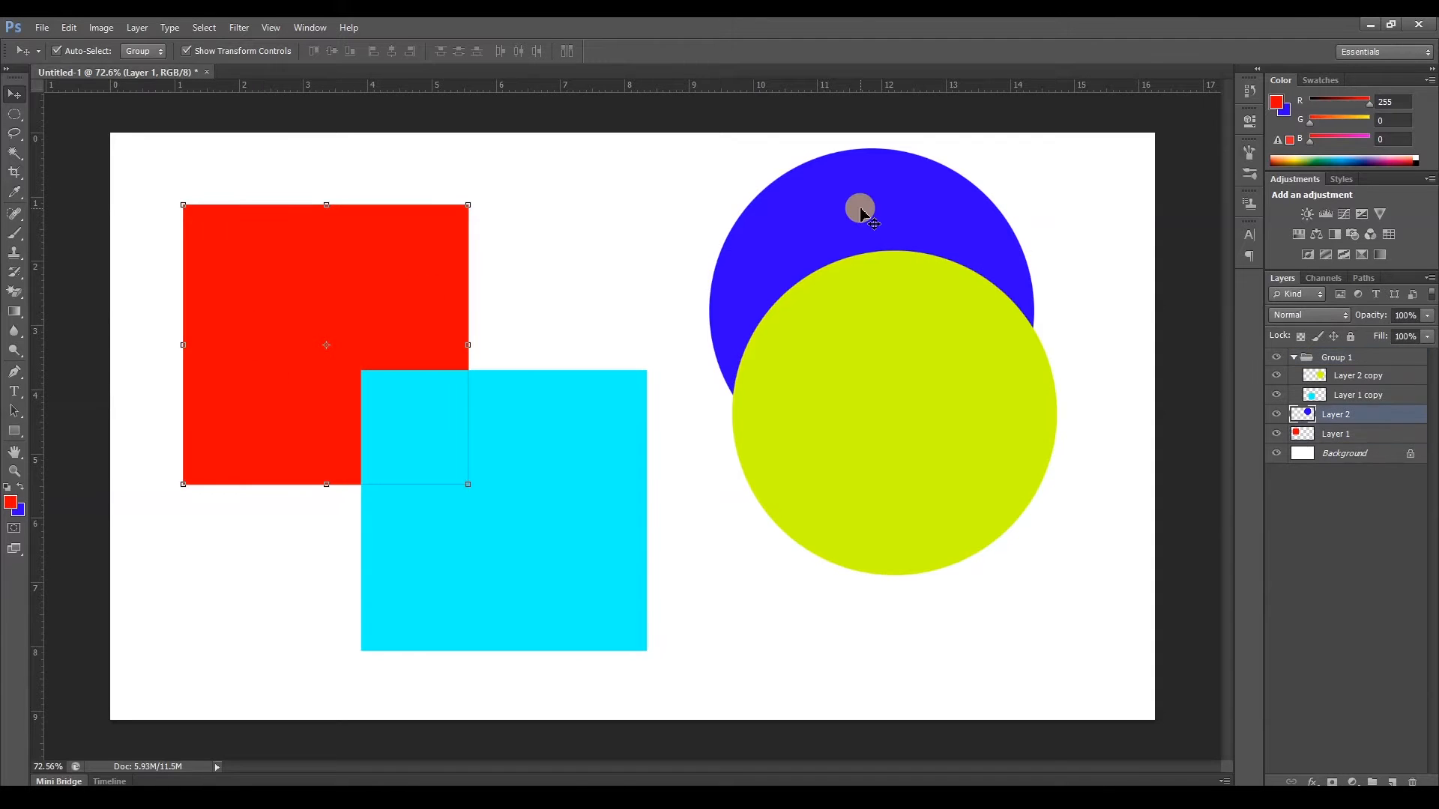
pyautogui.moveTo(709, 149); pyautogui.dragTo(806, 257)
pyautogui.hotkey('ctrl', 'z')
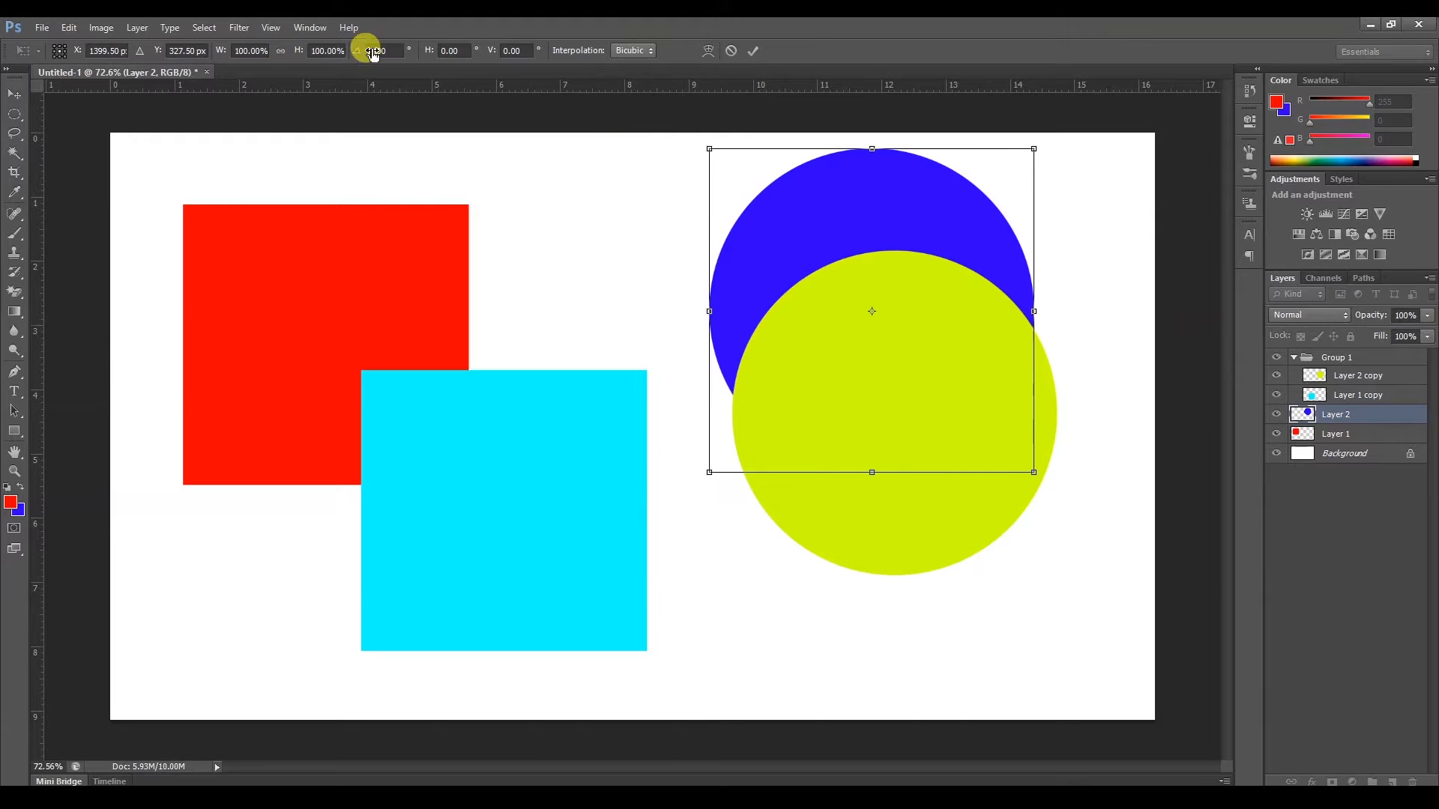
pyautogui.hotkey('ctrl', 'z')
pyautogui.press('Escape')
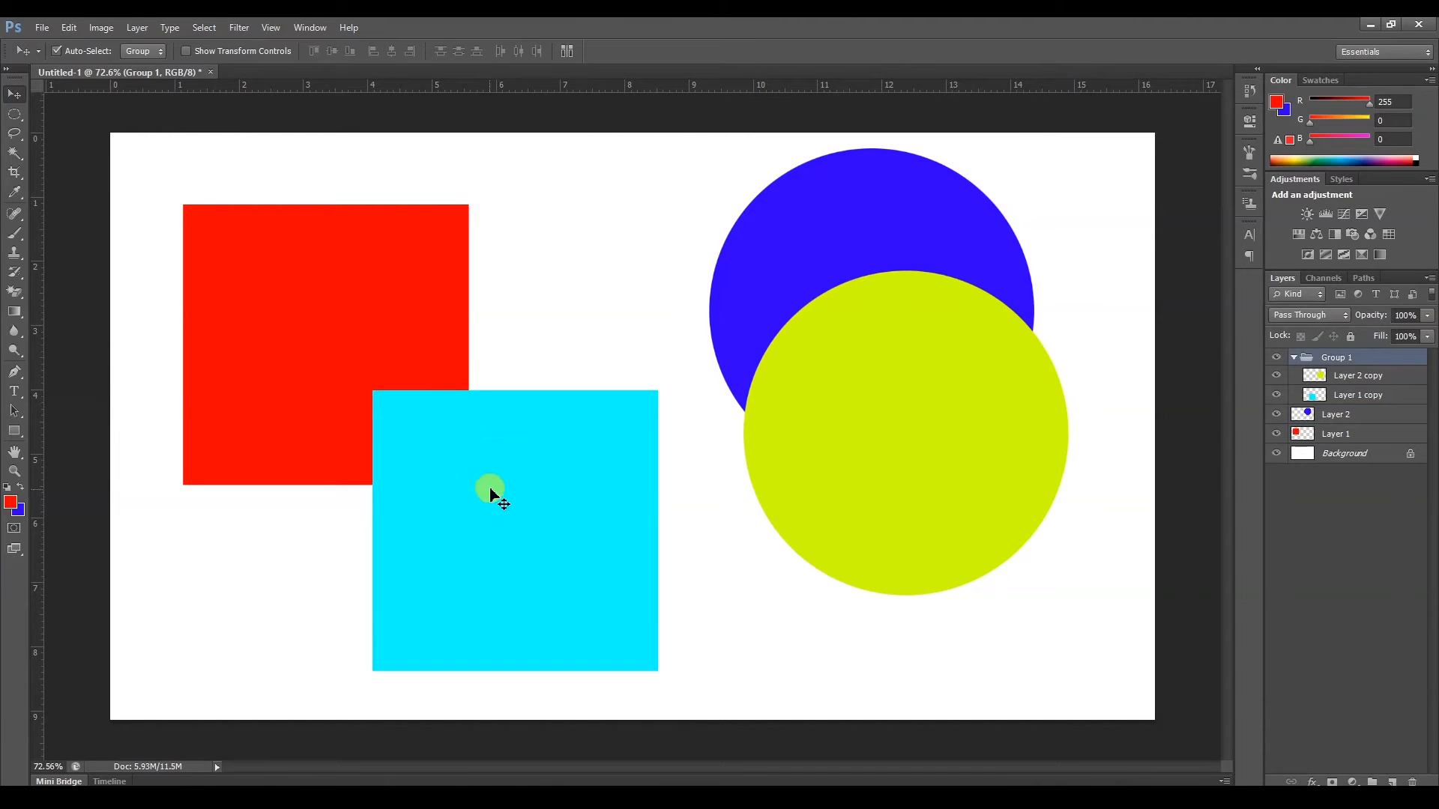
# Try scaling the group of copies with Free Transform, undo the scaling, and delete the whole group.
pyautogui.moveTo(484, 468)
pyautogui.mouseDown()
pyautogui.moveTo(440, 447)
pyautogui.moveTo(483, 478)
pyautogui.mouseUp()
pyautogui.hotkey('ctrl', 't')
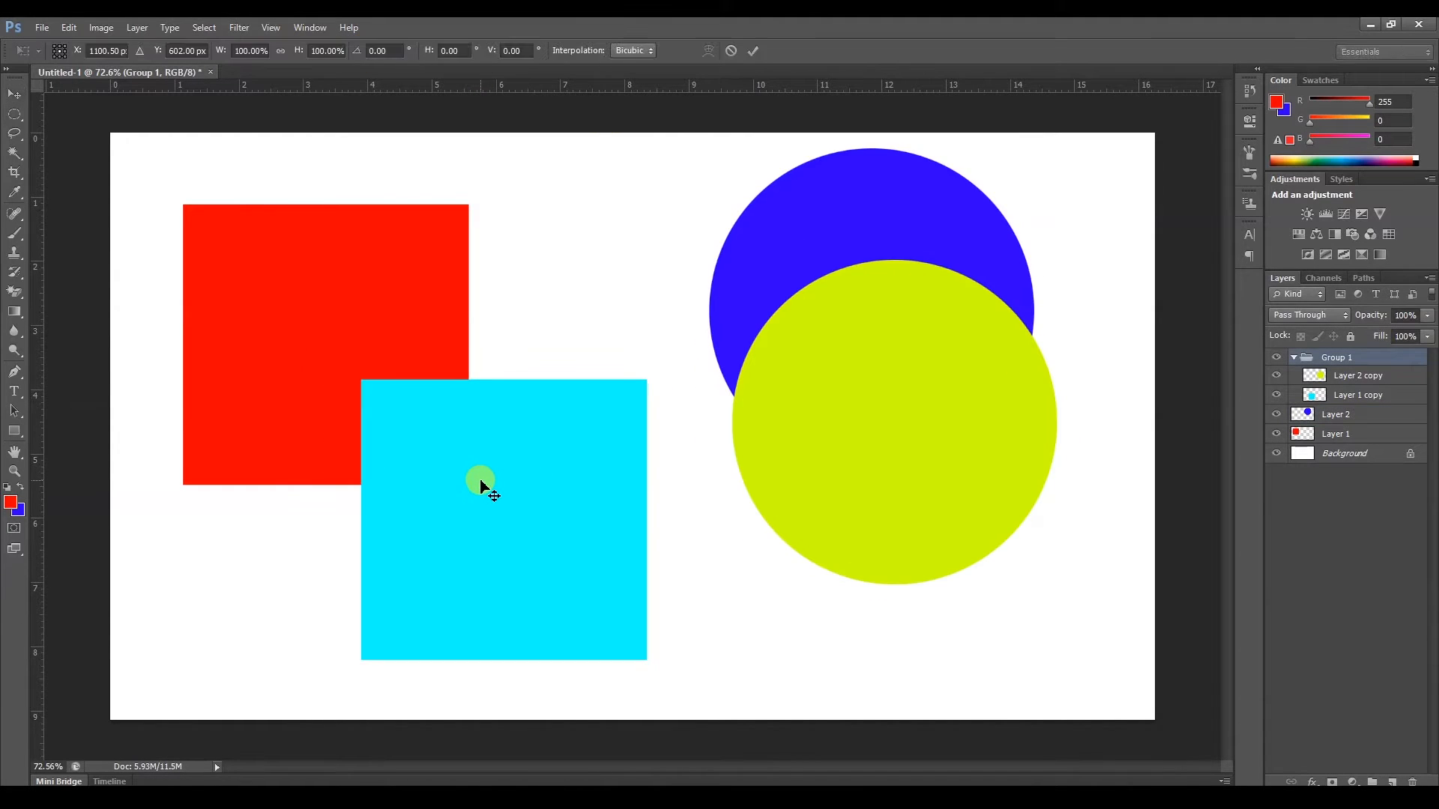
pyautogui.moveTo(1056, 659); pyautogui.dragTo(1108, 690)
pyautogui.hotkey('ctrl', 'z')
pyautogui.rightClick(778, 406)
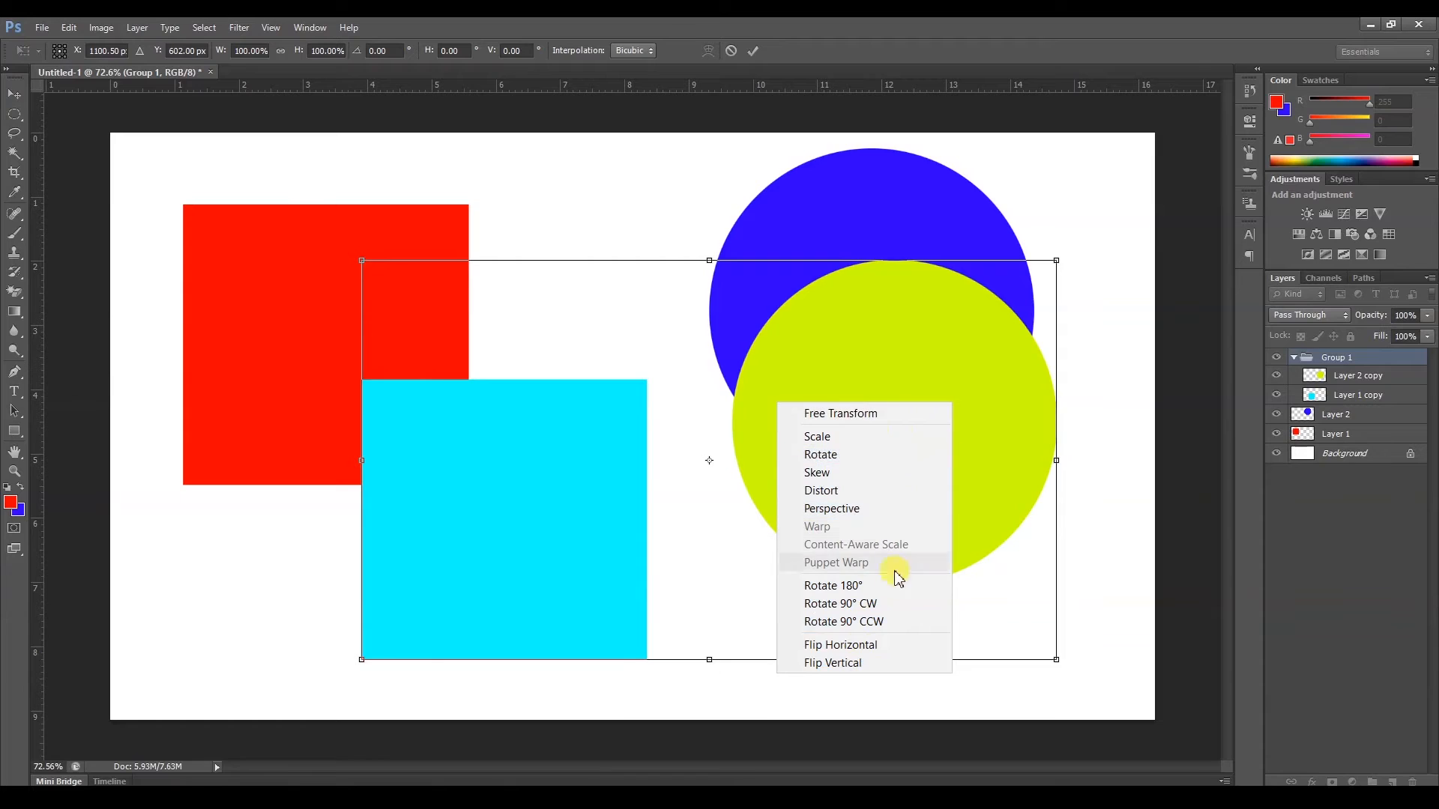
pyautogui.click(24, 102)
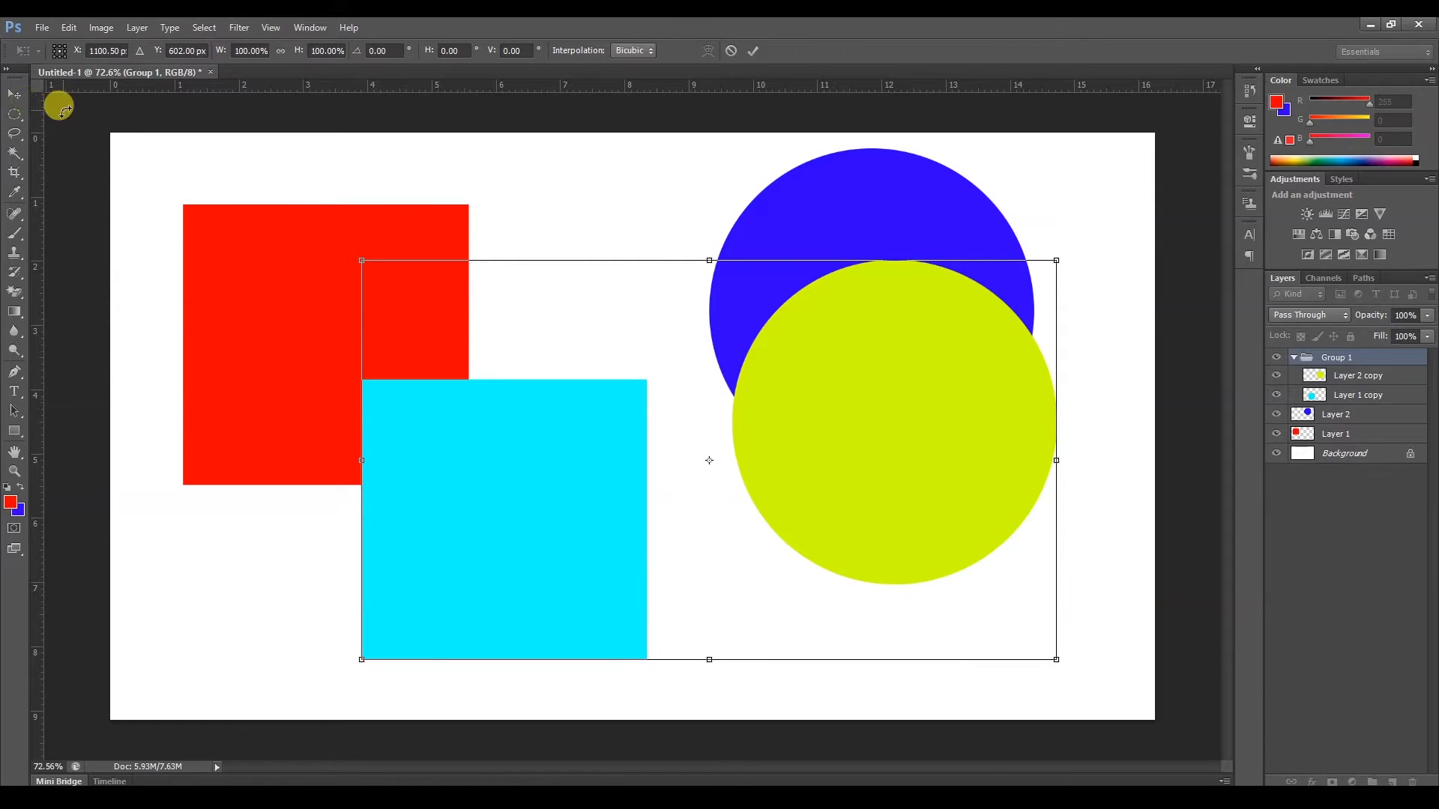
pyautogui.press('Return')
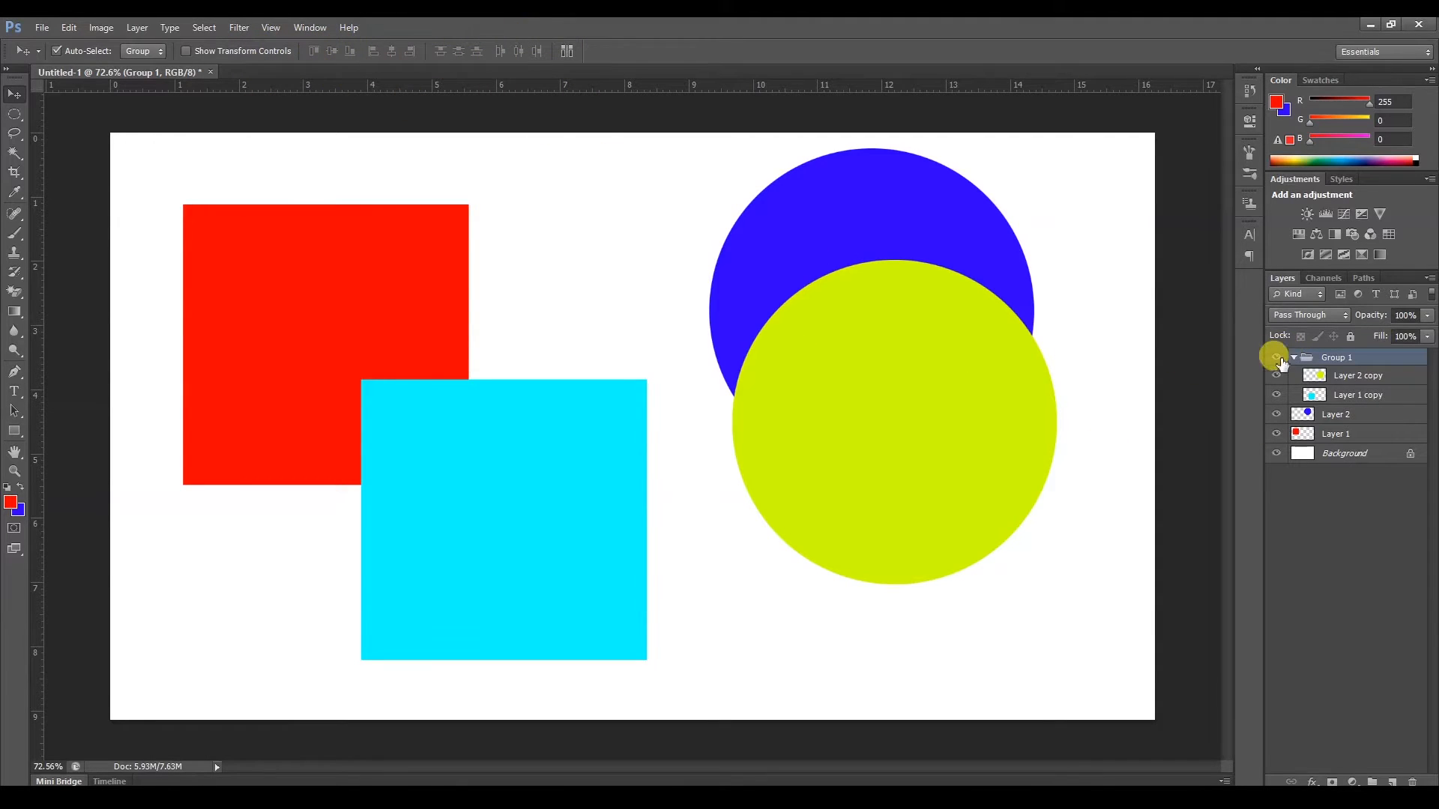
pyautogui.press('Delete')
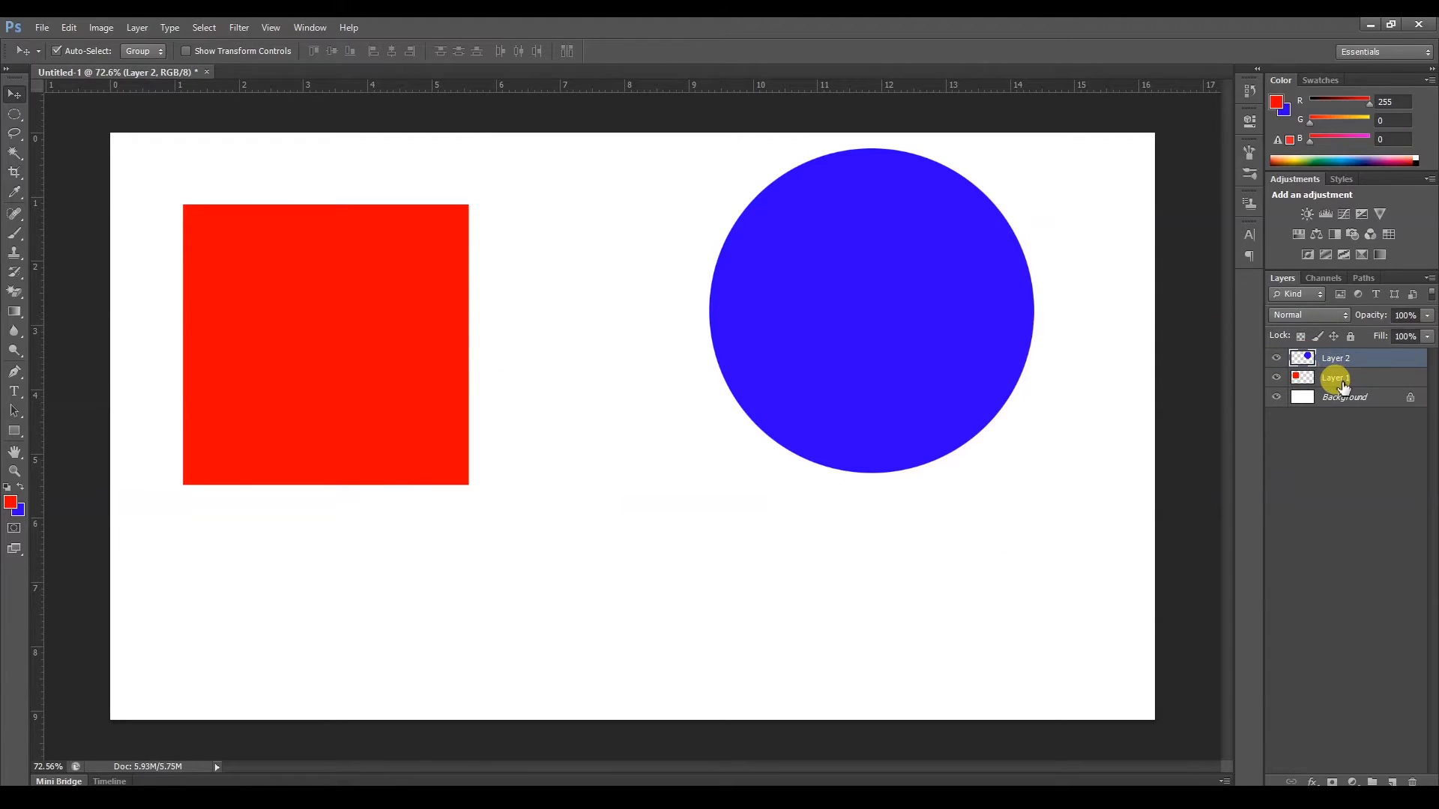
# Select the red square and blue circle layers and align them by their top edges, vertical centers and bottom edges in turn.
pyautogui.click(1341, 381)
pyautogui.keyDown('shift'); pyautogui.click(1342, 360); pyautogui.keyUp('shift')
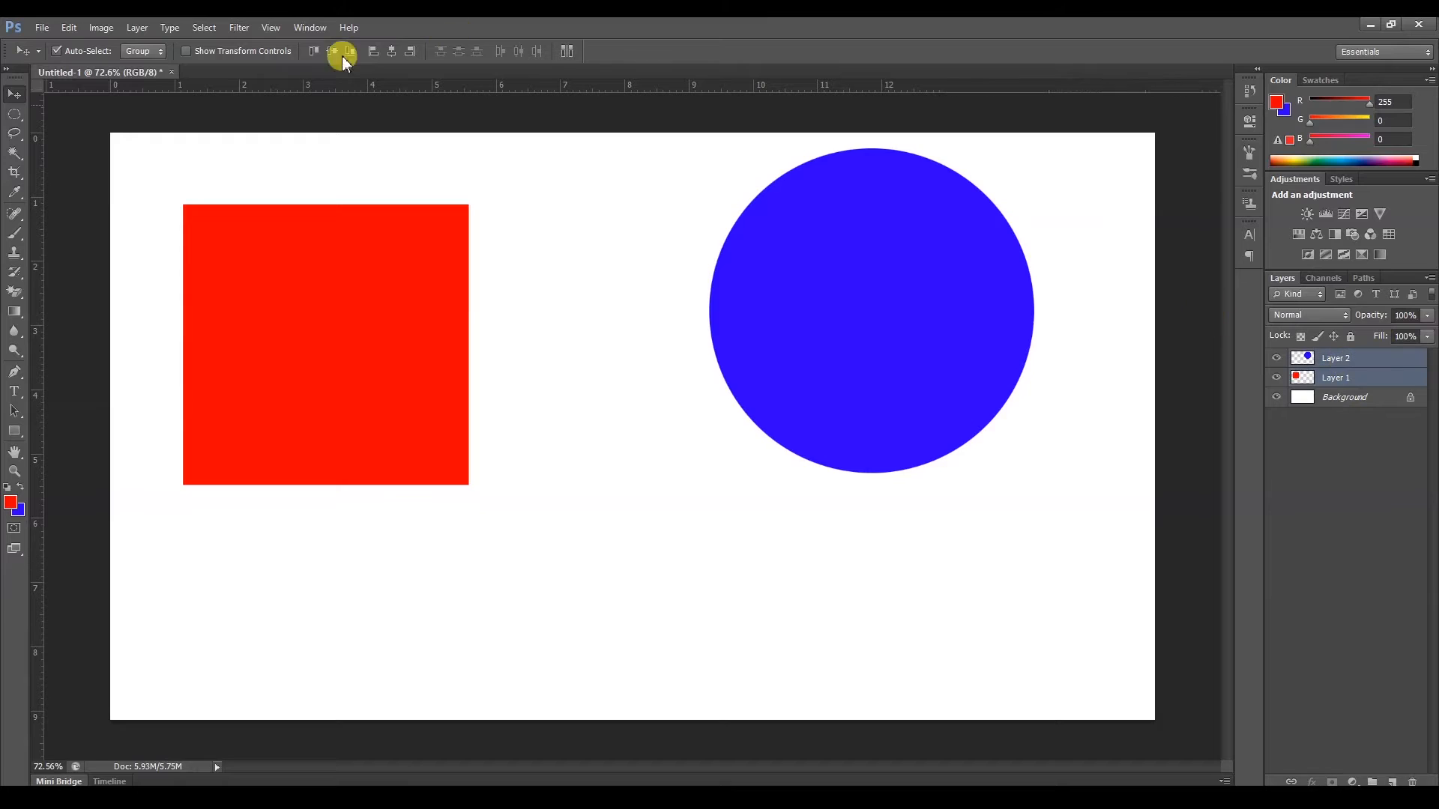
pyautogui.click(315, 52)
pyautogui.hotkey('ctrl', 'z')
pyautogui.click(319, 51)
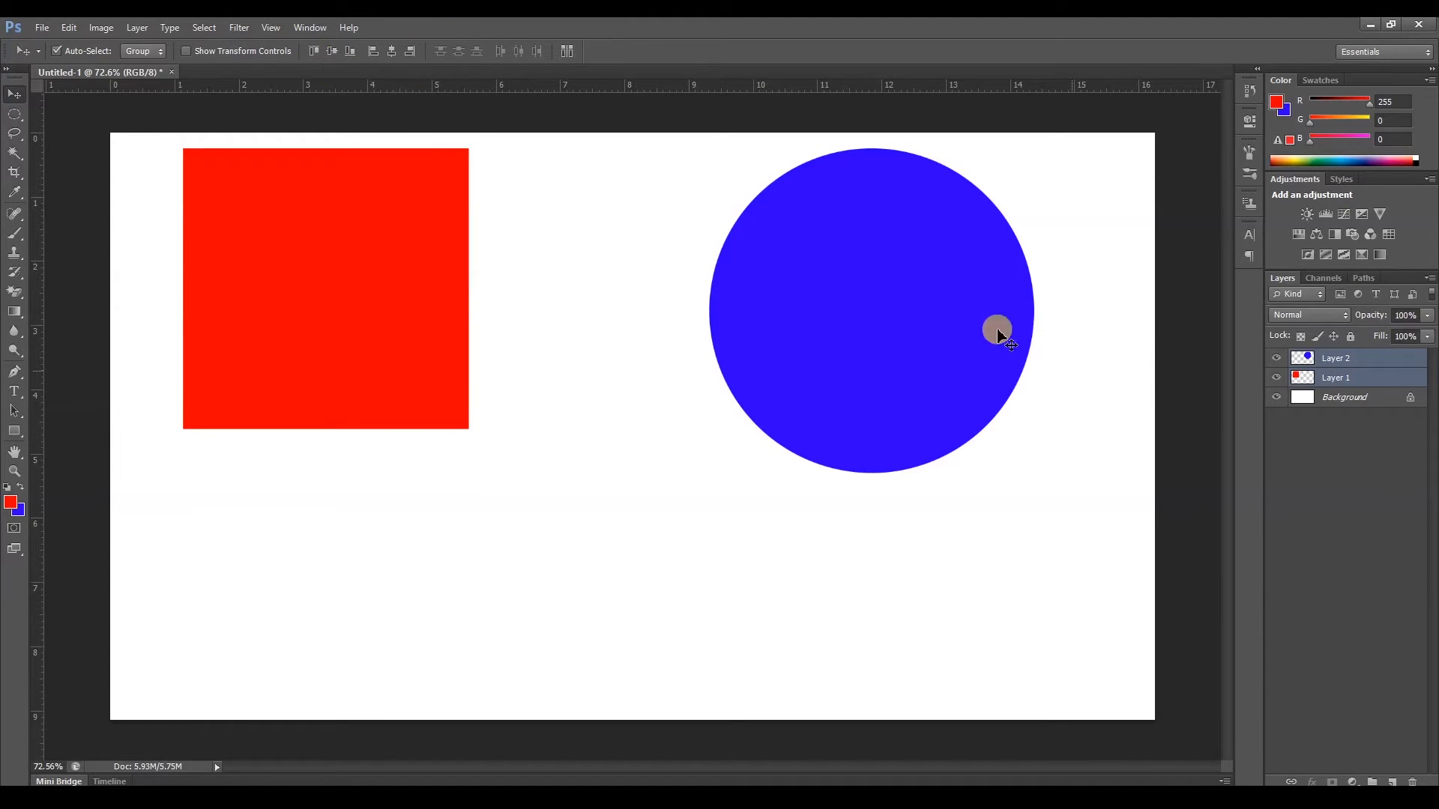
pyautogui.click(332, 51)
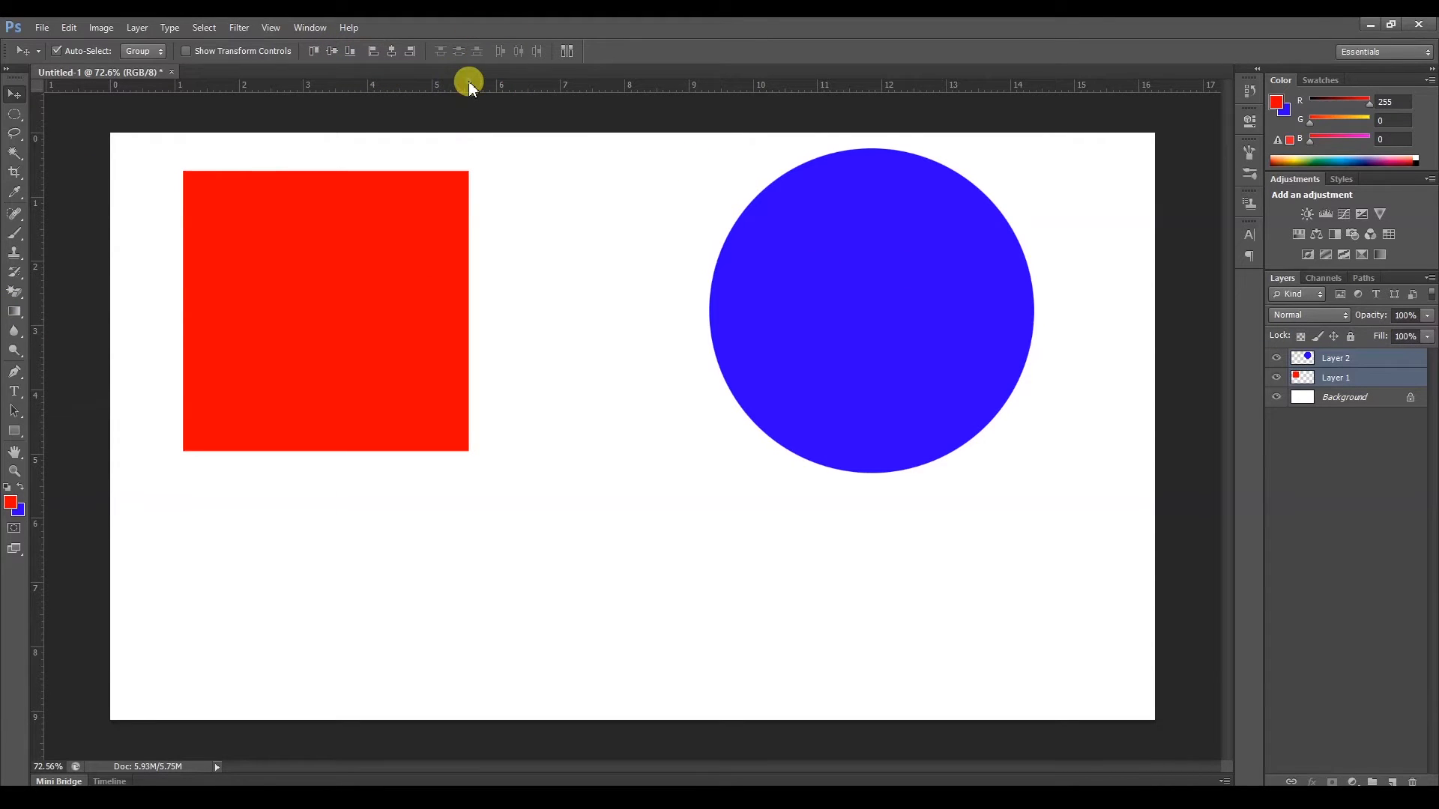
pyautogui.click(350, 51)
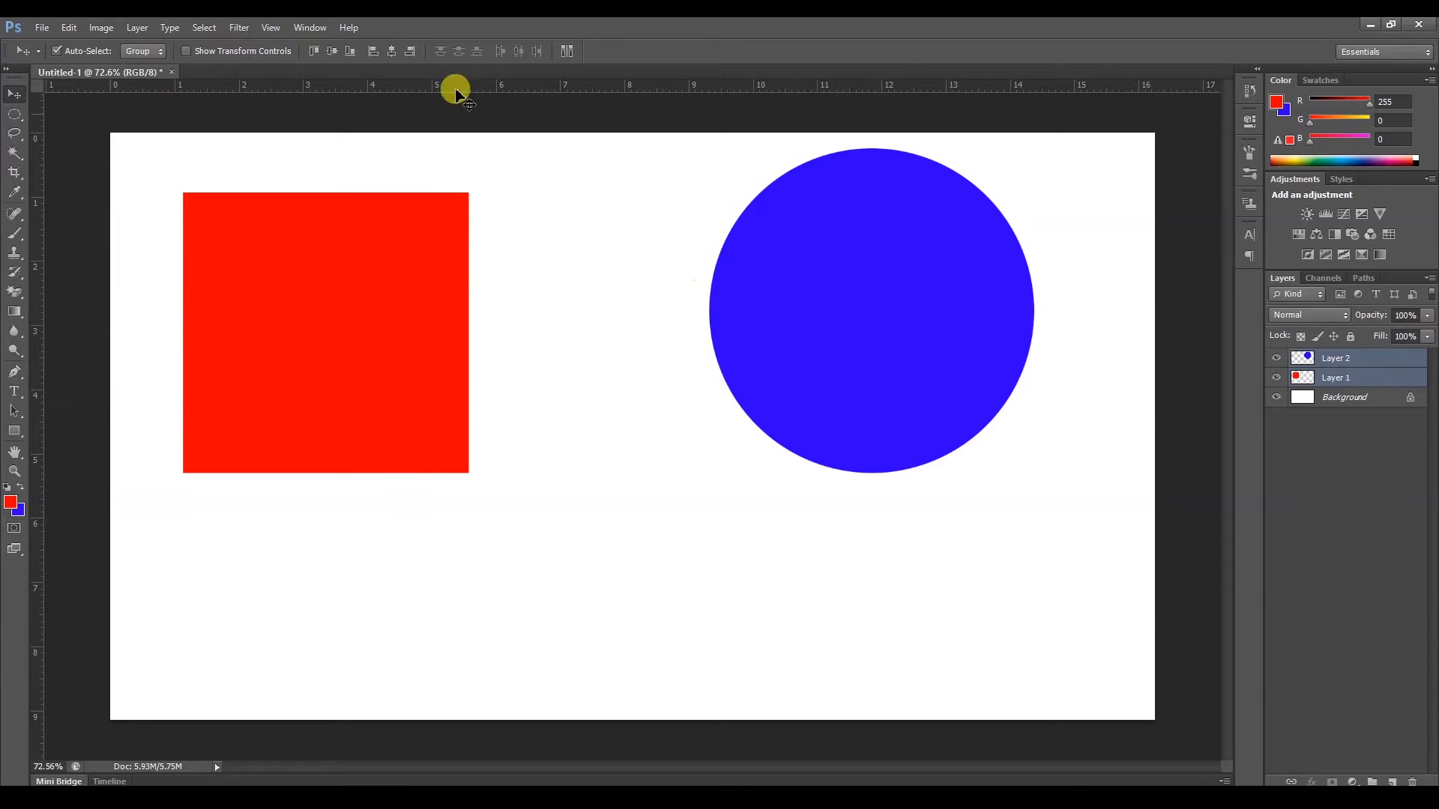
# Align the two shapes by their left edges, horizontal centers and right edges in turn, and deselect the layers.
pyautogui.click(379, 54)
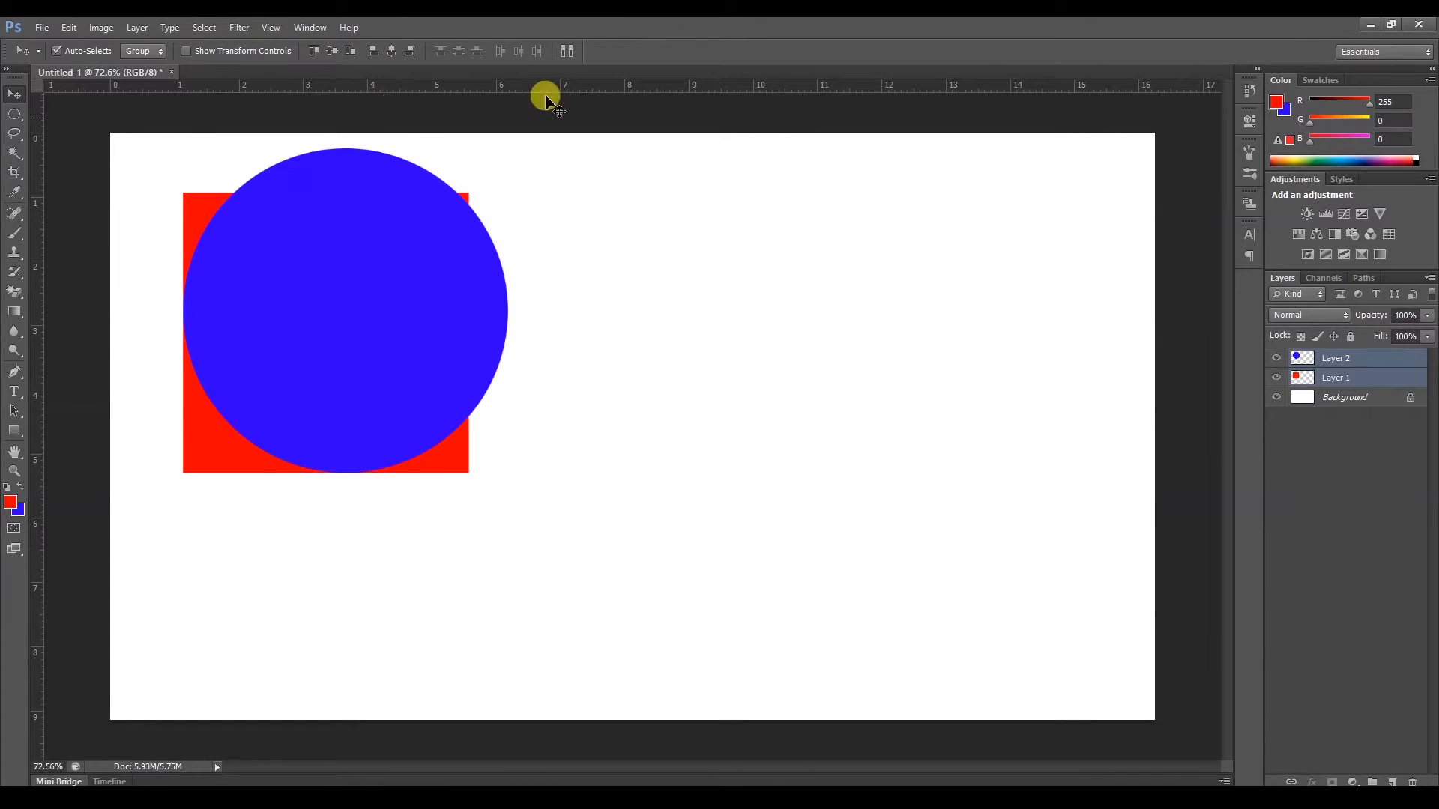
pyautogui.click(392, 54)
pyautogui.click(412, 51)
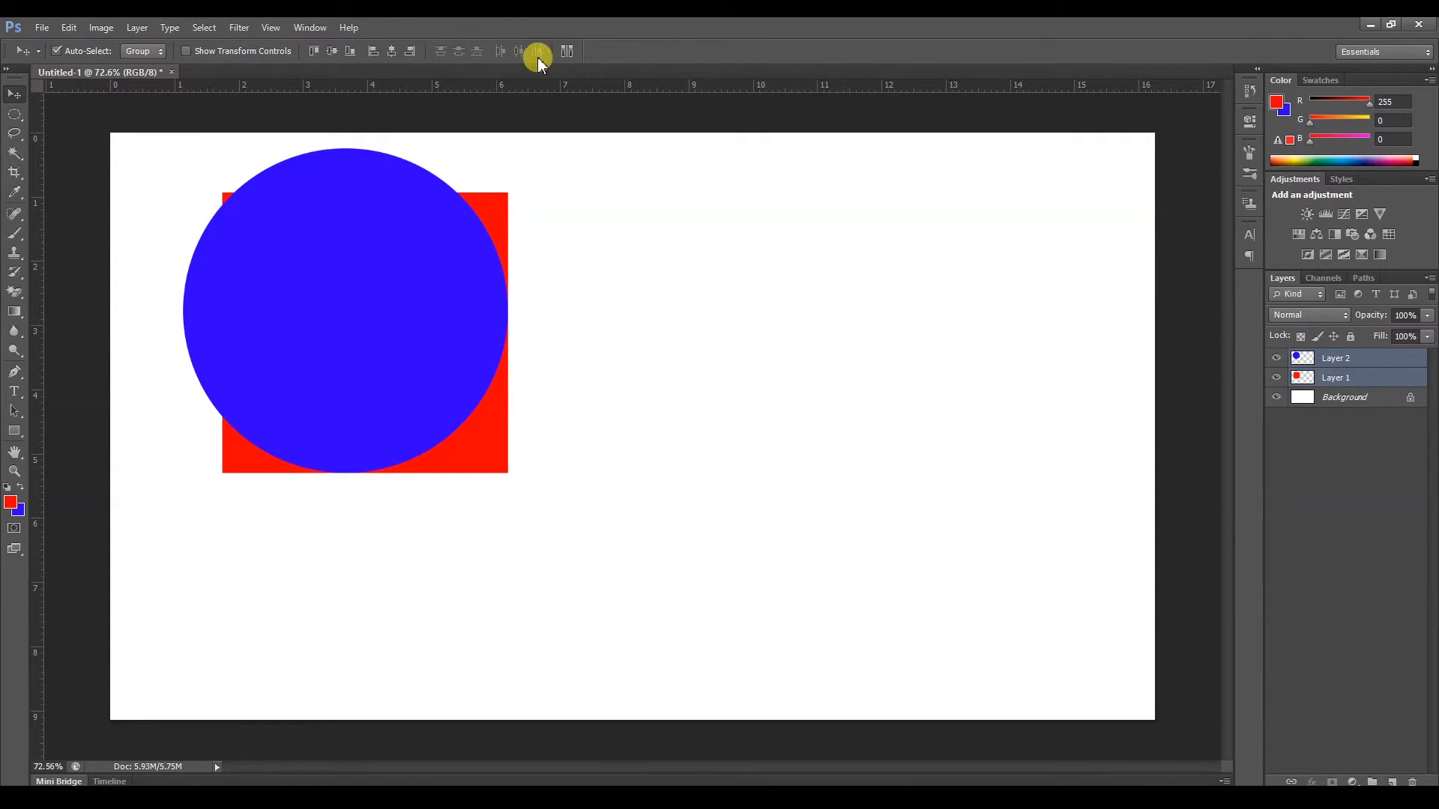
pyautogui.click(168, 160)
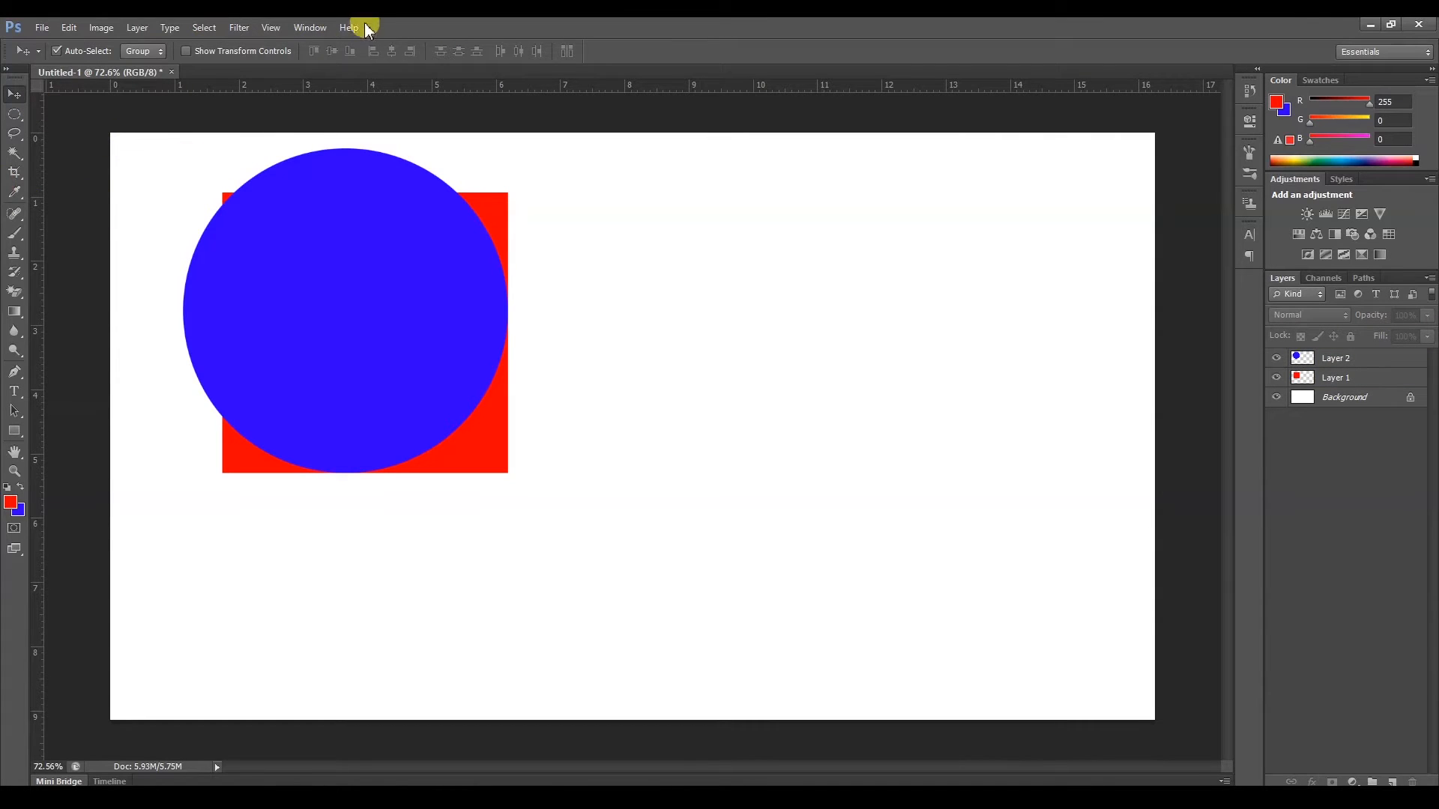
# View the Lasso tool variants and return to the Move tool.
pyautogui.click(14, 135)
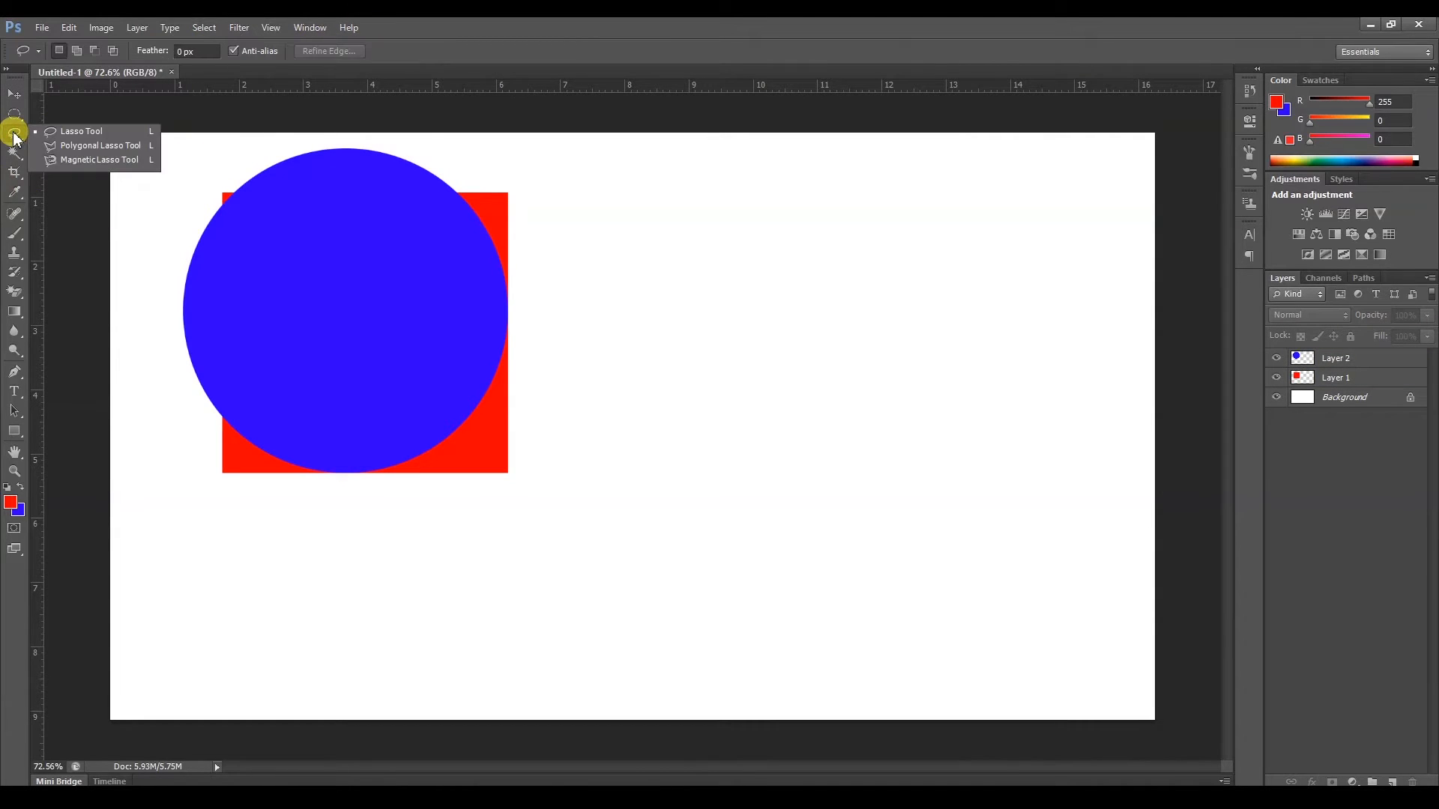
pyautogui.press('l')
pyautogui.click(15, 95)
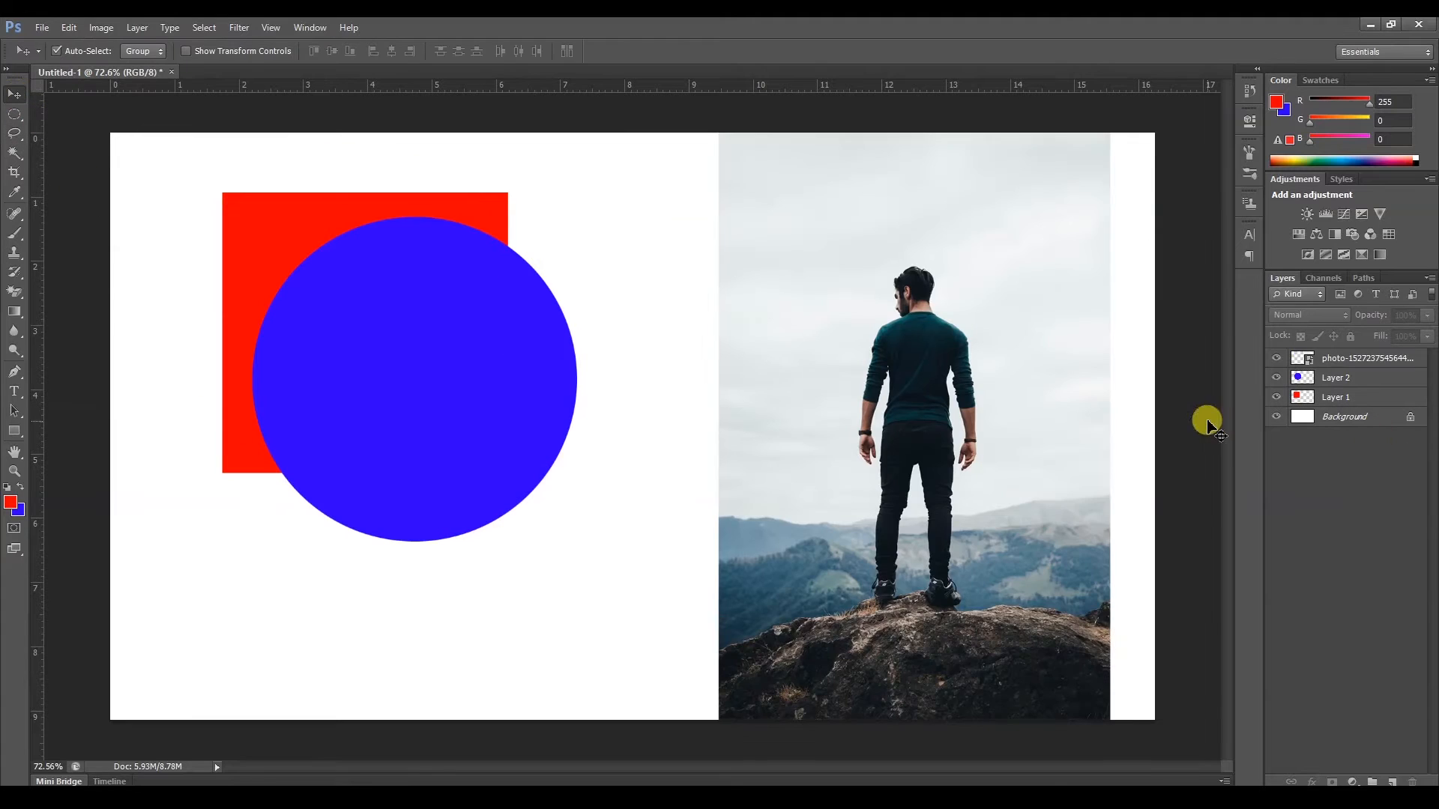
# Hide the blue circle and red square layers, and move the photo of the standing man left toward the canvas center.
pyautogui.moveTo(1275, 379); pyautogui.dragTo(1275, 398)
pyautogui.moveTo(1015, 441); pyautogui.dragTo(870, 448)
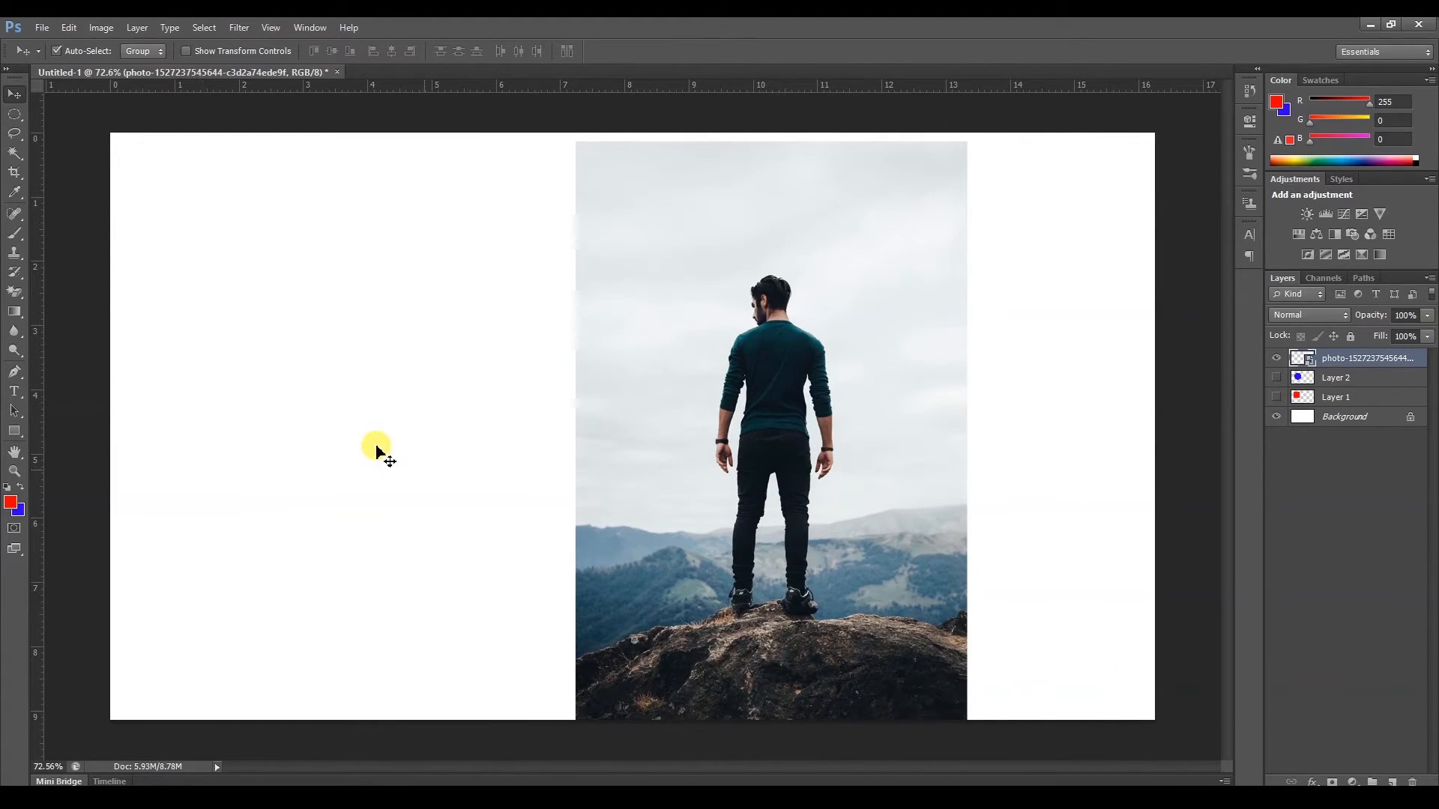
# Draw a freehand Lasso selection around the standing man, following his arms, head and legs.
pyautogui.click(14, 133)
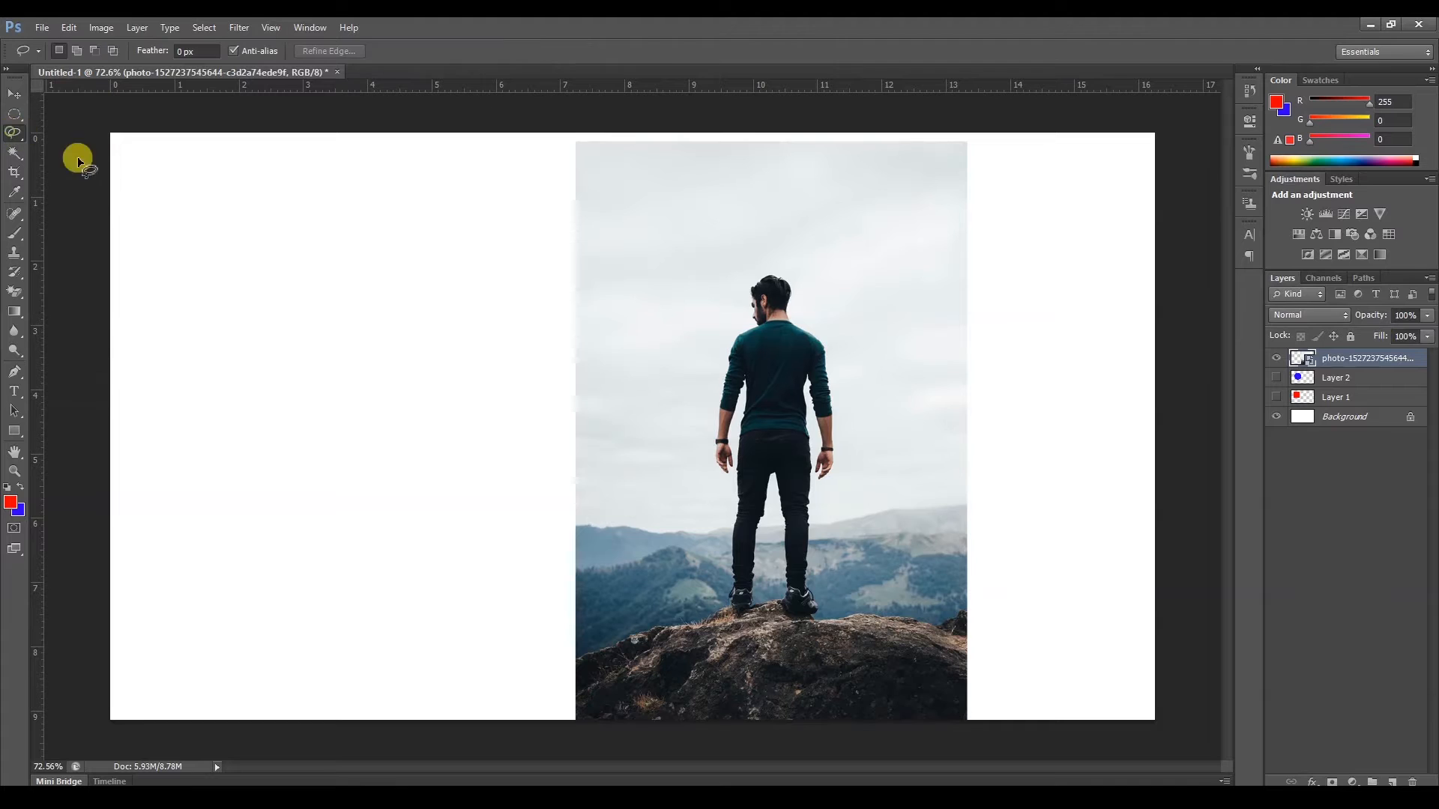
pyautogui.click(14, 132)
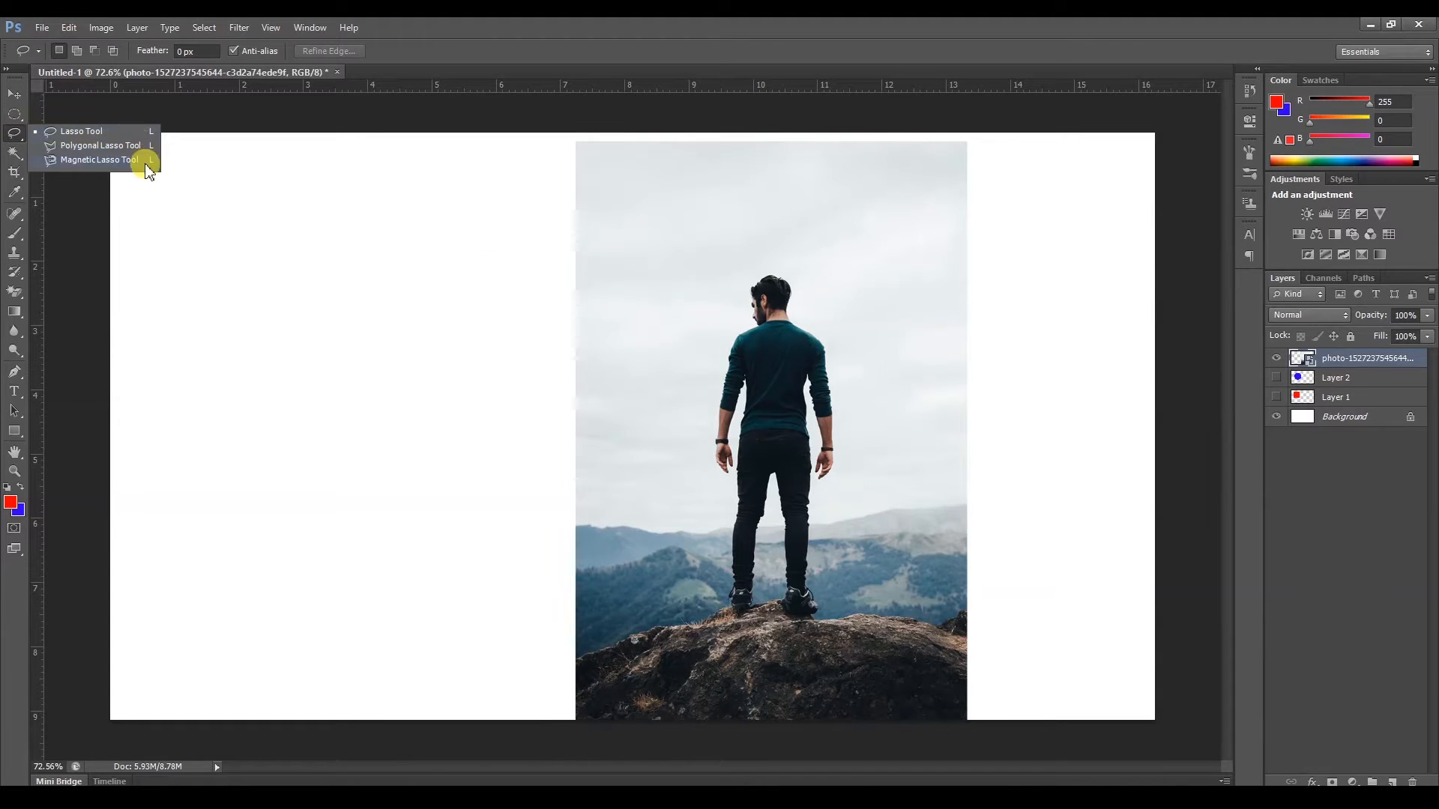
pyautogui.click(137, 127)
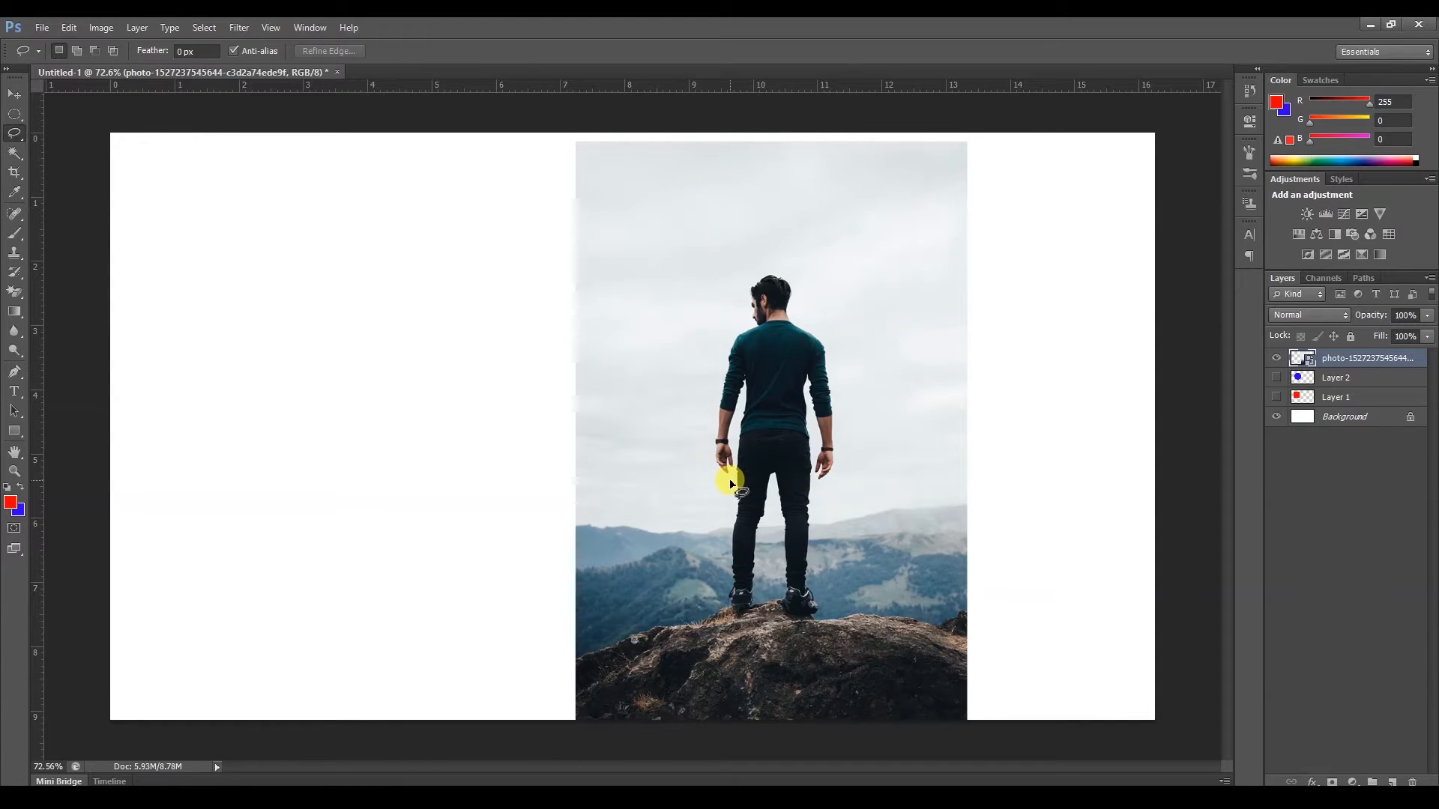
pyautogui.moveTo(716, 472); pyautogui.dragTo(709, 439)
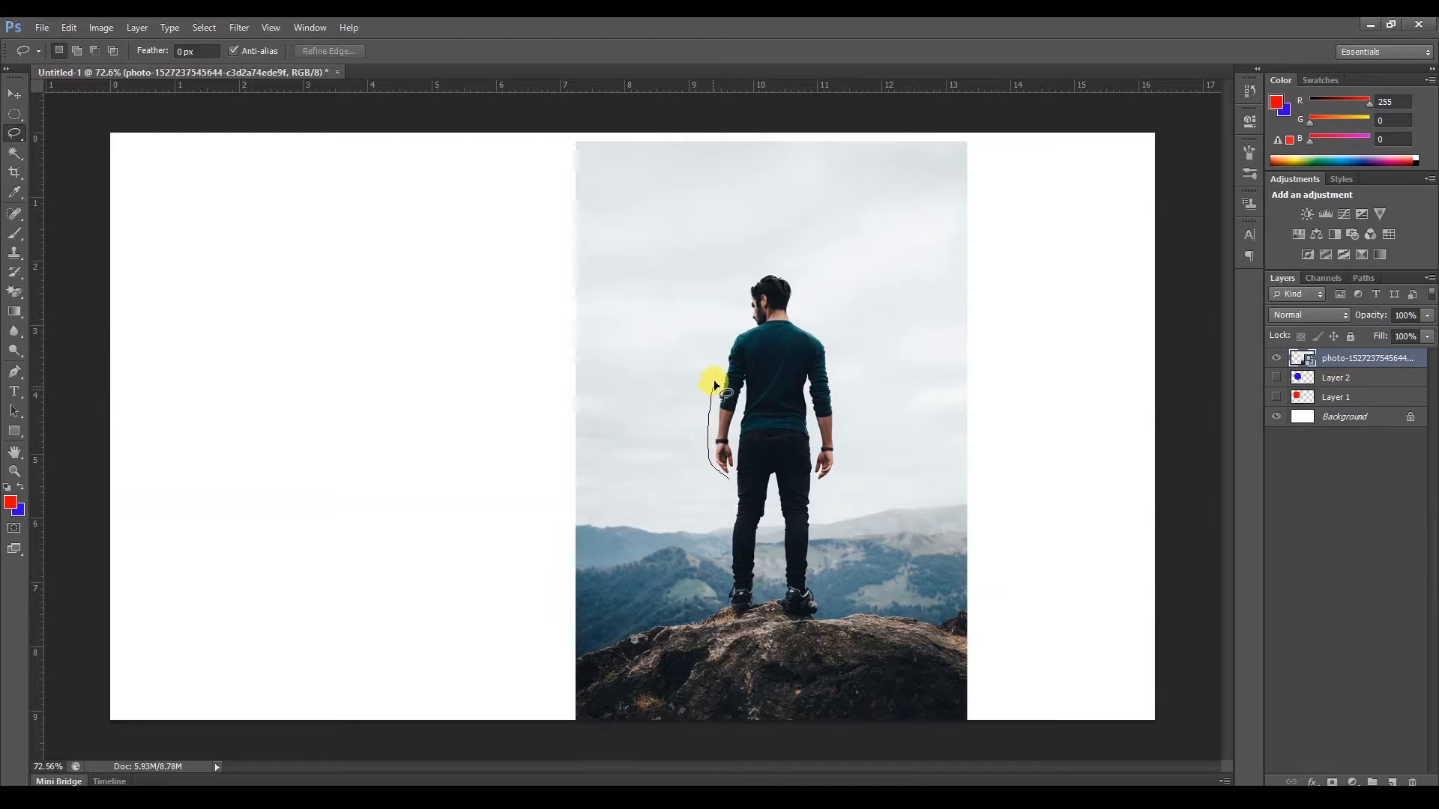
pyautogui.moveTo(730, 339)
pyautogui.mouseDown()
pyautogui.moveTo(748, 278)
pyautogui.moveTo(789, 273)
pyautogui.moveTo(799, 311)
pyautogui.moveTo(851, 385)
pyautogui.mouseUp()
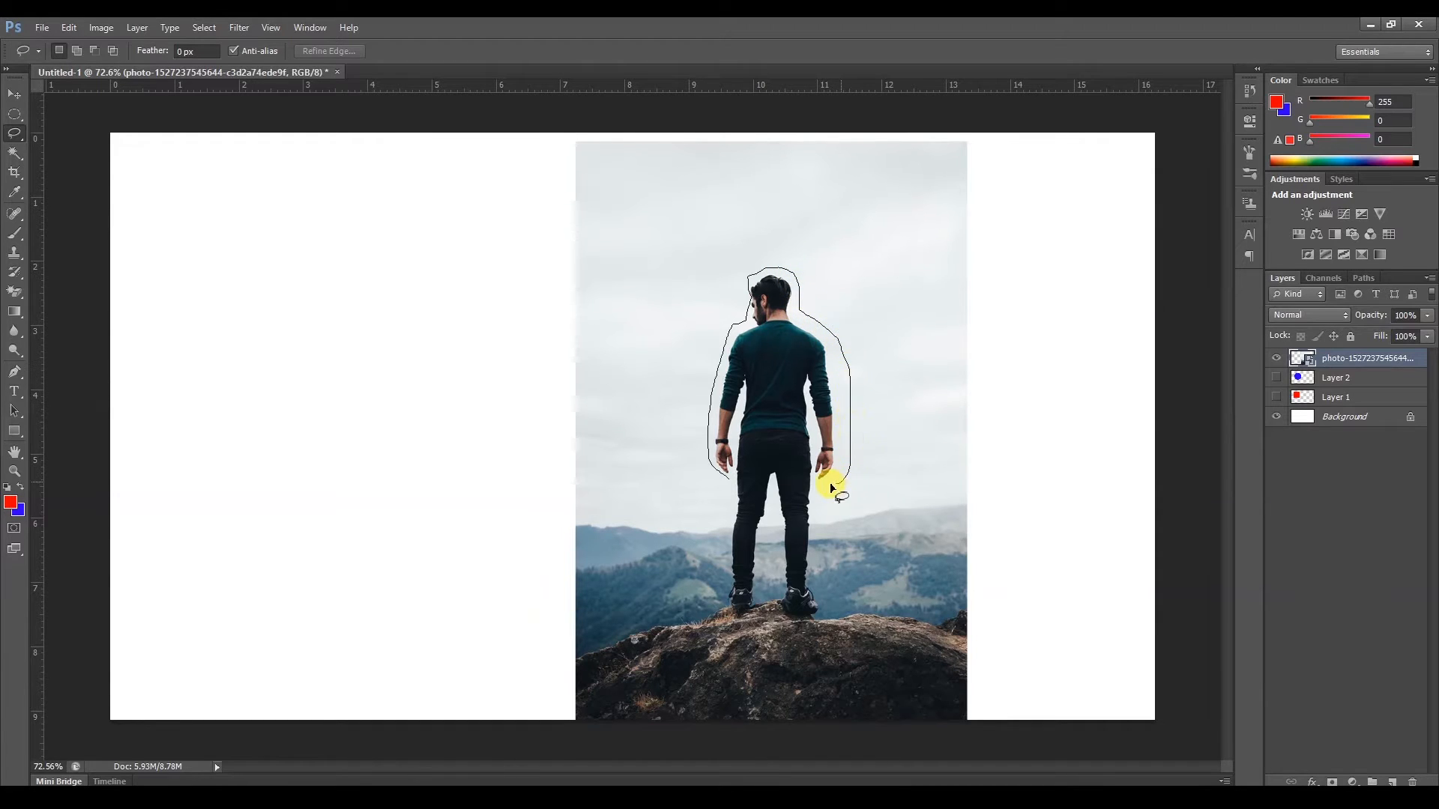
pyautogui.moveTo(822, 529)
pyautogui.mouseDown()
pyautogui.moveTo(824, 617)
pyautogui.moveTo(781, 624)
pyautogui.moveTo(775, 511)
pyautogui.moveTo(740, 629)
pyautogui.moveTo(721, 596)
pyautogui.moveTo(728, 491)
pyautogui.mouseUp()
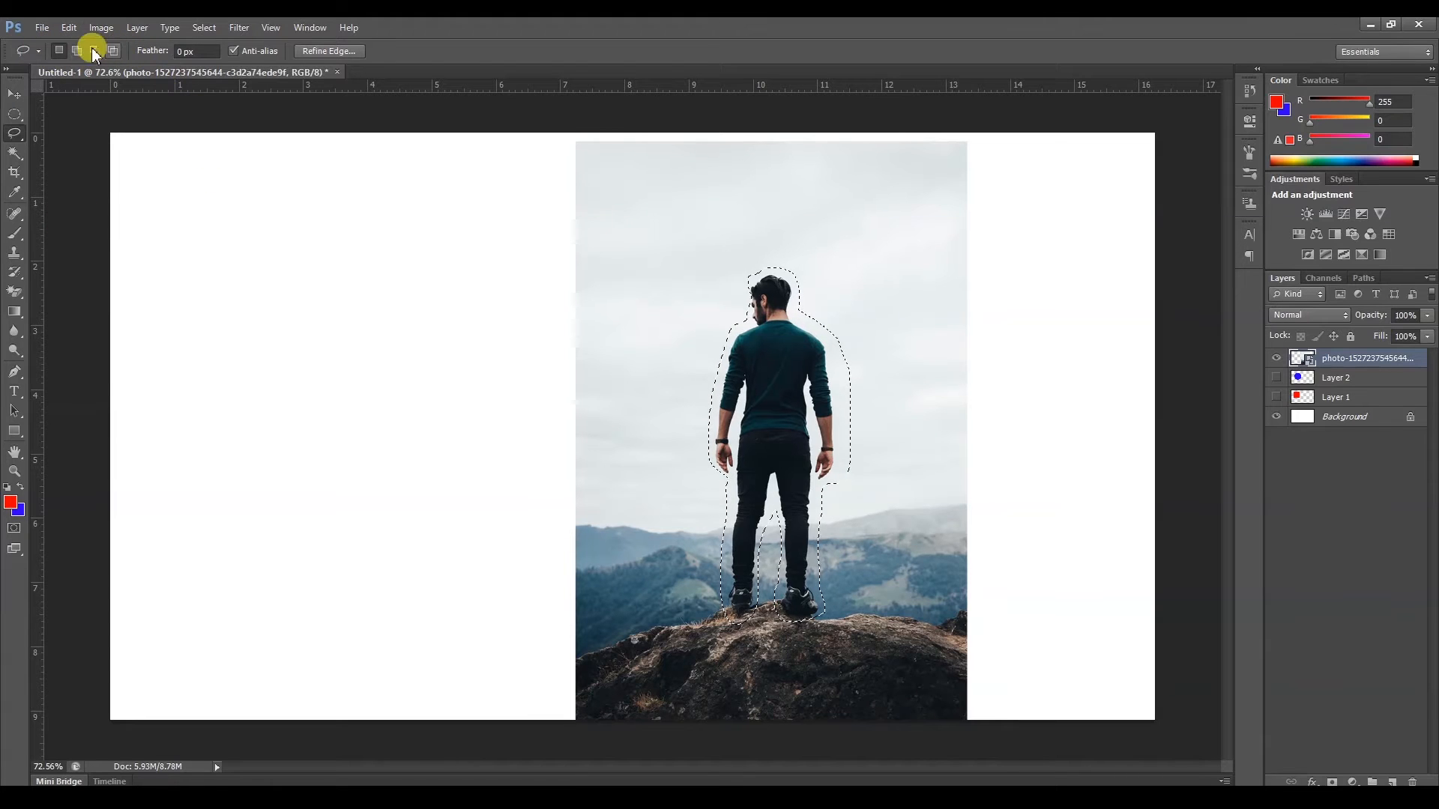
# Try drawing a new elliptical marquee selection beside the man, then undo until the lasso selection around him is restored.
pyautogui.click(14, 114)
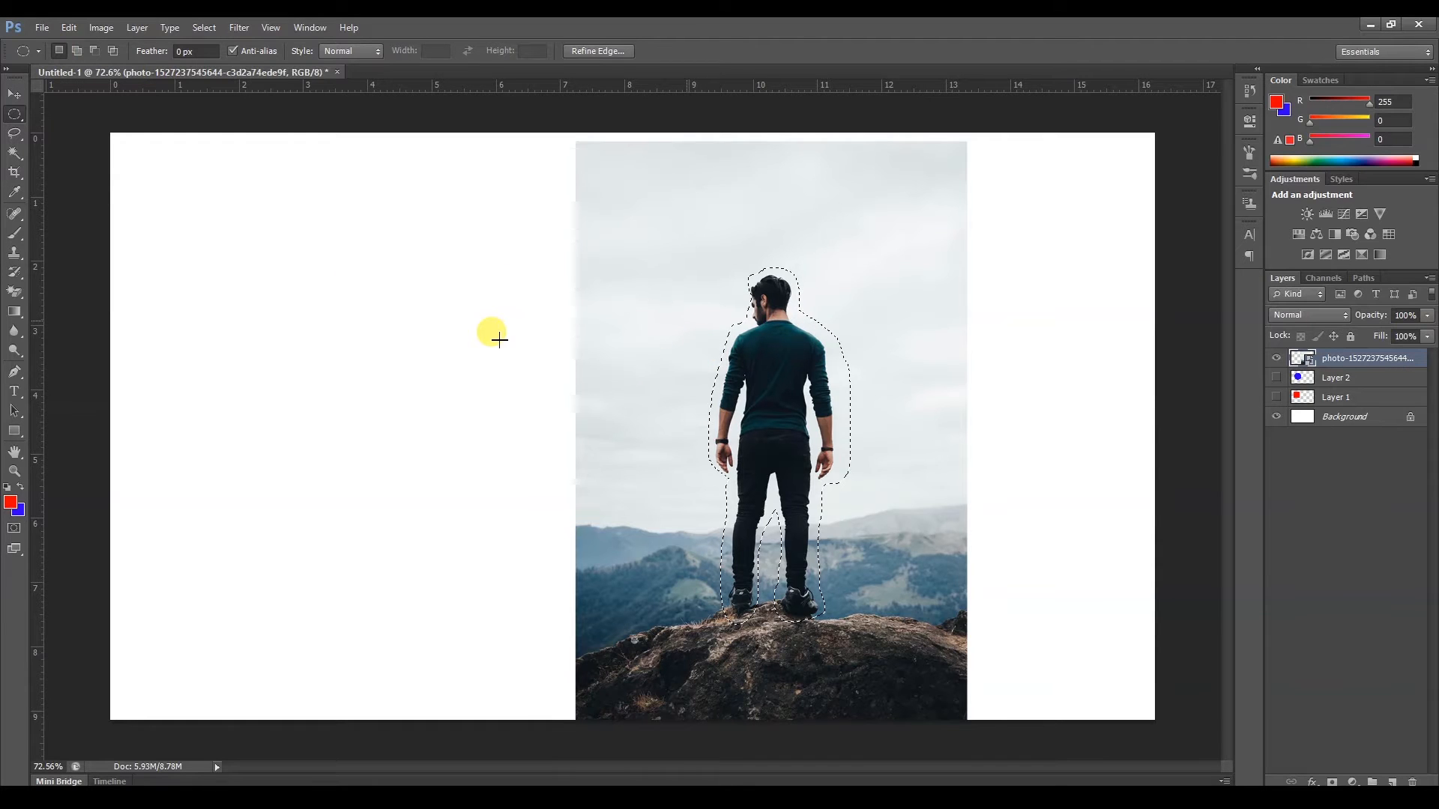
pyautogui.moveTo(365, 249); pyautogui.dragTo(581, 502)
pyautogui.click(642, 677)
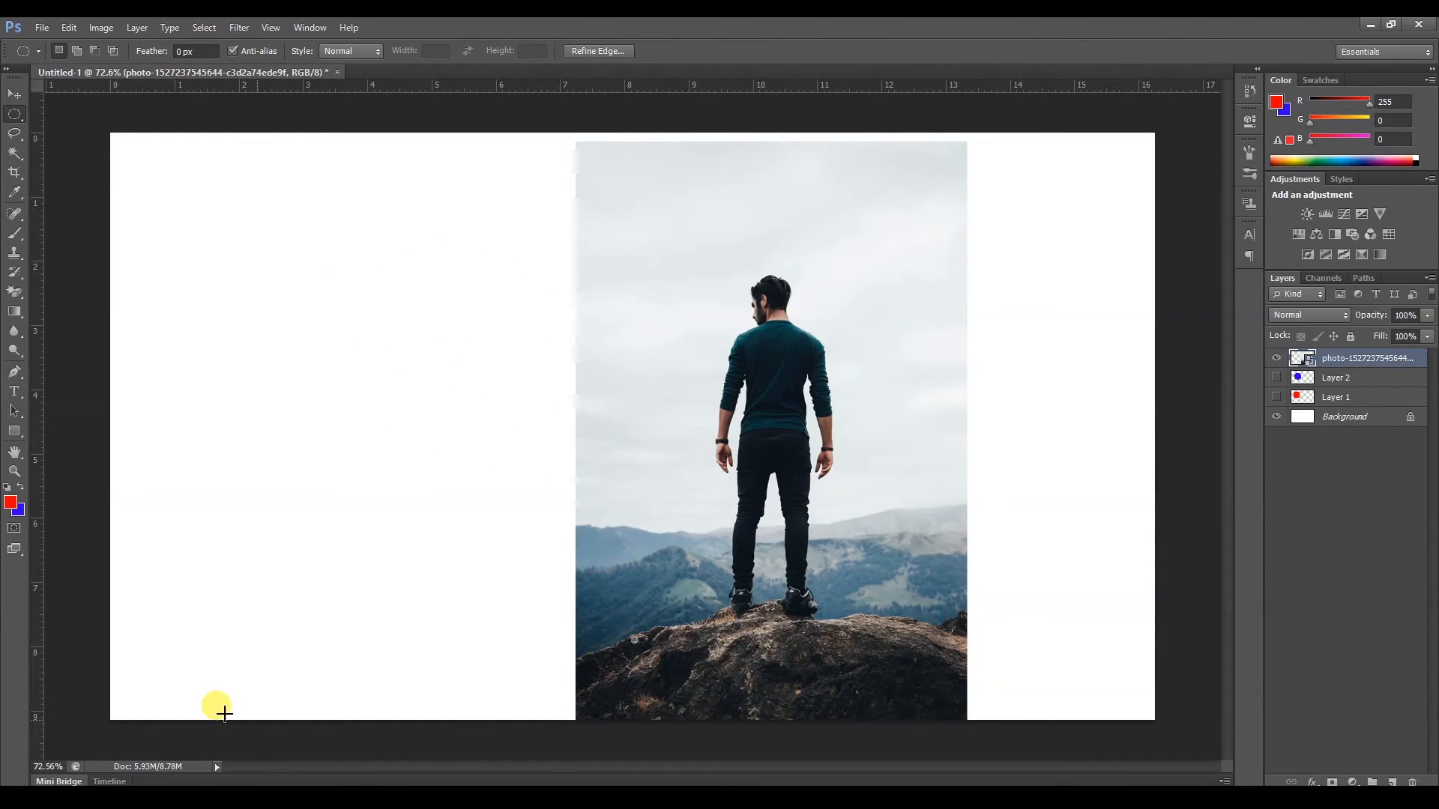
pyautogui.hotkey('ctrl', 'z')
pyautogui.hotkey('ctrl', 'alt', 'z')
# Add a wide ellipse covering the rock beneath the man to the existing selection.
pyautogui.click(78, 53)
pyautogui.moveTo(1009, 750); pyautogui.dragTo(482, 622)
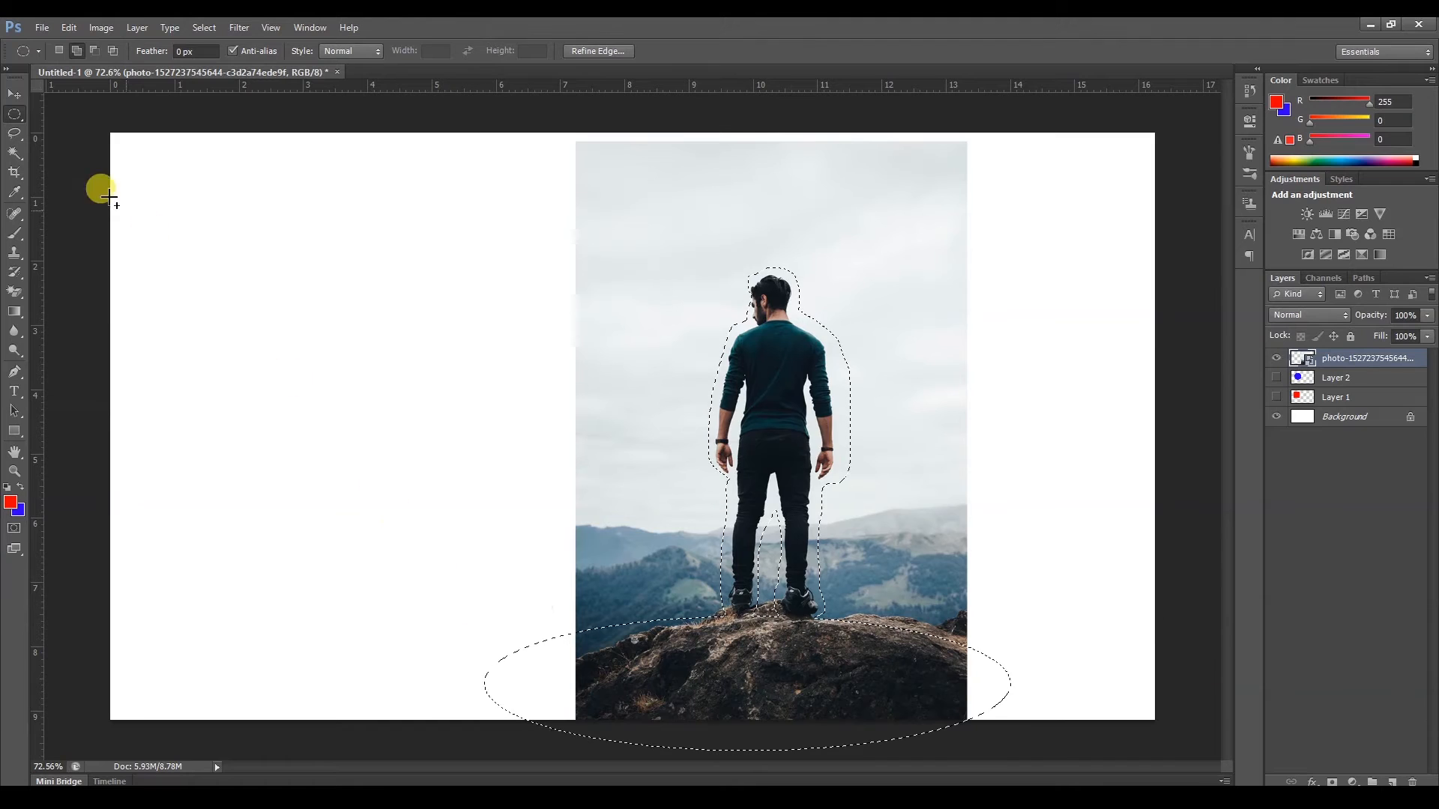
pyautogui.click(77, 51)
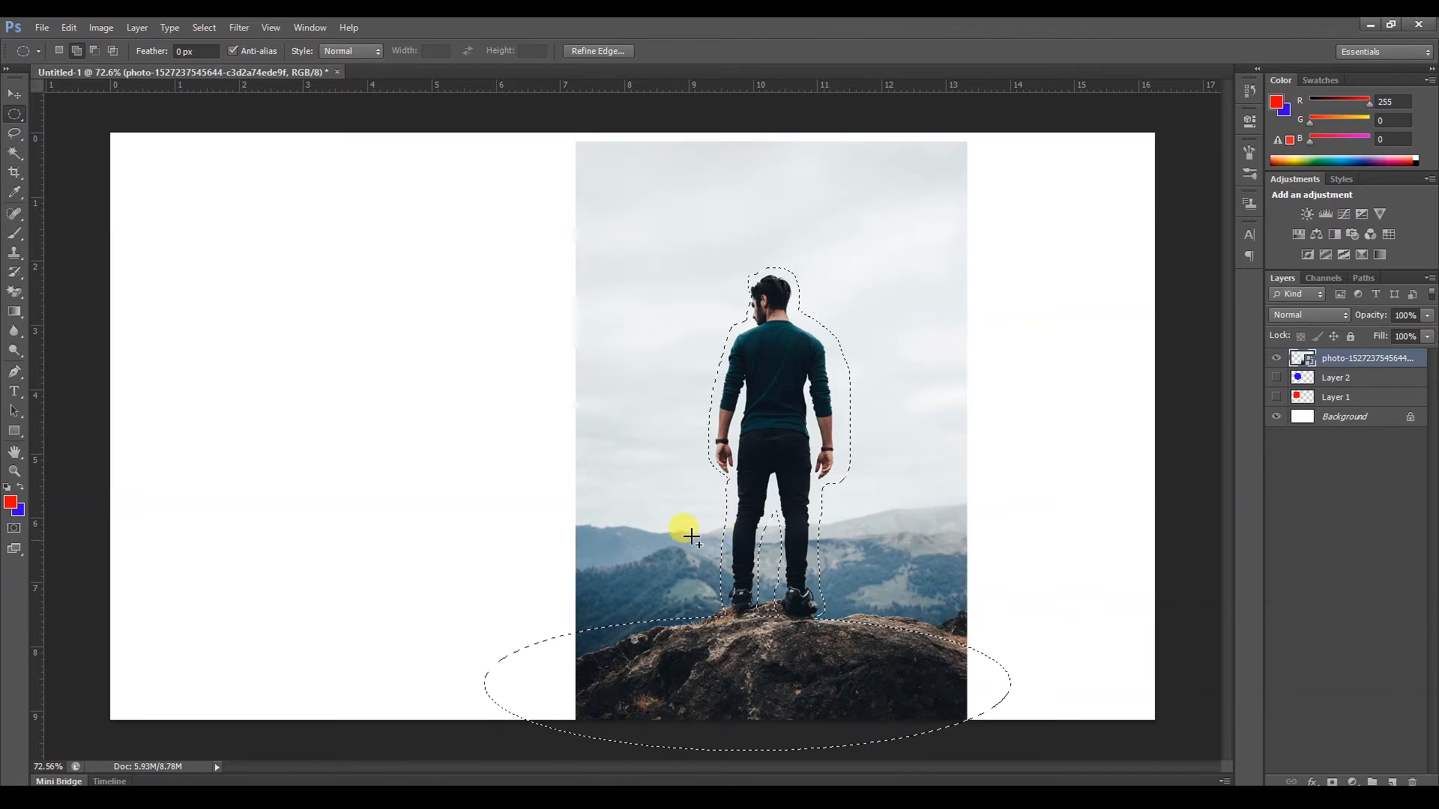
# Subtract ellipses from both sides of the rock selection, then intersect the selection with an ellipse around the man's lower legs.
pyautogui.click(96, 51)
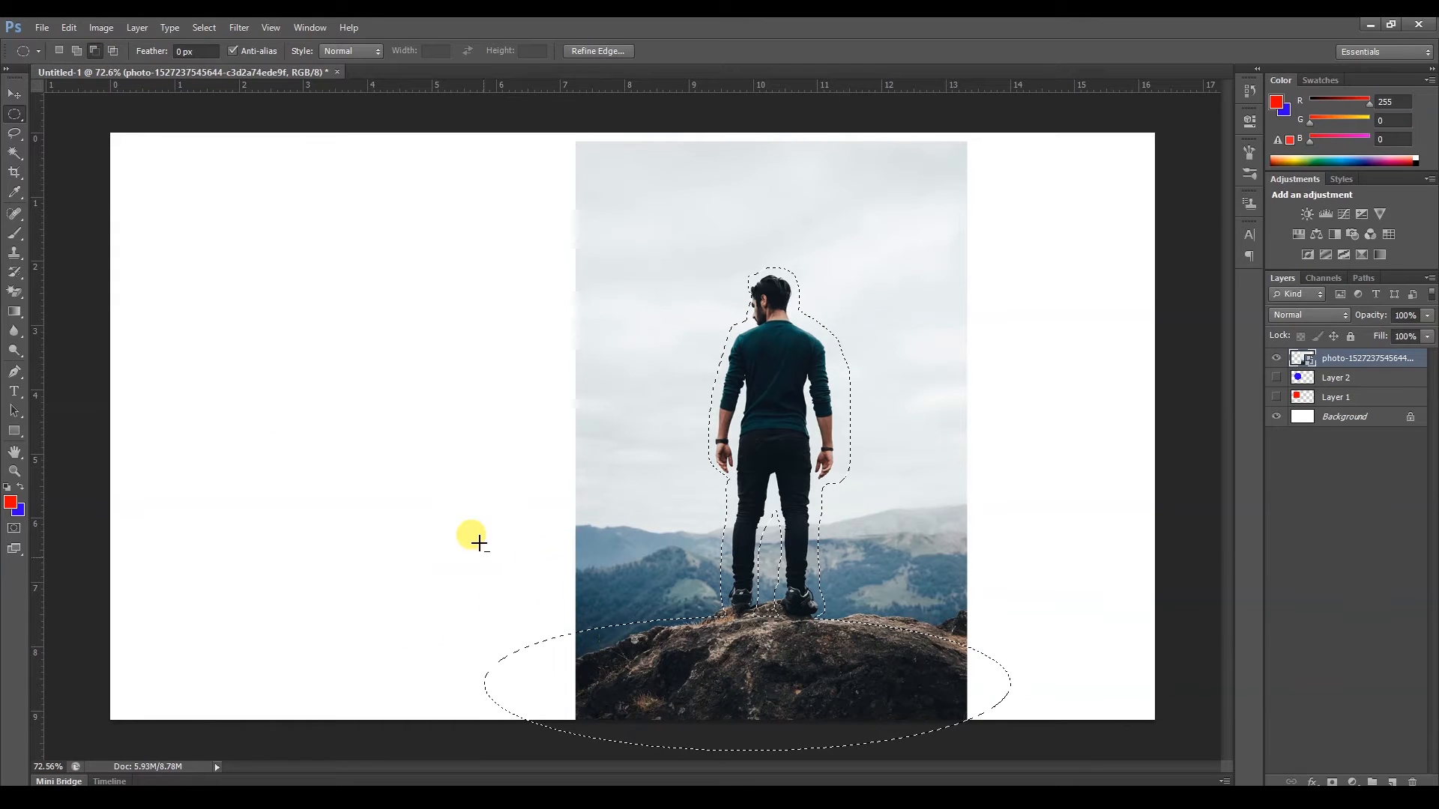
pyautogui.moveTo(392, 459); pyautogui.dragTo(721, 739)
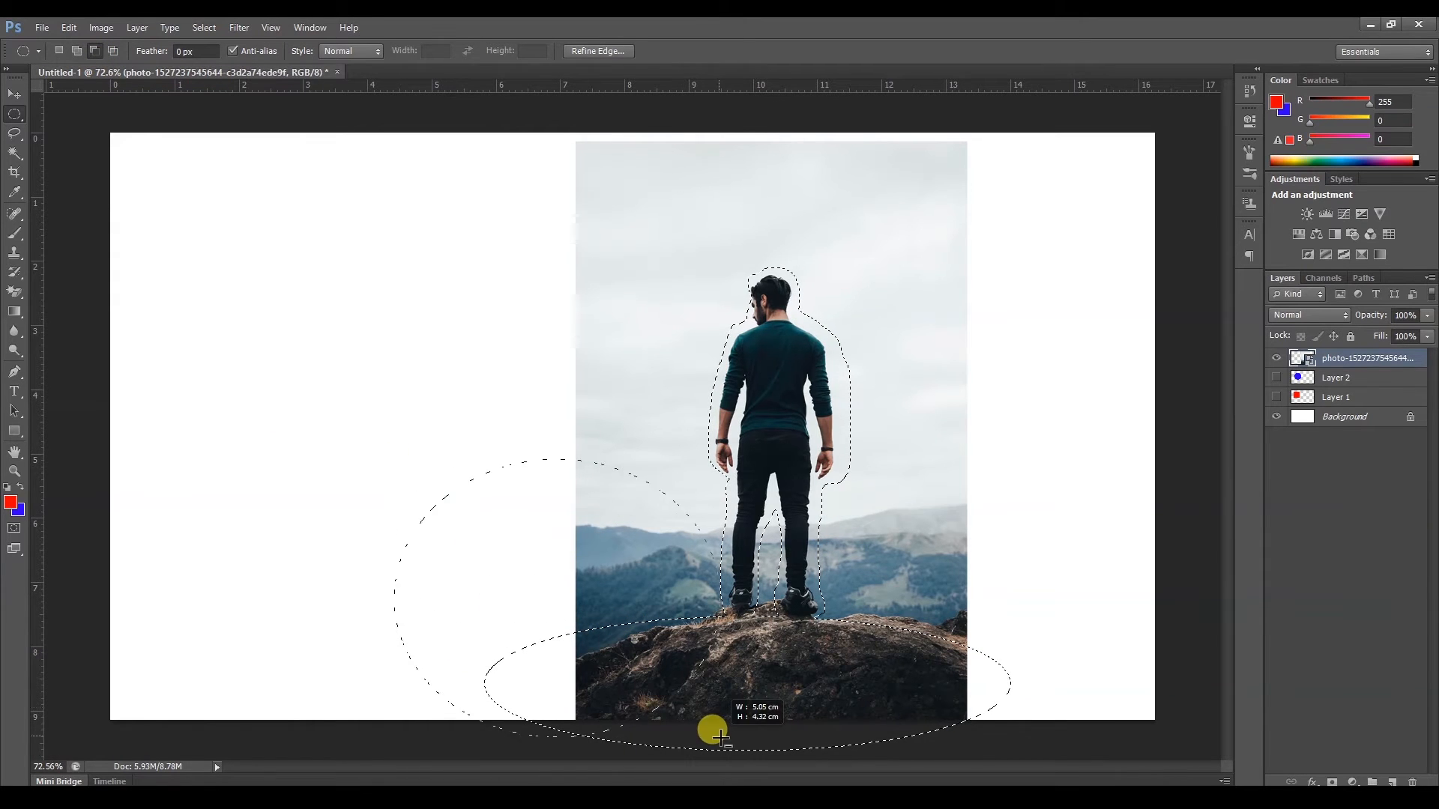
pyautogui.moveTo(1134, 583); pyautogui.dragTo(836, 779)
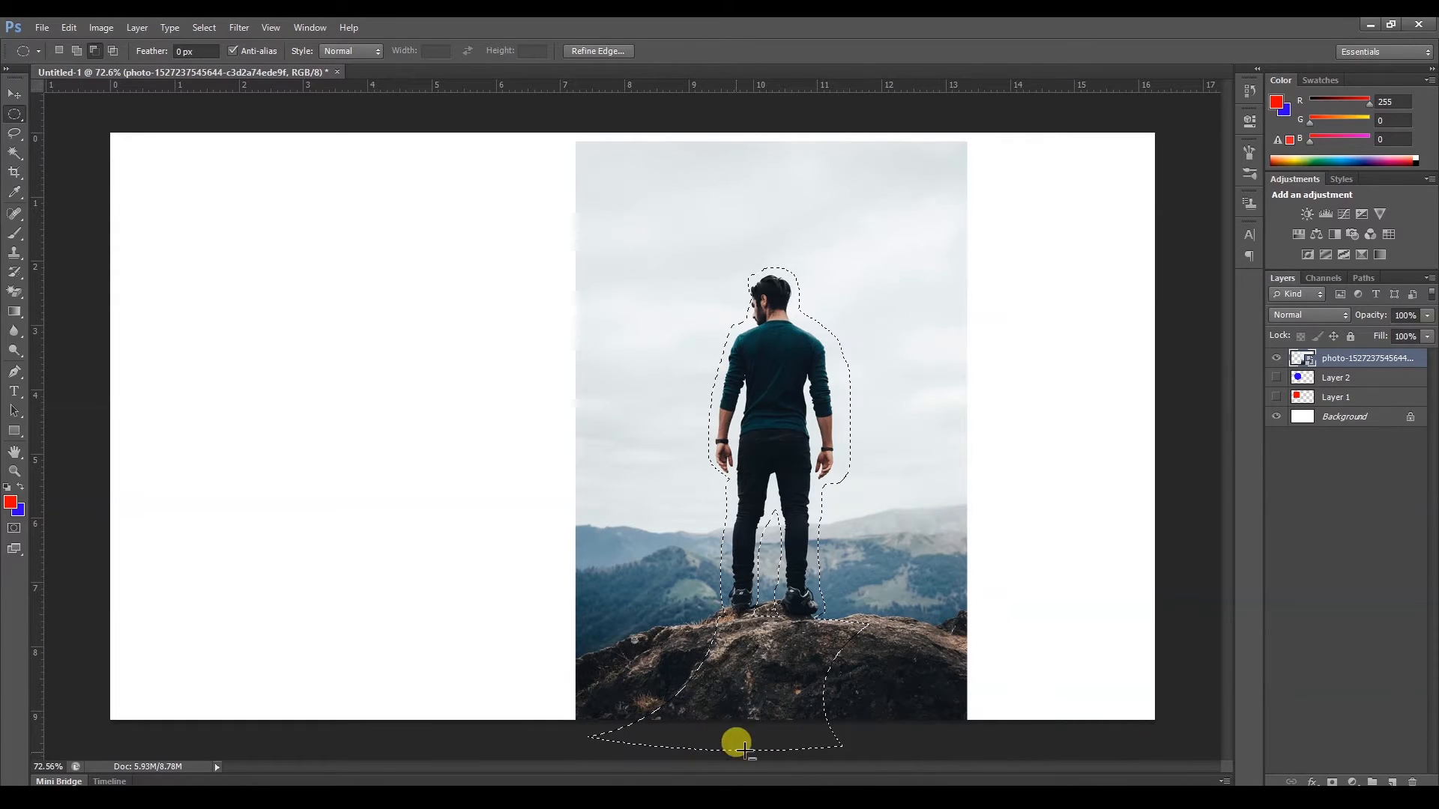
pyautogui.click(114, 51)
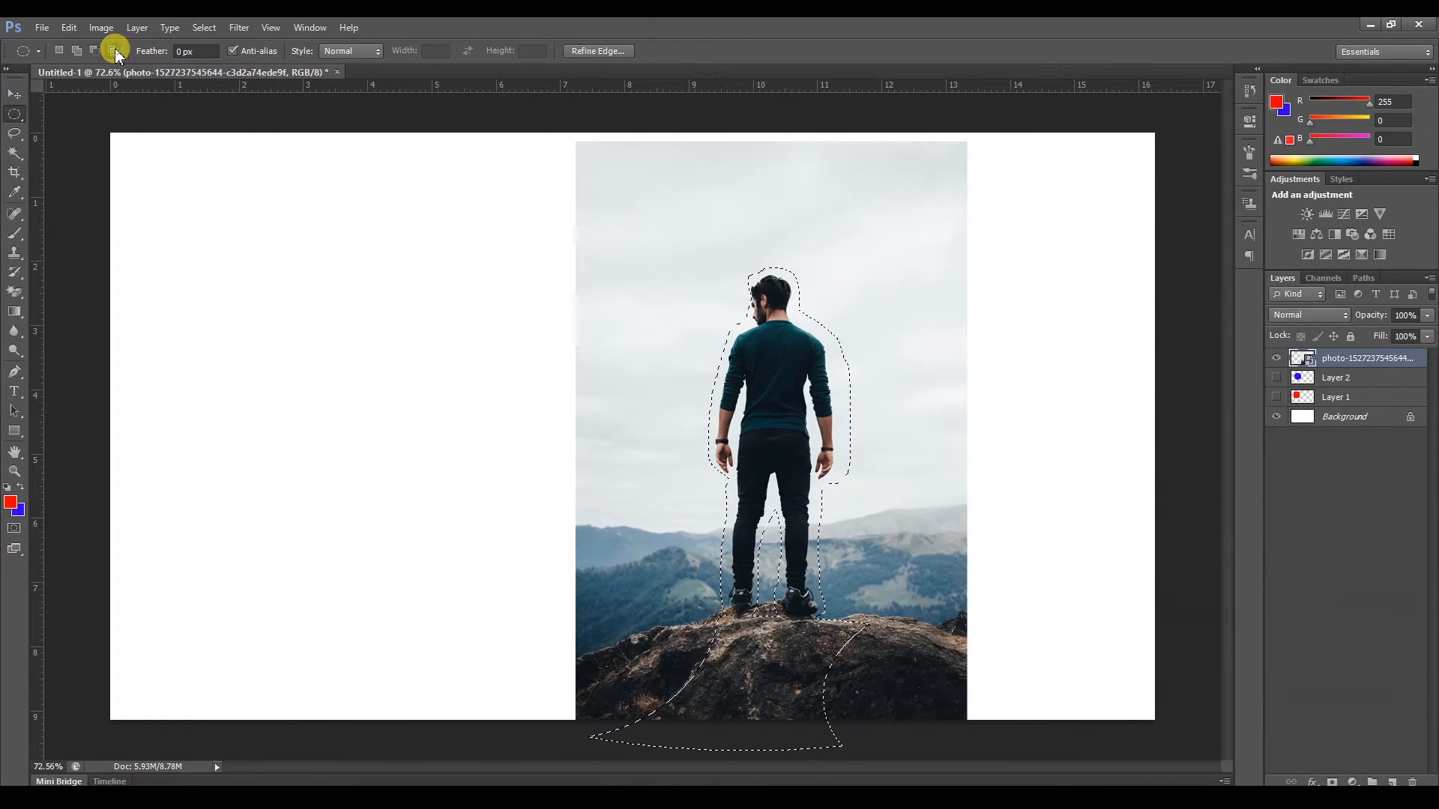
pyautogui.moveTo(655, 491); pyautogui.dragTo(862, 578)
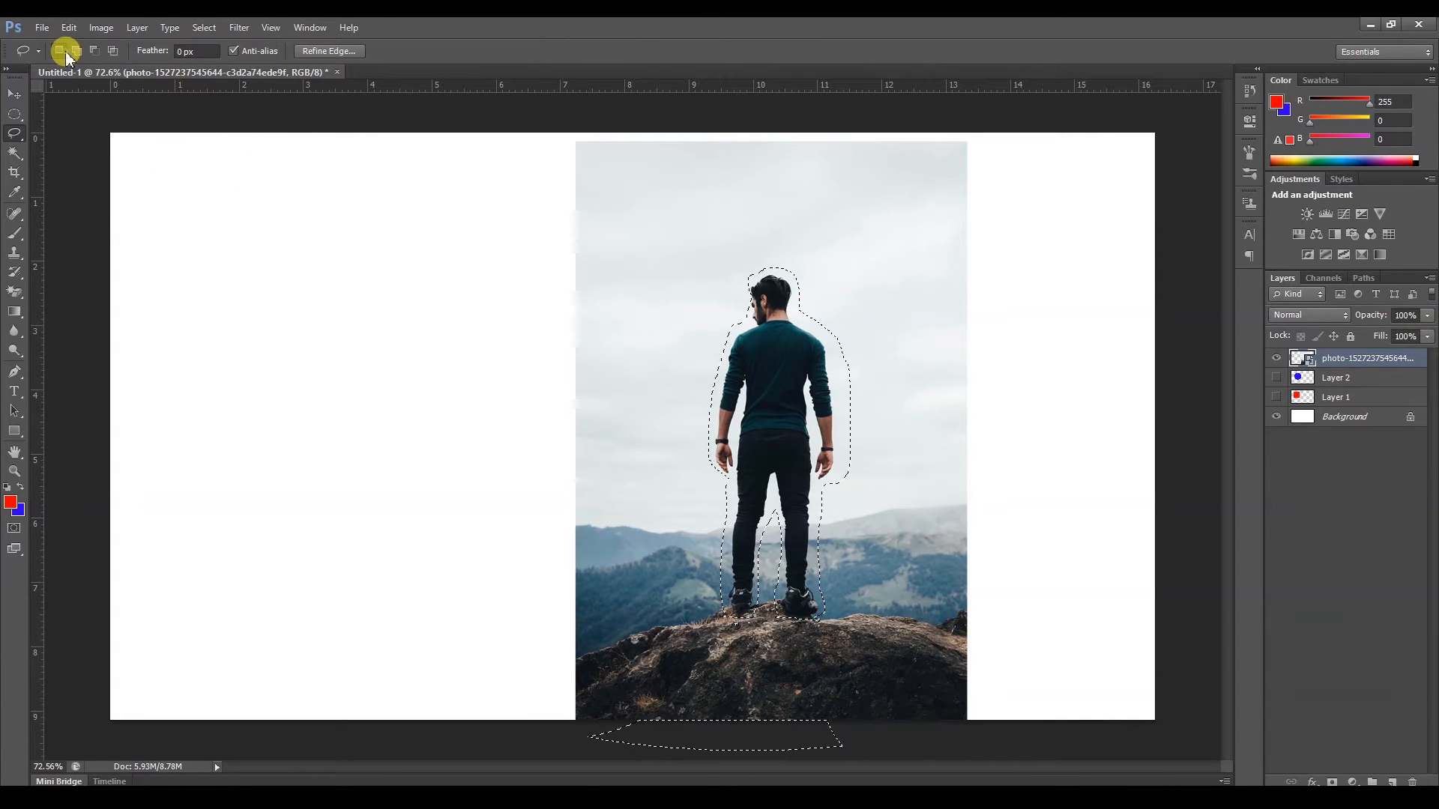
# Draw a closed Polygonal Lasso selection loosely around the whole man, cutting in between his legs.
pyautogui.moveTo(20, 135); pyautogui.dragTo(69, 150)
pyautogui.click(727, 579)
pyautogui.click(726, 546)
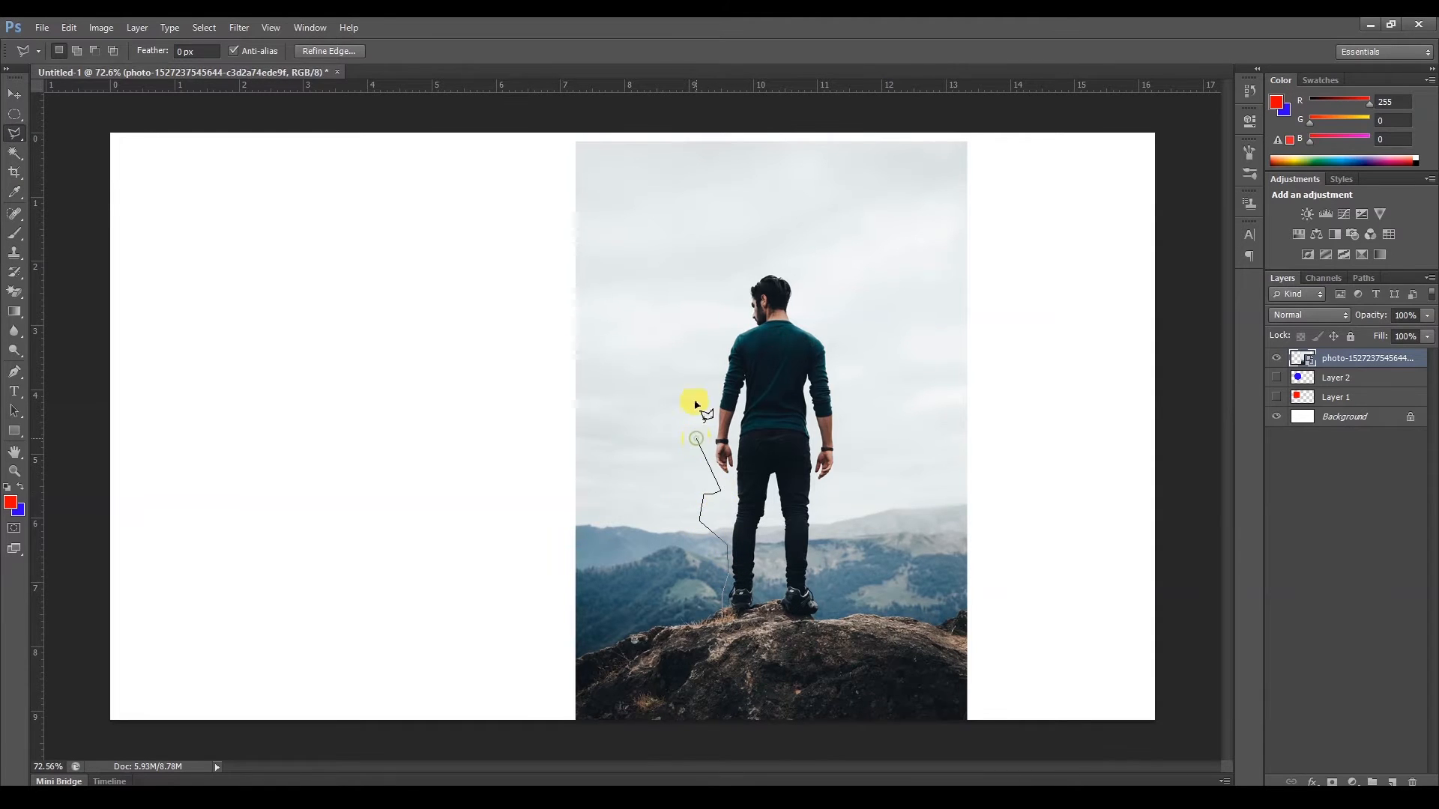
pyautogui.click(691, 303)
pyautogui.click(718, 211)
pyautogui.click(835, 221)
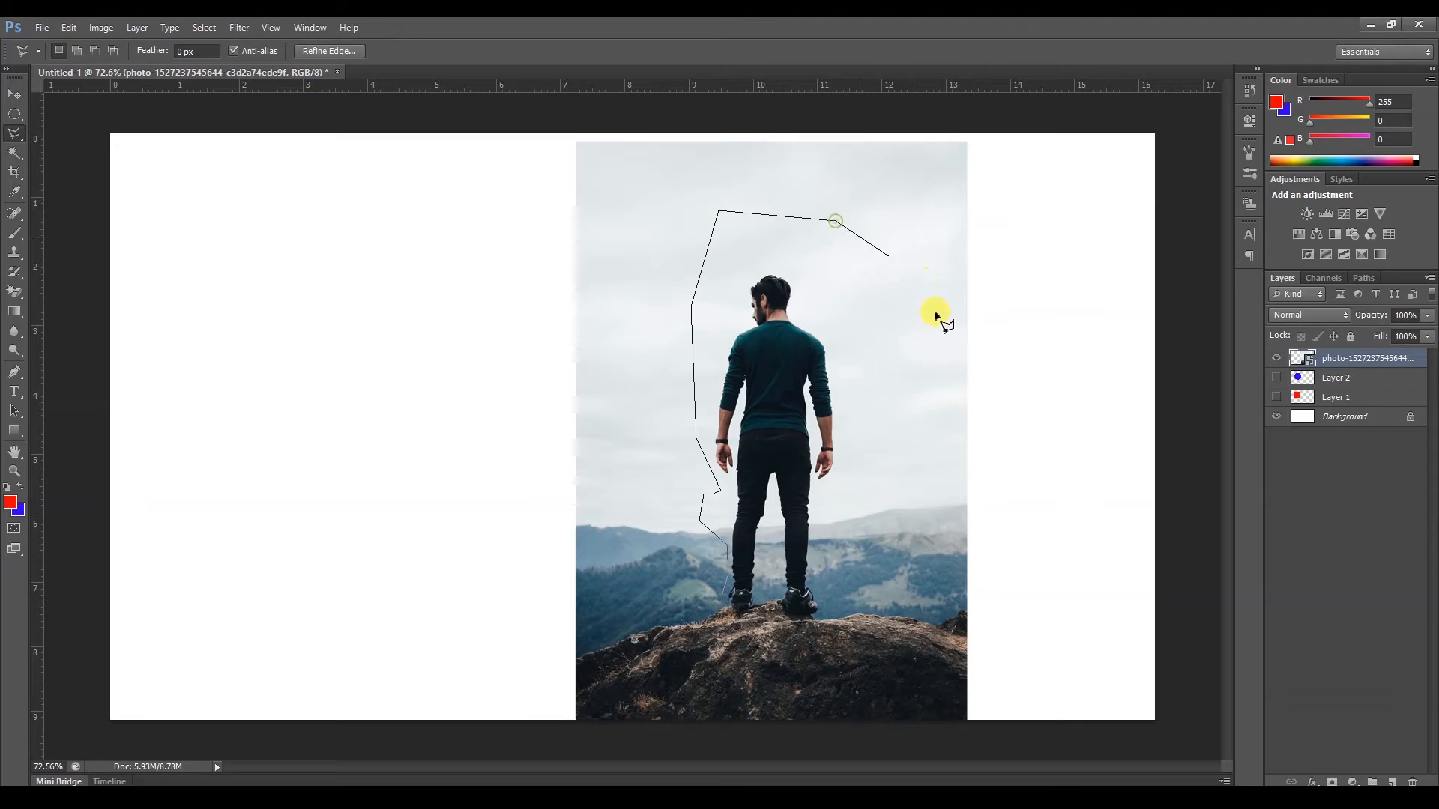
pyautogui.click(934, 335)
pyautogui.click(886, 398)
pyautogui.click(888, 553)
pyautogui.click(834, 593)
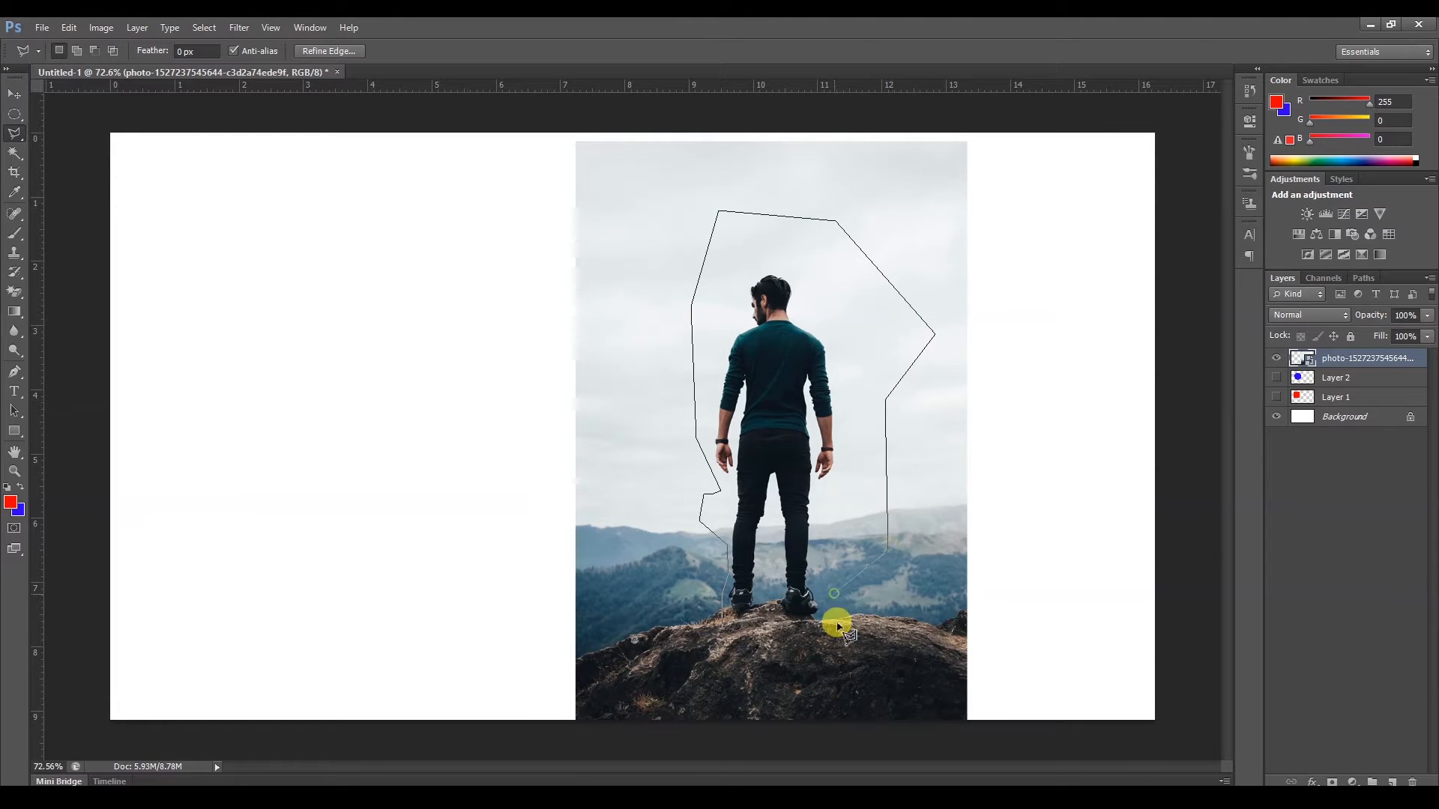
pyautogui.click(826, 641)
pyautogui.click(771, 615)
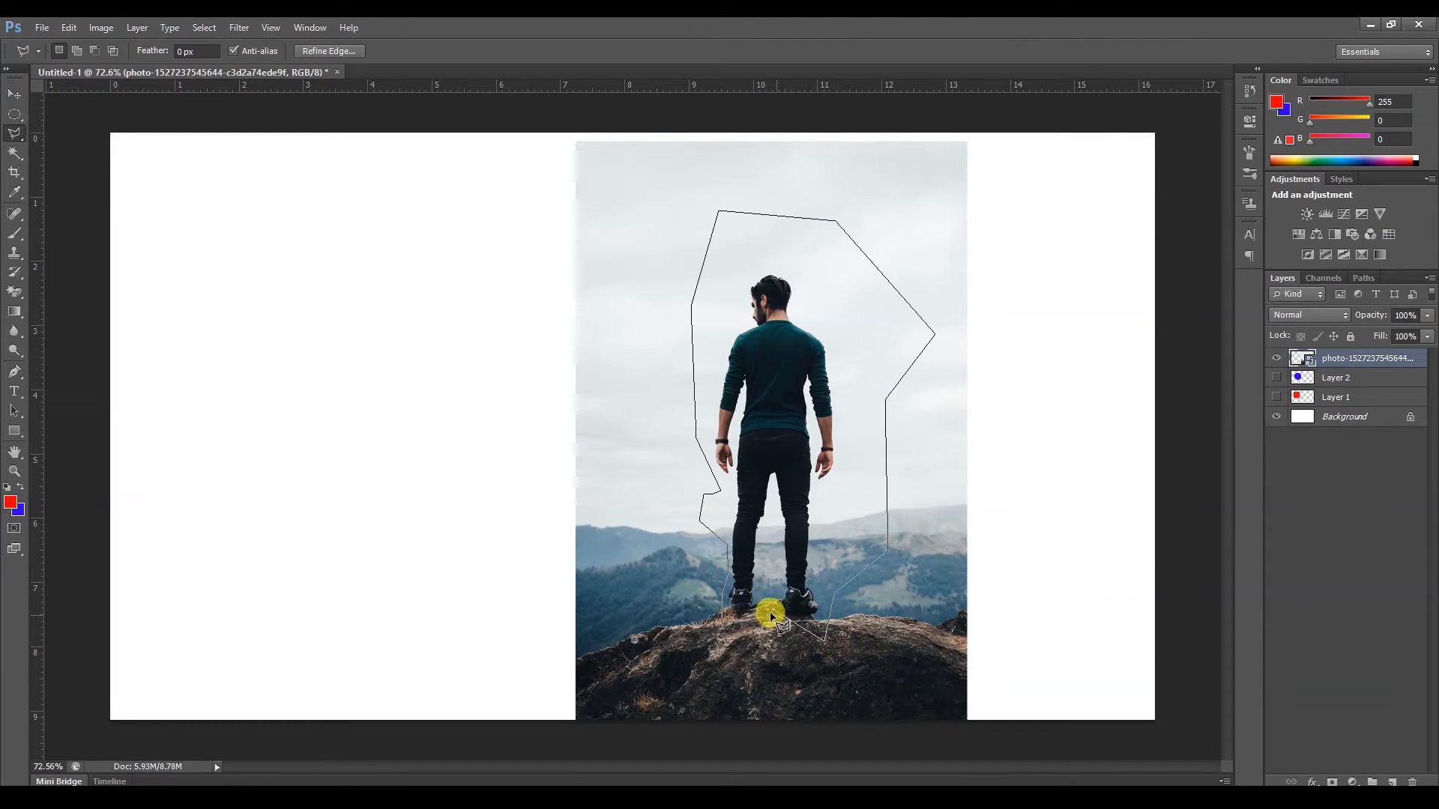
pyautogui.click(773, 517)
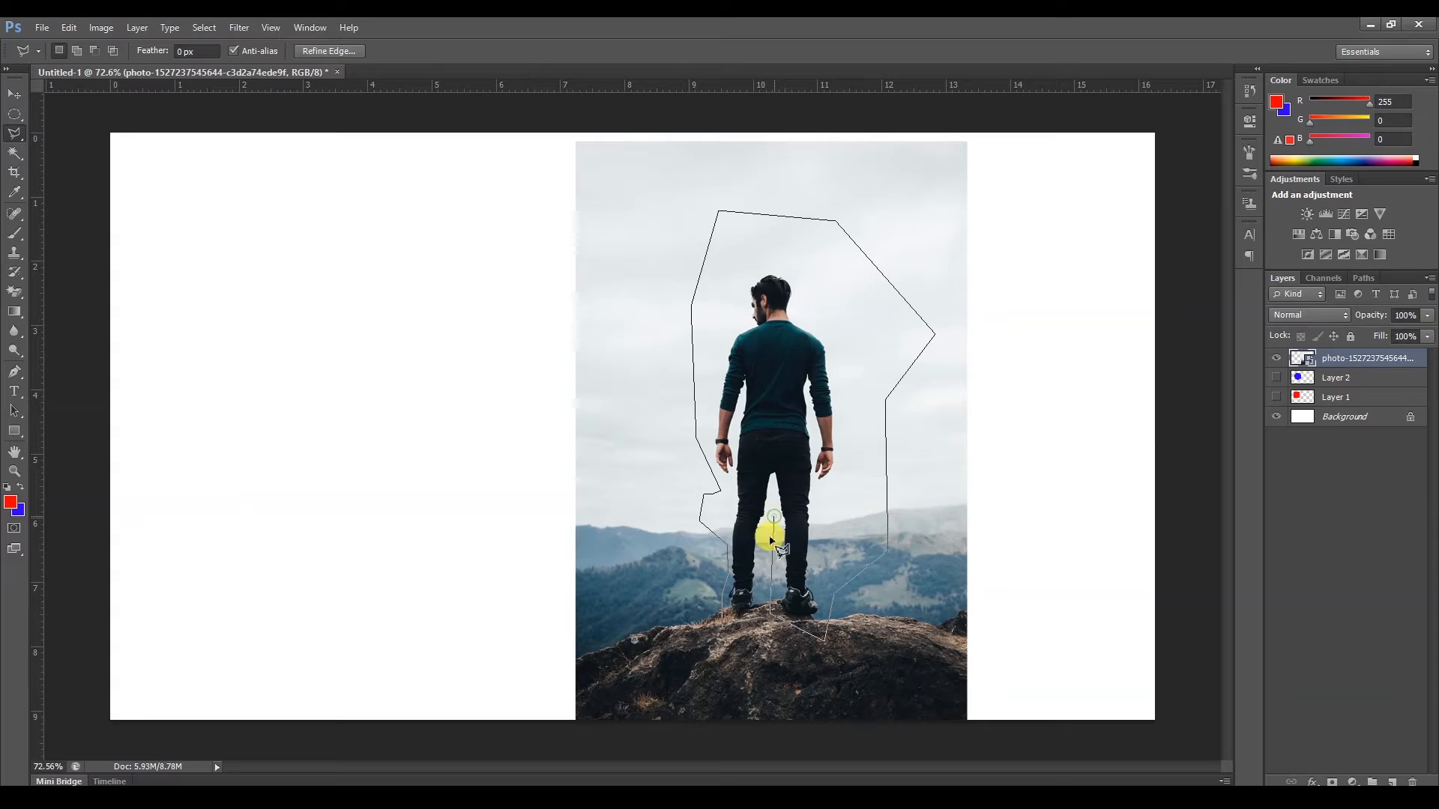
pyautogui.click(759, 644)
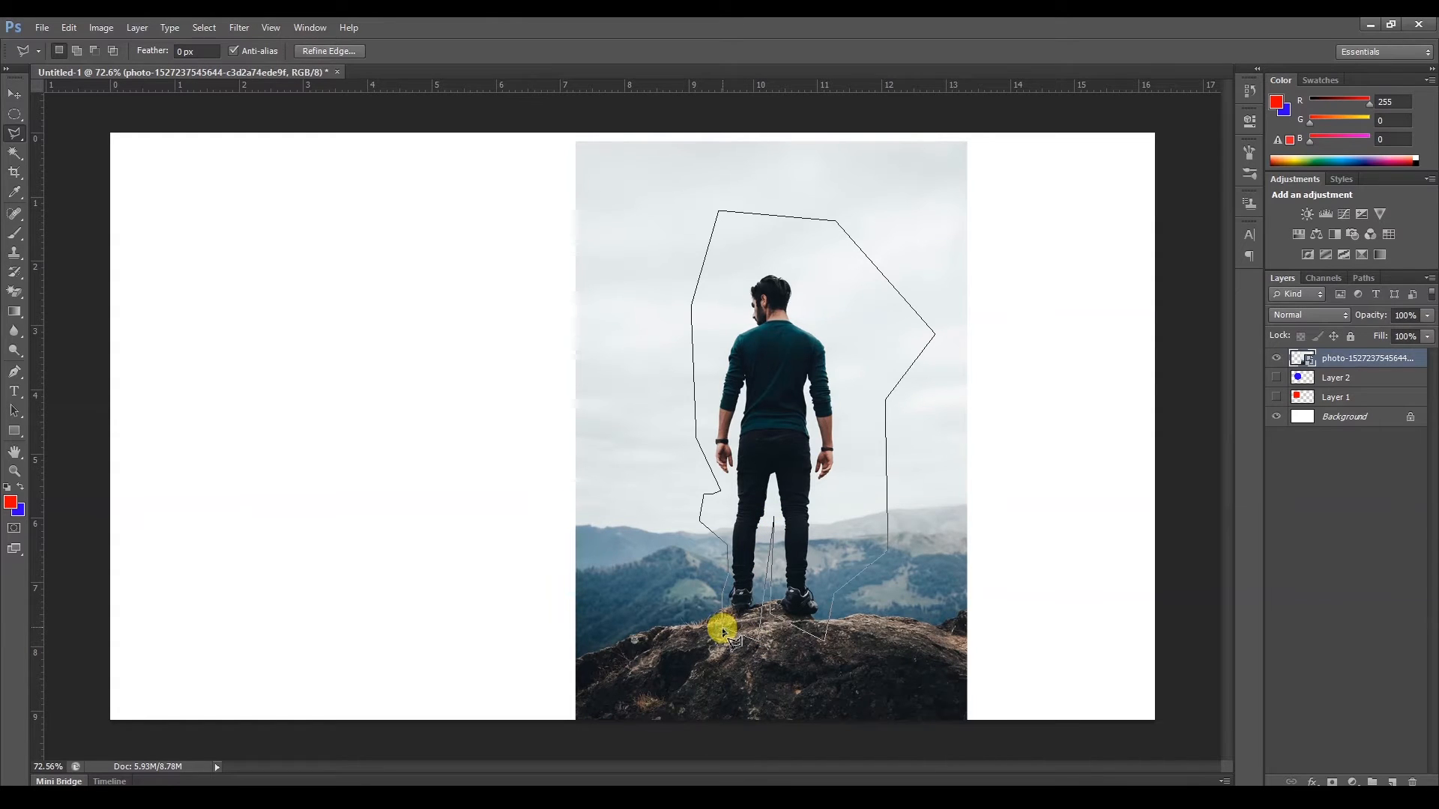
pyautogui.click(718, 637)
# Draw a closed four-sided polygonal selection on the blank canvas near its far left edge.
pyautogui.click(149, 271)
pyautogui.click(302, 252)
pyautogui.click(319, 391)
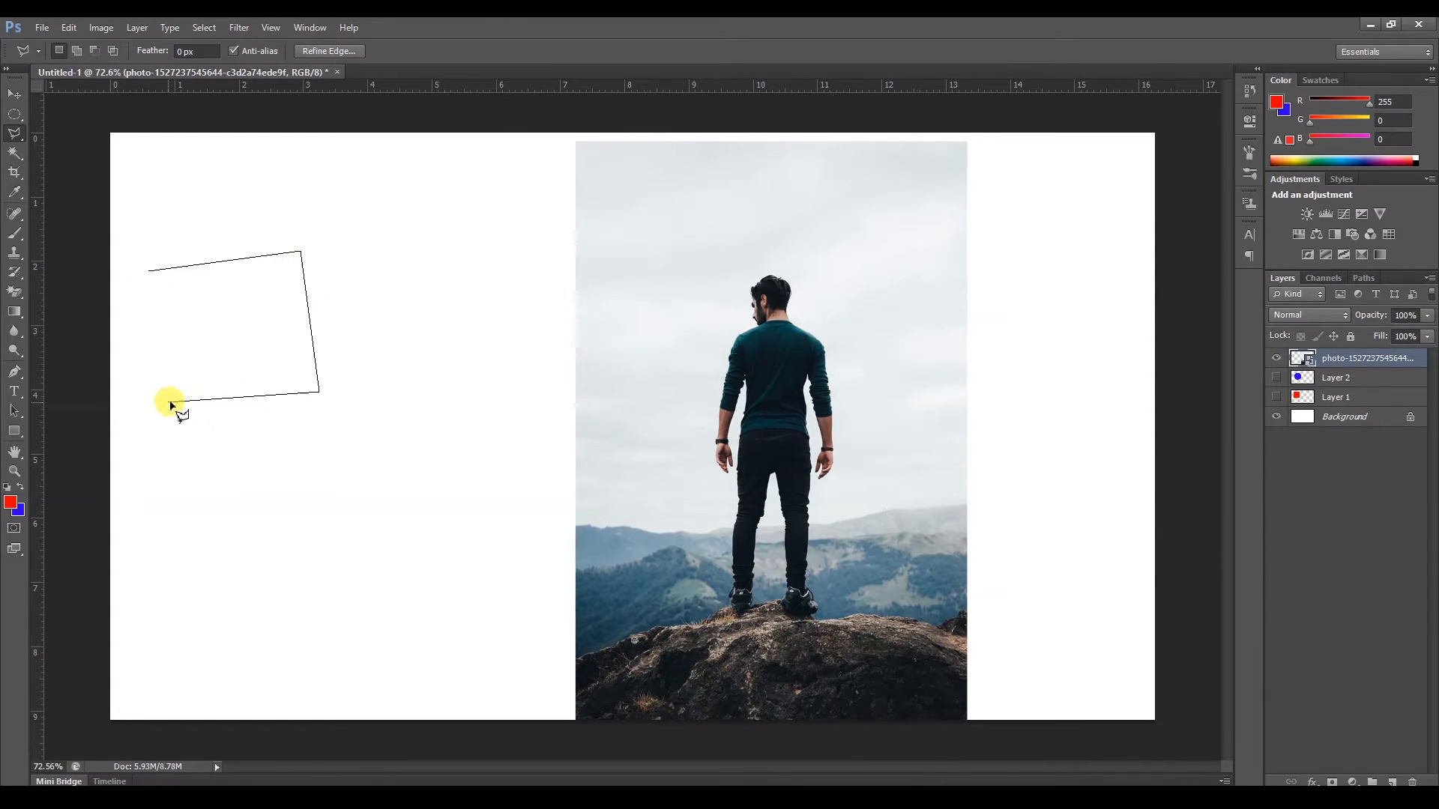
pyautogui.click(171, 402)
pyautogui.click(151, 273)
# Draw another closed four-sided polygonal selection on the blank canvas just left of the photo.
pyautogui.click(473, 316)
pyautogui.click(394, 411)
pyautogui.click(534, 453)
pyautogui.click(555, 347)
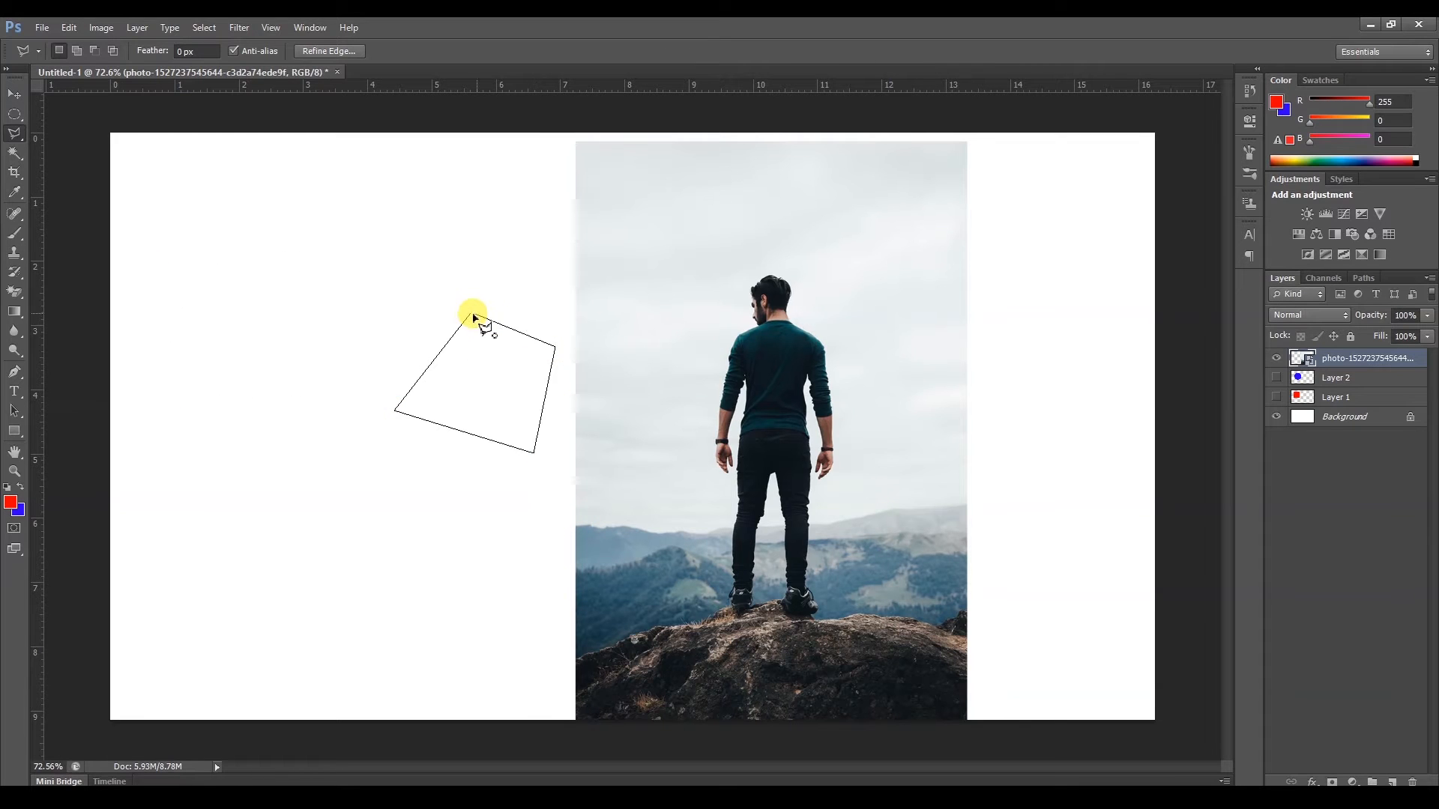
pyautogui.click(473, 317)
# Draw a closed five-sided polygonal selection on the upper part of the blank canvas left of the photo.
pyautogui.click(343, 234)
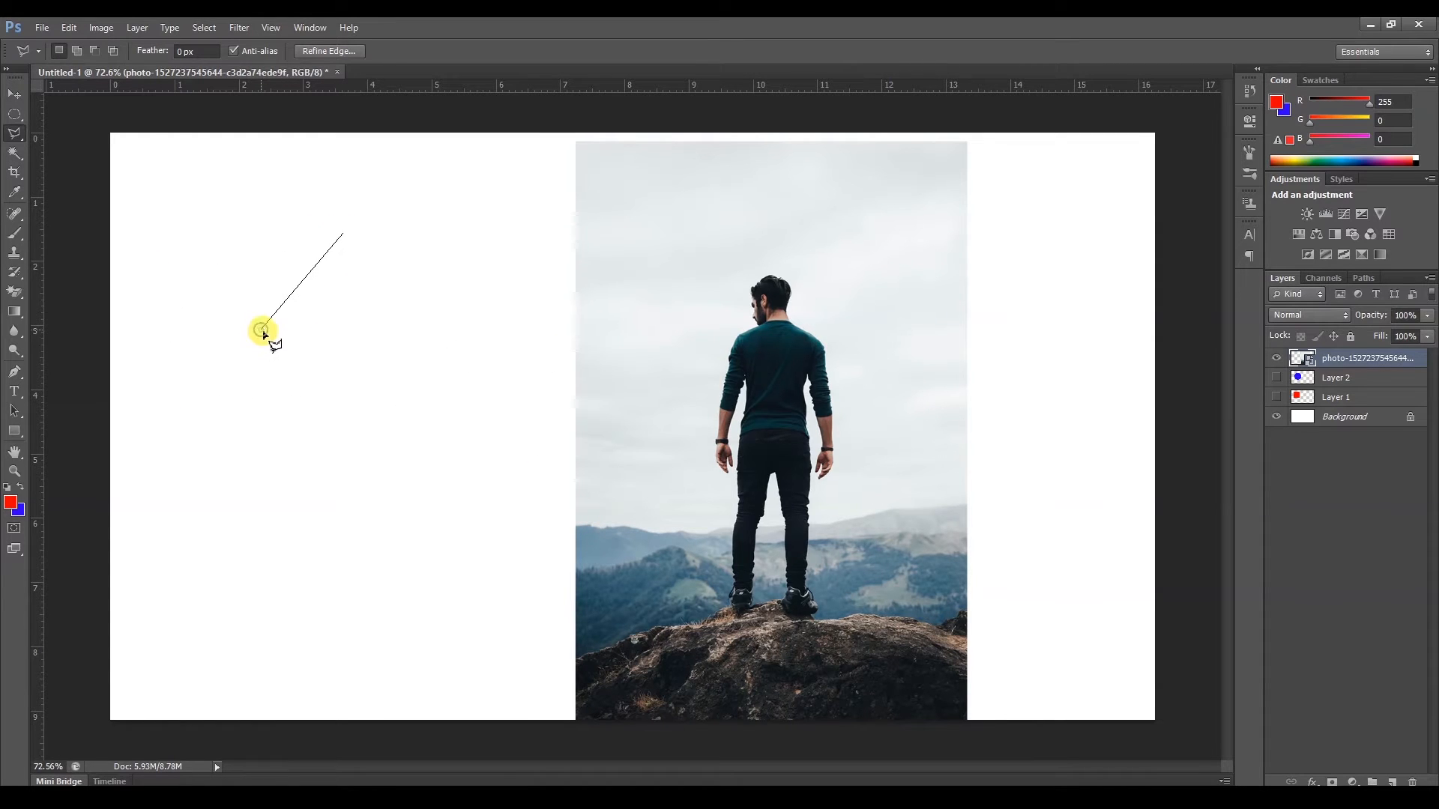
pyautogui.click(261, 330)
pyautogui.click(377, 391)
pyautogui.click(418, 293)
pyautogui.click(338, 296)
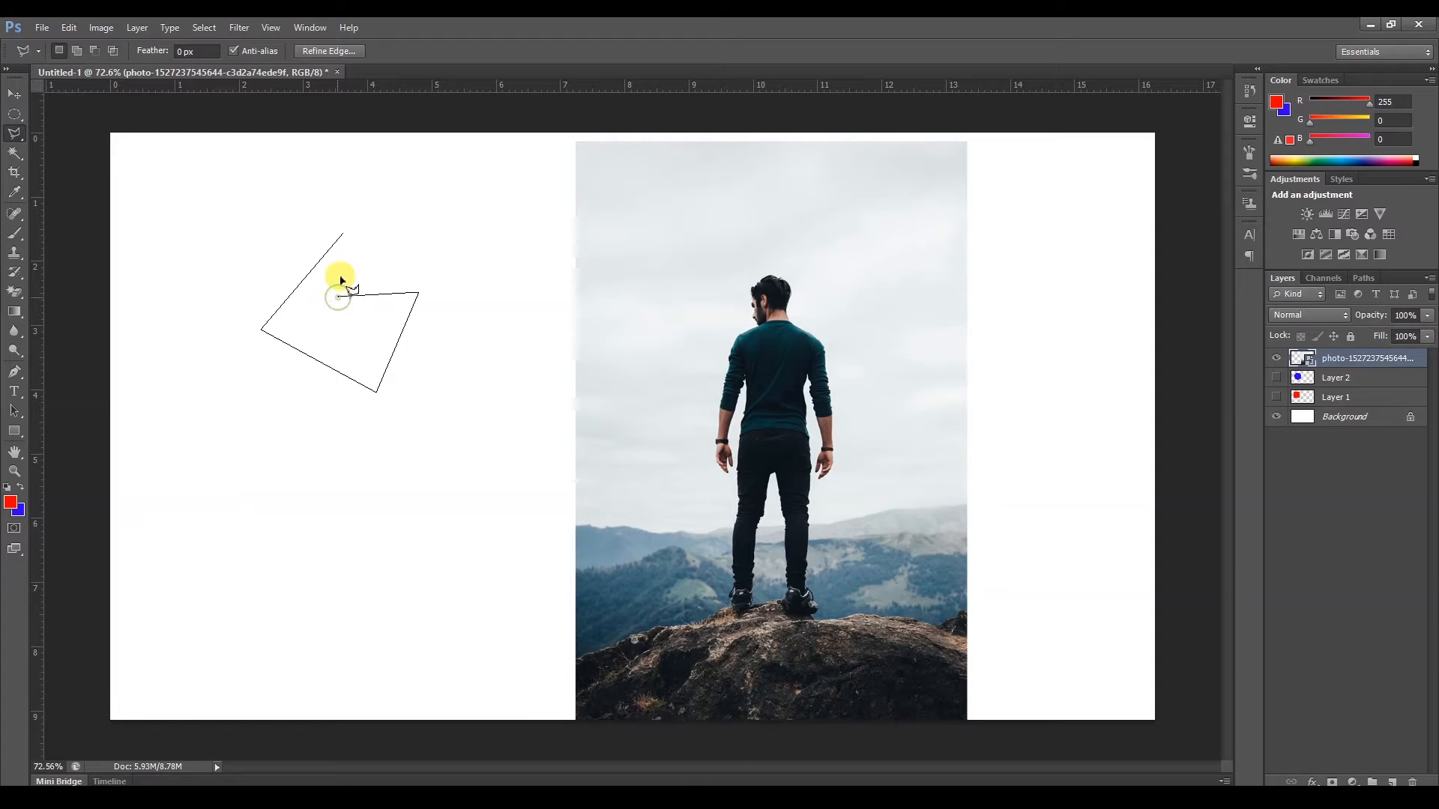
pyautogui.click(344, 236)
# Trace the outer edge of the man's left leg with the Magnetic Lasso, close the selection and deselect it.
pyautogui.rightClick(14, 135)
pyautogui.click(82, 158)
pyautogui.scroll(4, 765, 598)
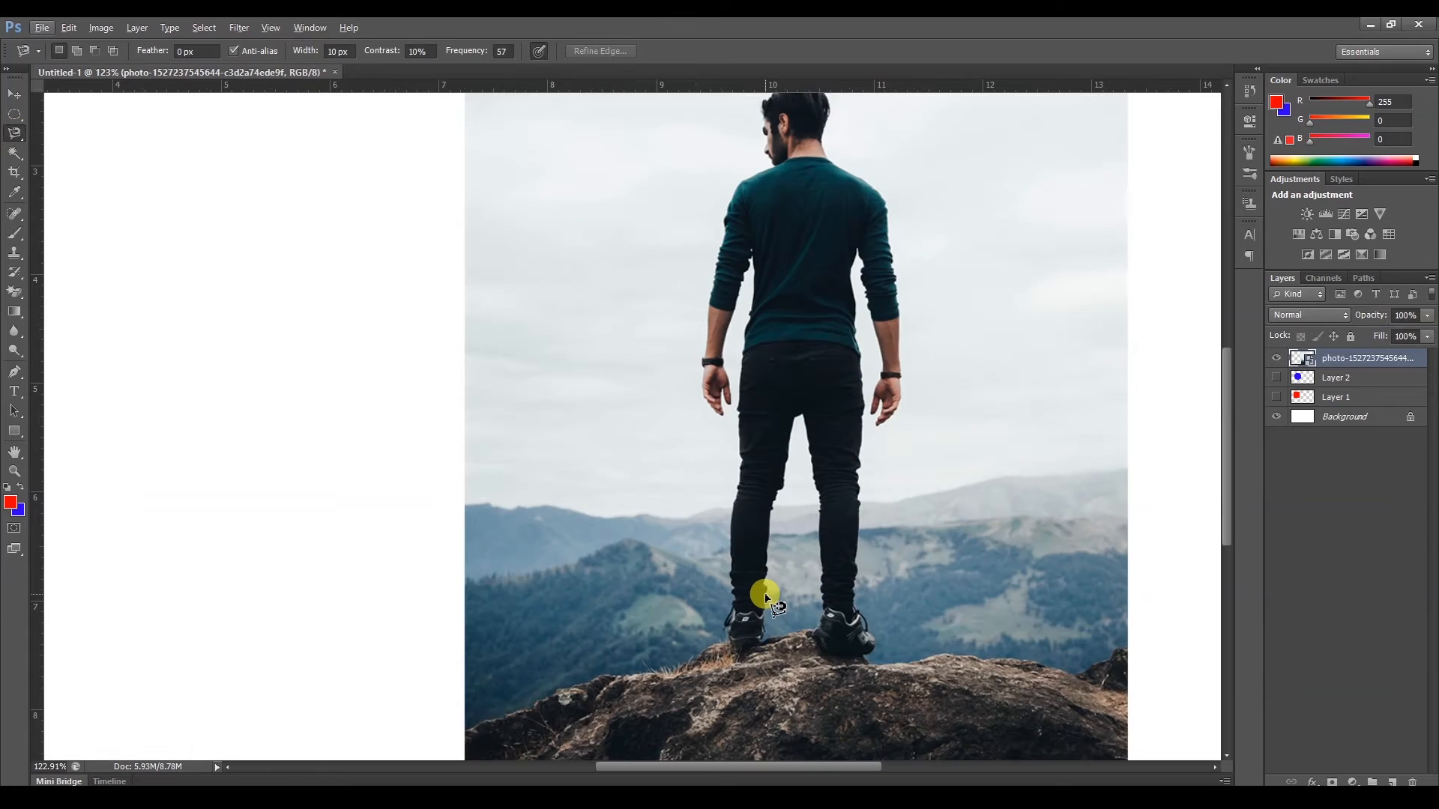
pyautogui.scroll(4, 765, 598)
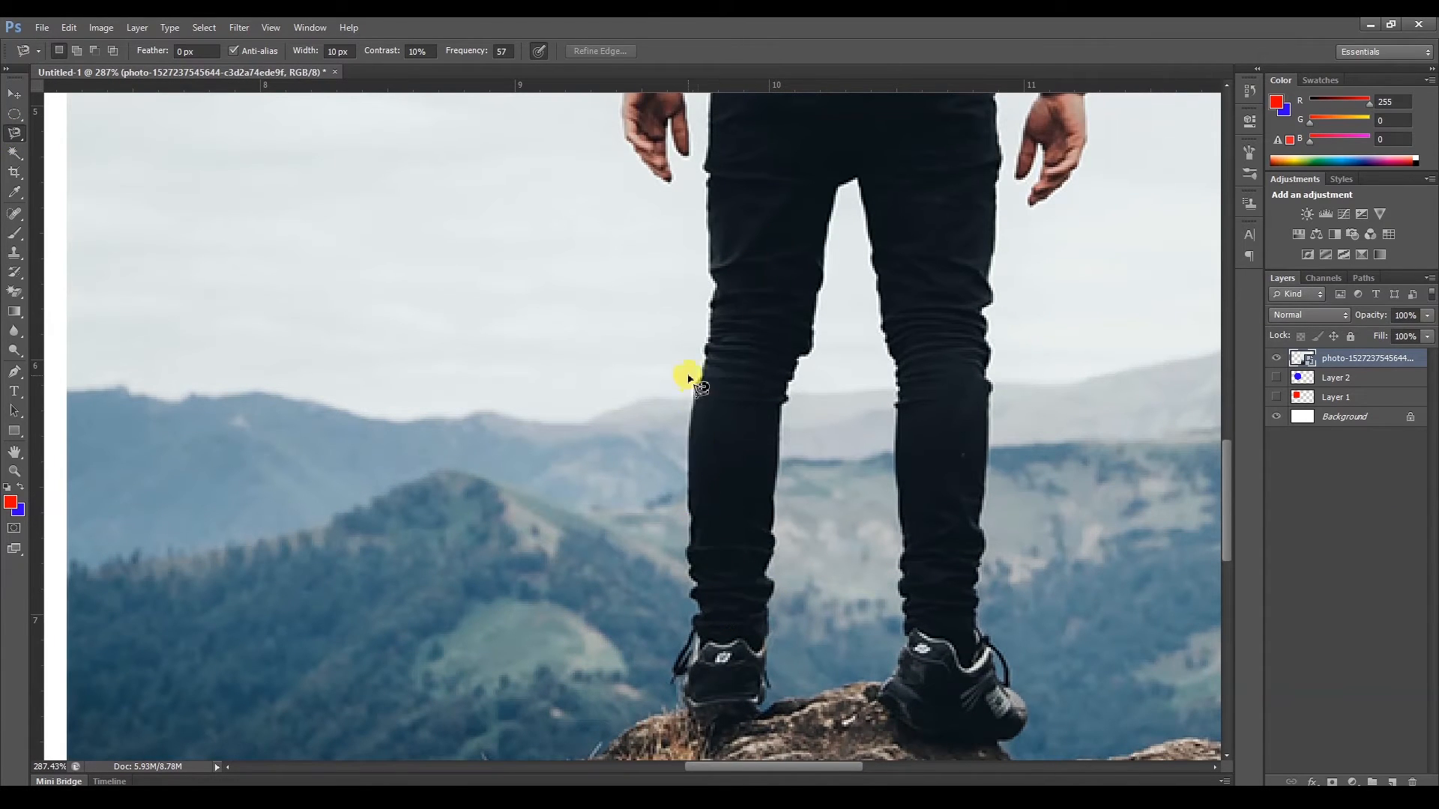
pyautogui.click(690, 547)
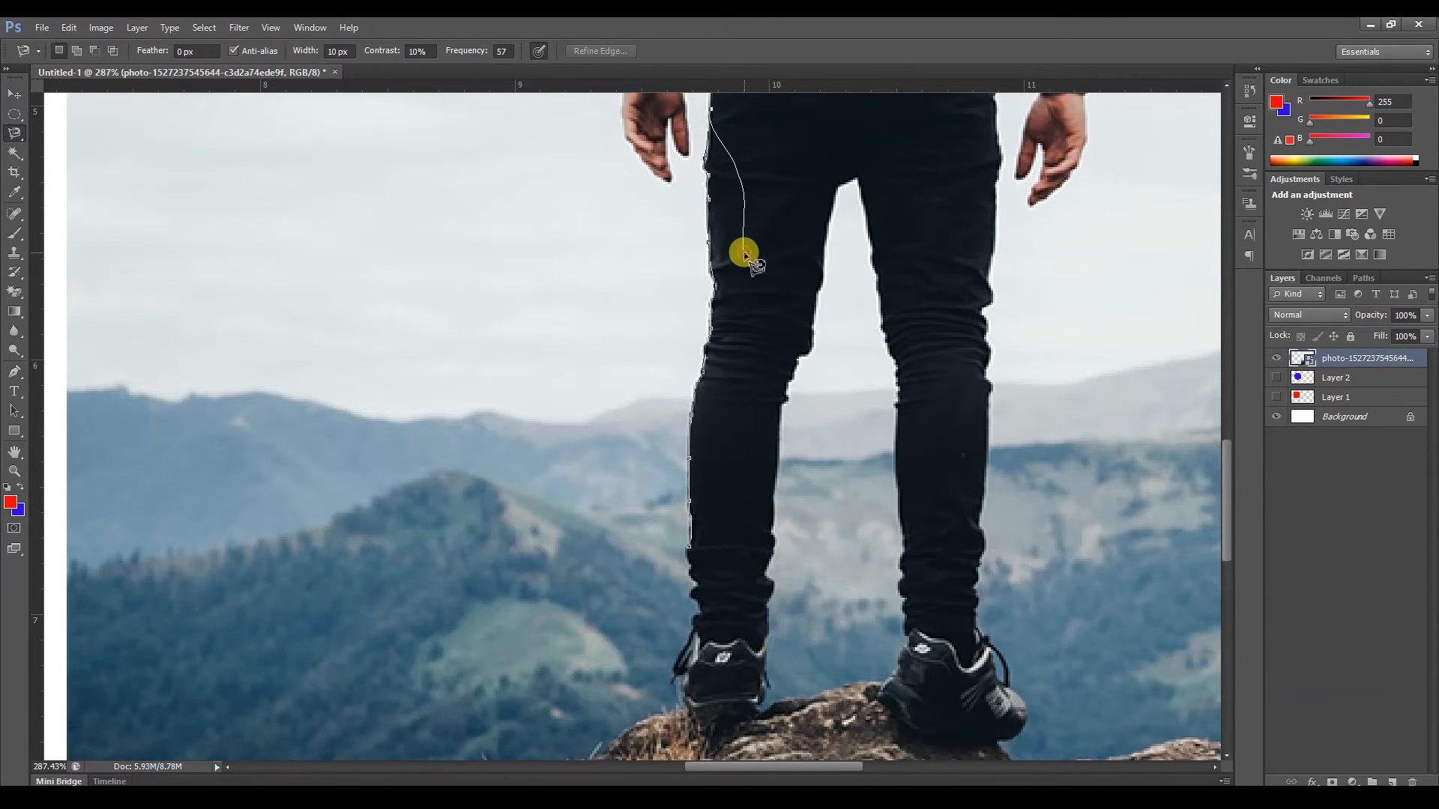
pyautogui.doubleClick(745, 255)
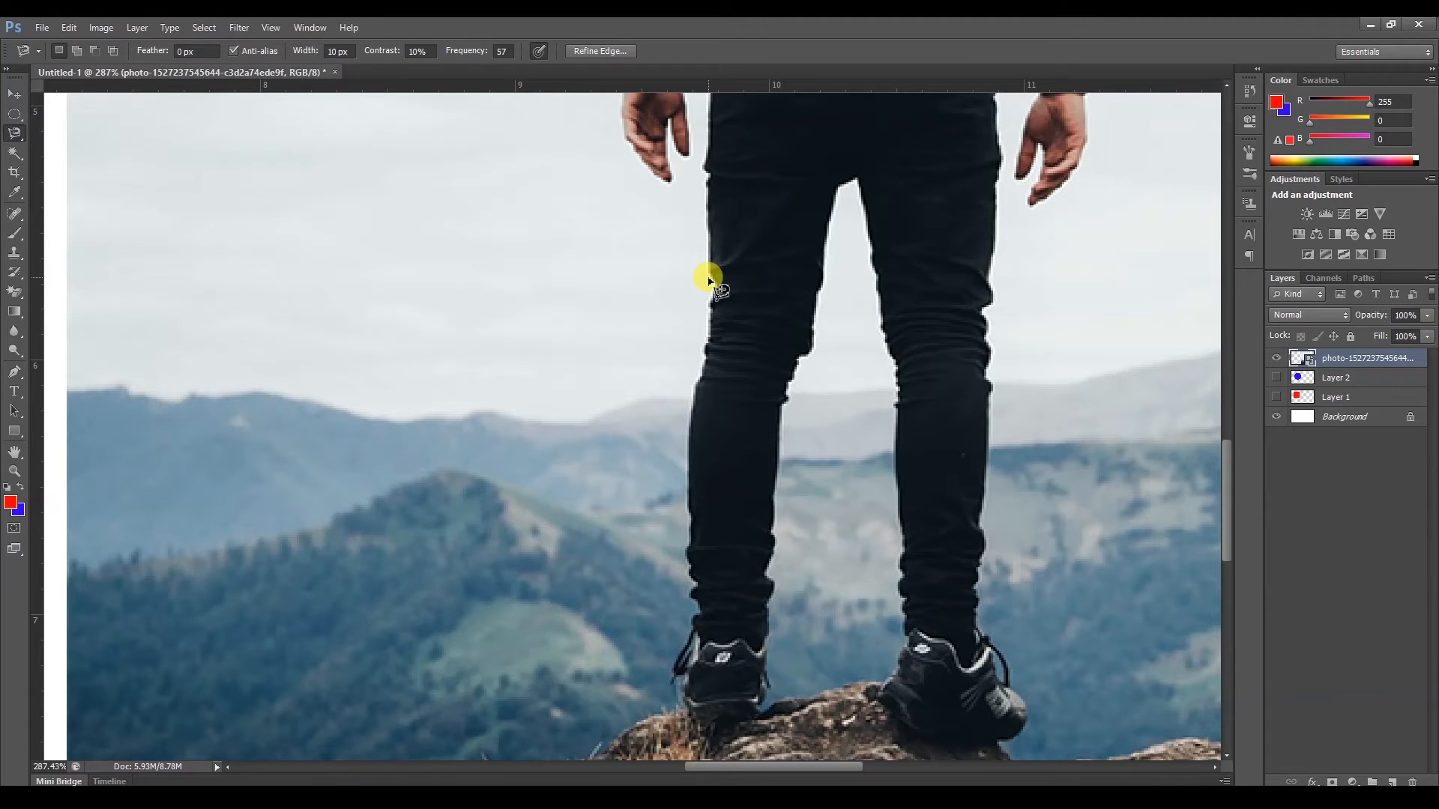
pyautogui.hotkey('ctrl', 'd')
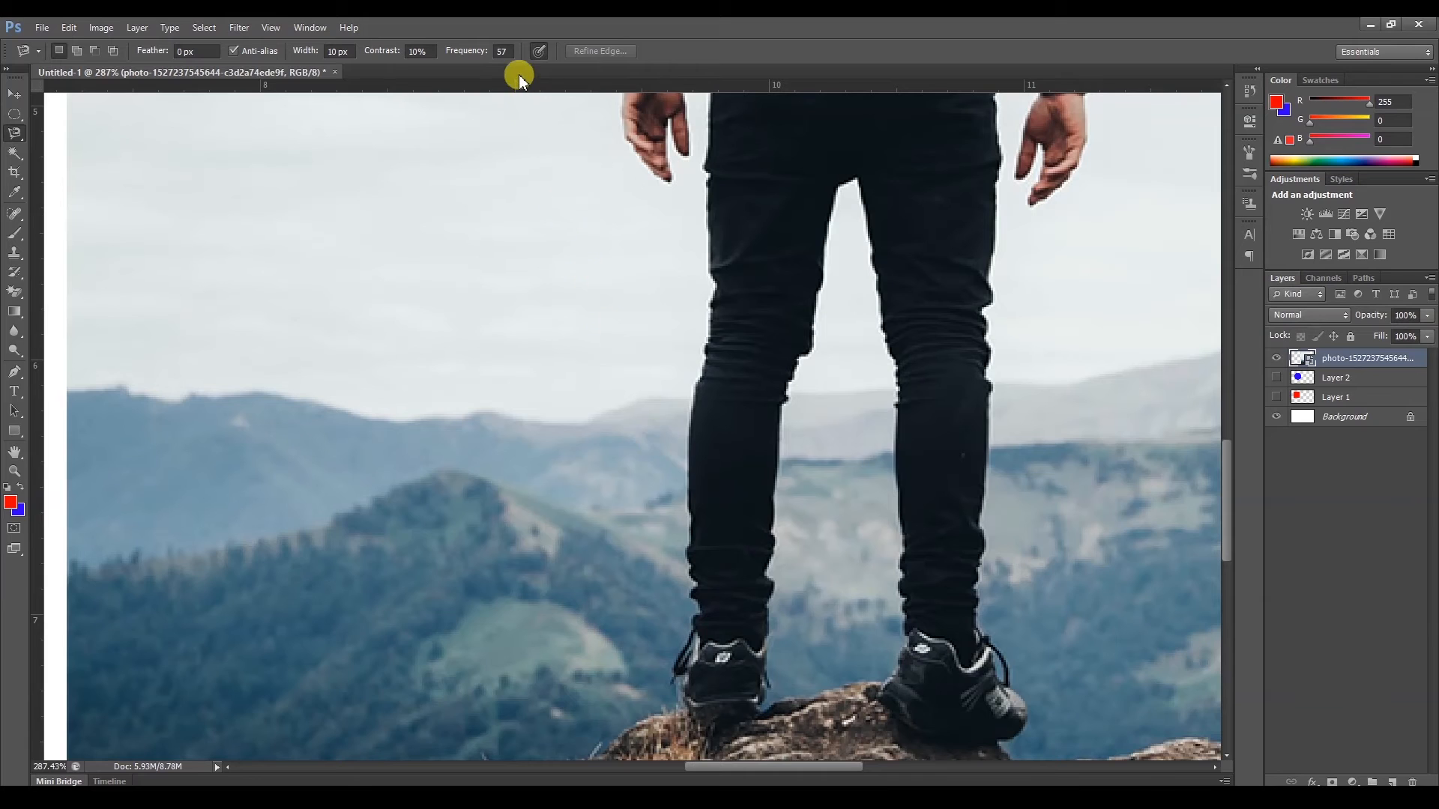
# Set the Magnetic Lasso frequency to 10, trace the outer edge of the left leg and cancel the trace.
pyautogui.click(464, 52)
pyautogui.click(687, 510)
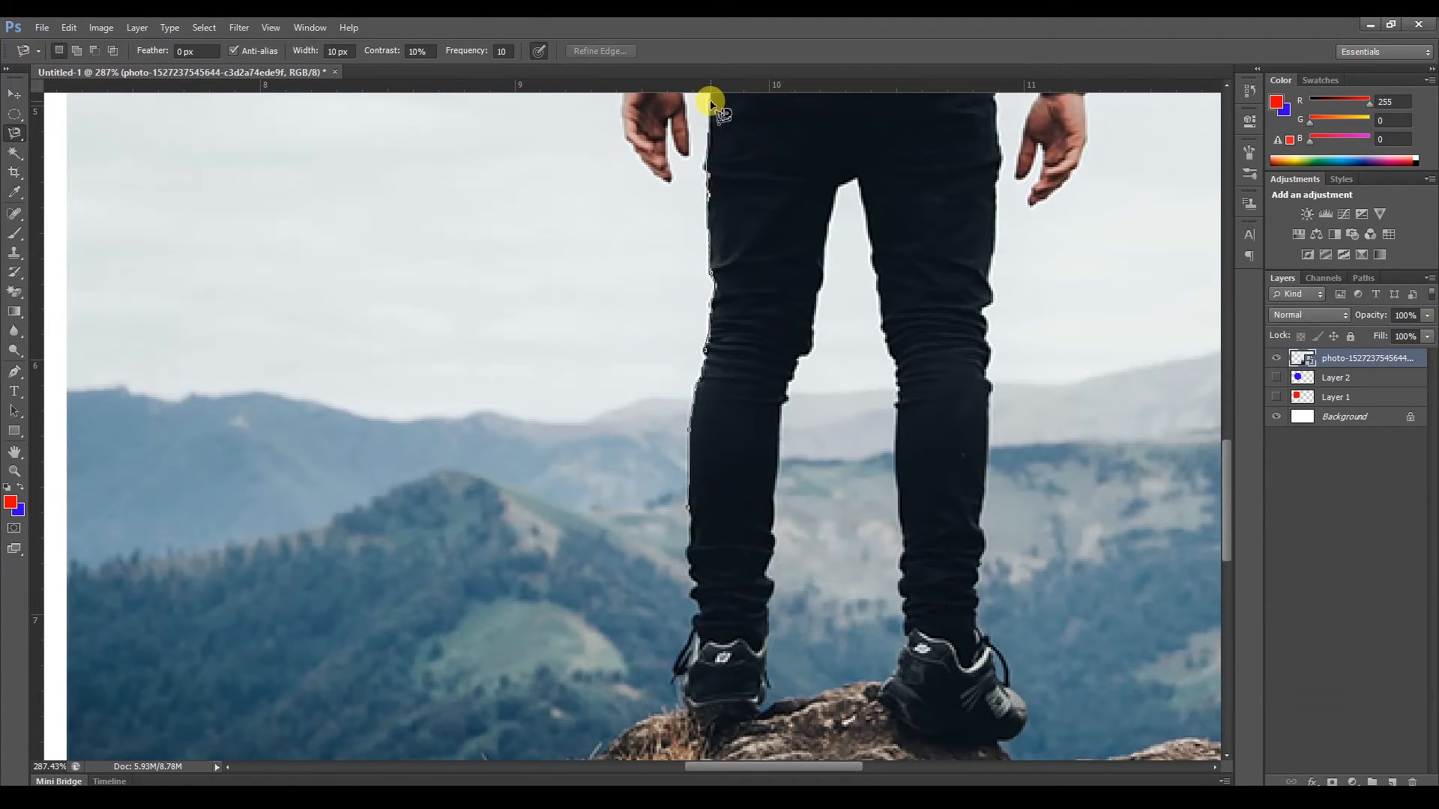
pyautogui.press('Escape')
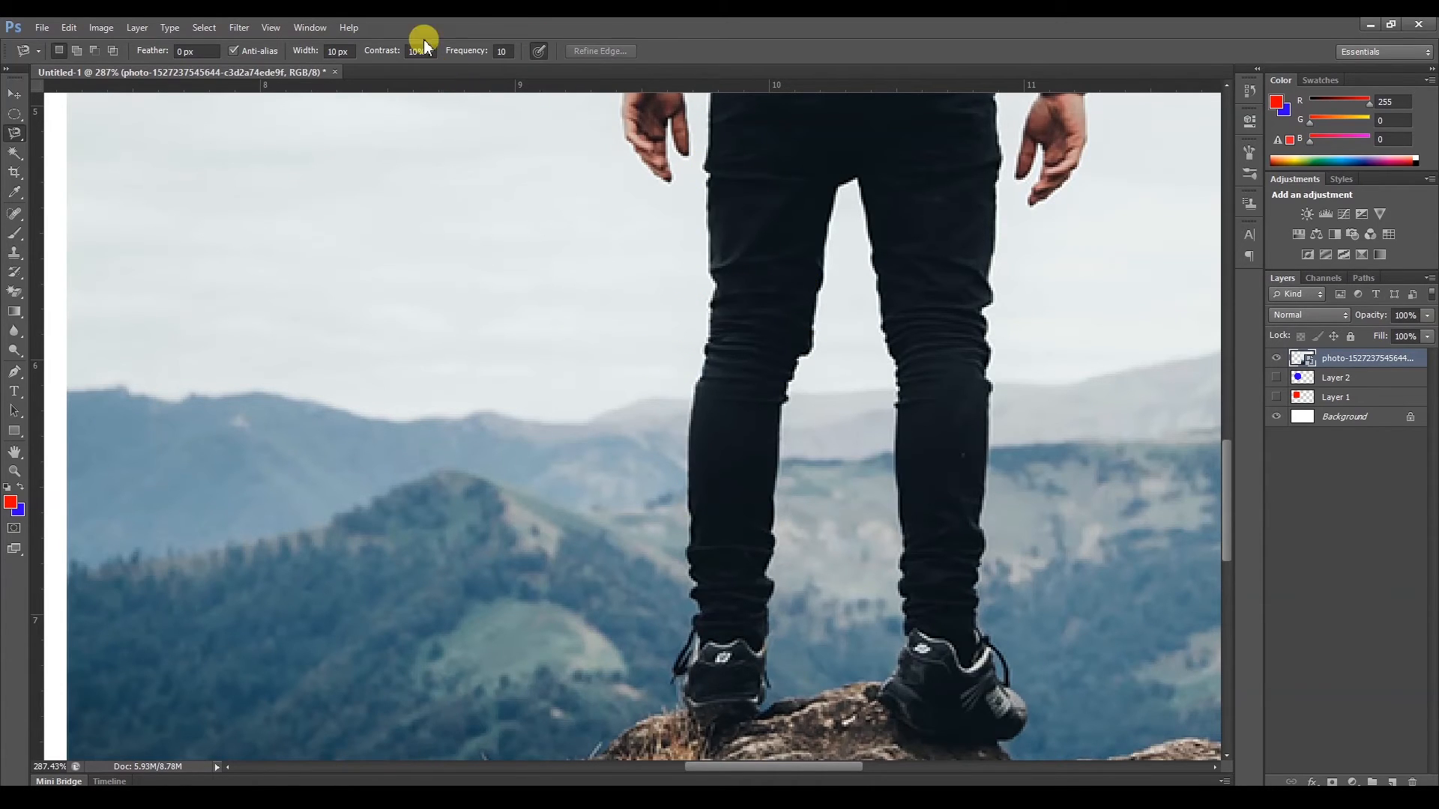
# Set the Magnetic Lasso frequency to 100, trace the left leg's outer edge and cancel the trace.
pyautogui.press('Tab')
pyautogui.write('100')
pyautogui.click(690, 514)
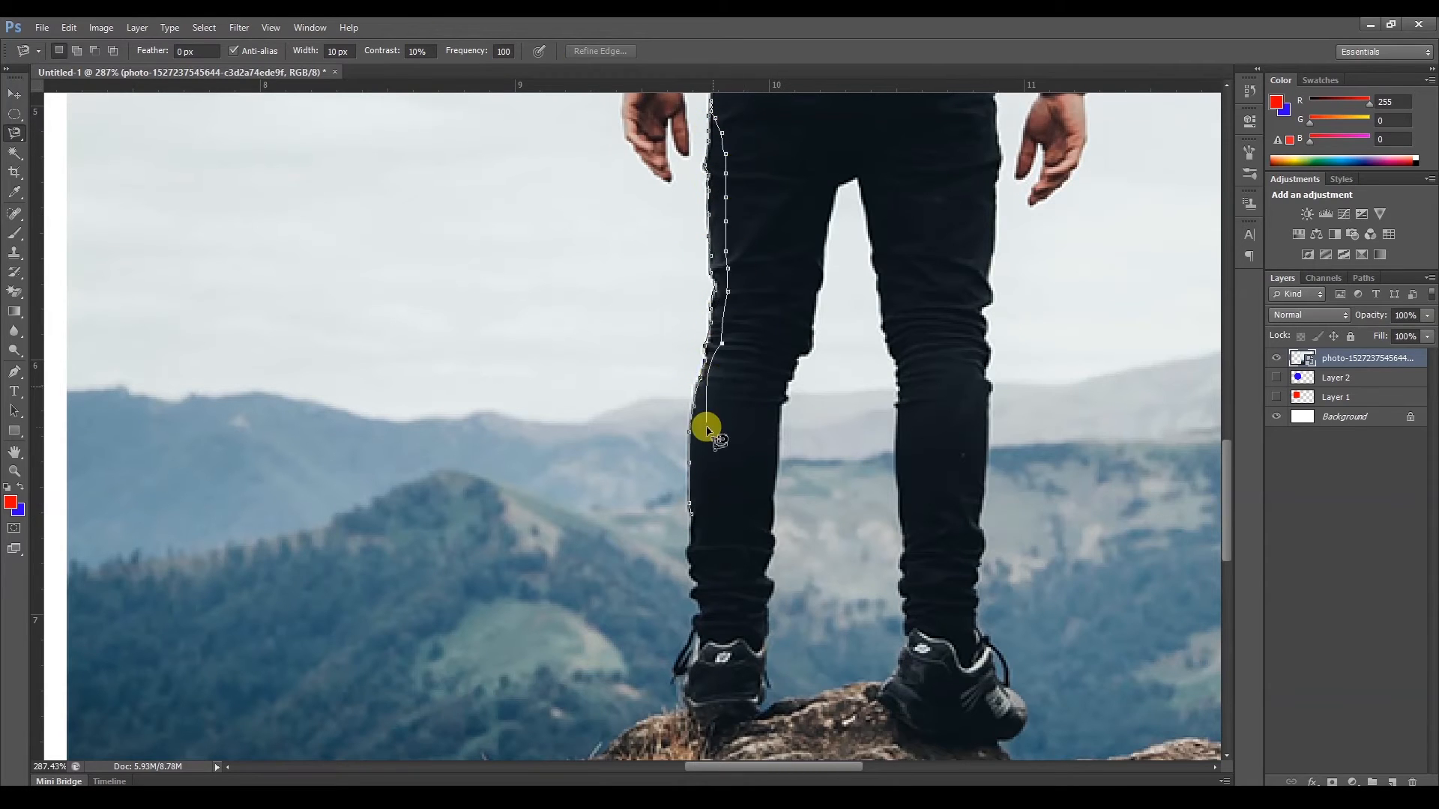
pyautogui.press('Escape')
# Set the Magnetic Lasso frequency back to 10, trace part of the left leg's edge, close the selection and deselect it.
pyautogui.doubleClick(505, 48)
pyautogui.write('10')
pyautogui.click(685, 471)
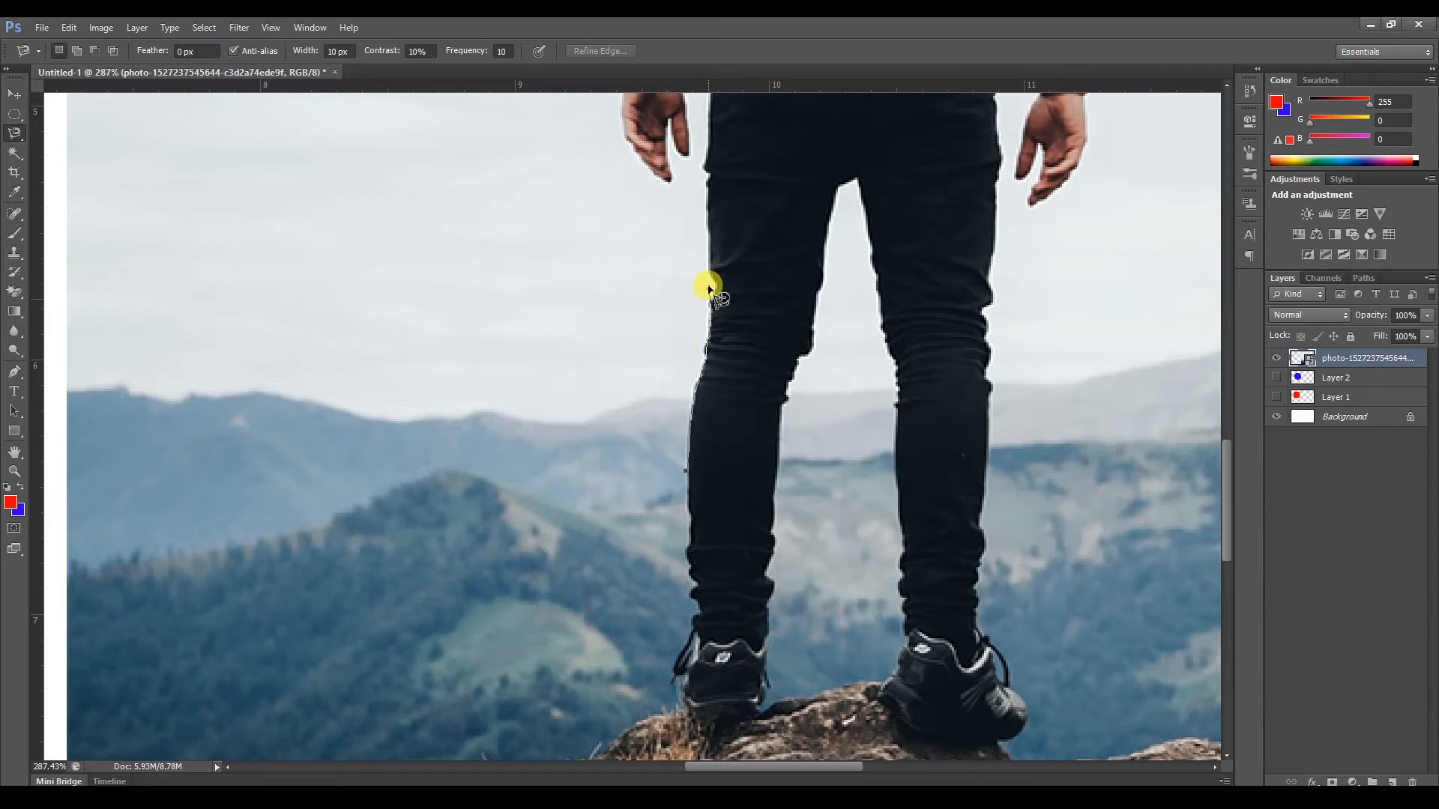
pyautogui.press('Return')
pyautogui.hotkey('ctrl', 'd')
pyautogui.moveTo(459, 51); pyautogui.dragTo(547, 48)
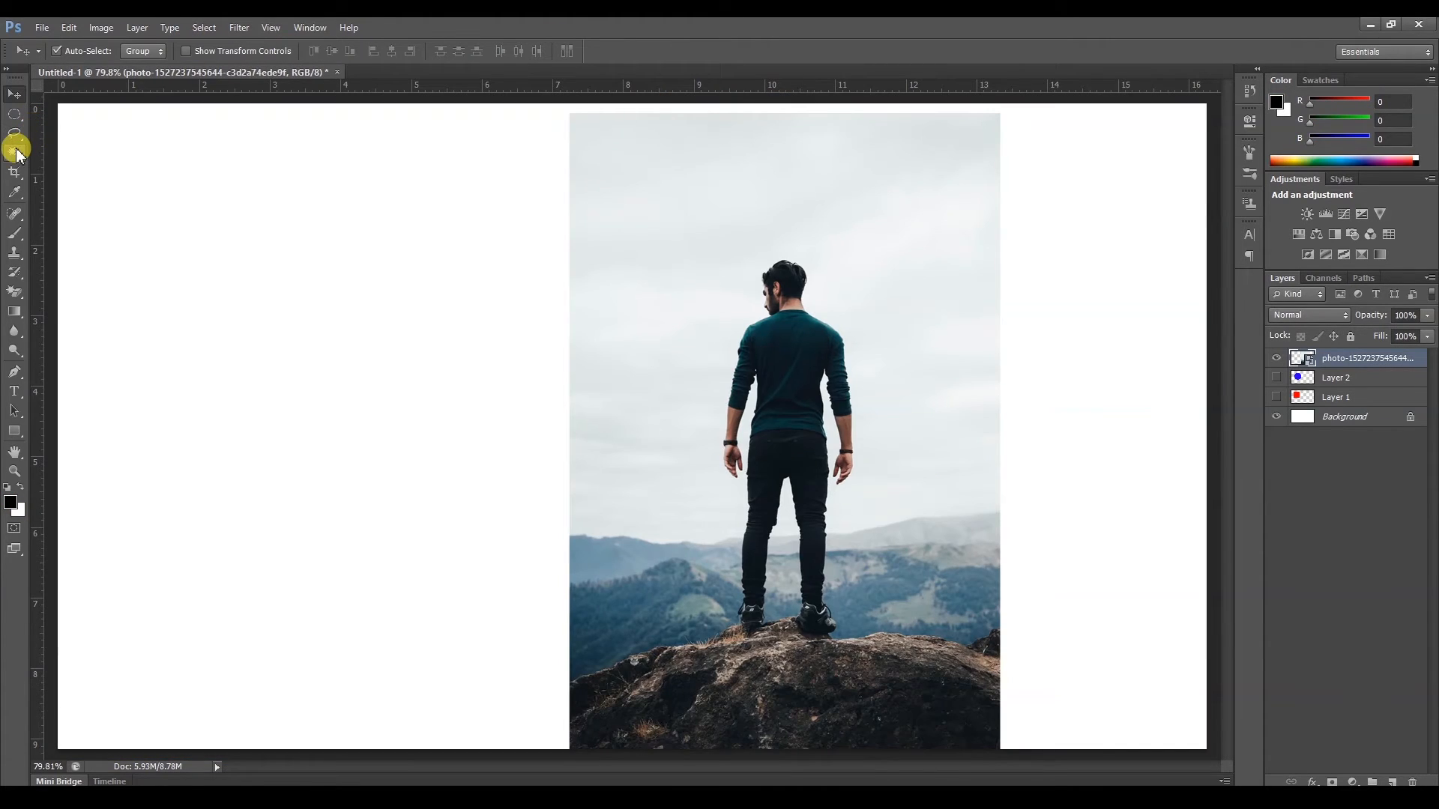
# Make Quick Selection the active tool of the wand group and move the photo to the middle of the canvas.
pyautogui.click(18, 153)
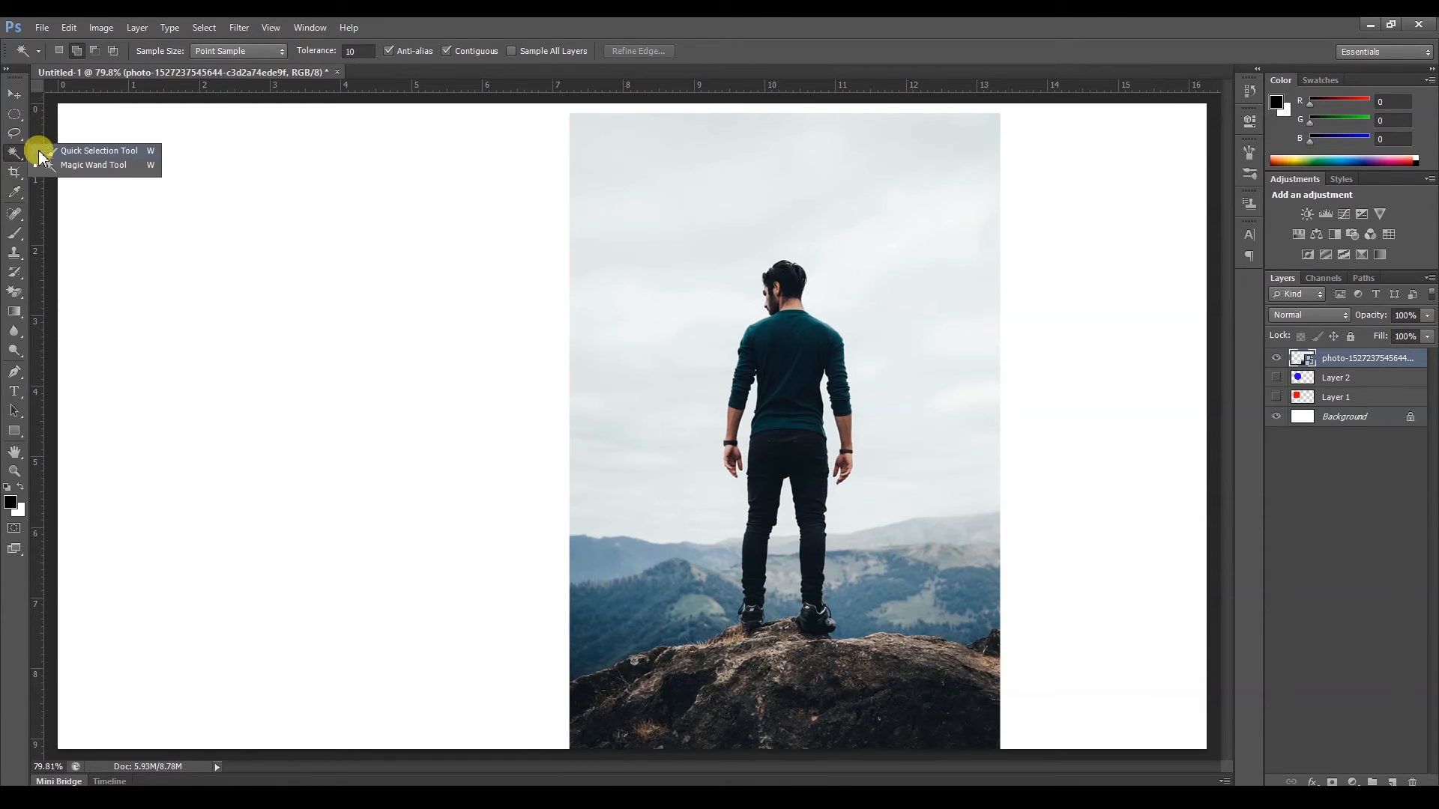
pyautogui.click(64, 150)
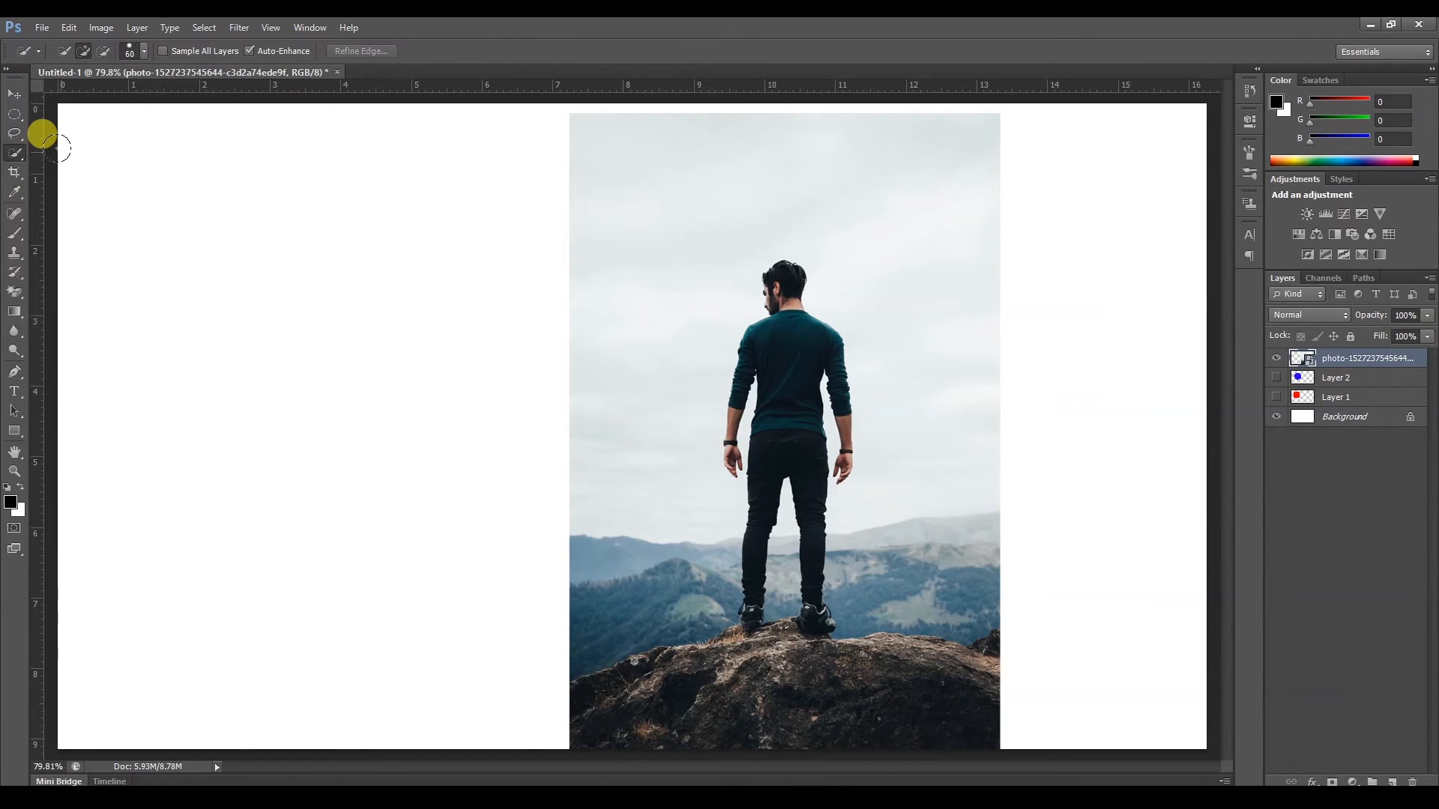
pyautogui.press('w')
pyautogui.press('v')
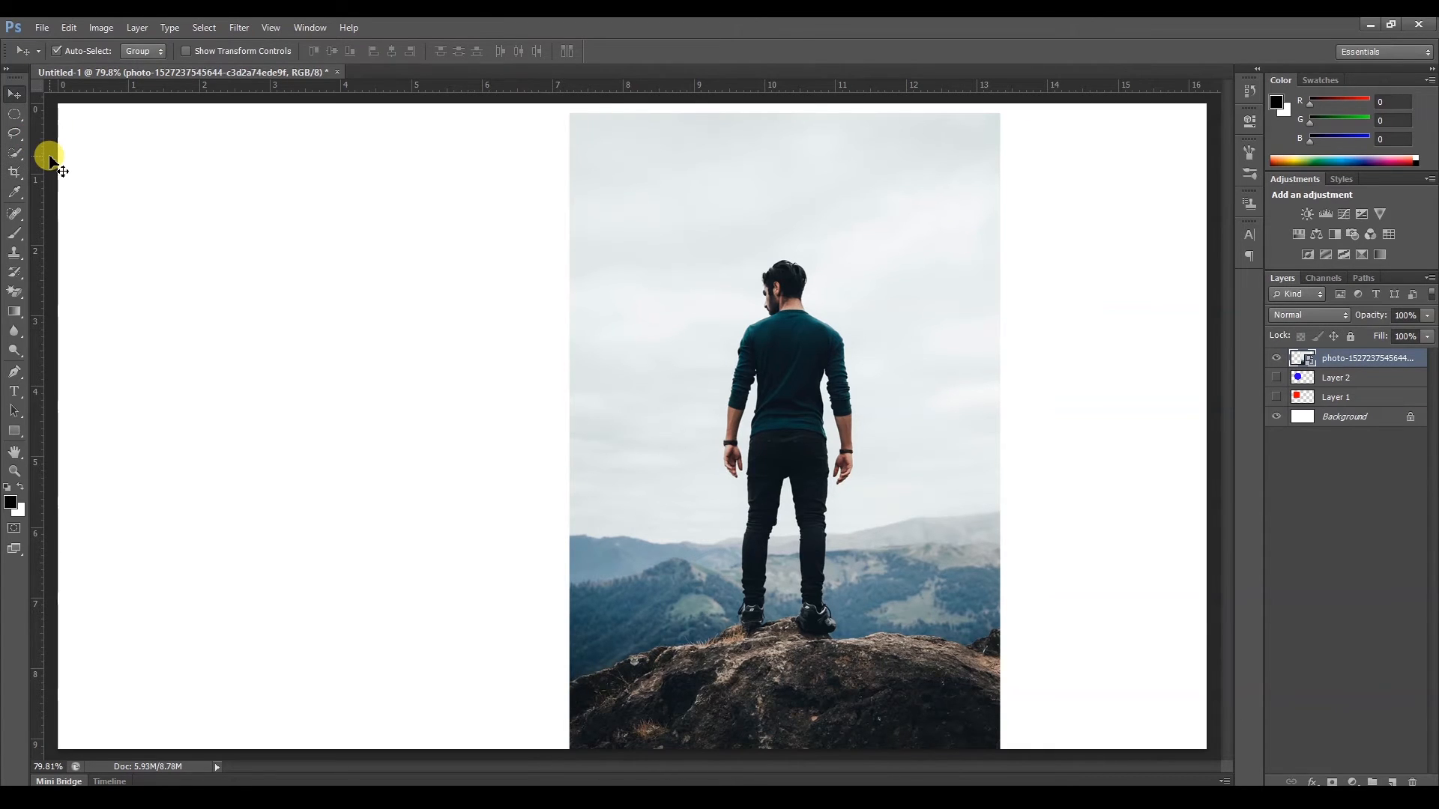
pyautogui.moveTo(694, 299); pyautogui.dragTo(688, 300)
pyautogui.moveTo(852, 473); pyautogui.dragTo(817, 475)
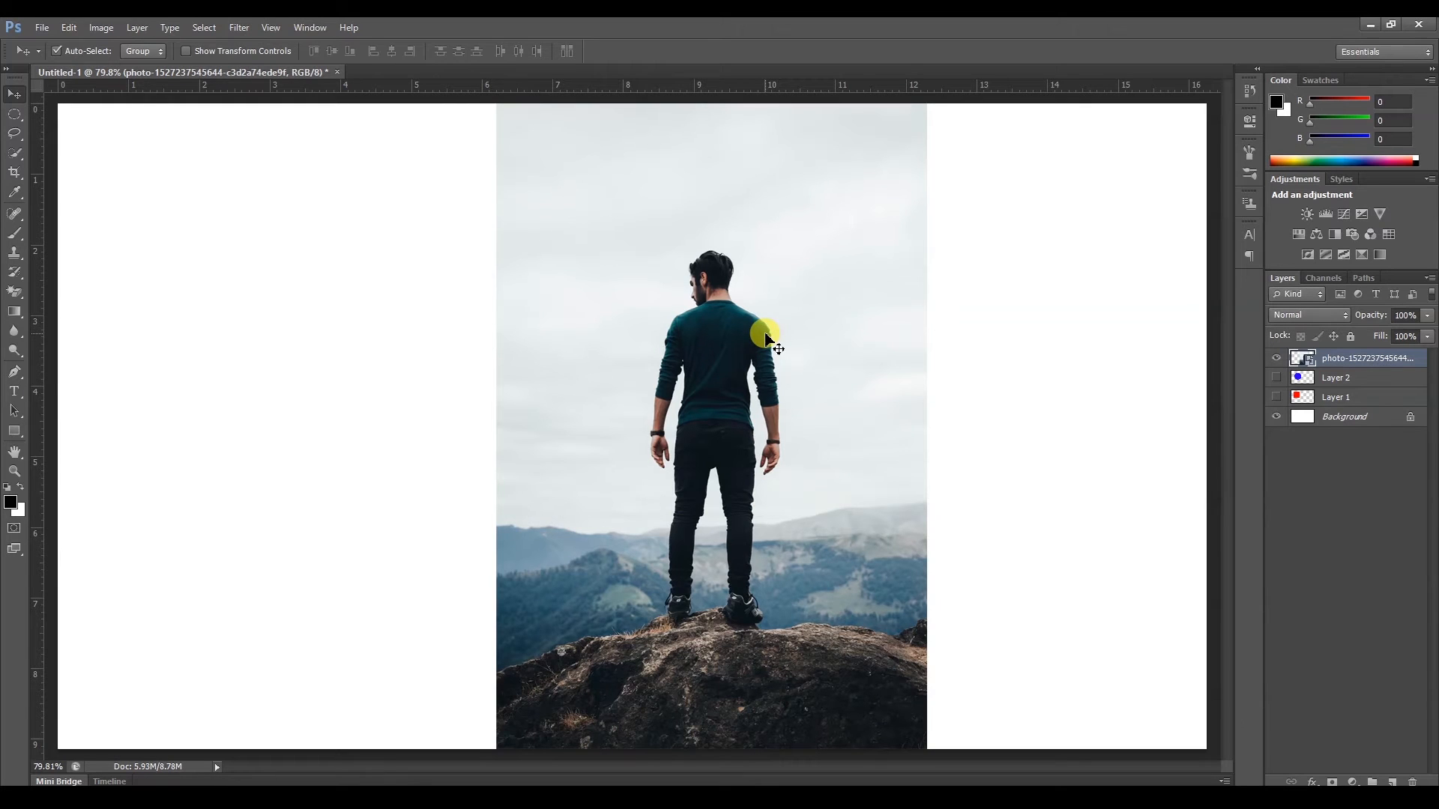
# Select the sky, mountains and rock around the man with the Quick Selection tool, including the gap between his legs.
pyautogui.click(16, 153)
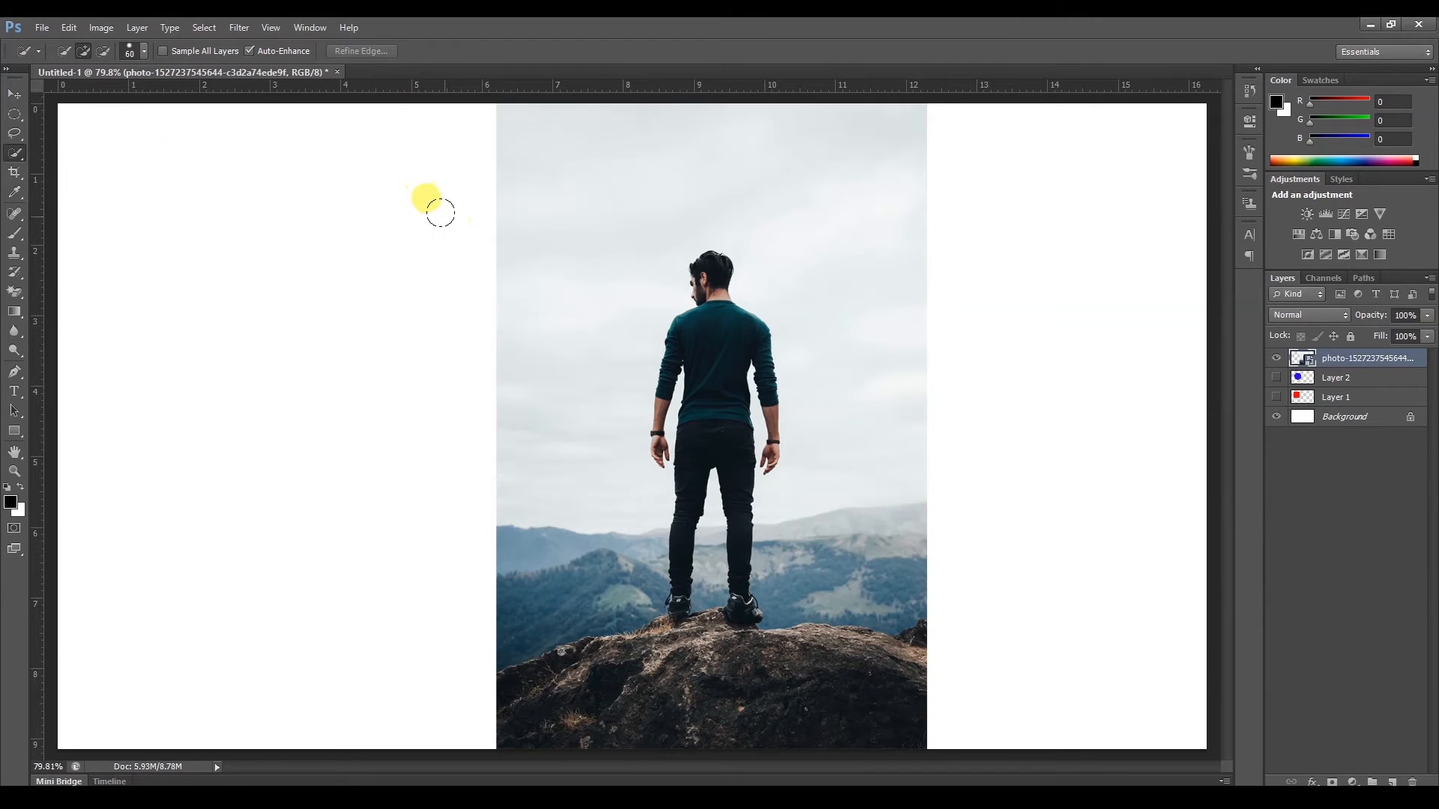
pyautogui.moveTo(488, 135)
pyautogui.mouseDown()
pyautogui.moveTo(502, 121)
pyautogui.moveTo(532, 153)
pyautogui.moveTo(620, 283)
pyautogui.mouseUp()
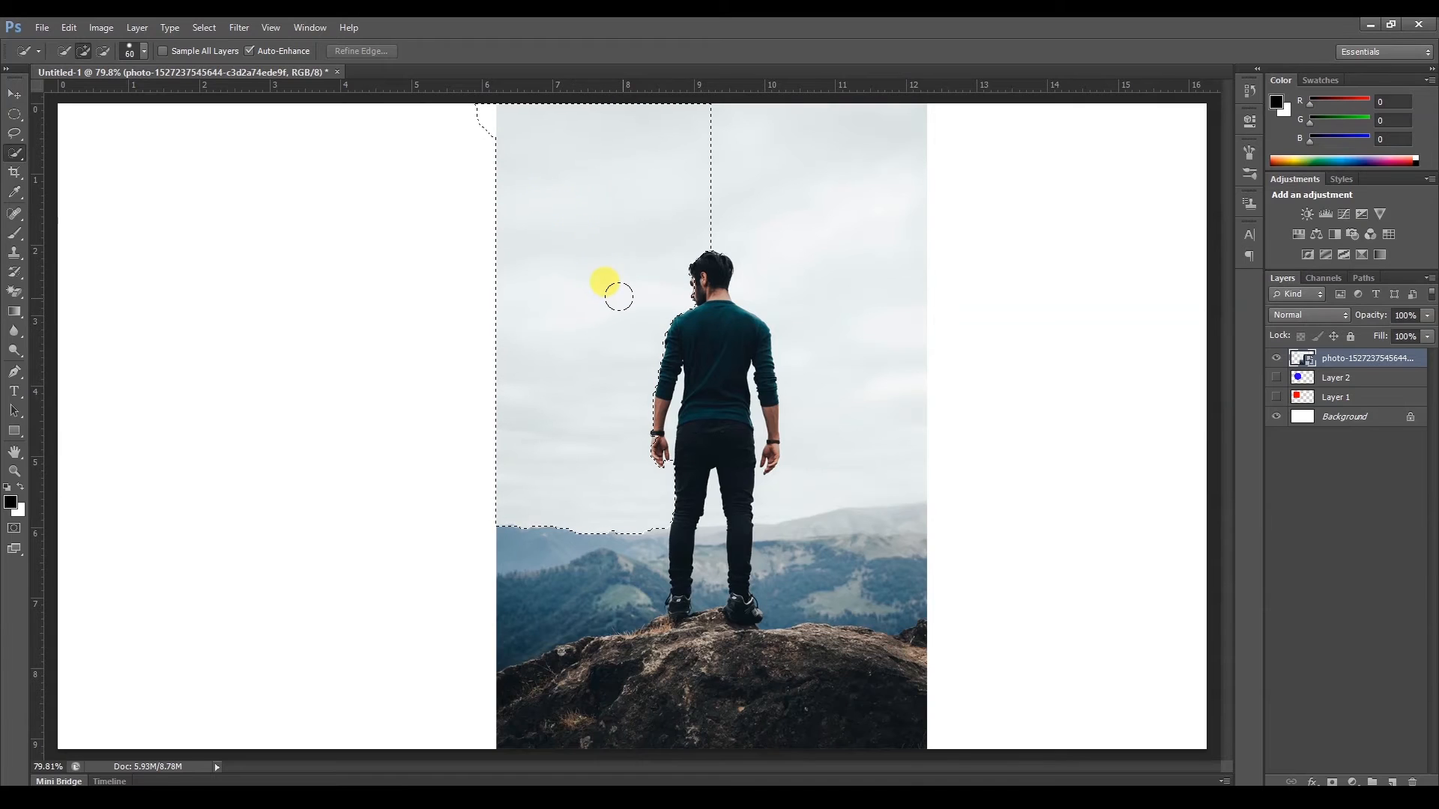
pyautogui.moveTo(784, 162)
pyautogui.mouseDown()
pyautogui.moveTo(825, 198)
pyautogui.moveTo(862, 294)
pyautogui.moveTo(889, 522)
pyautogui.moveTo(882, 534)
pyautogui.moveTo(787, 481)
pyautogui.moveTo(629, 497)
pyautogui.moveTo(507, 583)
pyautogui.moveTo(563, 585)
pyautogui.moveTo(571, 545)
pyautogui.moveTo(593, 703)
pyautogui.moveTo(649, 719)
pyautogui.moveTo(806, 707)
pyautogui.moveTo(876, 660)
pyautogui.moveTo(933, 336)
pyautogui.mouseUp()
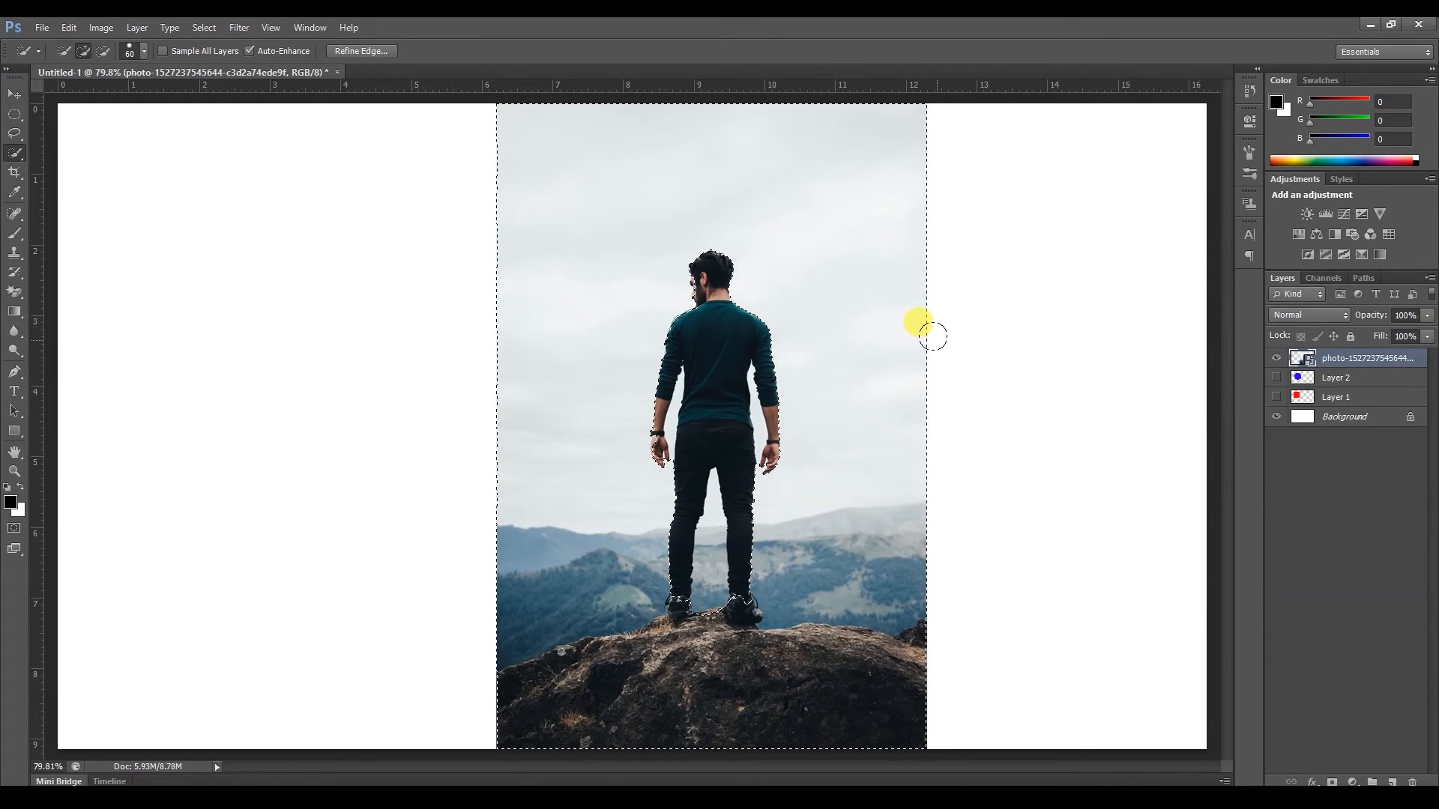
pyautogui.moveTo(713, 524)
pyautogui.mouseDown()
pyautogui.moveTo(702, 575)
pyautogui.moveTo(716, 602)
pyautogui.moveTo(716, 567)
pyautogui.mouseUp()
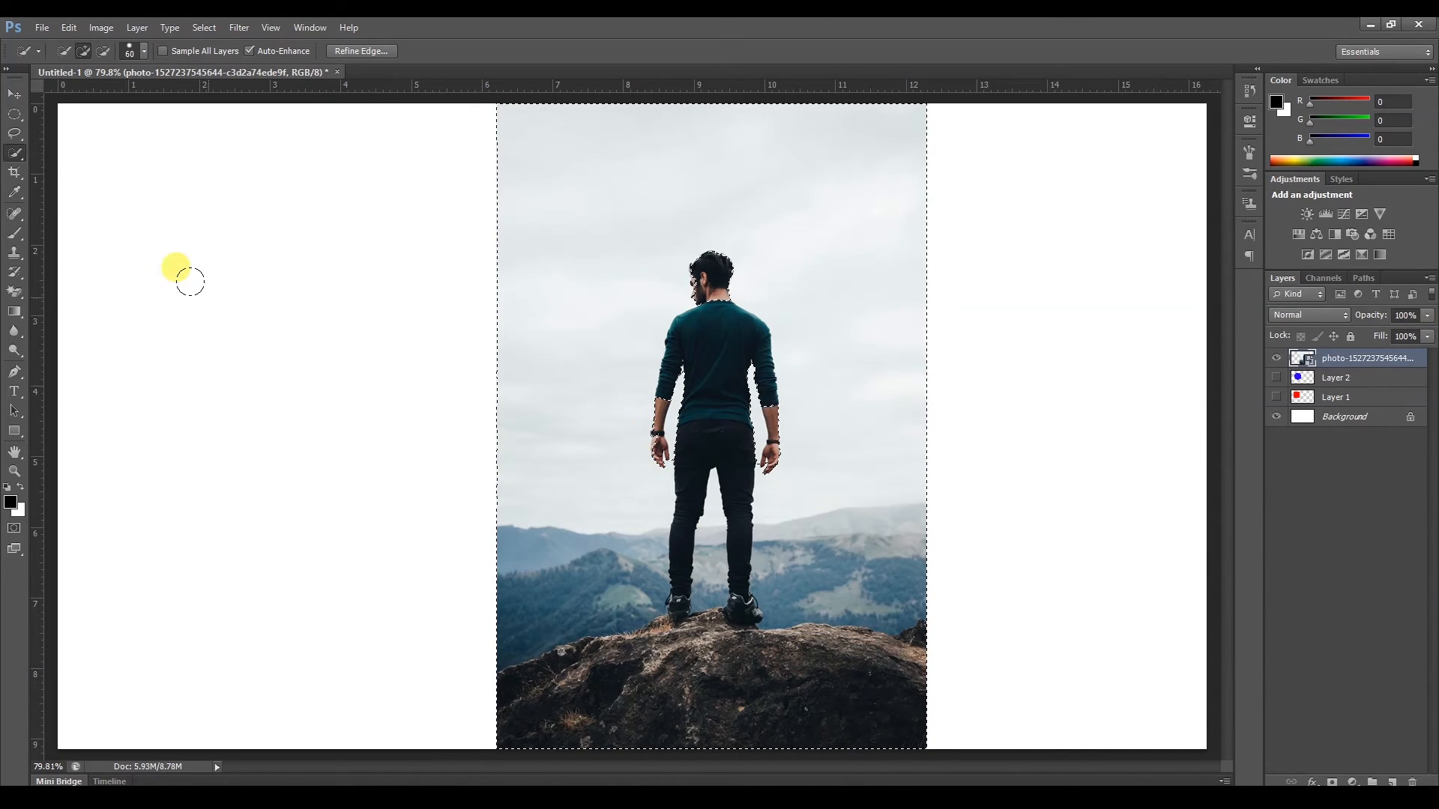
# Switch Quick Selection to subtract mode and set its brush to 44 px with 1% spacing.
pyautogui.click(103, 50)
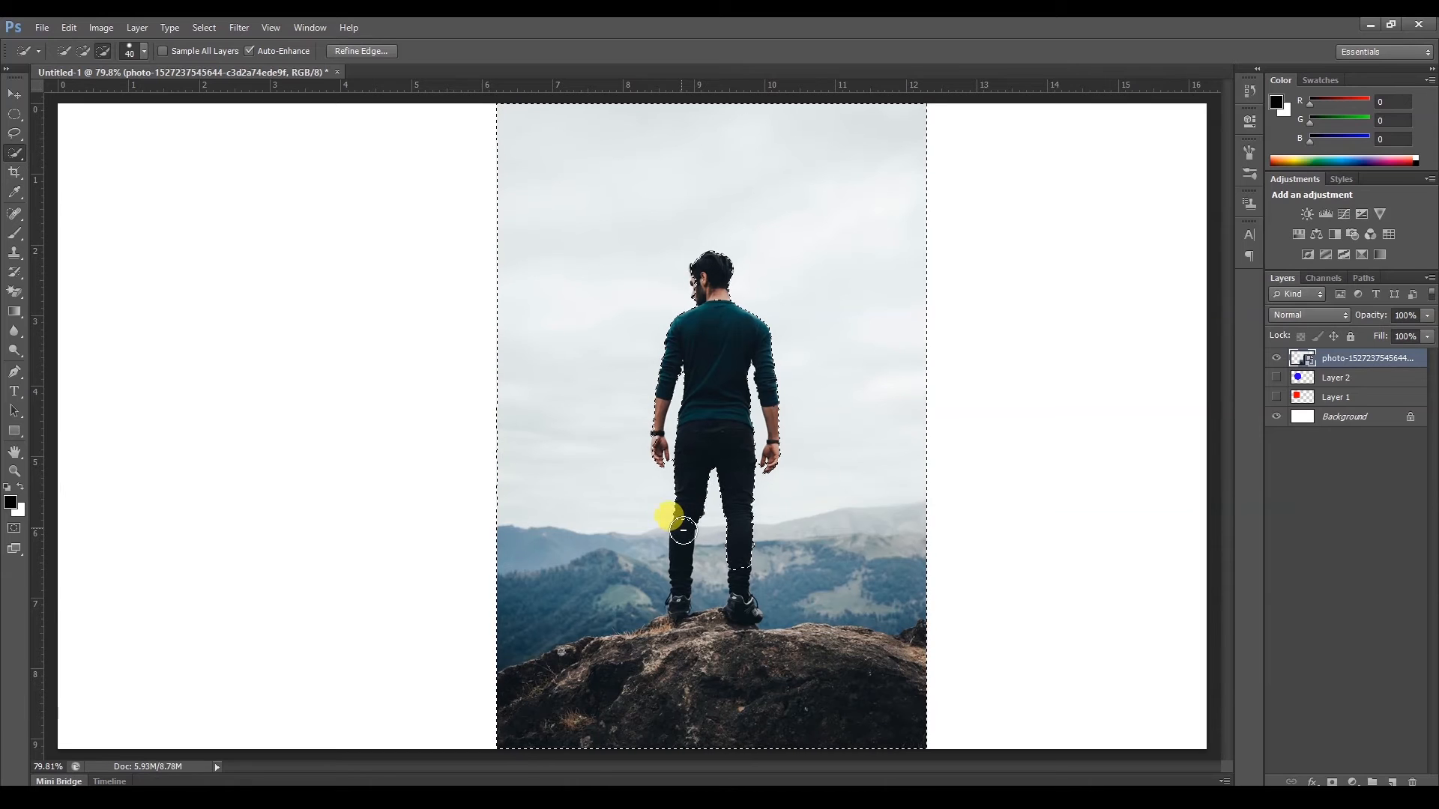
pyautogui.rightClick(371, 249)
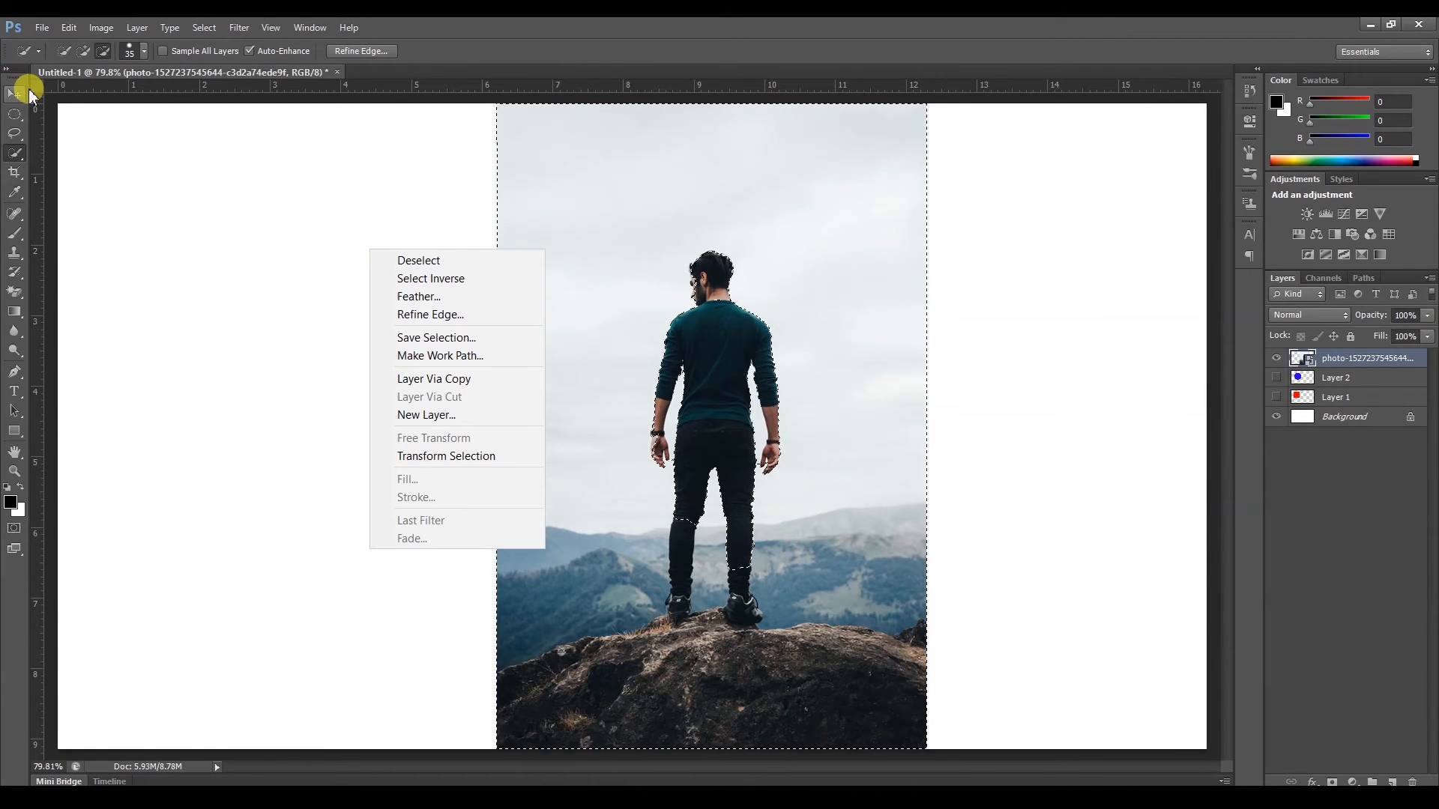
pyautogui.click(852, 22)
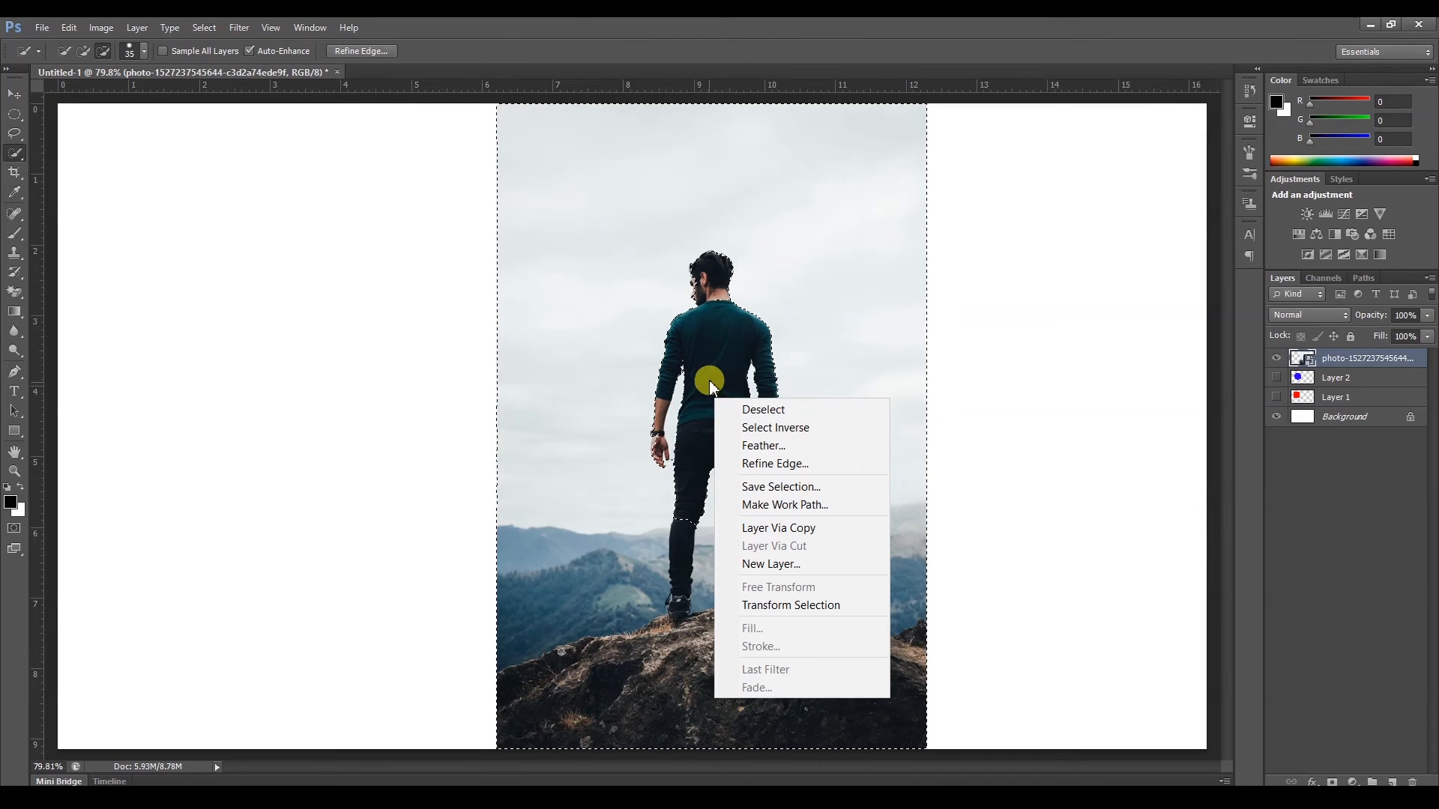
pyautogui.click(141, 90)
pyautogui.click(141, 49)
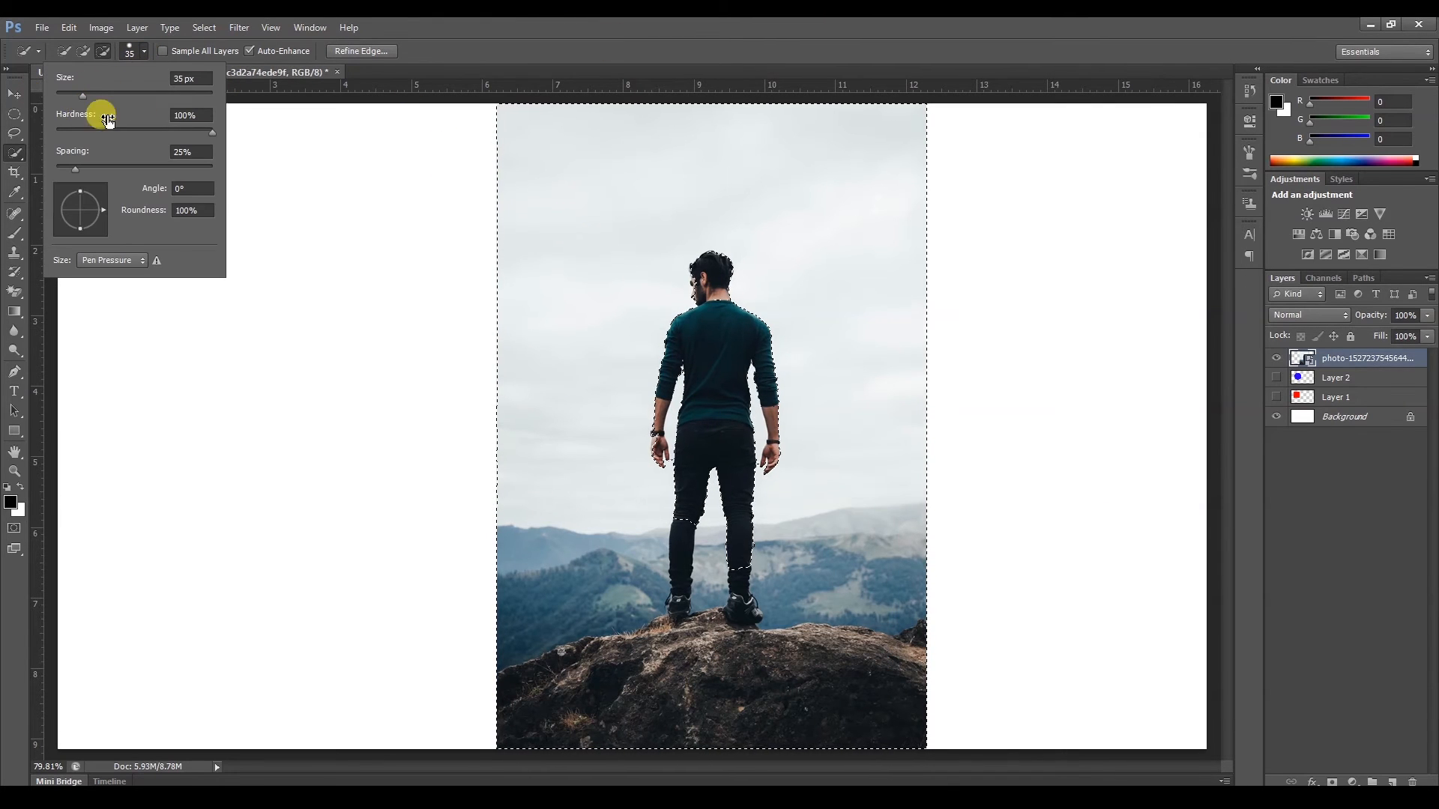
pyautogui.click(91, 95)
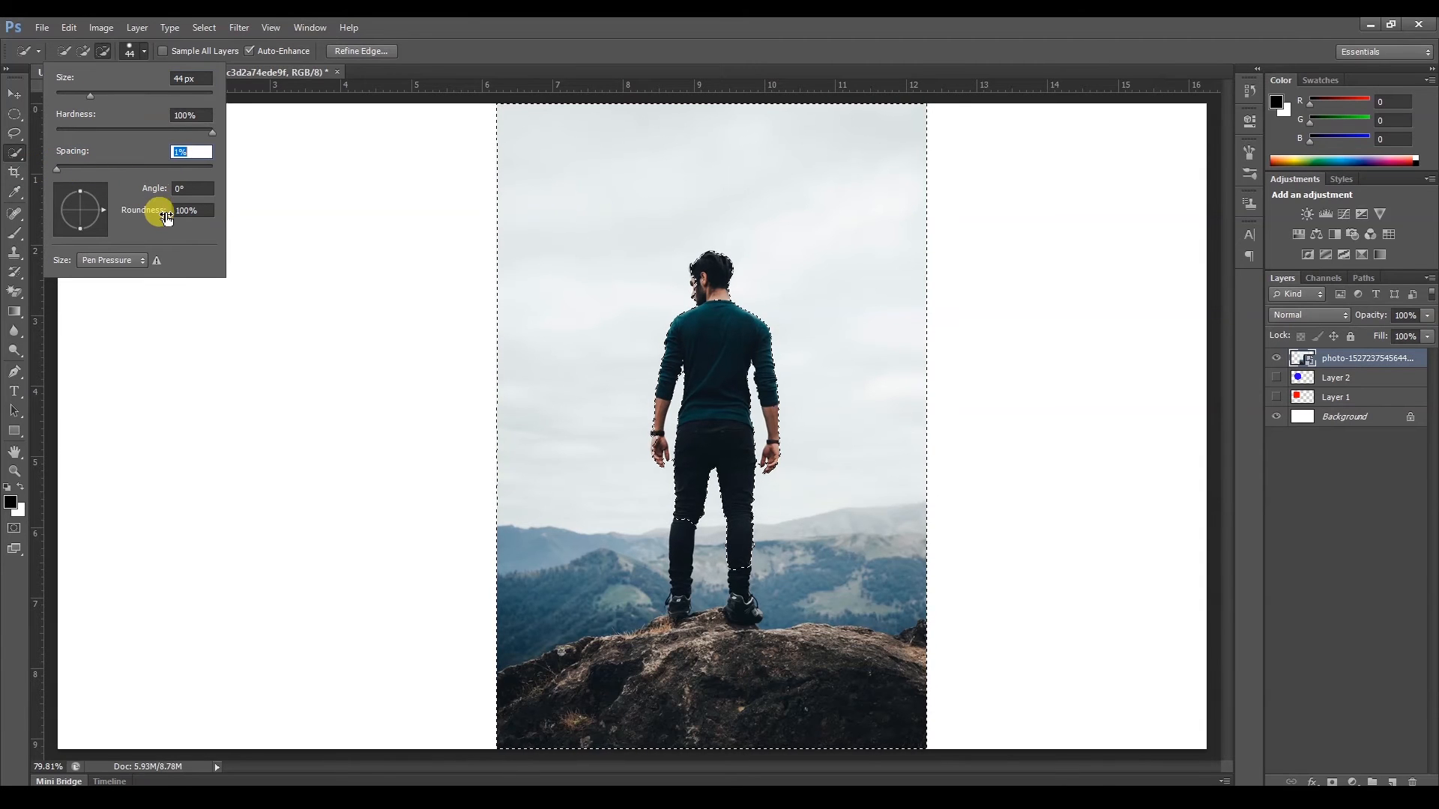
pyautogui.click(528, 75)
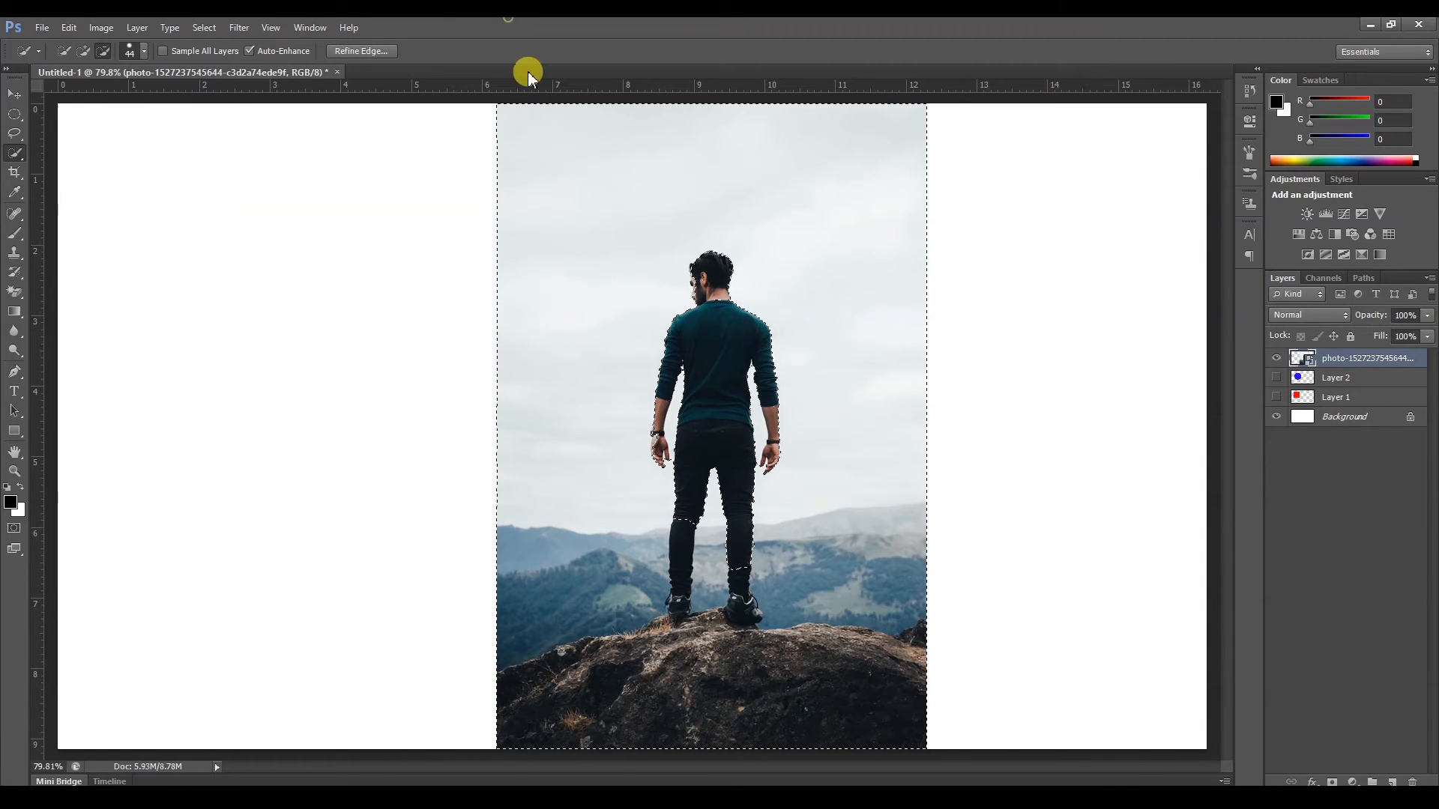
# Set the Quick Selection brush size to 19 px and subtract the man's lower legs and right shoe from the selection.
pyautogui.click(122, 51)
pyautogui.click(70, 96)
pyautogui.click(691, 543)
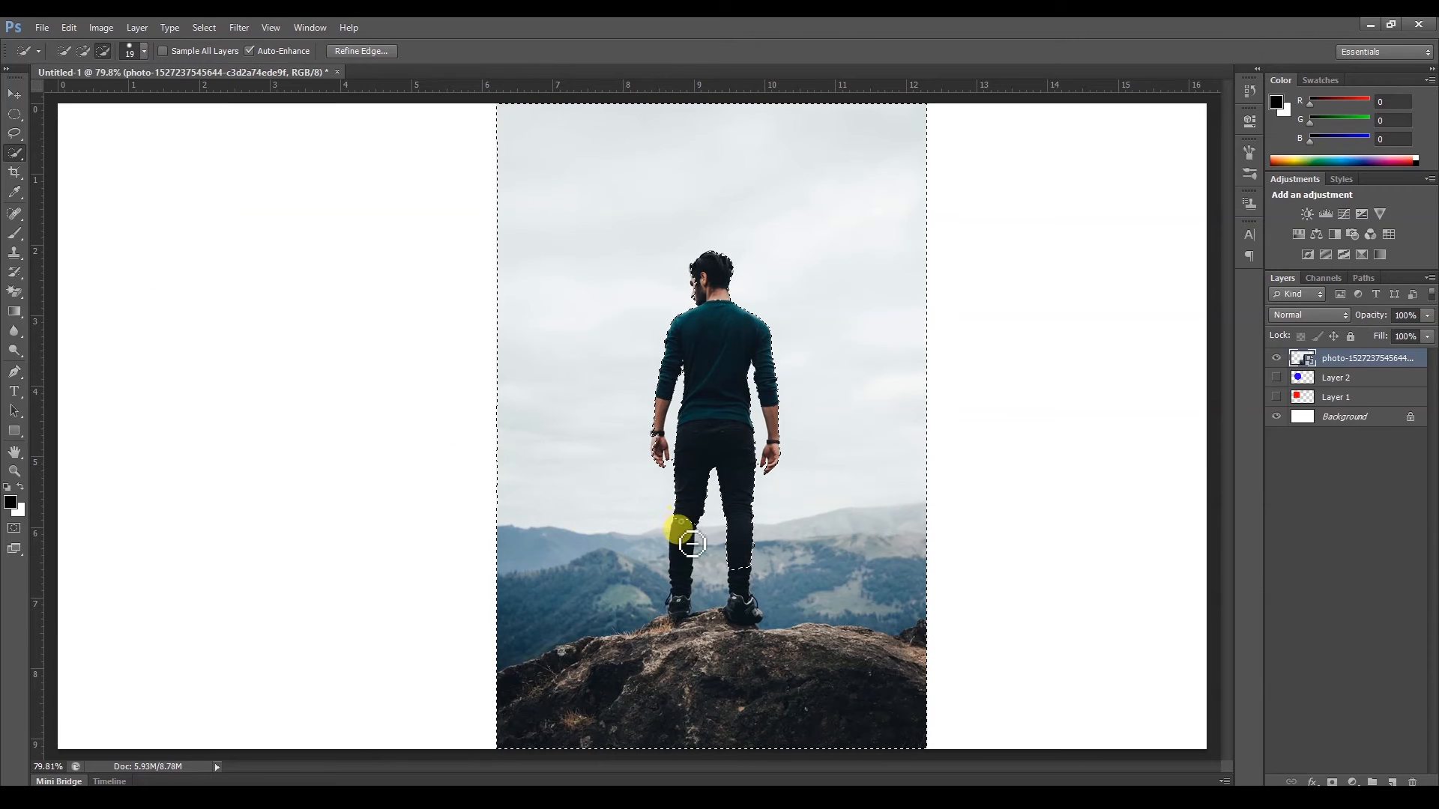
pyautogui.moveTo(751, 574); pyautogui.dragTo(749, 613)
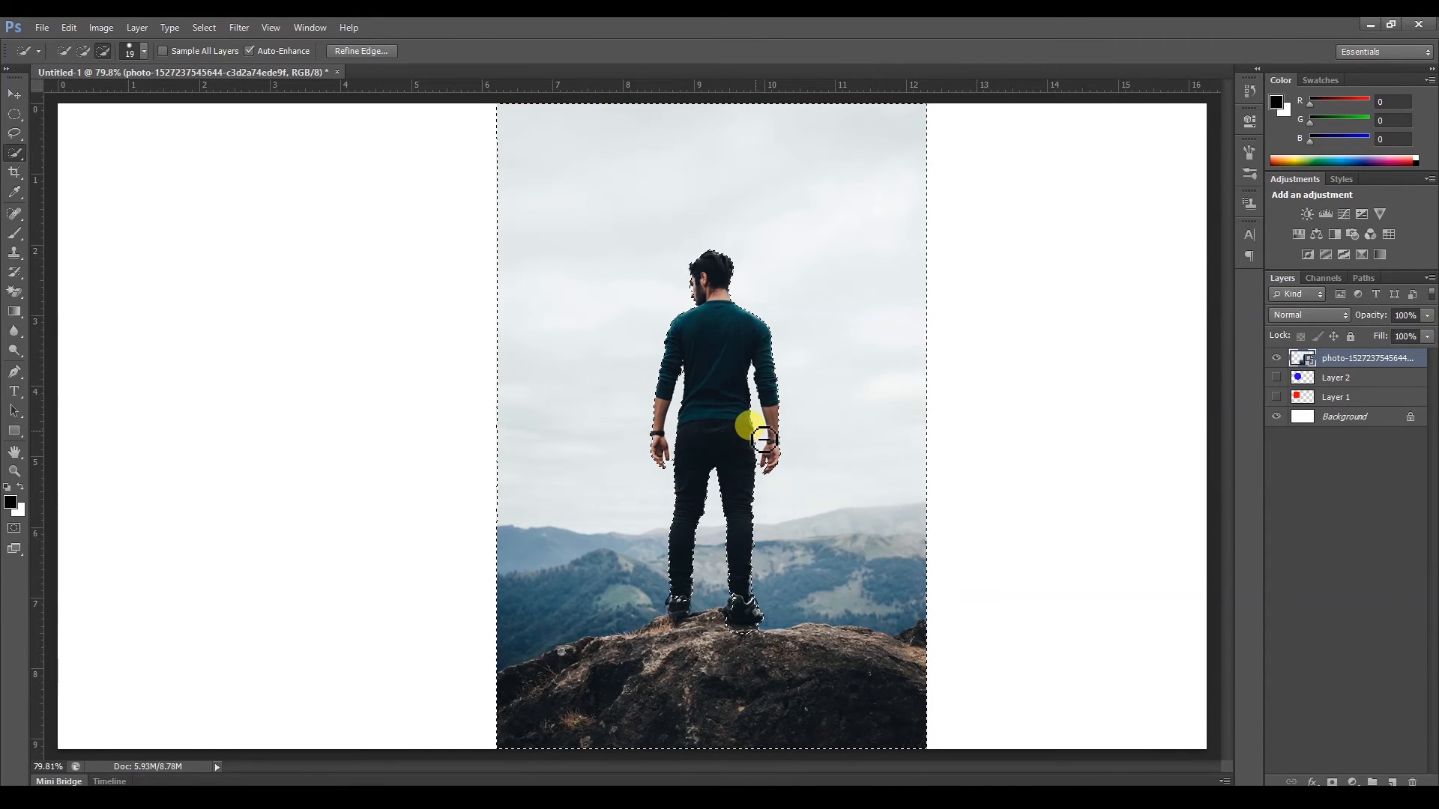
# Add the gap between the man's right arm and hip and the area beside his right leg to the selection.
pyautogui.click(83, 50)
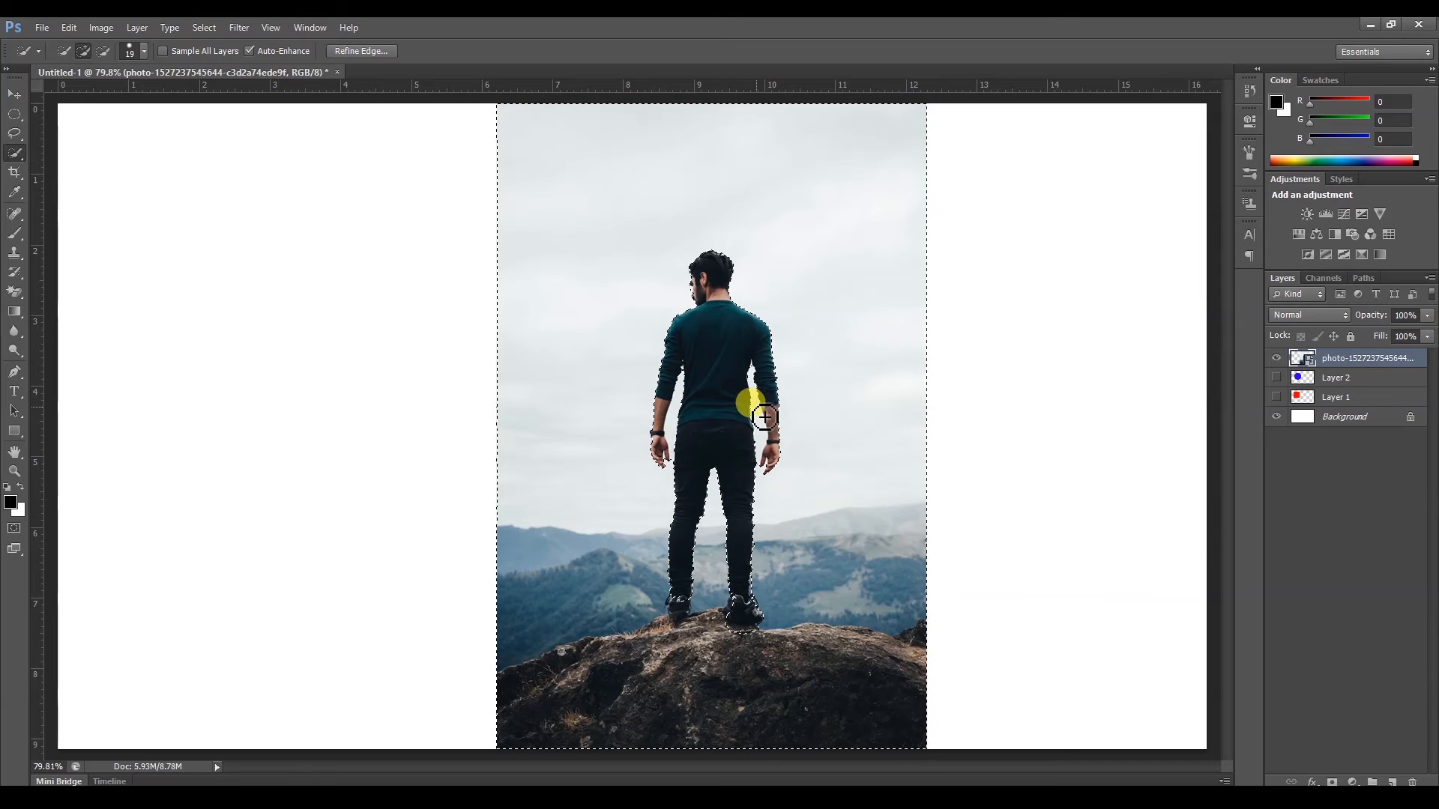
pyautogui.moveTo(764, 417)
pyautogui.mouseDown()
pyautogui.moveTo(761, 416)
pyautogui.moveTo(753, 498)
pyautogui.mouseUp()
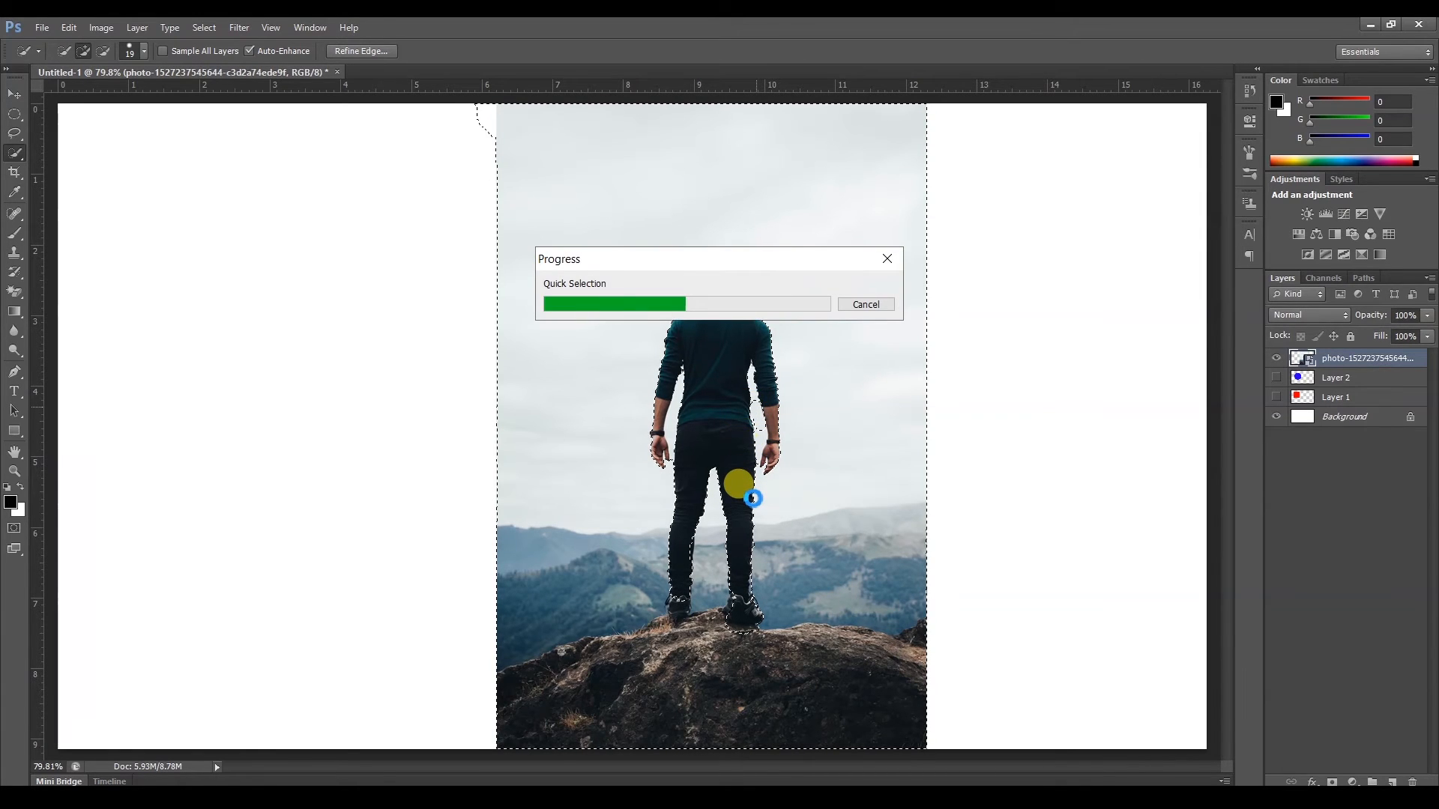
pyautogui.moveTo(753, 498); pyautogui.dragTo(781, 592)
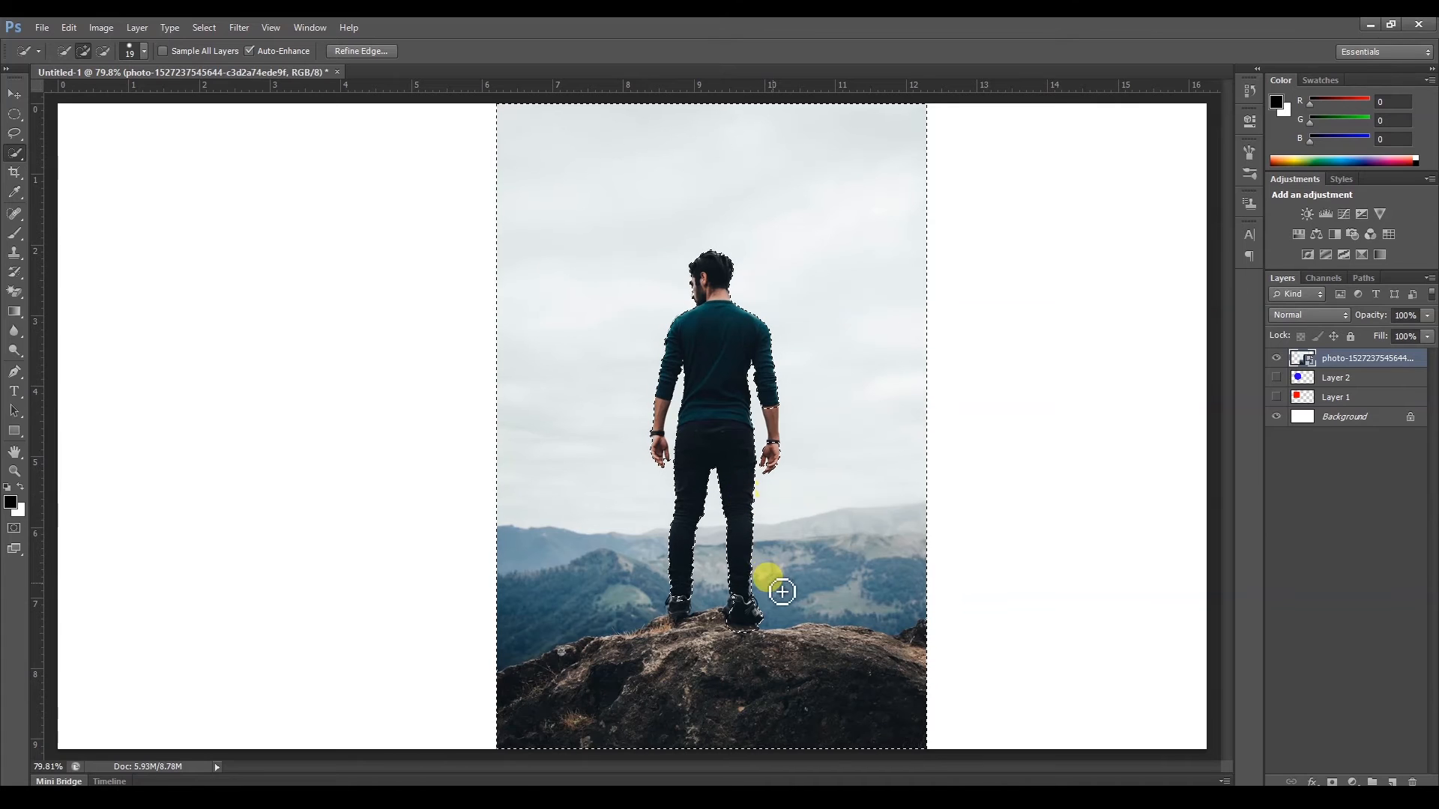
# Subtract the stray areas along the man's right hand, head and body from the selection.
pyautogui.click(103, 51)
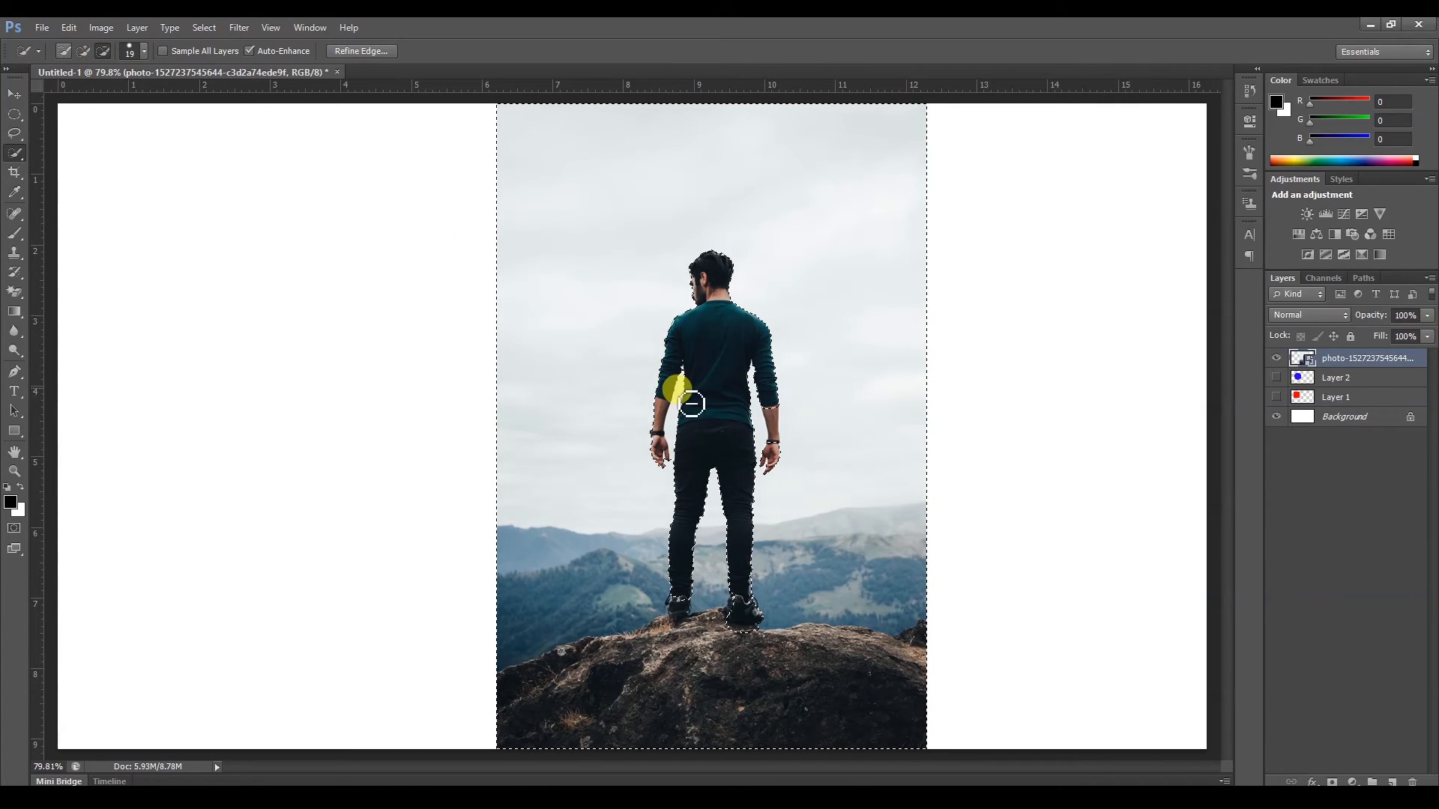
pyautogui.moveTo(777, 425); pyautogui.dragTo(763, 491)
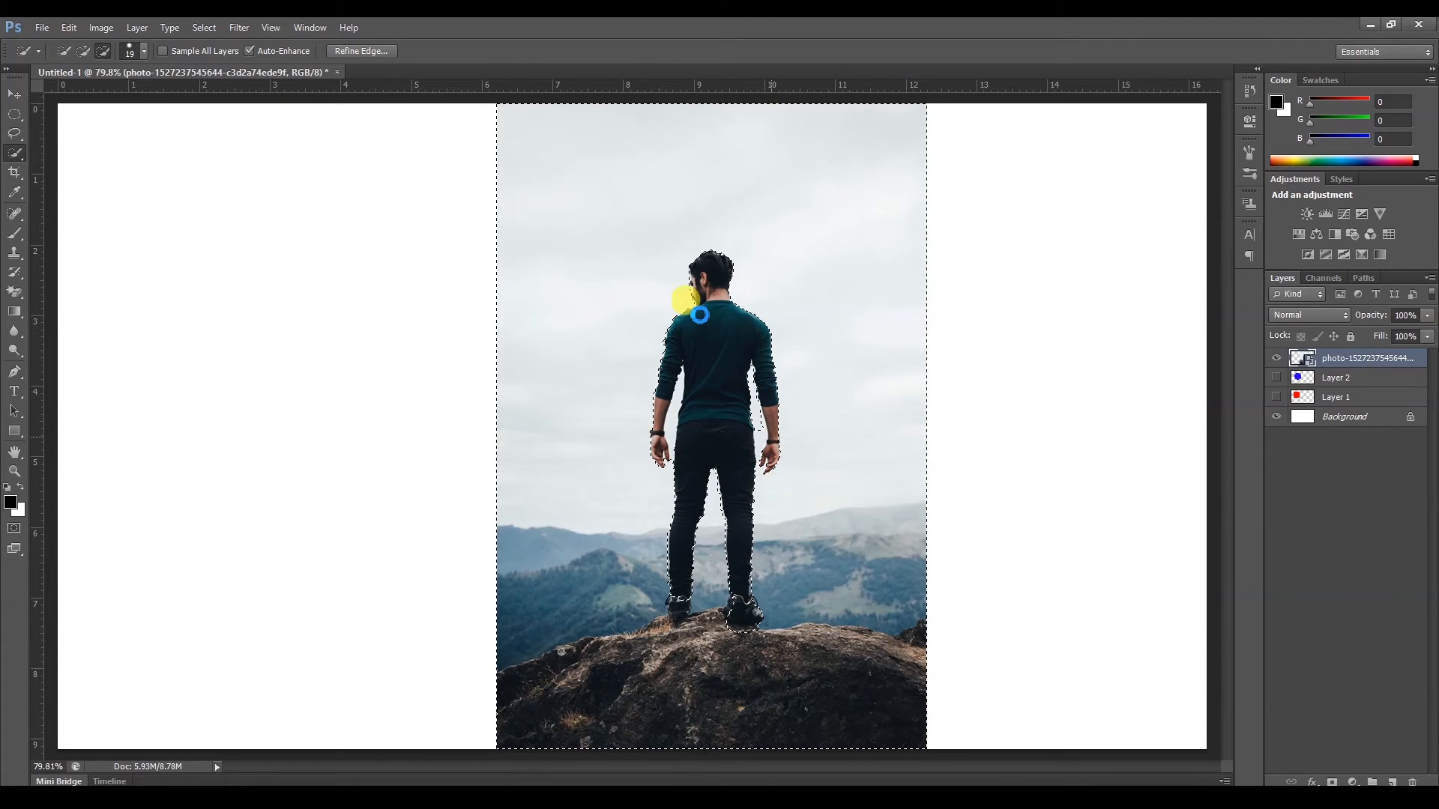
pyautogui.moveTo(717, 256)
pyautogui.mouseDown()
pyautogui.moveTo(780, 362)
pyautogui.moveTo(765, 508)
pyautogui.mouseUp()
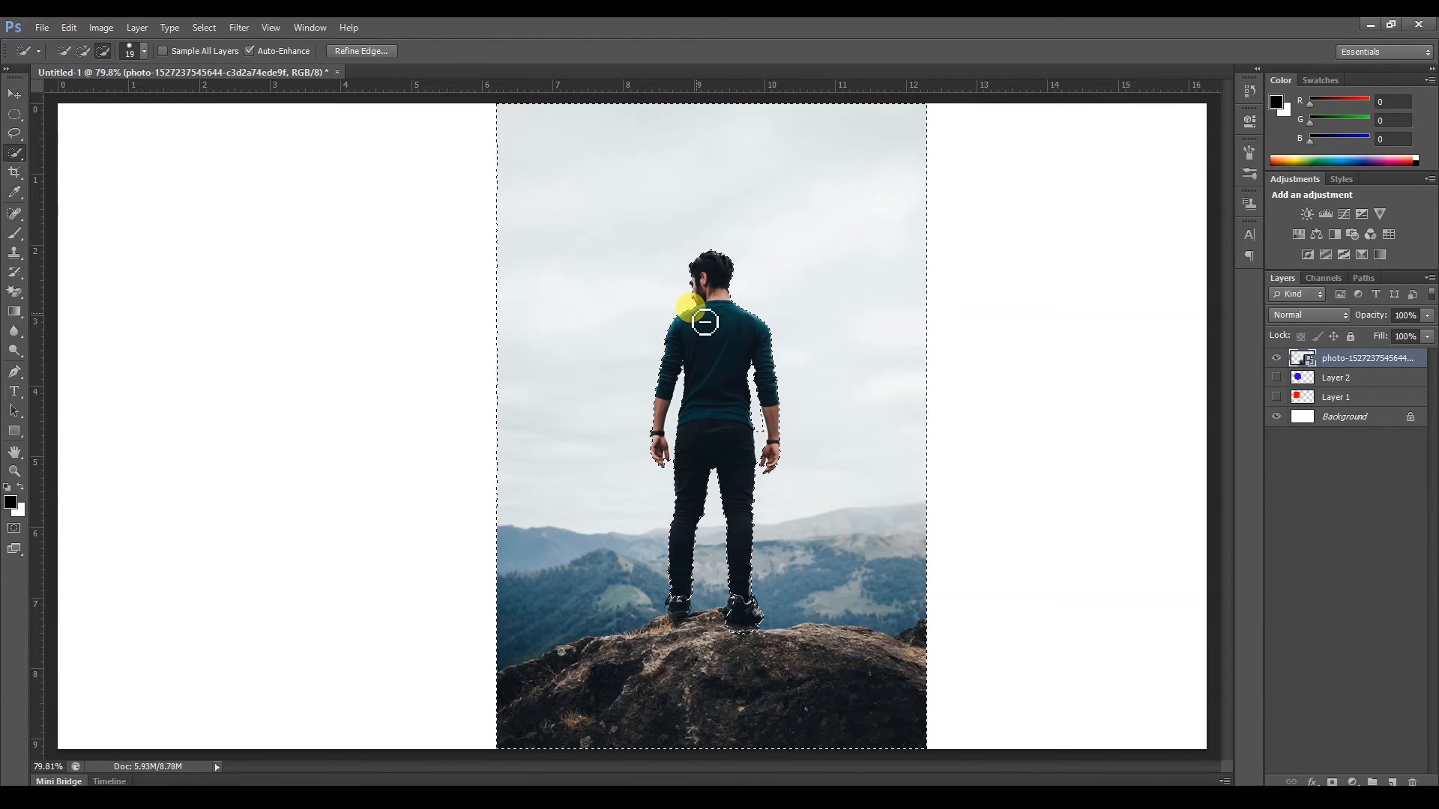
# Invert the selection to the man, copy him to a new layer and hide the photo layer.
pyautogui.press('v')
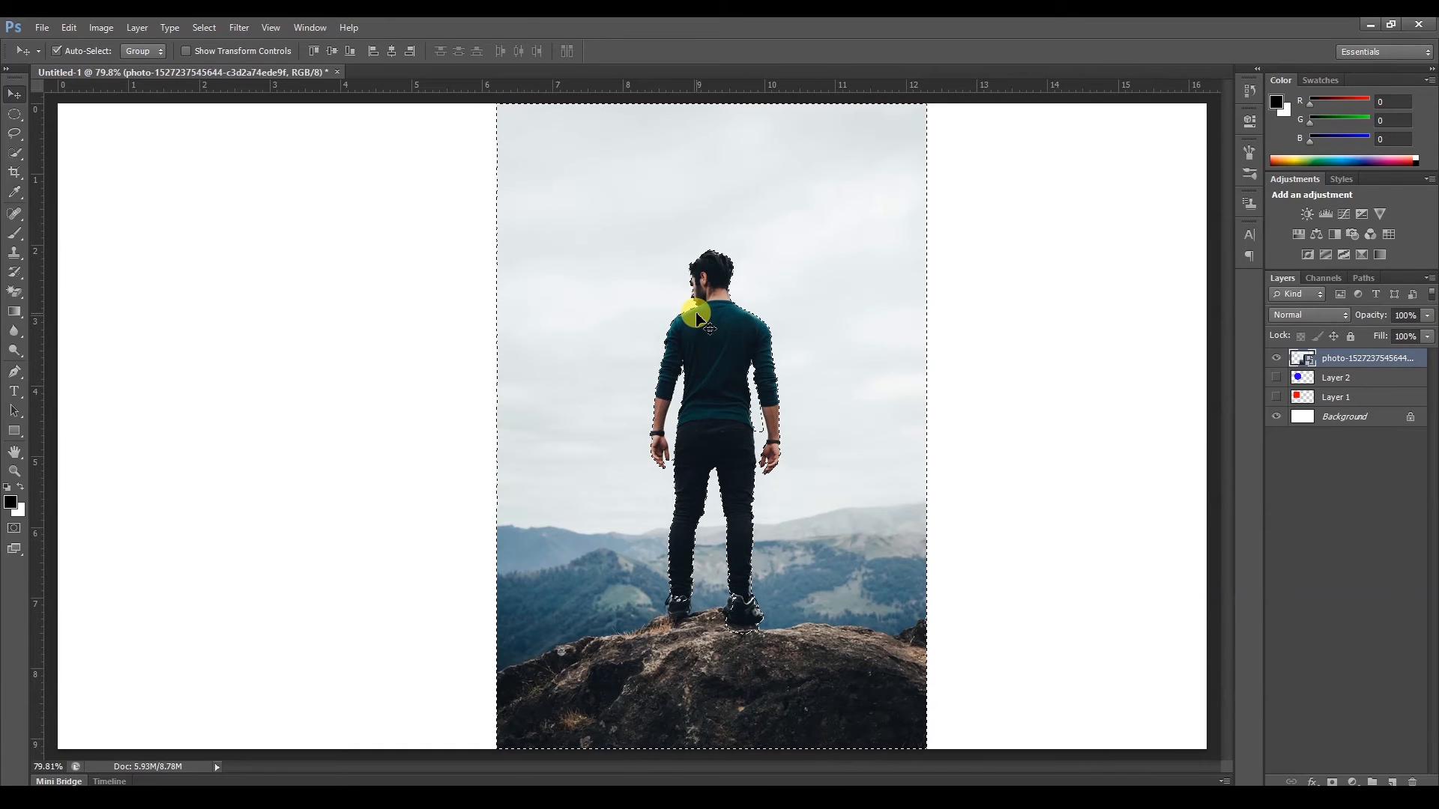
pyautogui.hotkey('ctrl', 'shift', 'i')
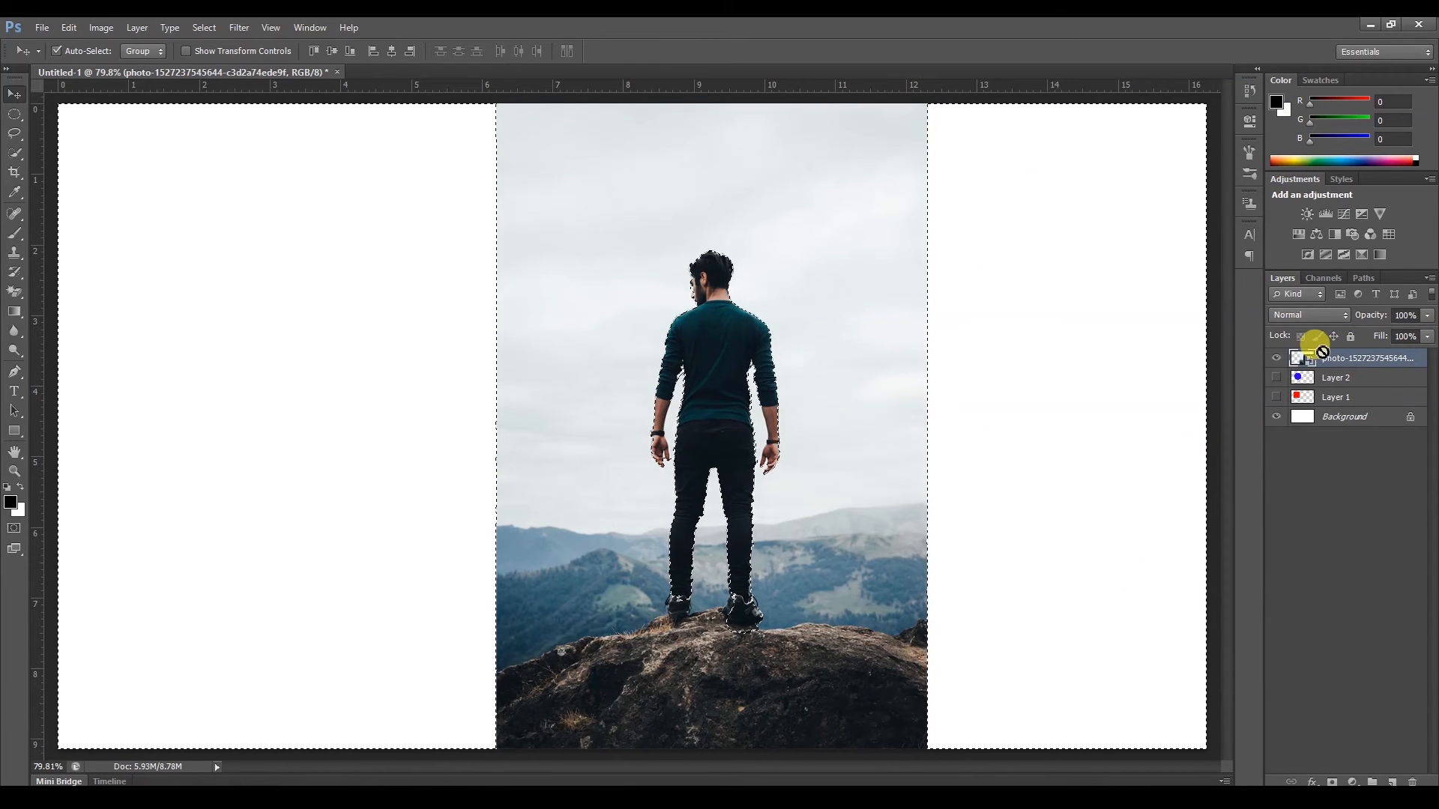
pyautogui.hotkey('ctrl', 'j')
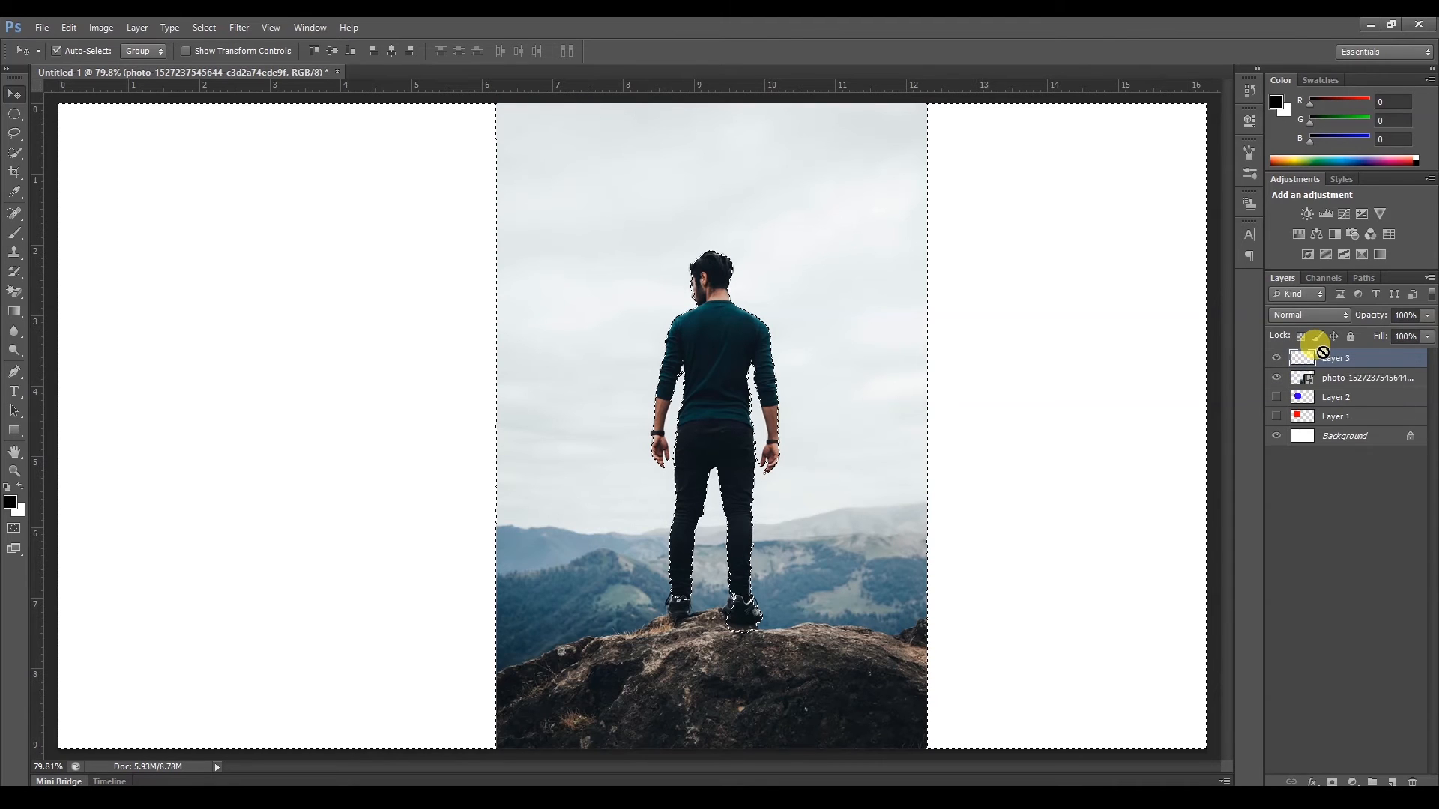
pyautogui.click(1276, 377)
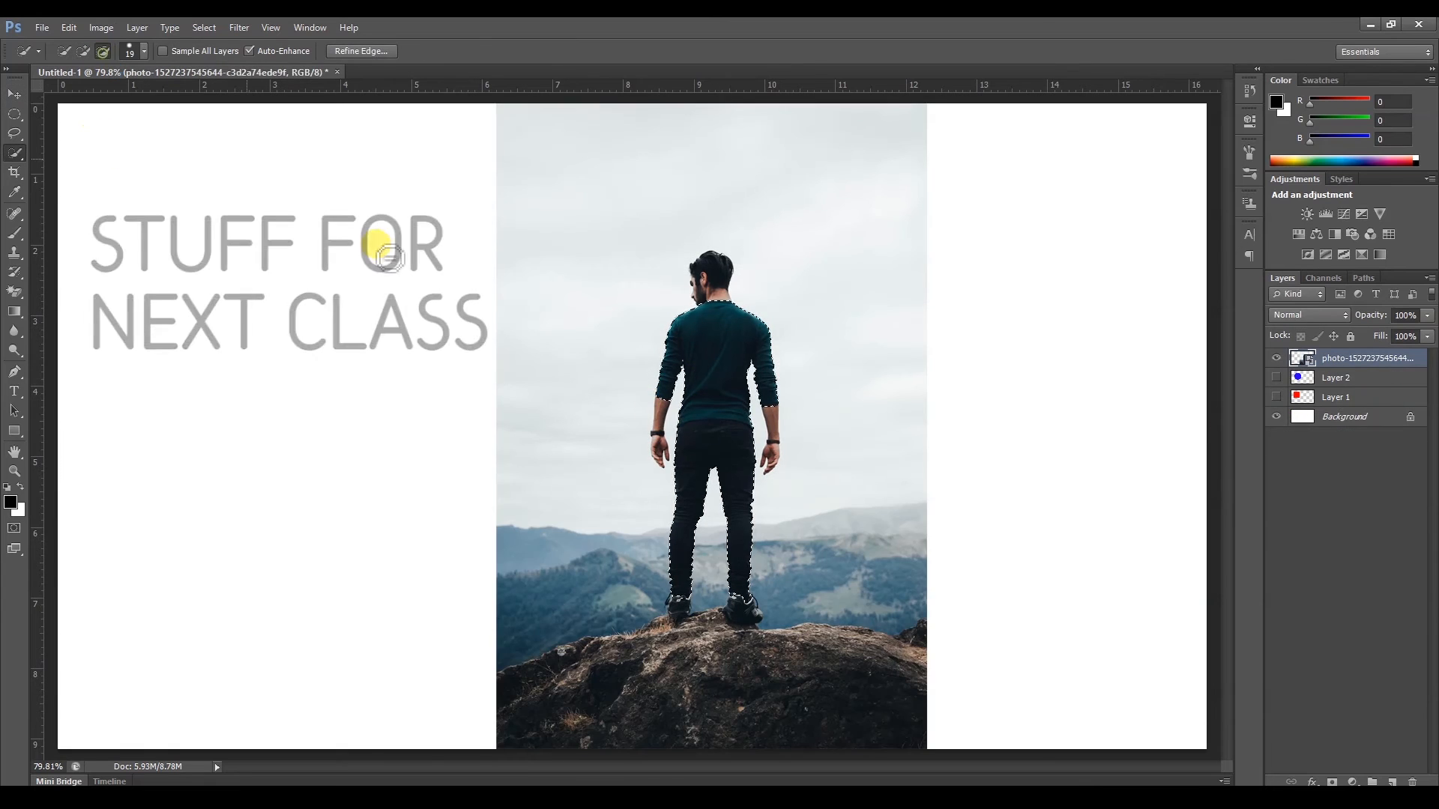
# Copy the selection to a new layer and recolour the man's sweater magenta with Hue/Saturation.
pyautogui.hotkey('ctrl', 'j')
pyautogui.click(14, 94)
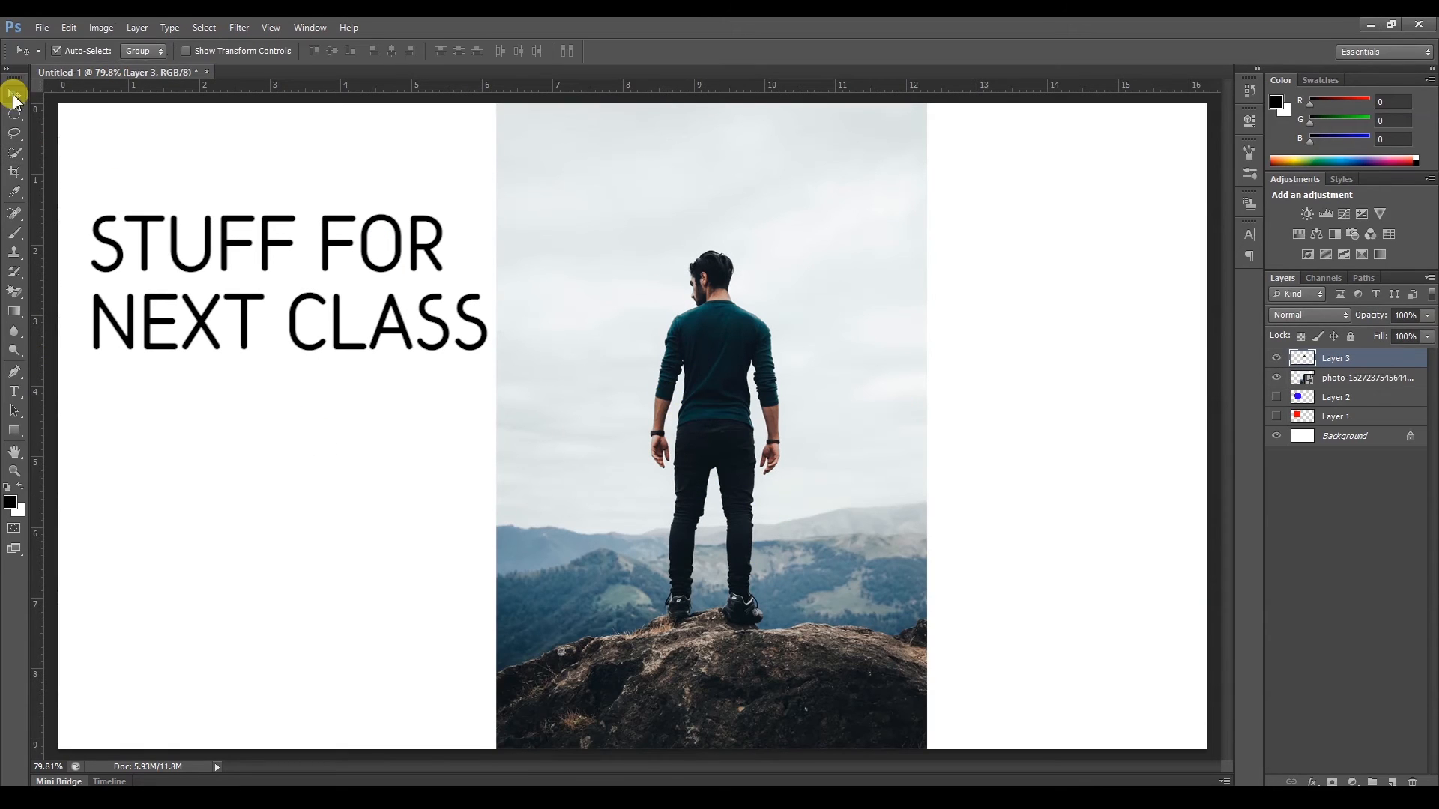
pyautogui.hotkey('ctrl', 'u')
pyautogui.moveTo(964, 284); pyautogui.dragTo(1023, 282)
pyautogui.moveTo(964, 320); pyautogui.dragTo(990, 320)
pyautogui.moveTo(964, 356)
pyautogui.mouseDown()
pyautogui.moveTo(984, 356)
pyautogui.moveTo(966, 346)
pyautogui.mouseUp()
pyautogui.click(1143, 211)
# Brighten the recoloured sweater with Levels, setting the midtone input level to 1.66.
pyautogui.hotkey('ctrl', 'l')
pyautogui.moveTo(1176, 370); pyautogui.dragTo(1162, 367)
pyautogui.click(1329, 218)
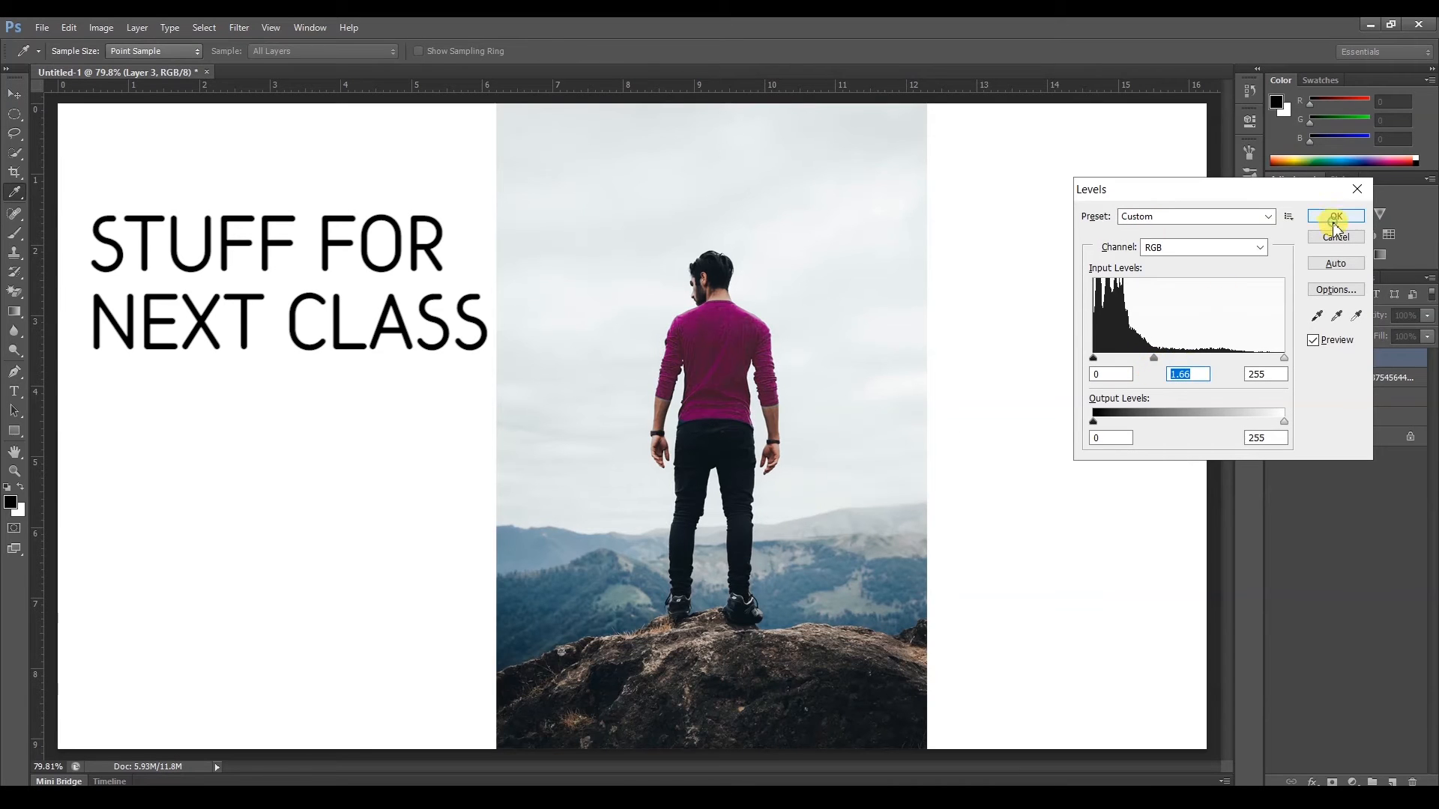
# Toggle the recoloured sweater layer off and on to compare it with the photo, and delete that layer.
pyautogui.click(1277, 358)
pyautogui.click(1277, 358)
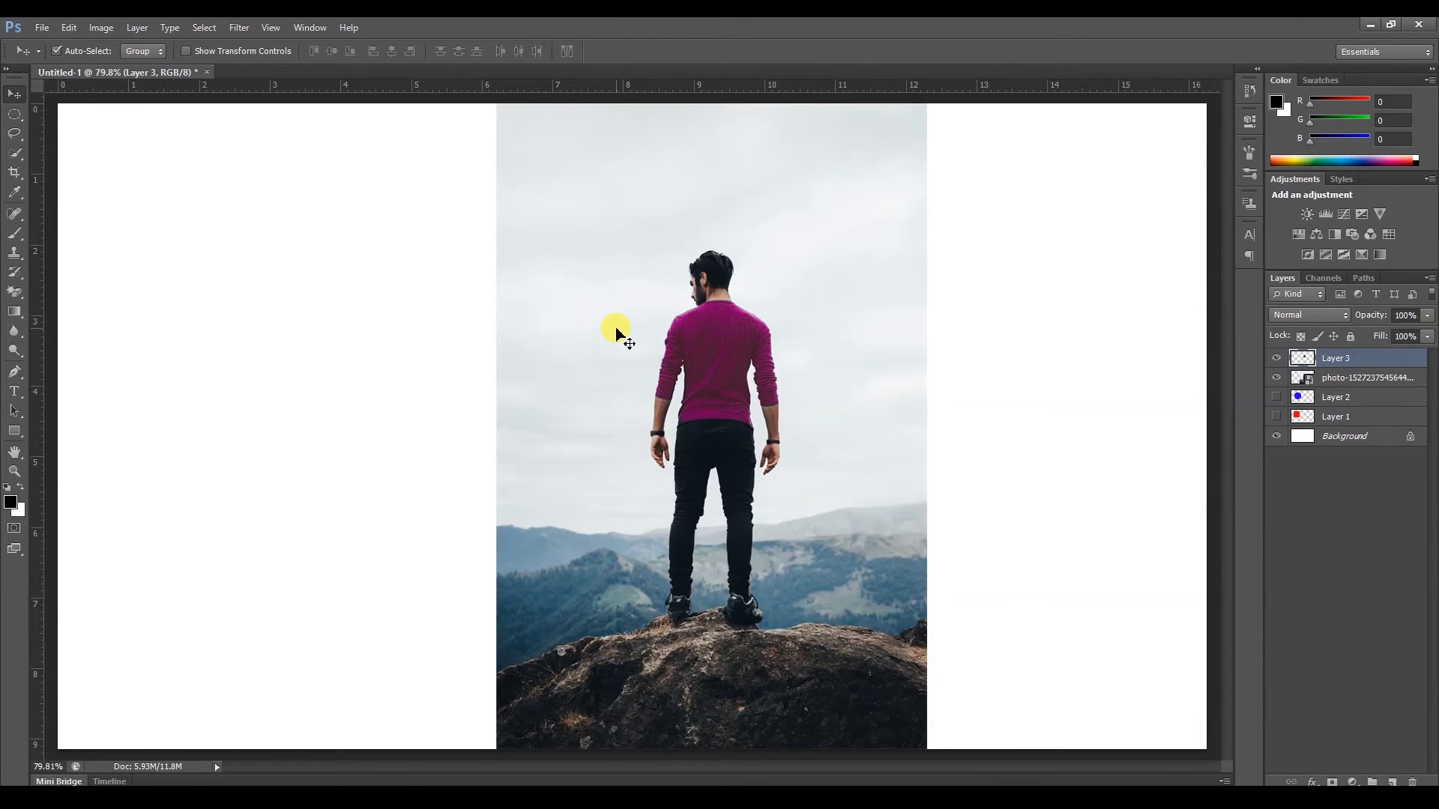
pyautogui.press('Delete')
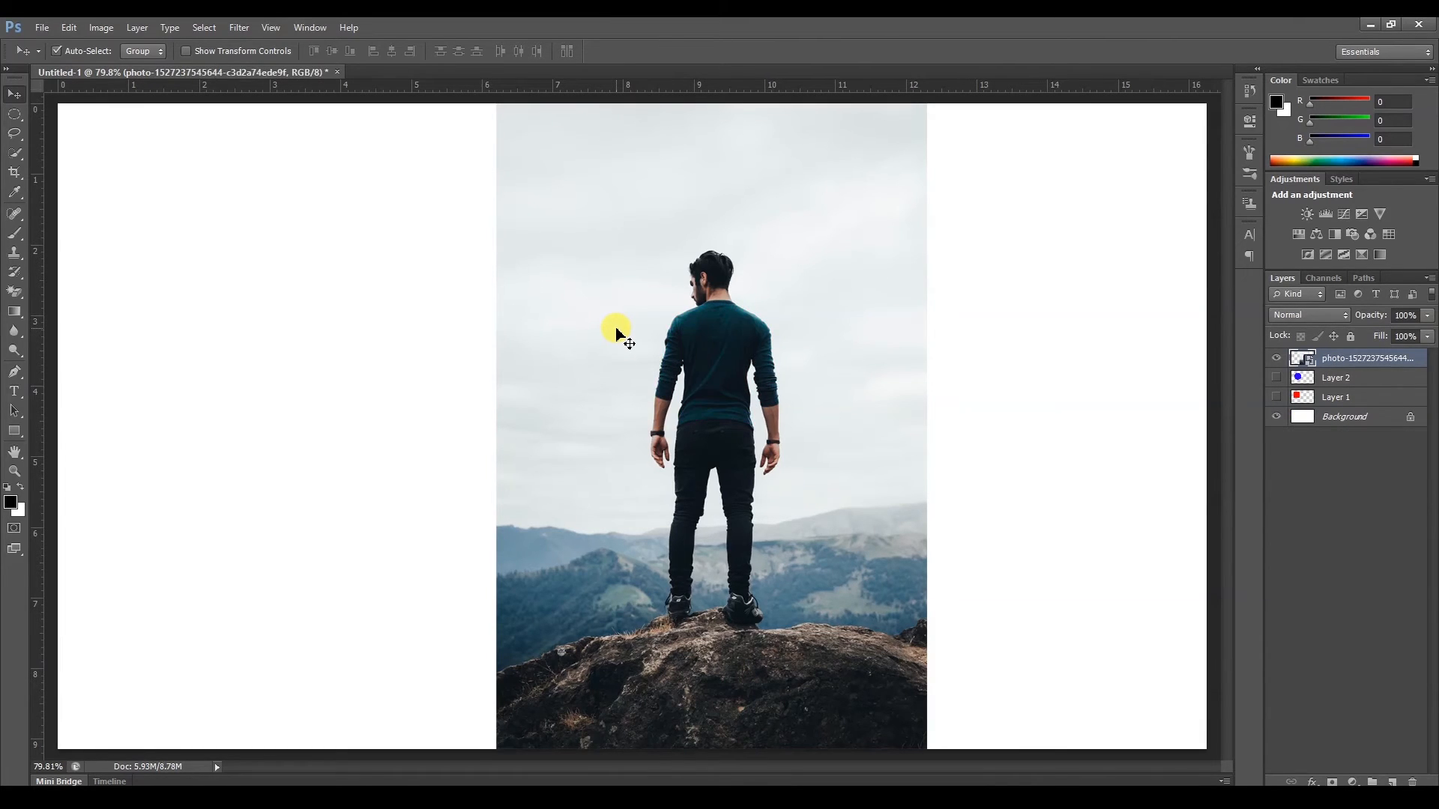
# Switch to the Magic Wand tool and turn its Anti-alias option off and back on.
pyautogui.click(13, 154)
pyautogui.rightClick(14, 154)
pyautogui.click(60, 166)
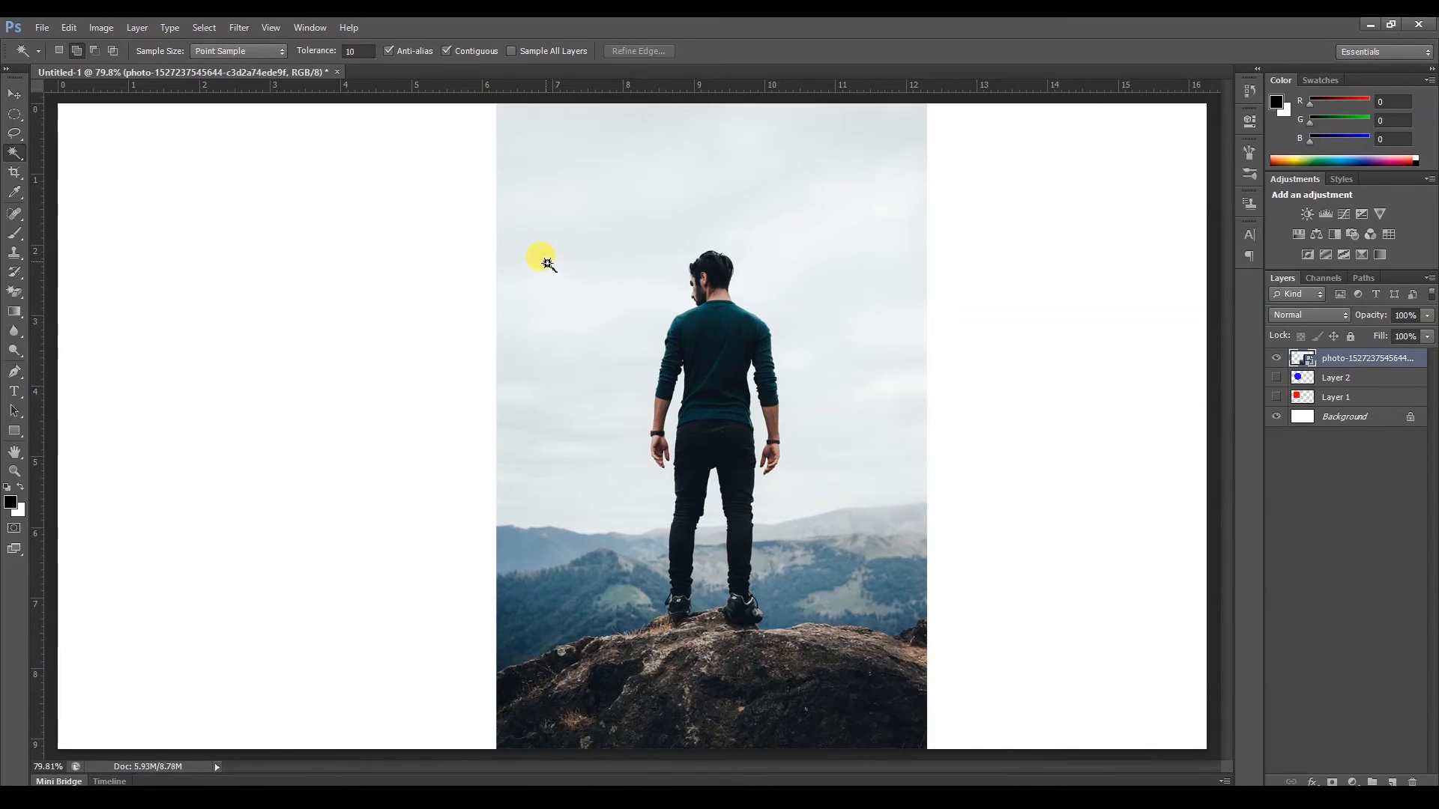
pyautogui.click(459, 53)
pyautogui.click(433, 51)
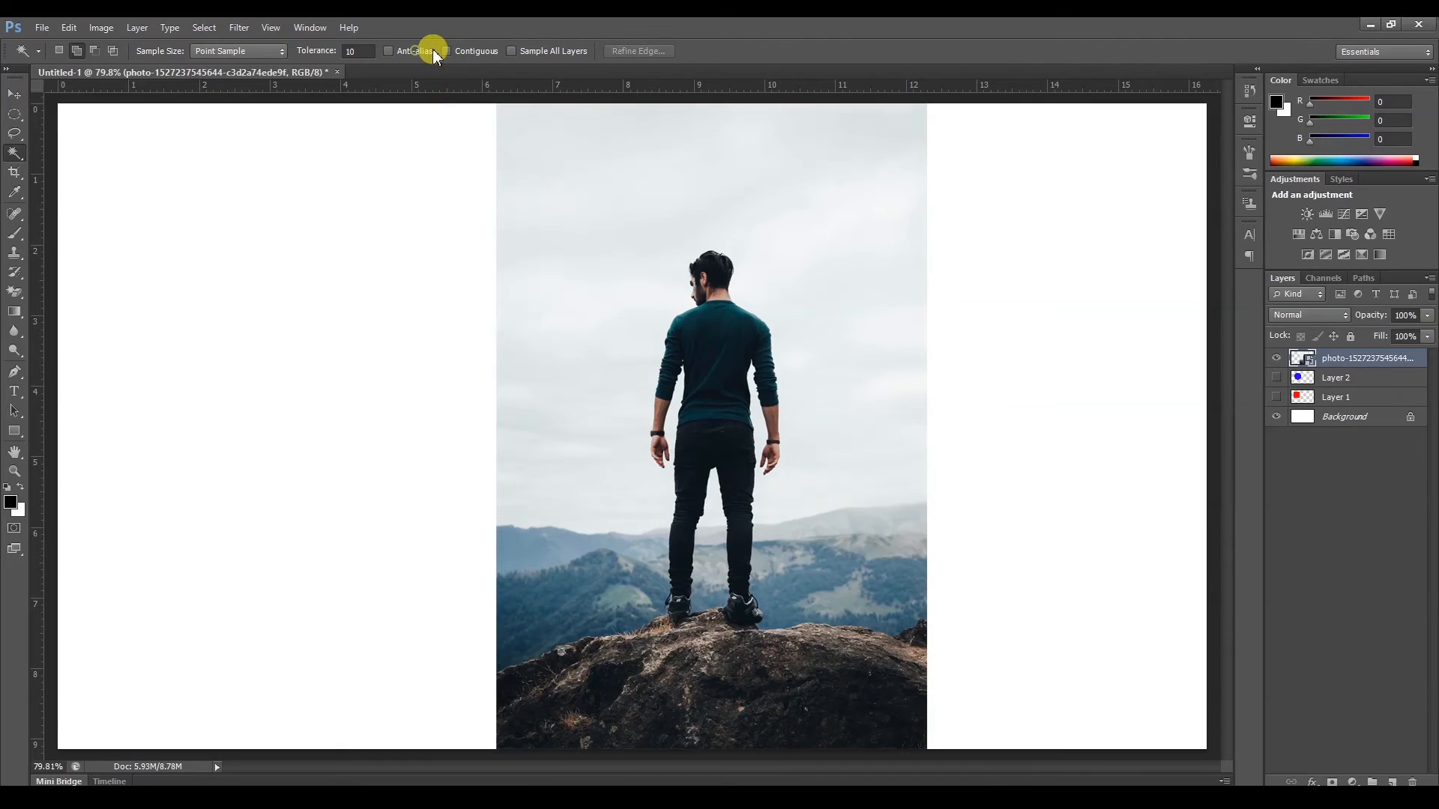
pyautogui.click(409, 49)
# Try the 3 by 3 Average sample size for the Magic Wand, and set it to 5 by 5 Average.
pyautogui.click(241, 52)
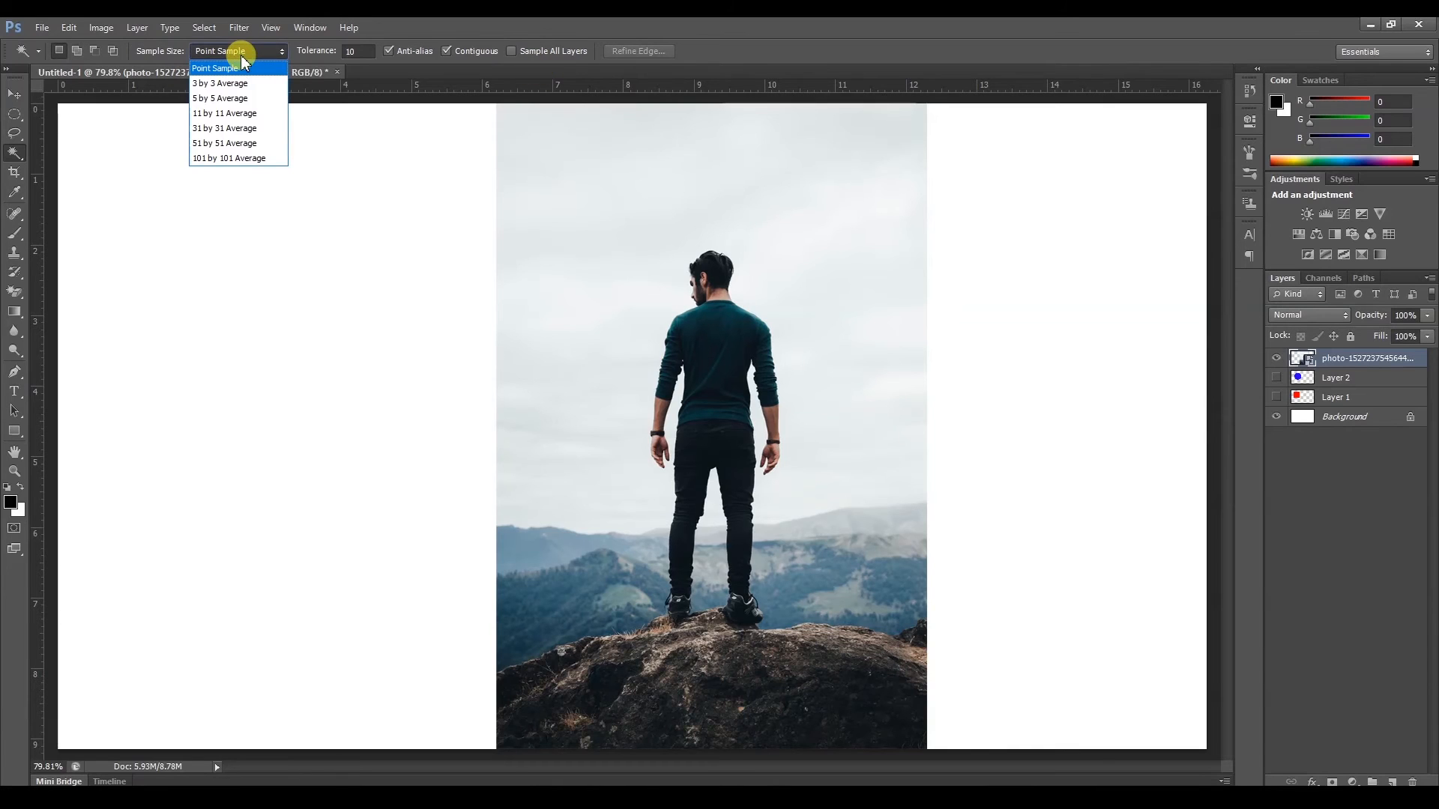
pyautogui.click(242, 55)
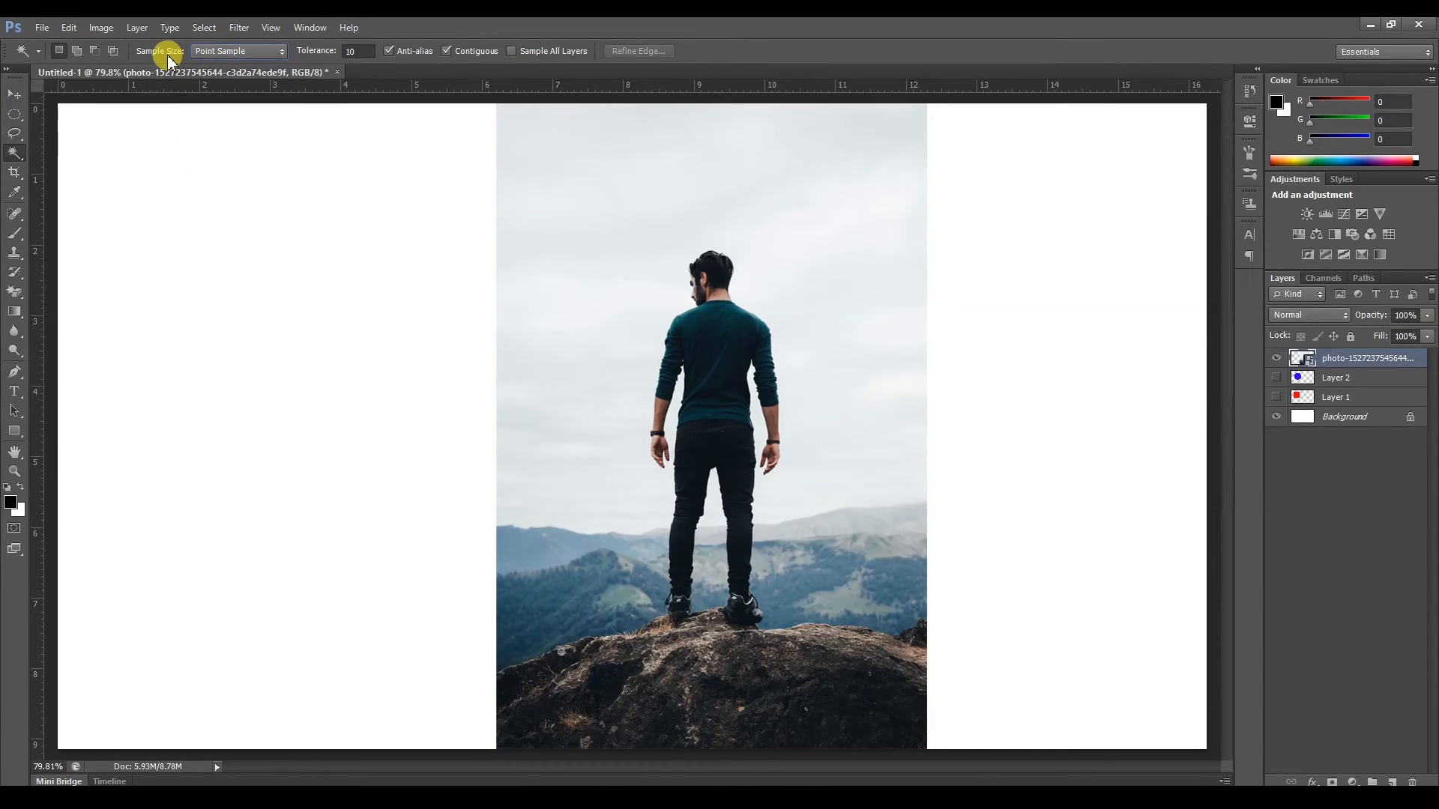
pyautogui.click(196, 56)
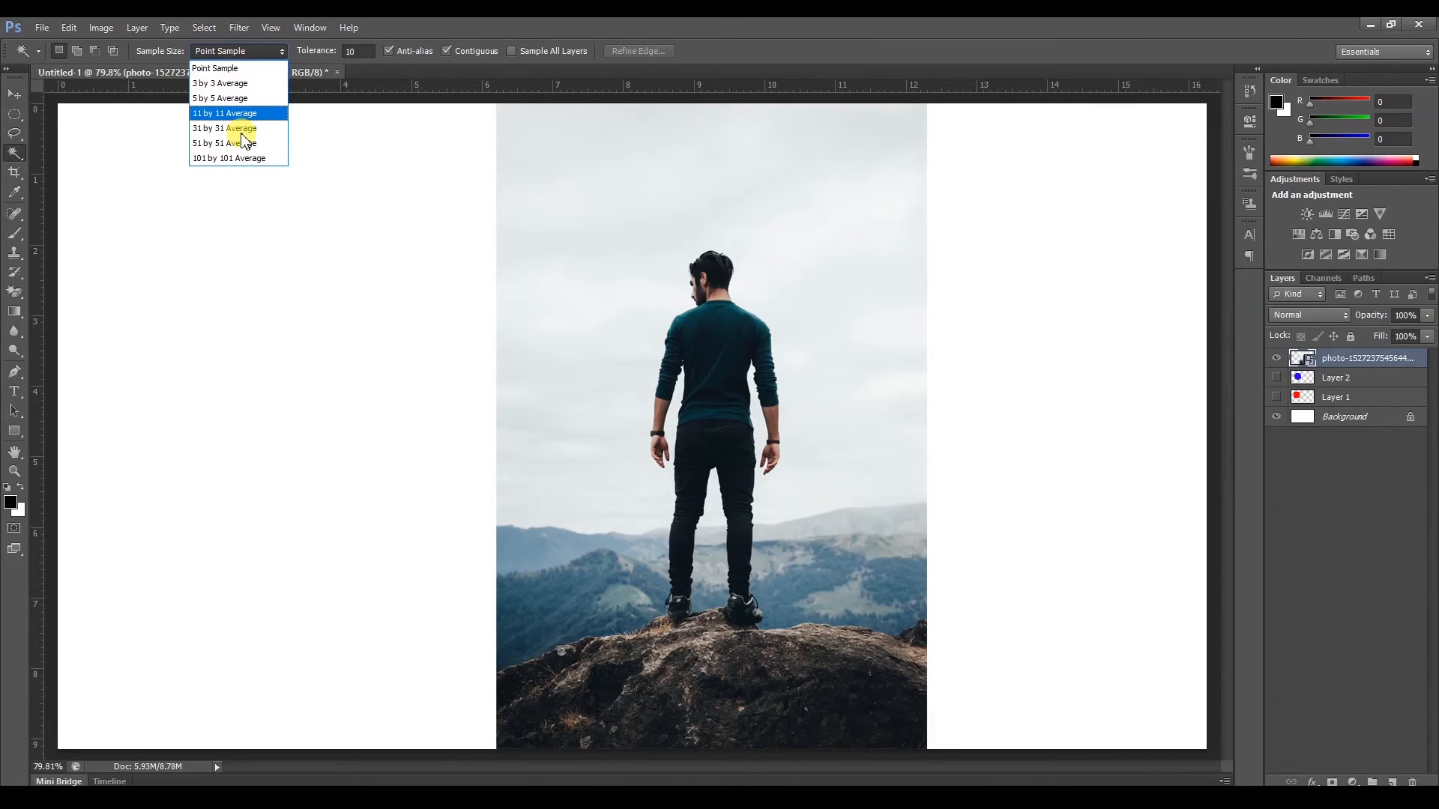
pyautogui.click(245, 76)
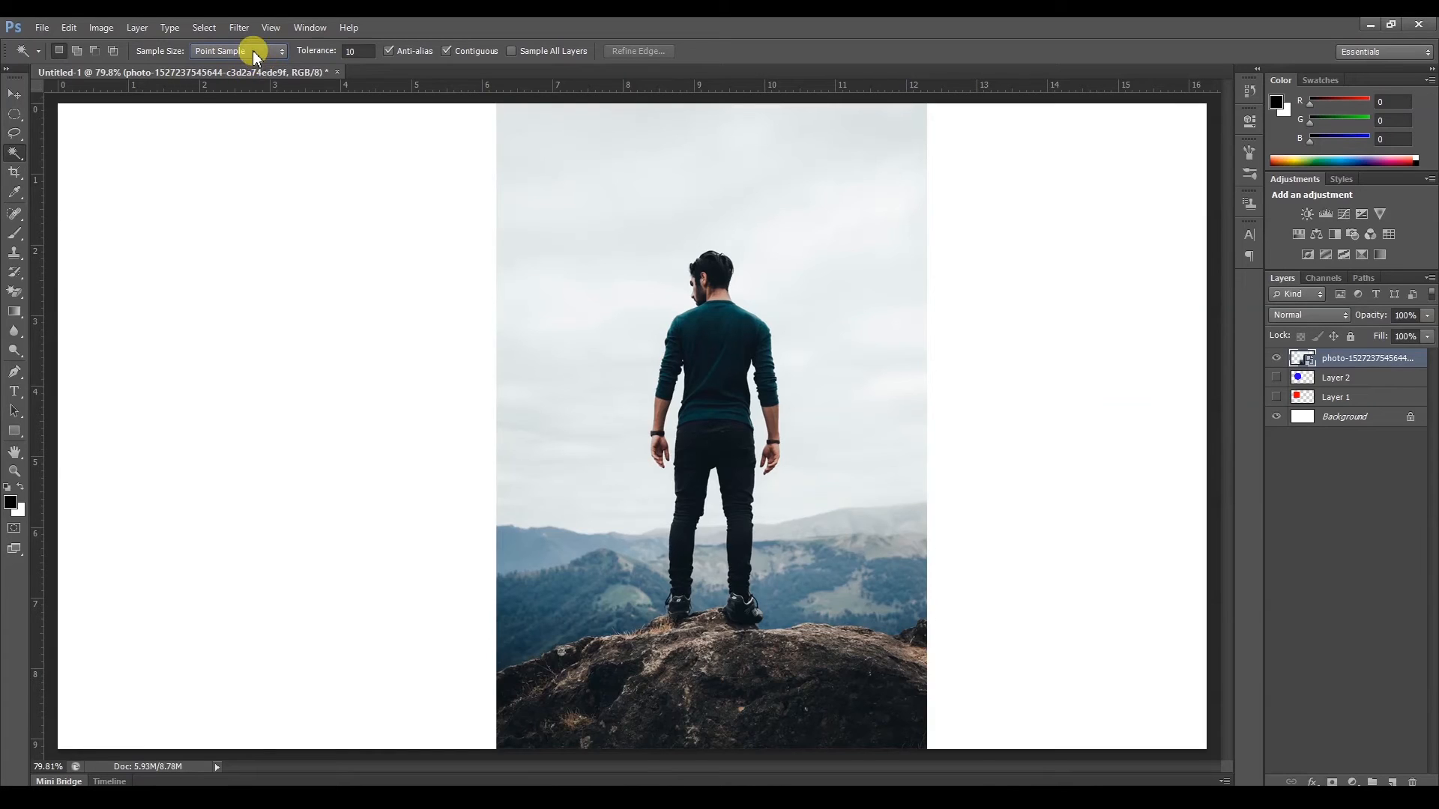
pyautogui.click(254, 51)
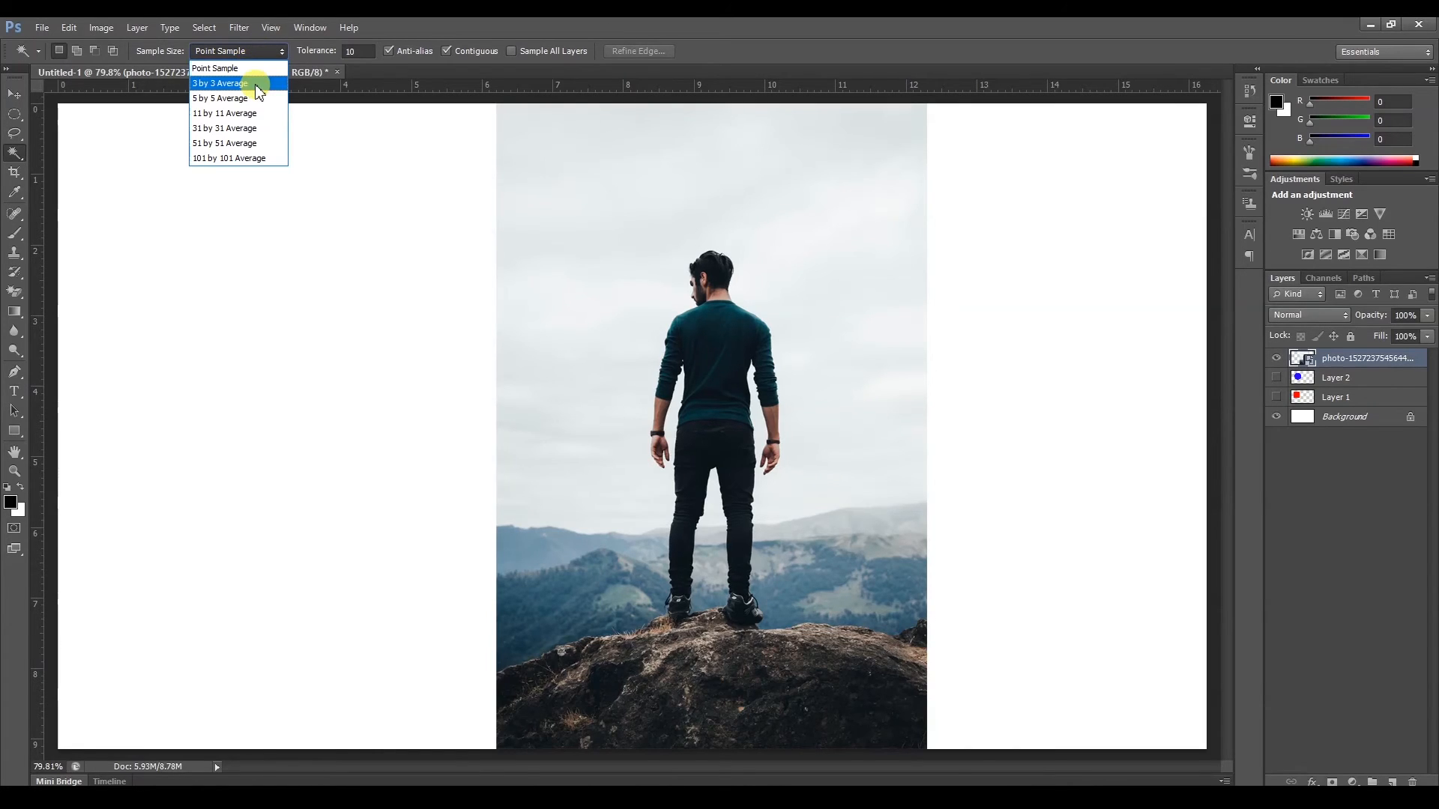
pyautogui.click(257, 85)
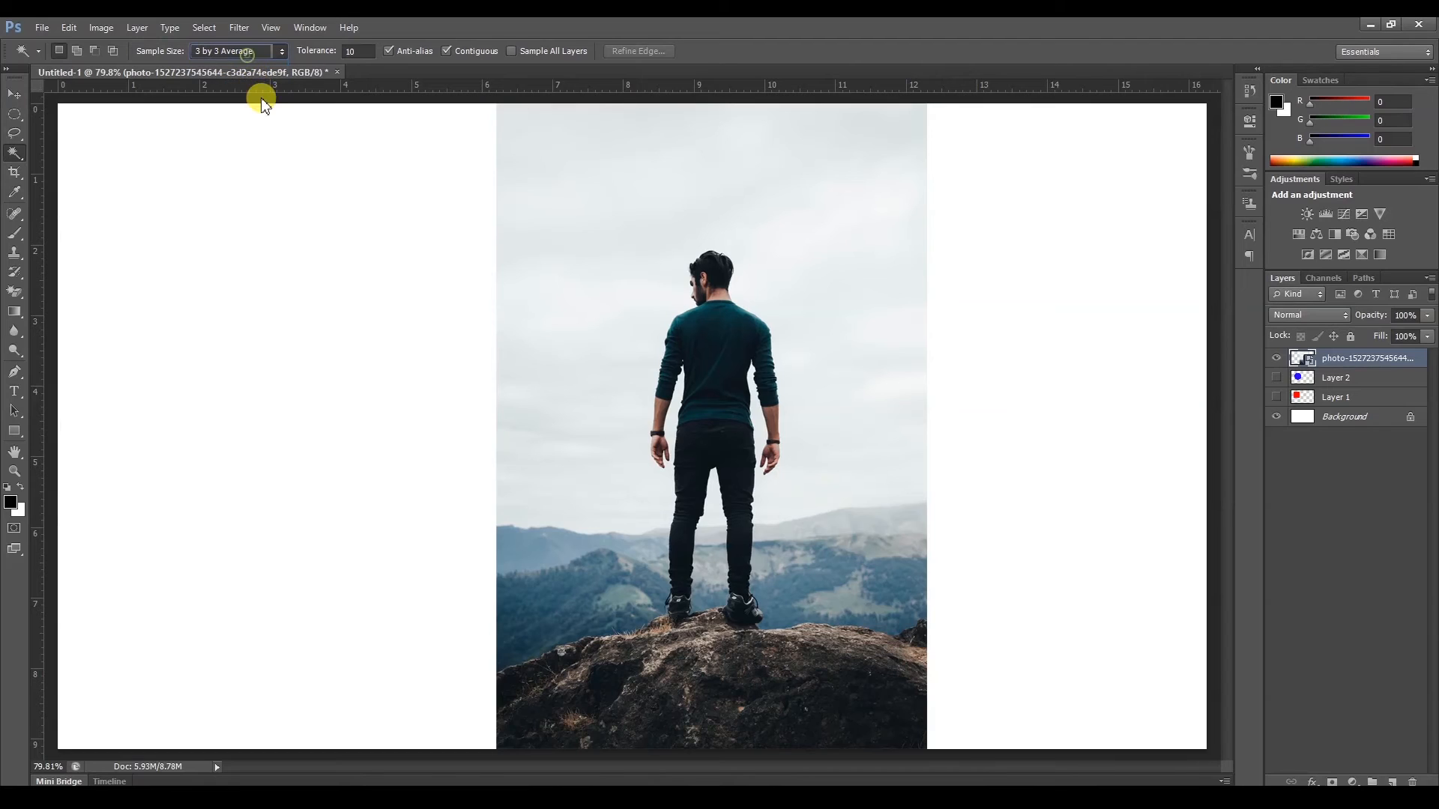
pyautogui.click(247, 54)
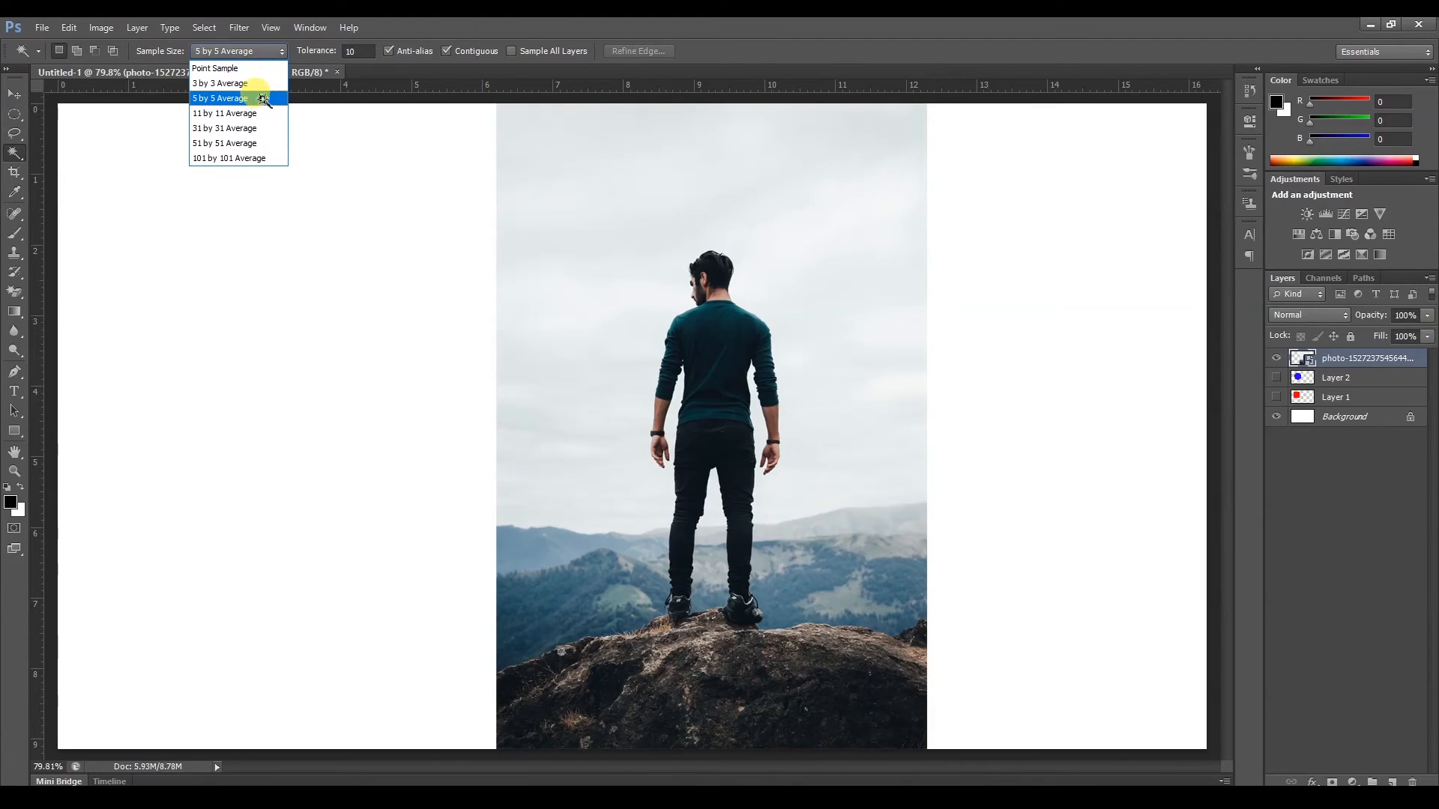
pyautogui.click(262, 99)
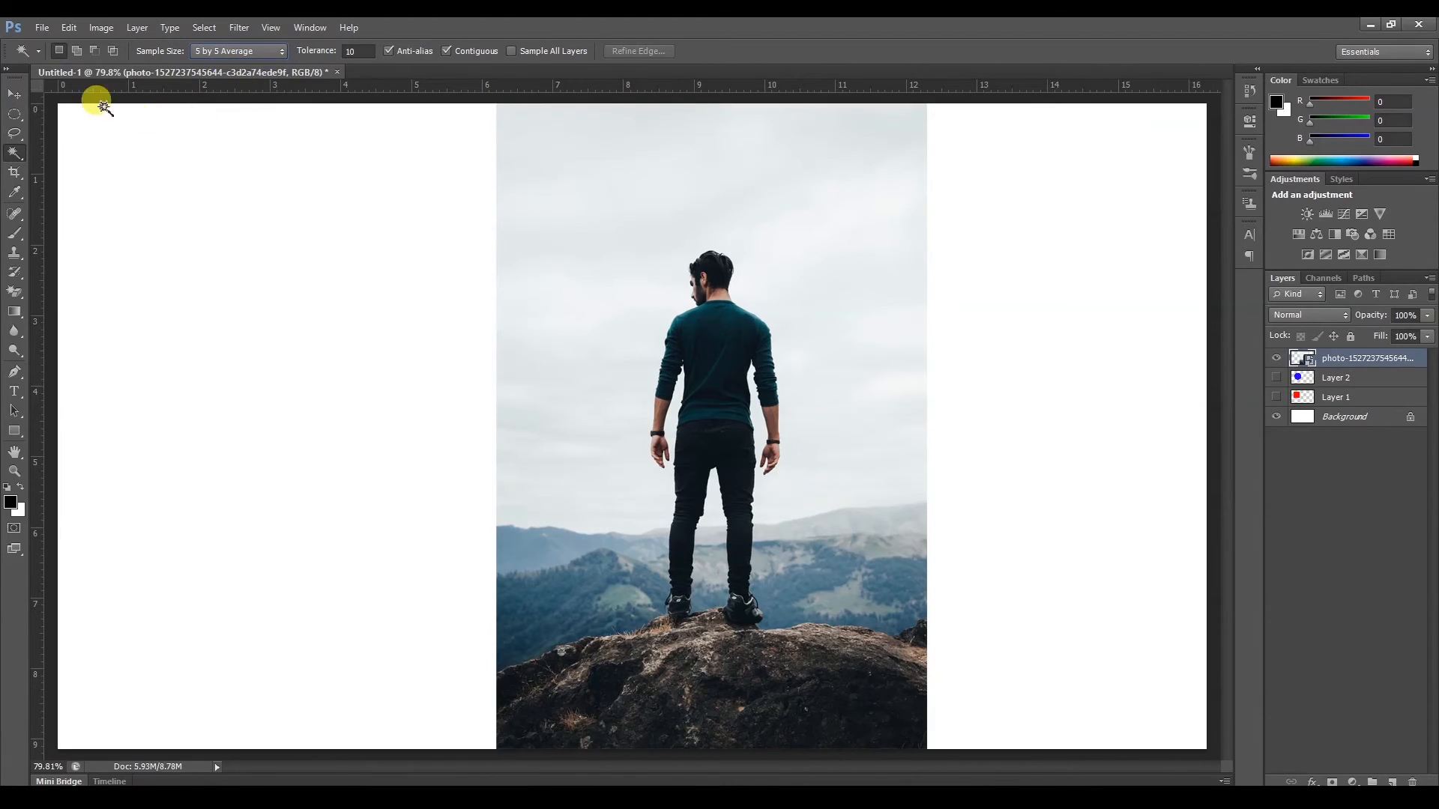
# Switch to the Rectangular Marquee tool and create a new layer above the photo.
pyautogui.click(15, 95)
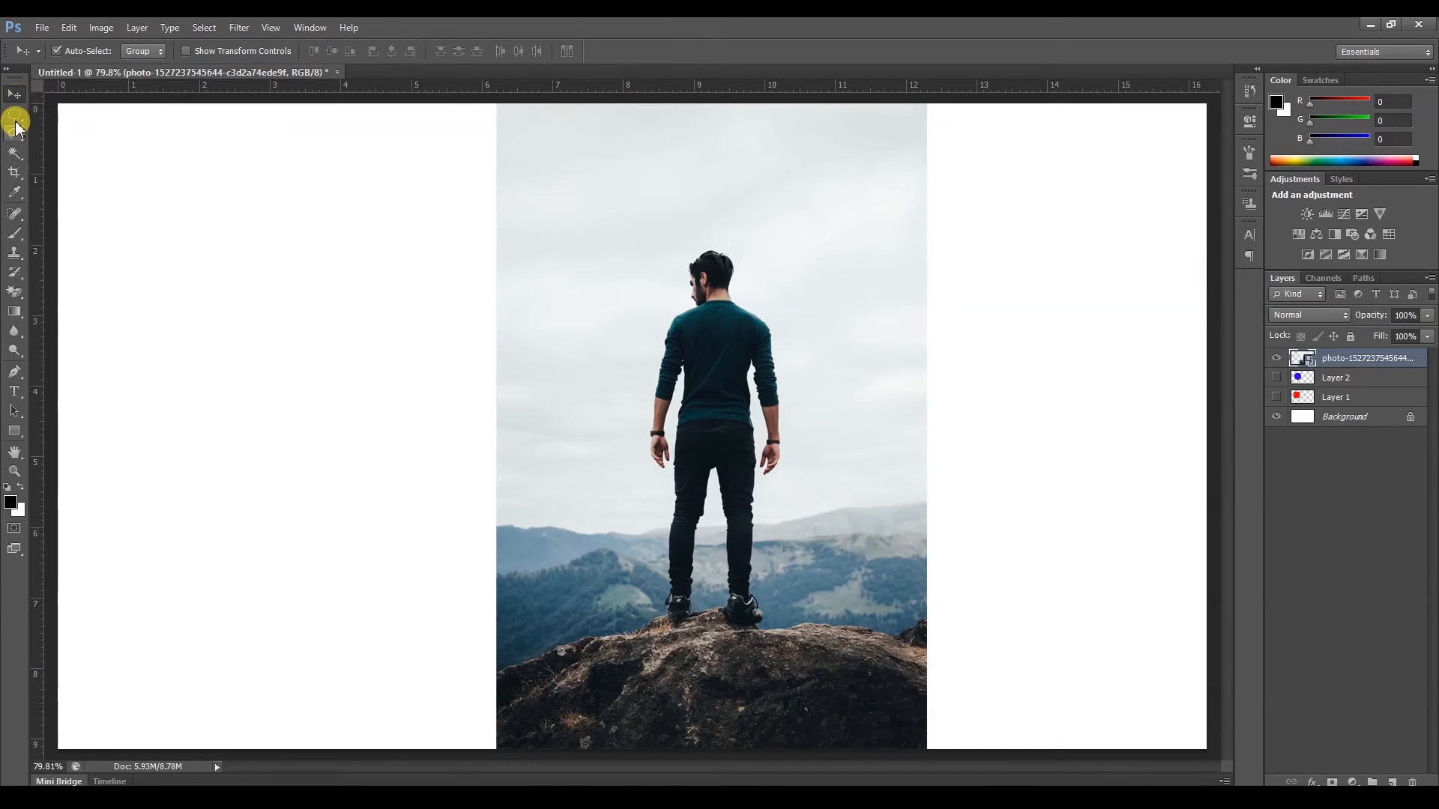
pyautogui.click(15, 119)
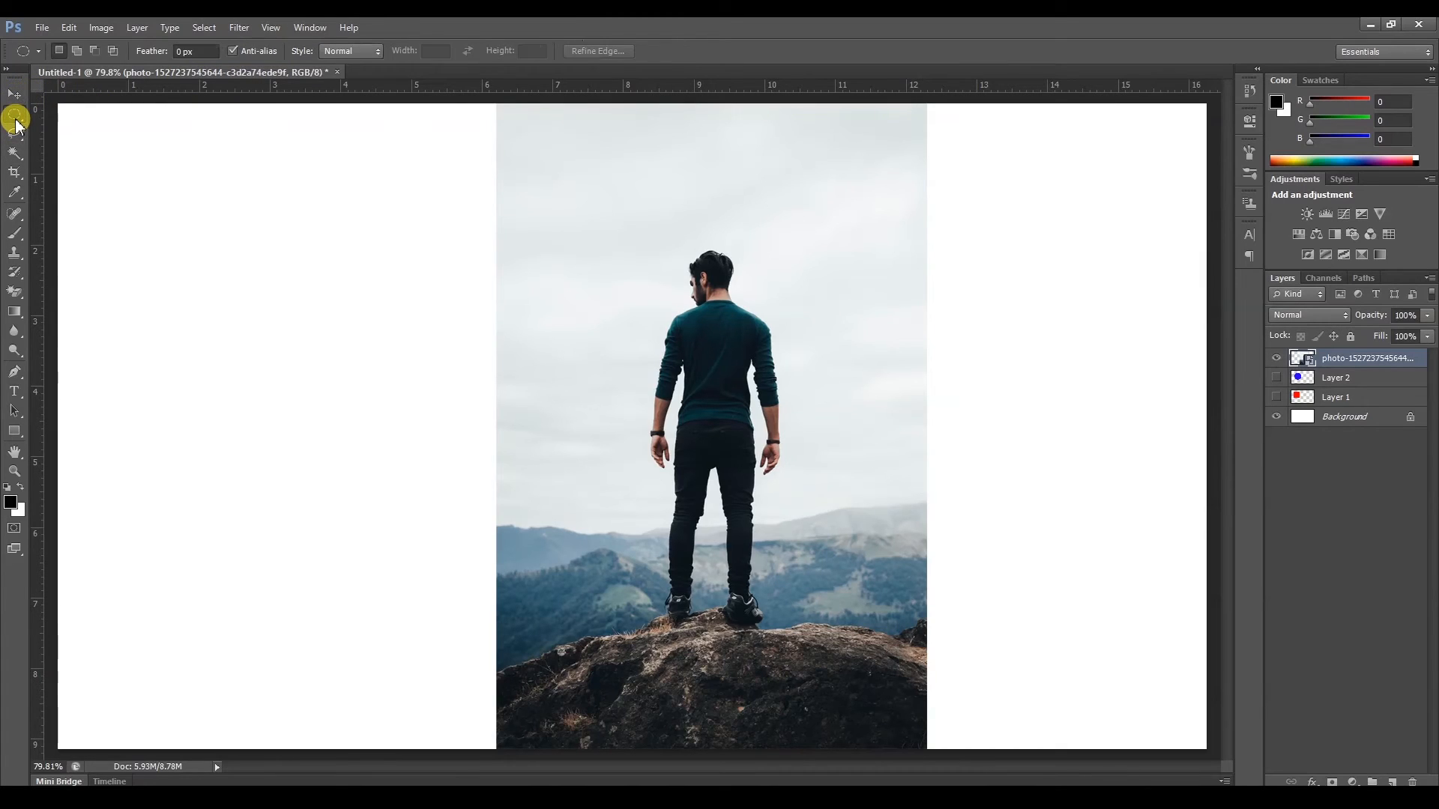
pyautogui.moveTo(16, 124); pyautogui.dragTo(49, 118)
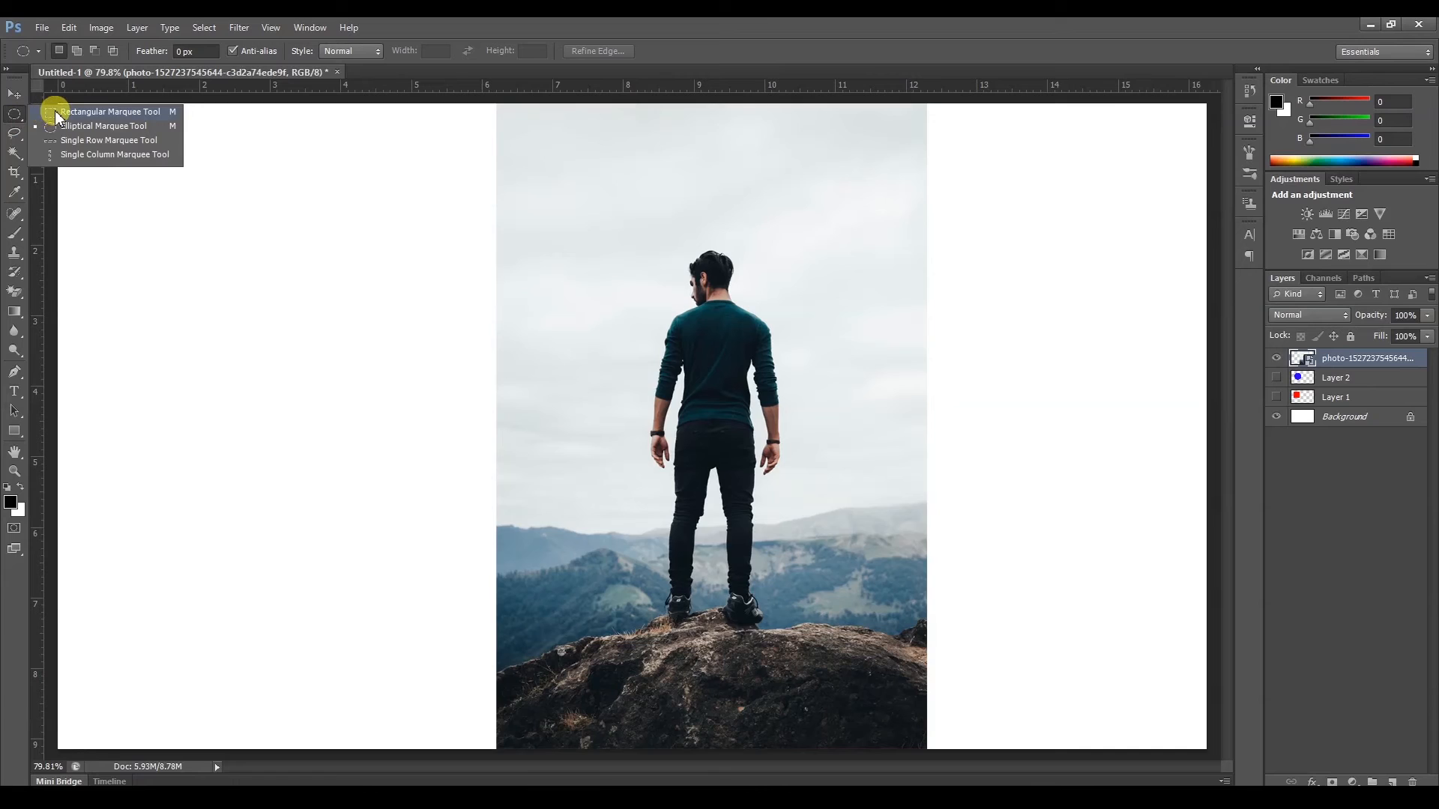
pyautogui.click(57, 114)
pyautogui.hotkey('ctrl', 'shift', 'n')
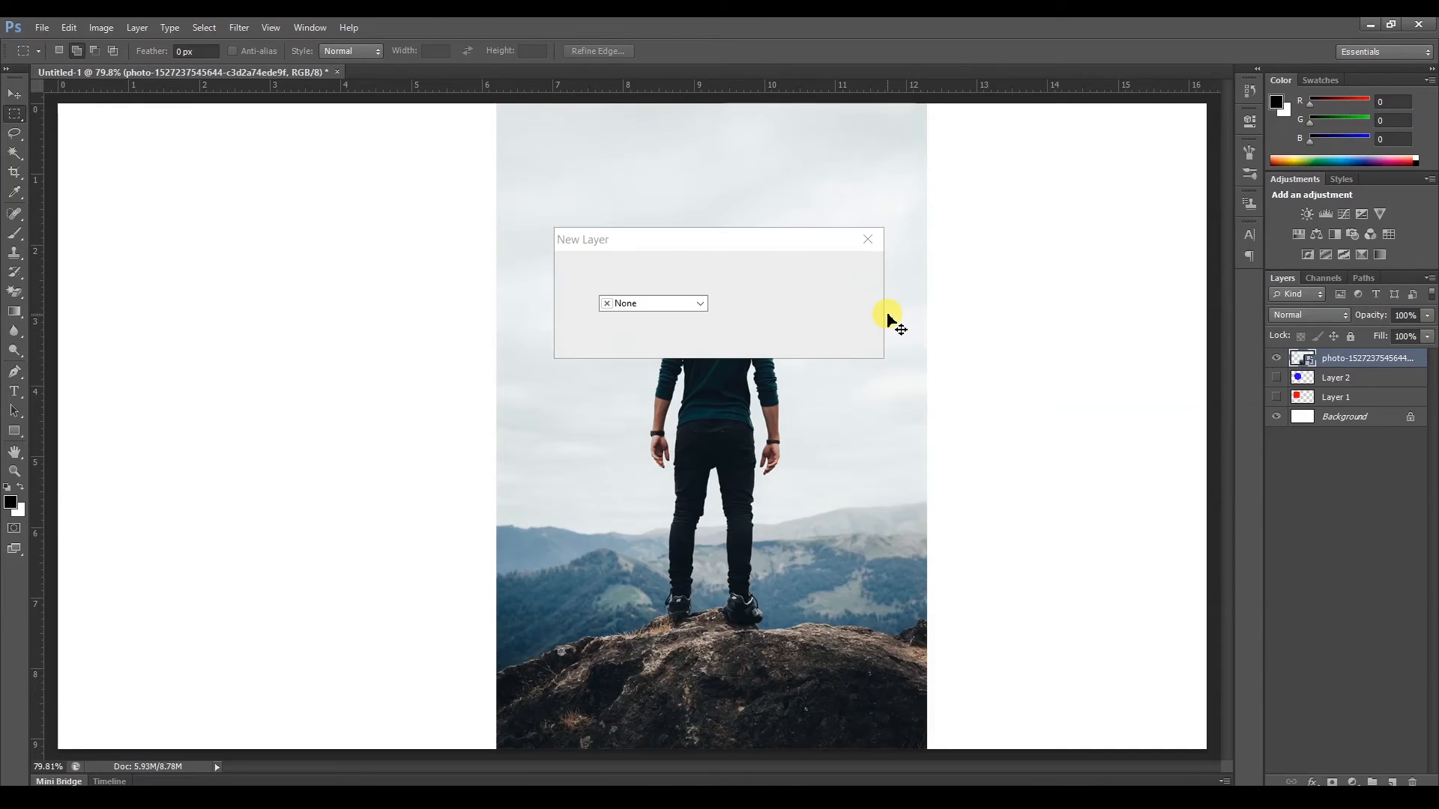
pyautogui.press('Escape')
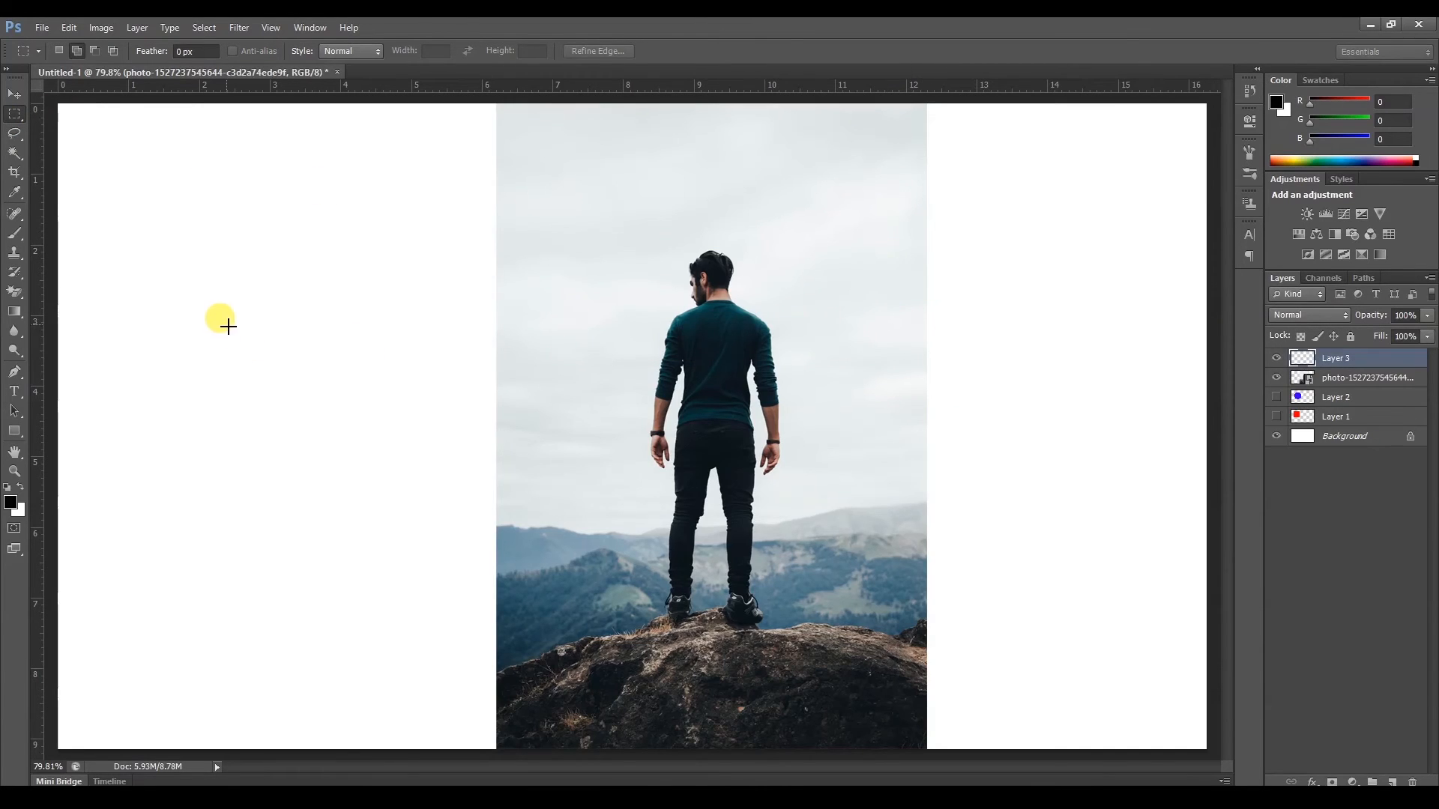
# Select a small square on the blank canvas beside the photo, fill it black and duplicate it into a 4 by 4 grid.
pyautogui.moveTo(229, 291); pyautogui.dragTo(258, 321)
pyautogui.hotkey('ctrl', 'd')
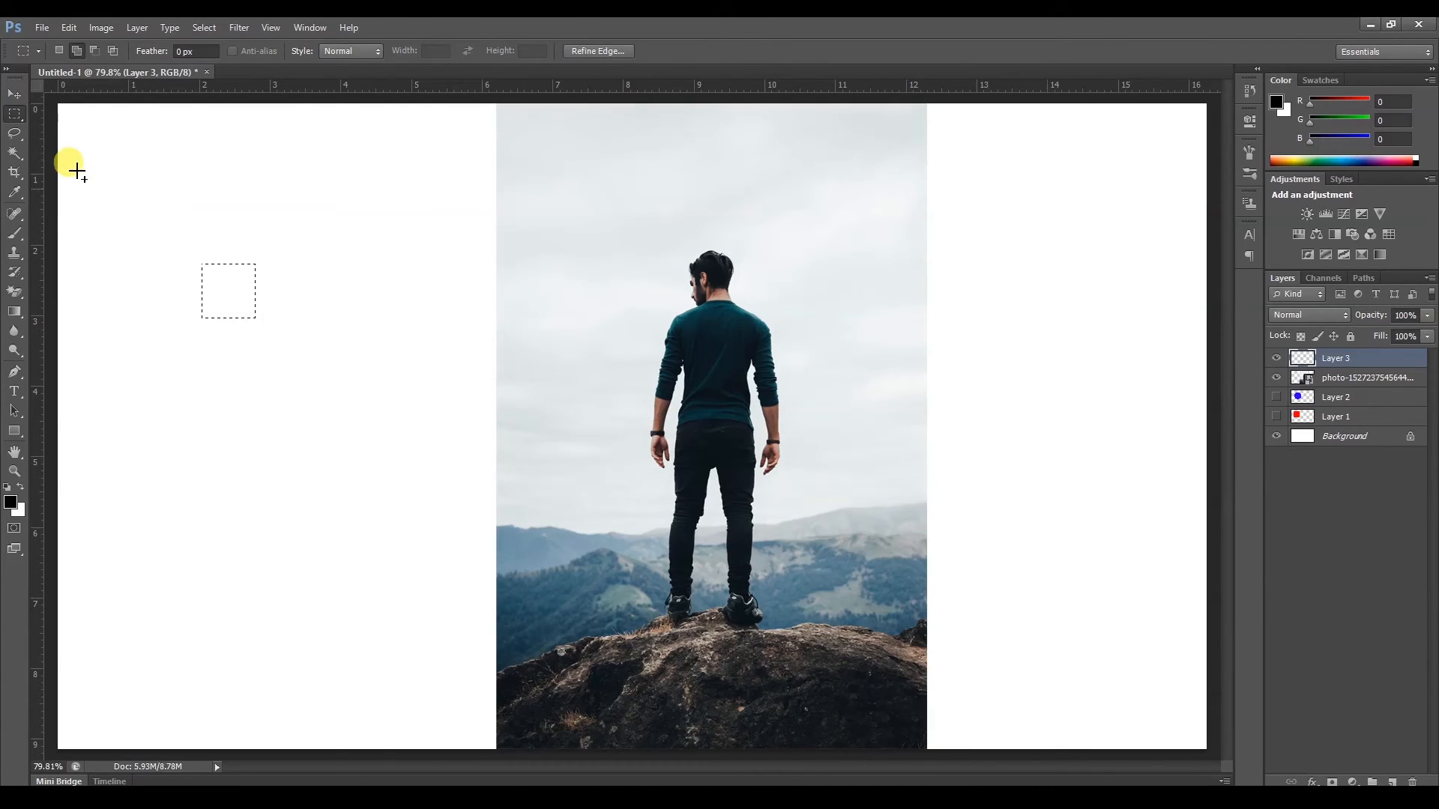
pyautogui.click(17, 95)
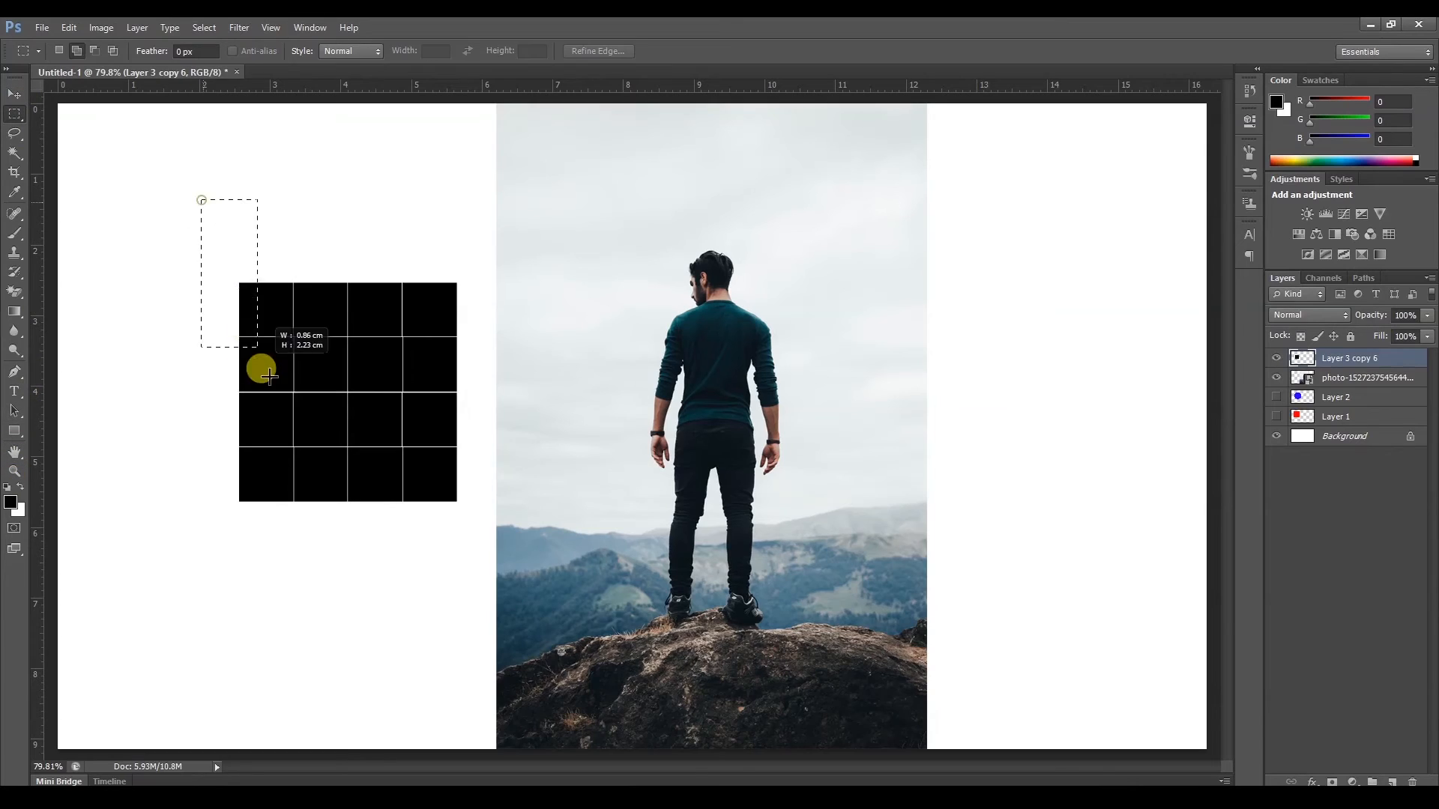
# Add overlapping rectangular selections over the black grid to take in its upper-left 3 by 3 squares.
pyautogui.moveTo(260, 349); pyautogui.dragTo(295, 446)
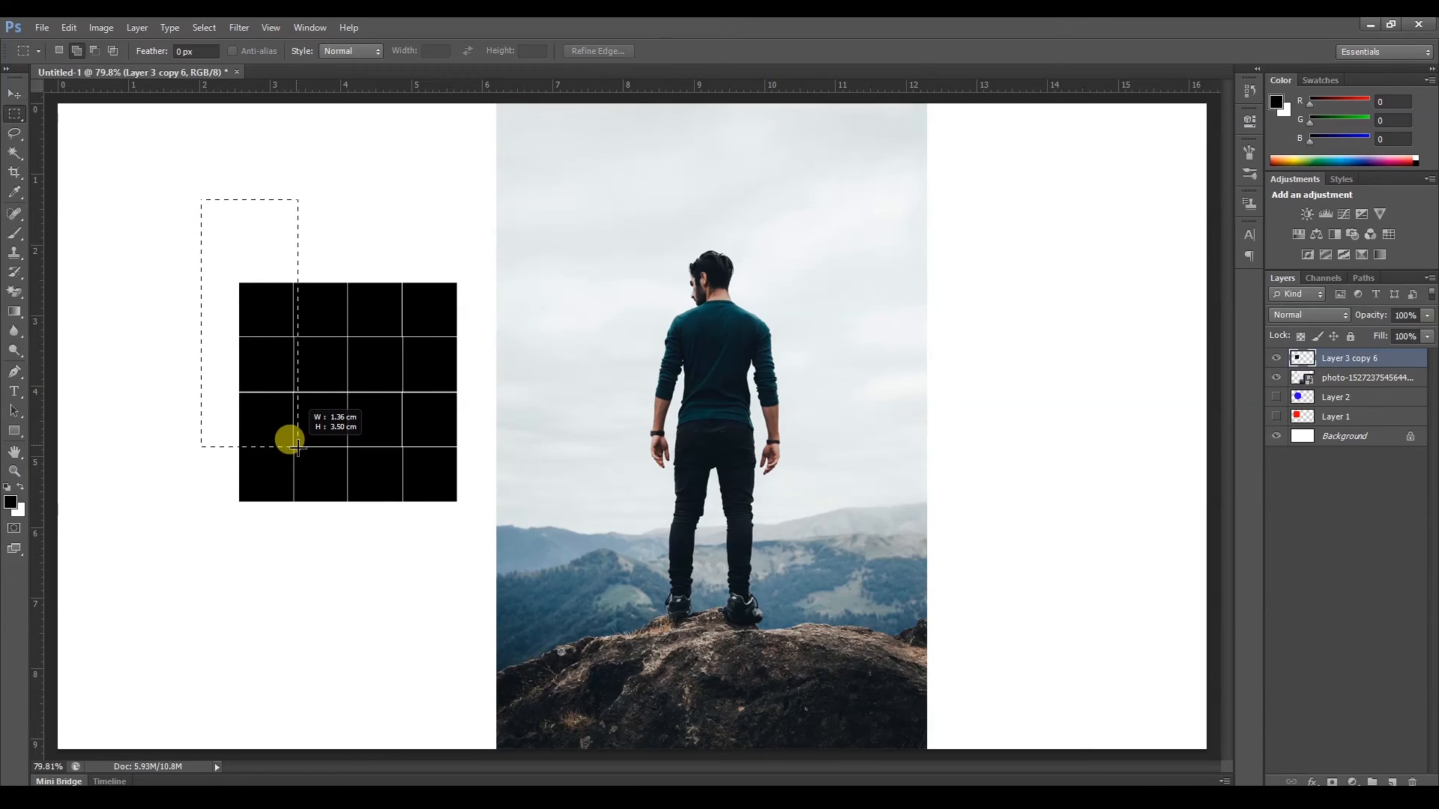
pyautogui.moveTo(180, 225); pyautogui.dragTo(403, 336)
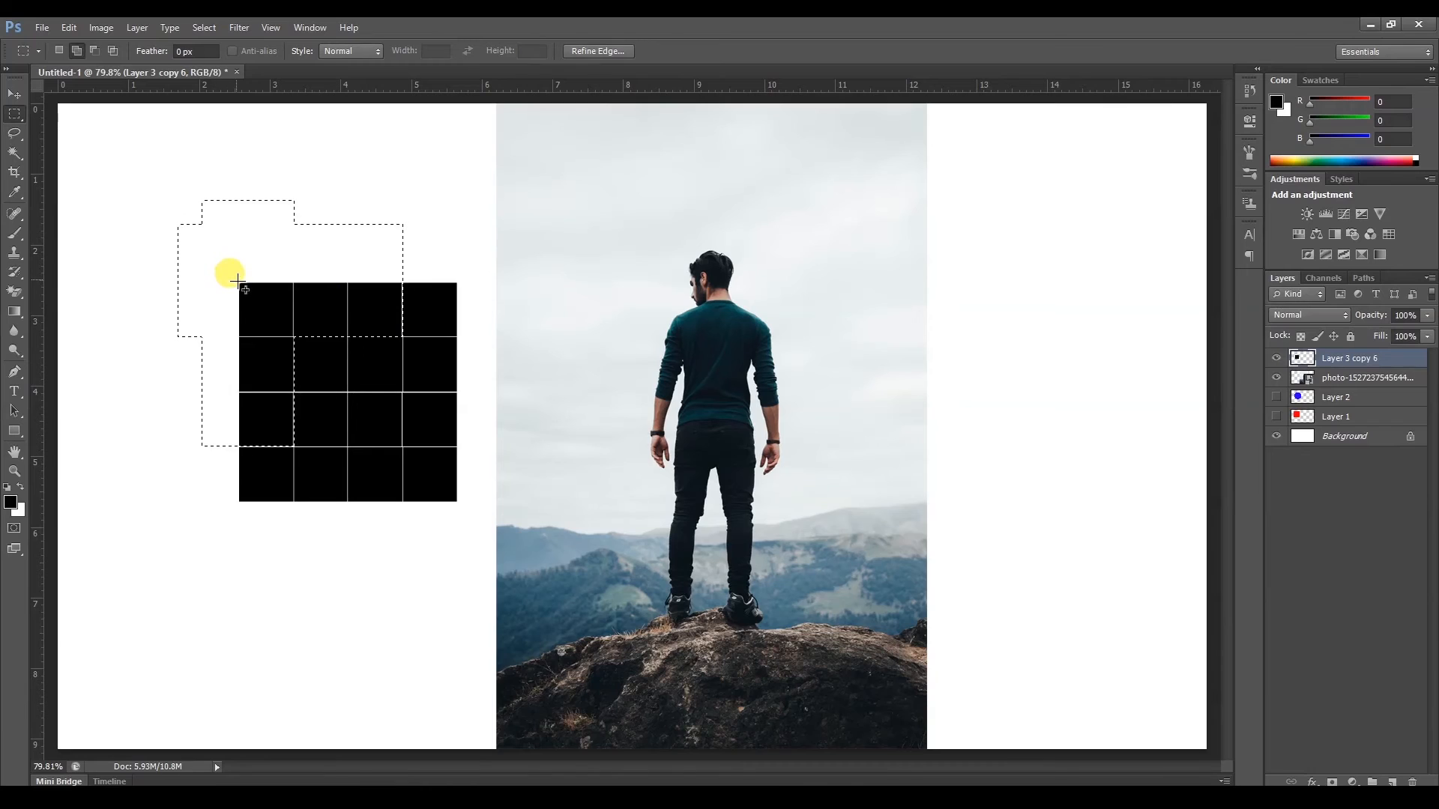
pyautogui.moveTo(237, 280); pyautogui.dragTo(402, 445)
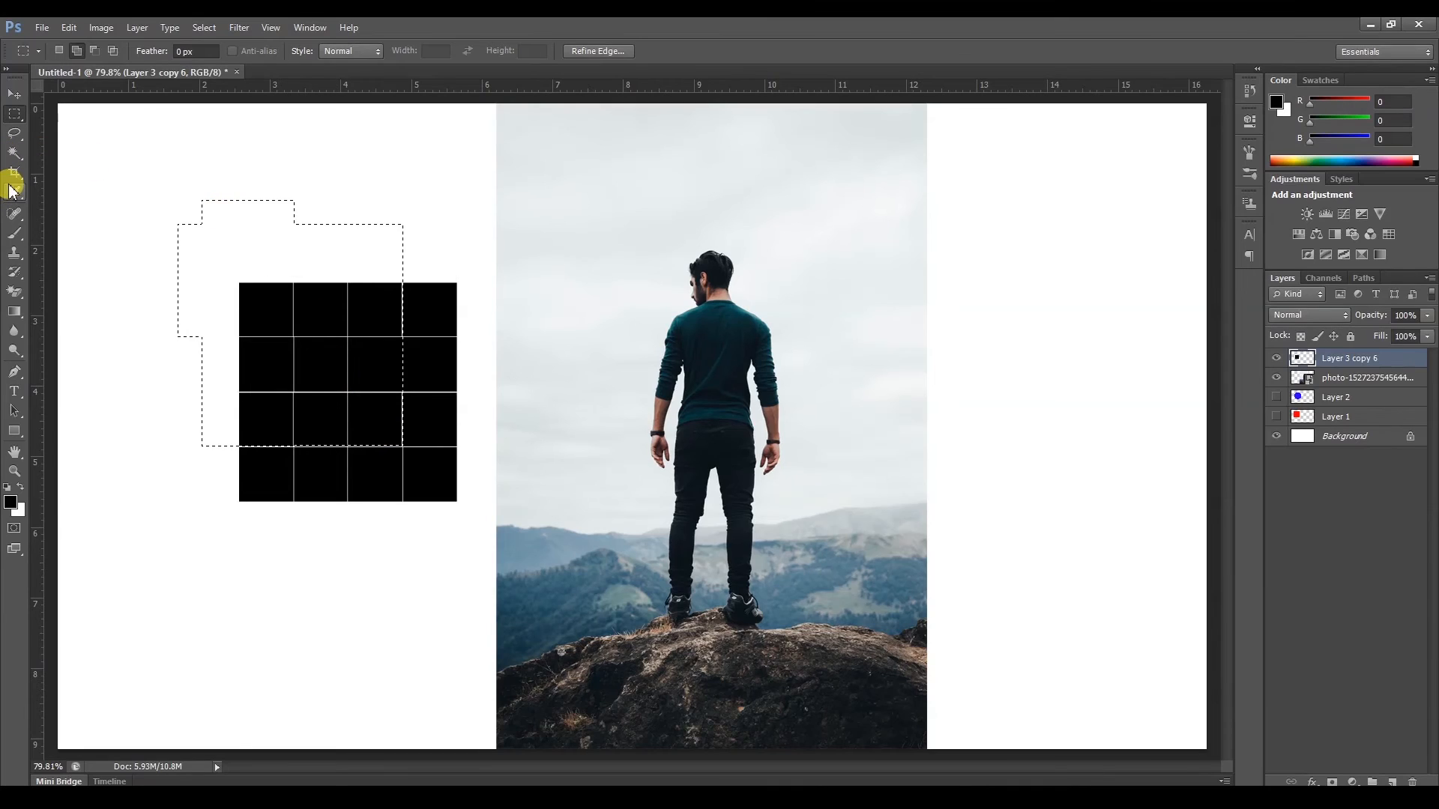
# Clear the grid selection, sample the sky on the photo layer with the Magic Wand at tolerance 10, and deselect it.
pyautogui.click(12, 154)
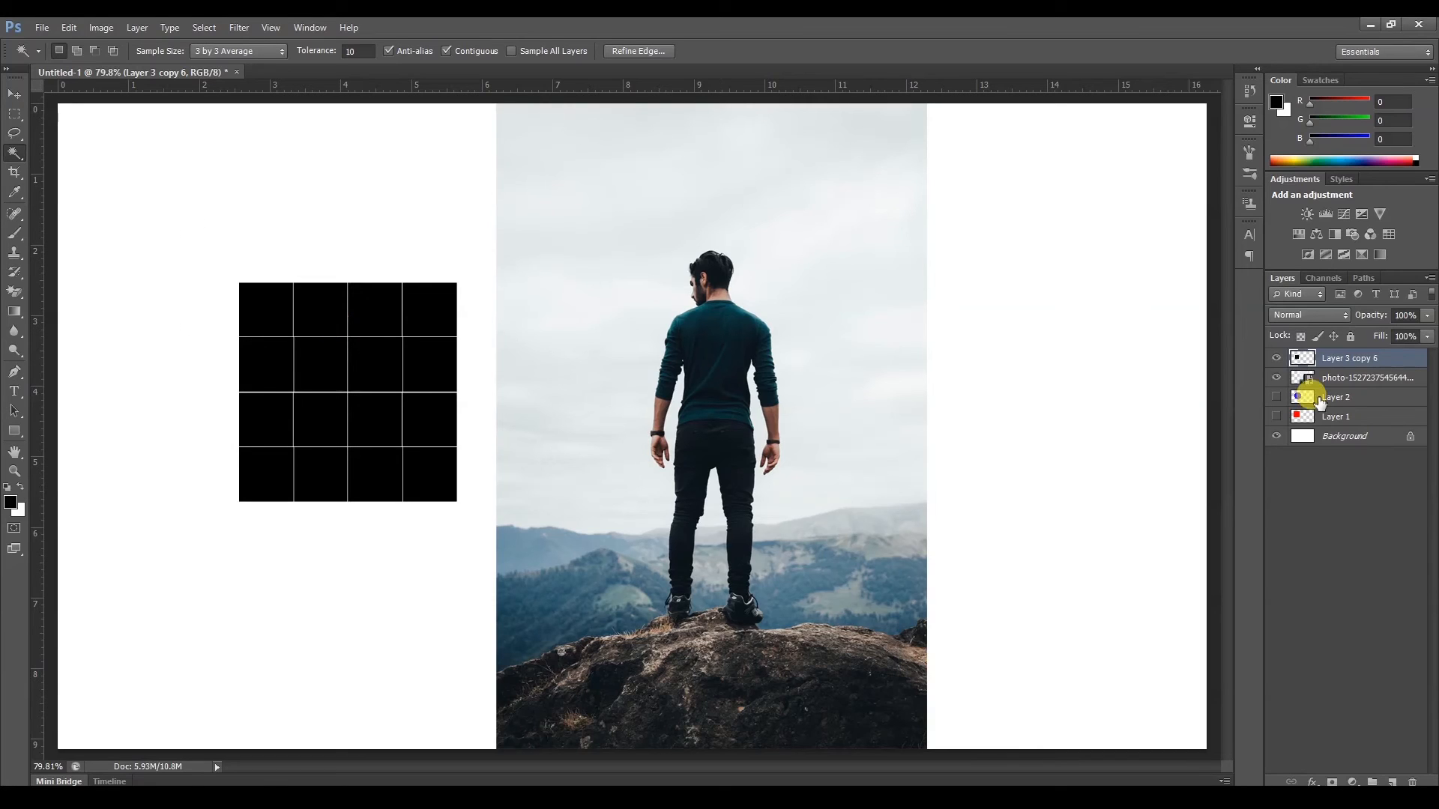
pyautogui.hotkey('ctrl', 'd')
pyautogui.click(1361, 377)
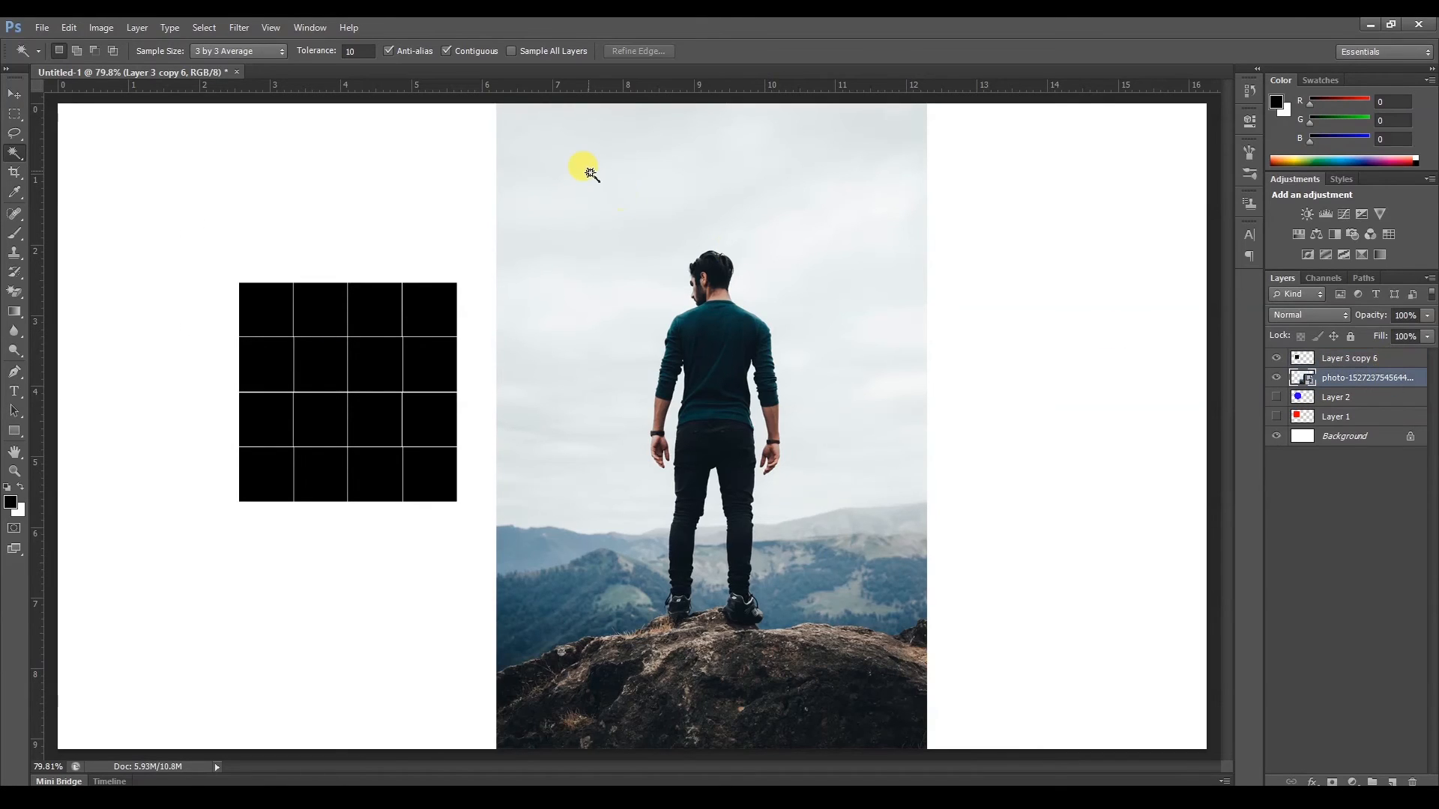
pyautogui.click(608, 211)
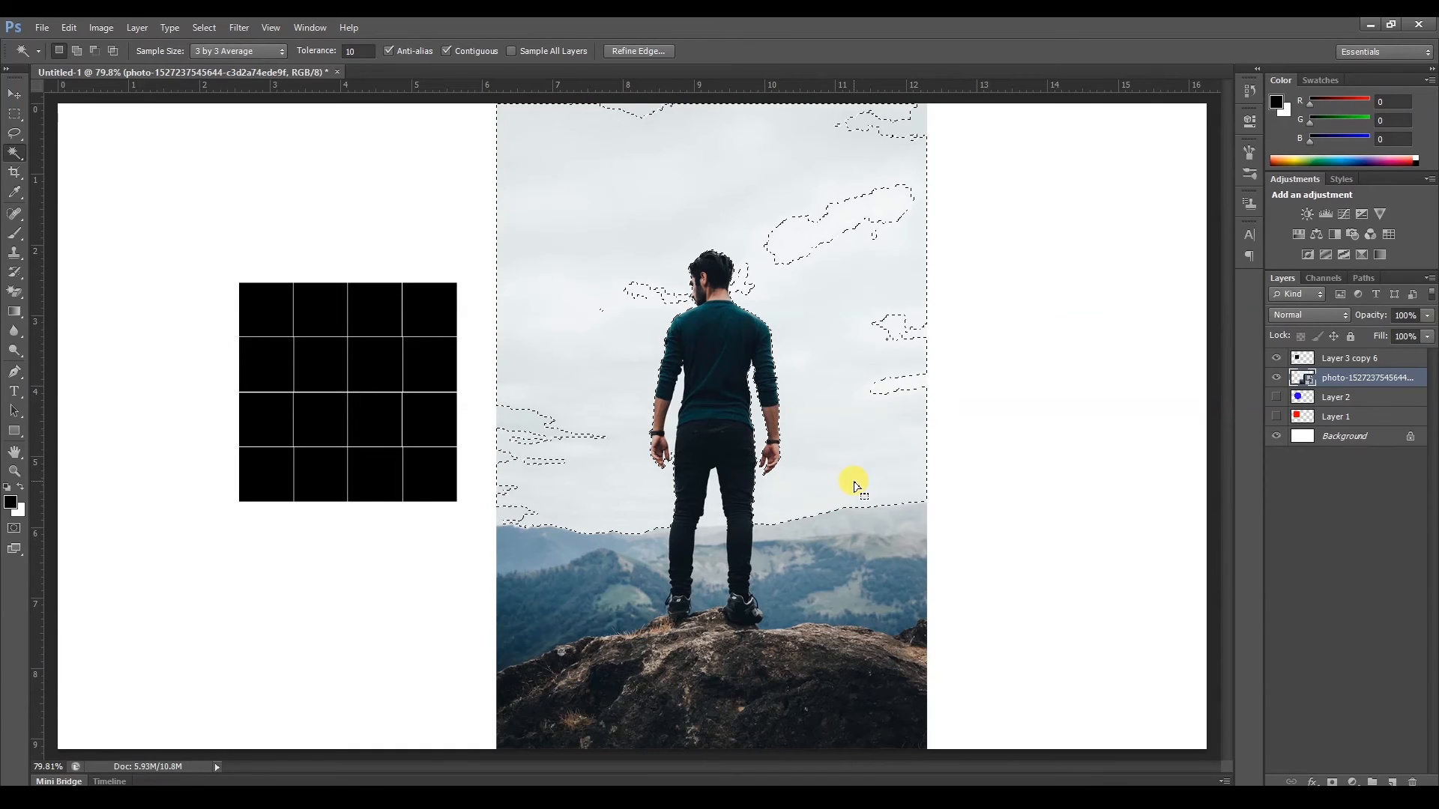
pyautogui.hotkey('ctrl', 'd')
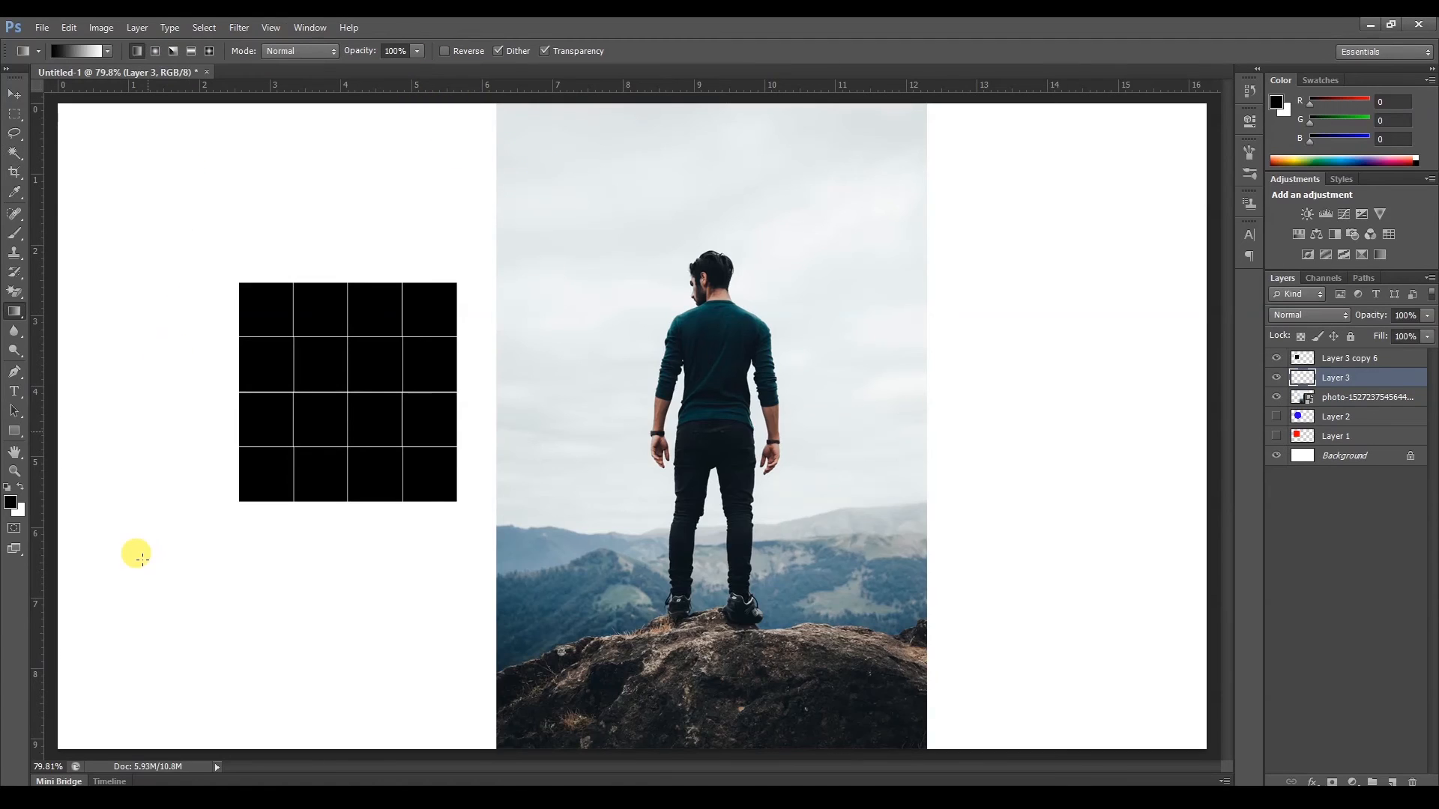
# Draw a vertical black-to-white gradient on a new layer and sample its black area with the Magic Wand at tolerance 10.
pyautogui.moveTo(142, 173); pyautogui.dragTo(142, 313)
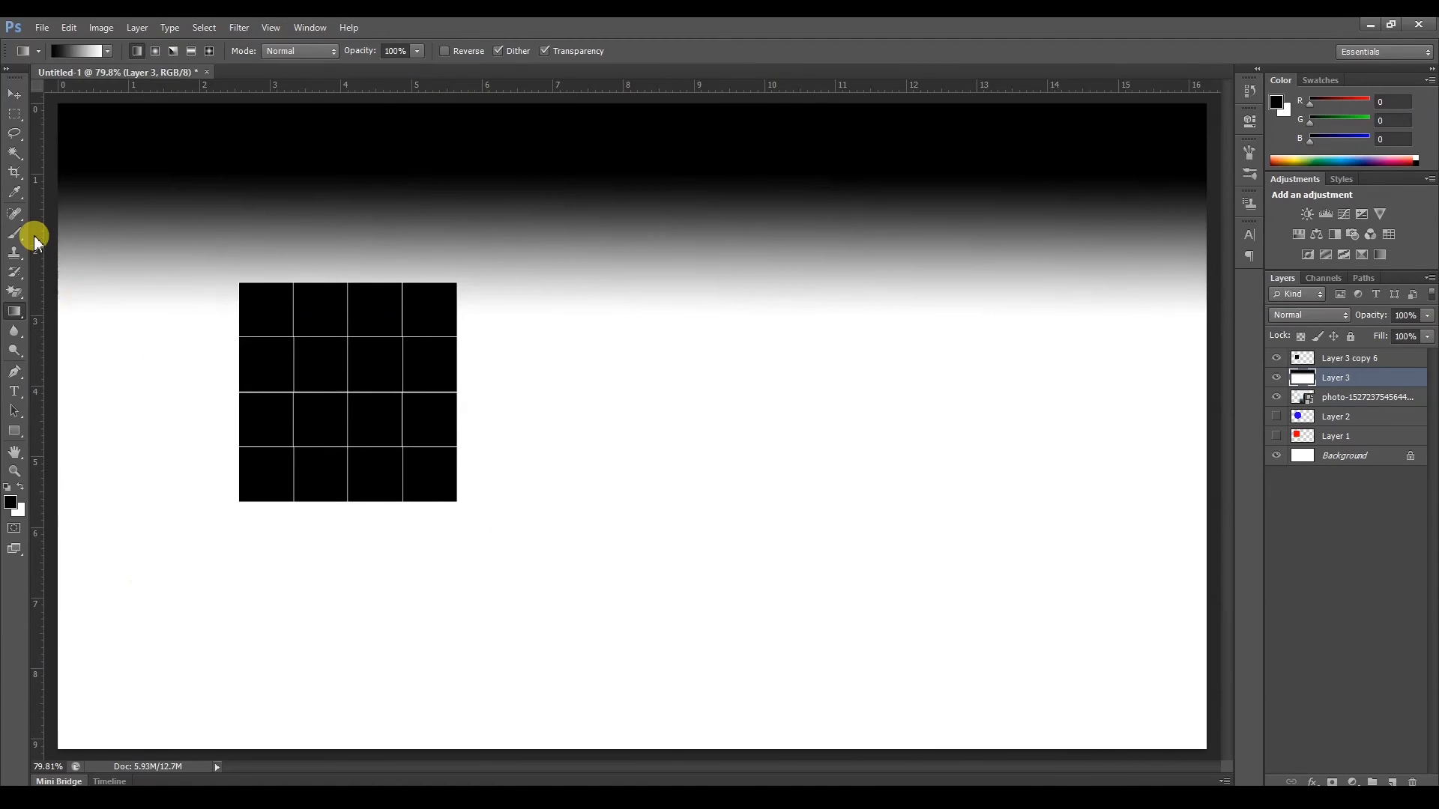
pyautogui.click(14, 93)
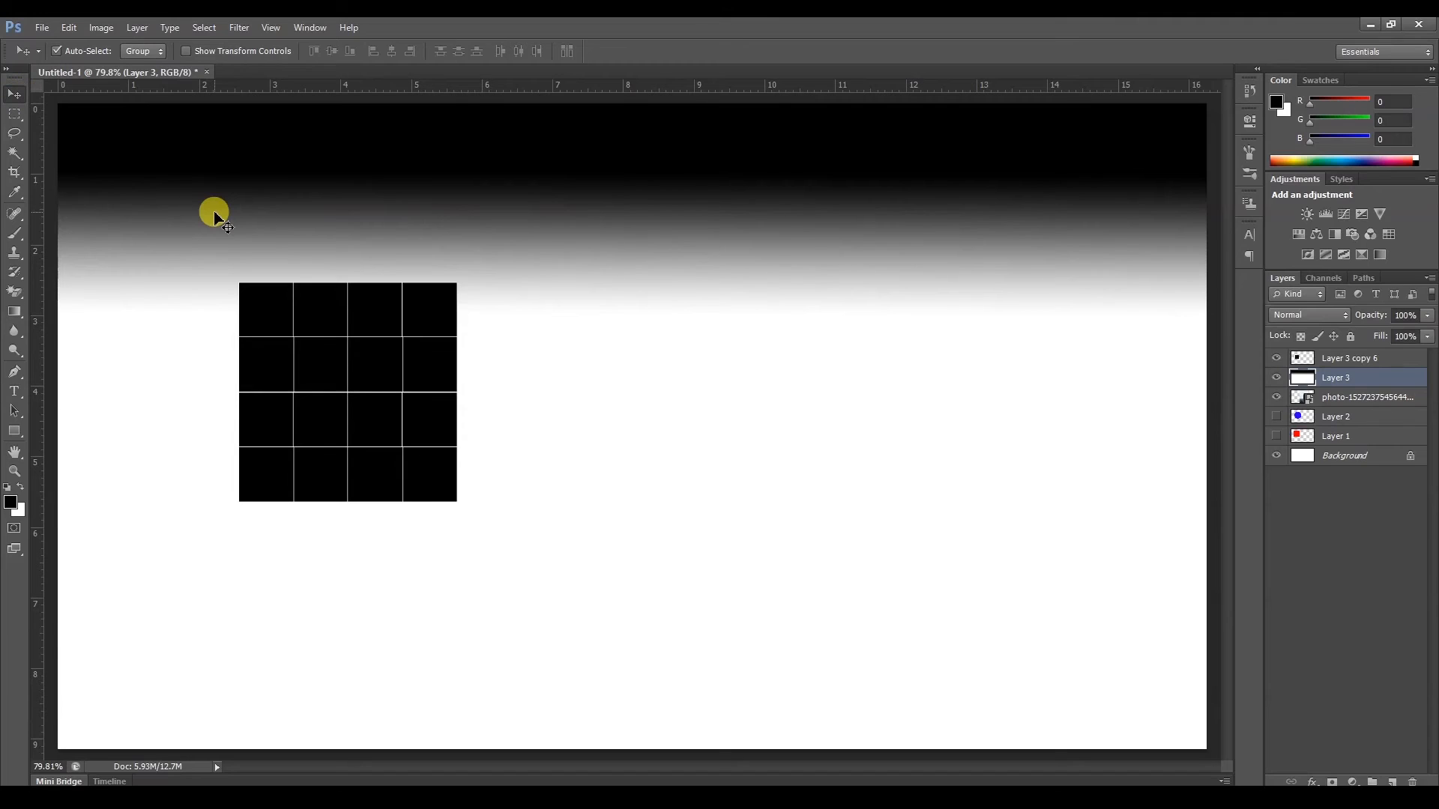
pyautogui.click(14, 153)
pyautogui.click(350, 136)
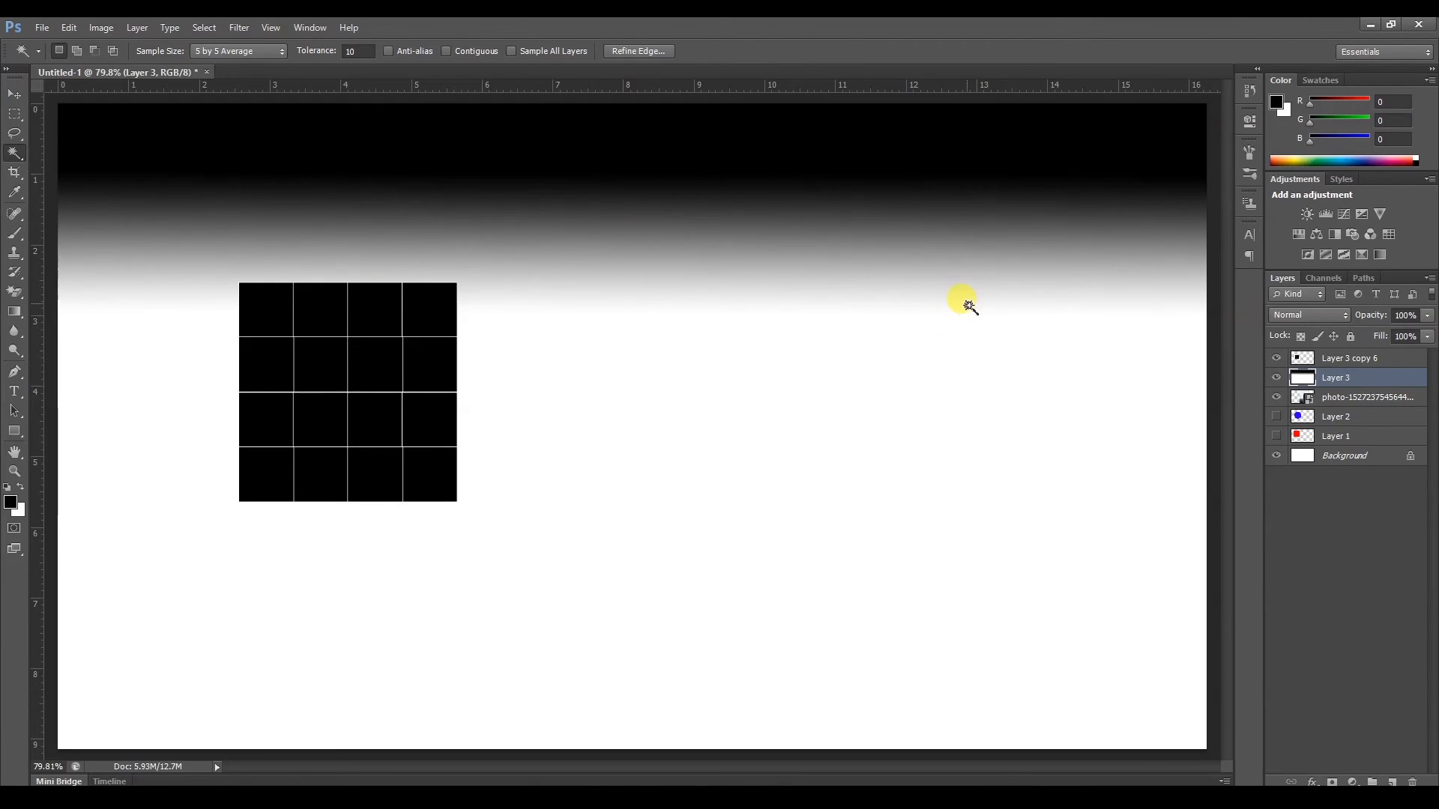
pyautogui.hotkey('ctrl', 'd')
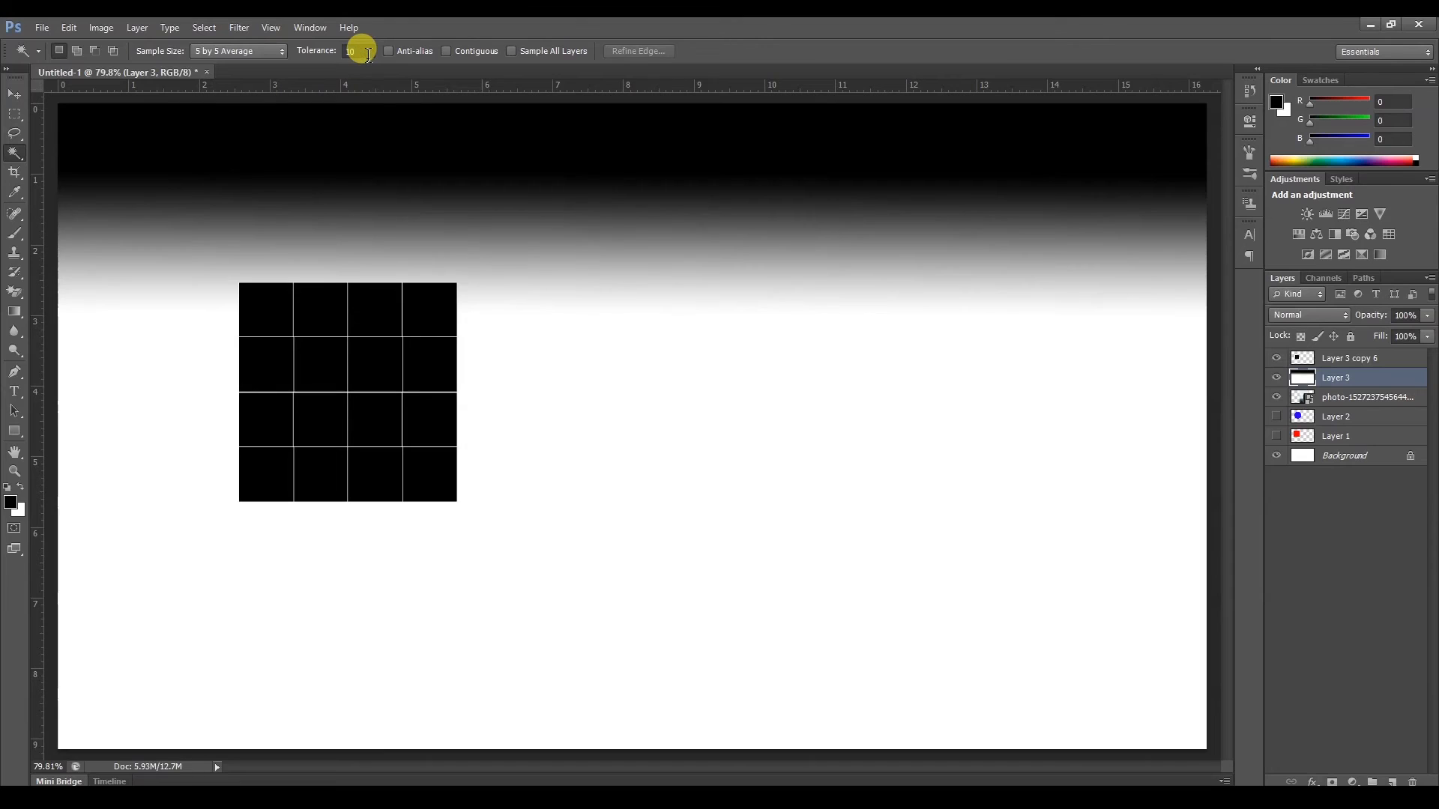
pyautogui.press('Delete')
pyautogui.press('Delete')
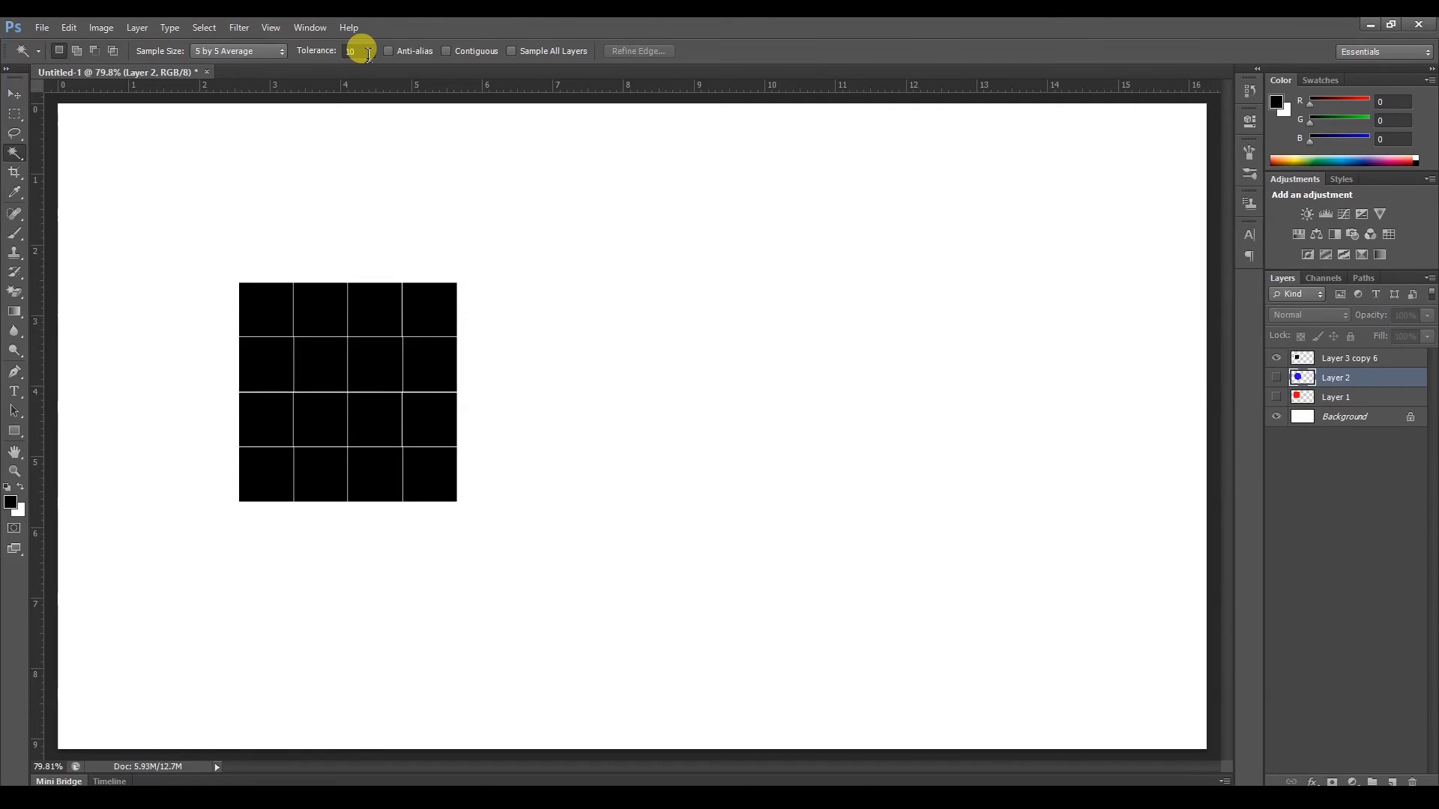
pyautogui.hotkey('ctrl', 'alt', 'z')
pyautogui.hotkey('ctrl', 'alt', 'z')
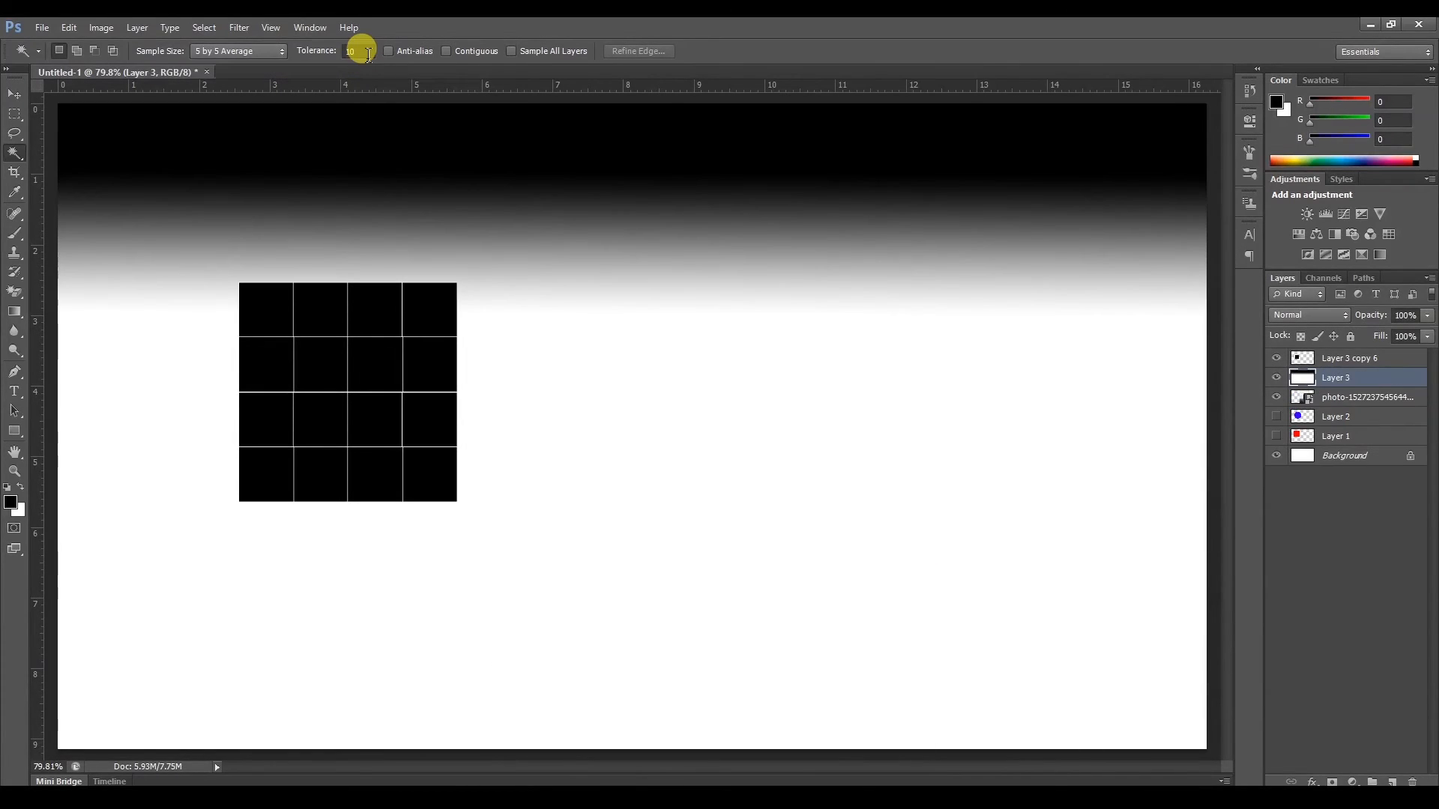
# Set the Magic Wand tolerance to 50 and select the black part of the gradient.
pyautogui.click(354, 51)
pyautogui.click(338, 155)
pyautogui.click(320, 132)
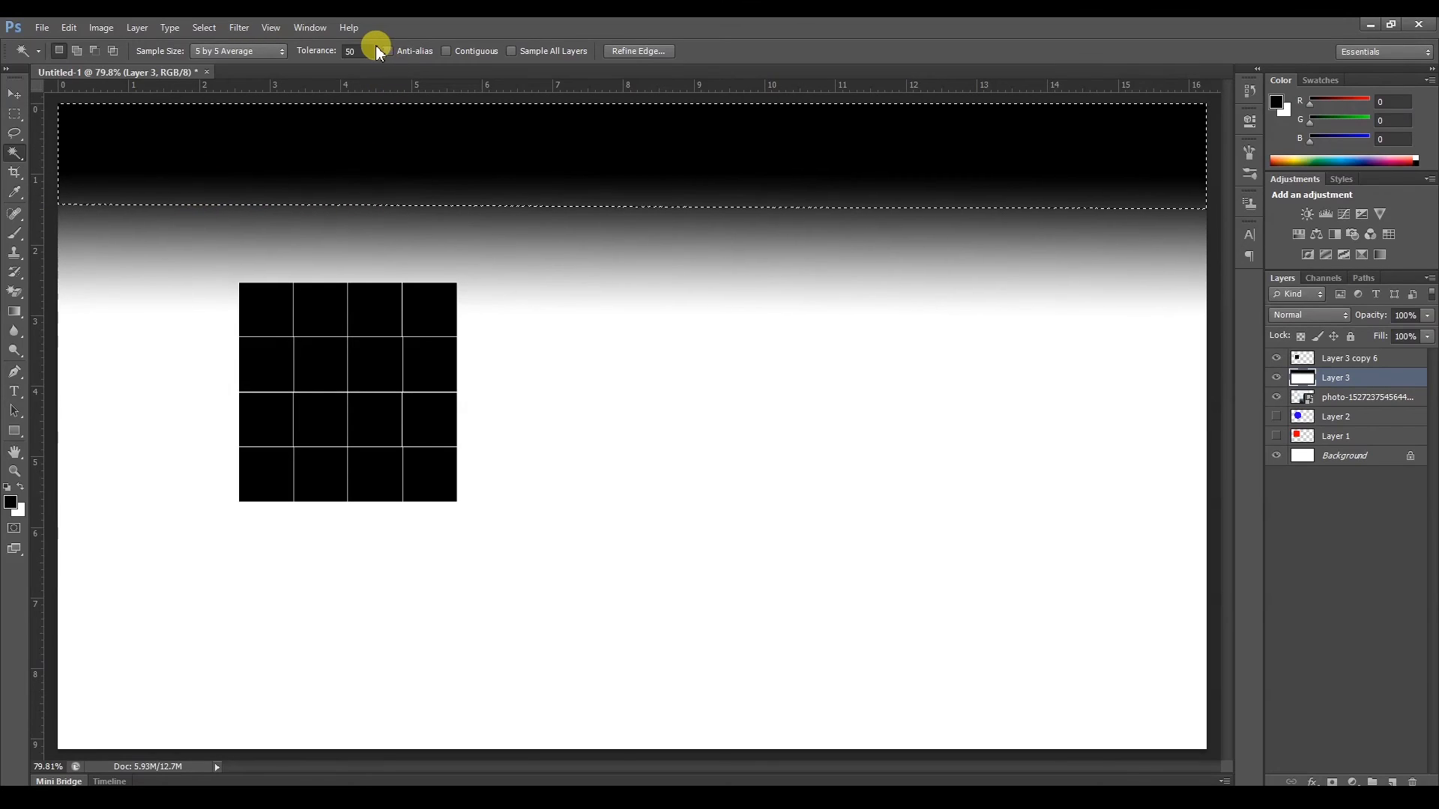
# Select and erase the gradient's dark band with the Magic Wand at tolerance 100, and delete the gradient layer.
pyautogui.click(353, 51)
pyautogui.write('100')
pyautogui.click(303, 51)
pyautogui.press('Return')
pyautogui.hotkey('ctrl', 'd')
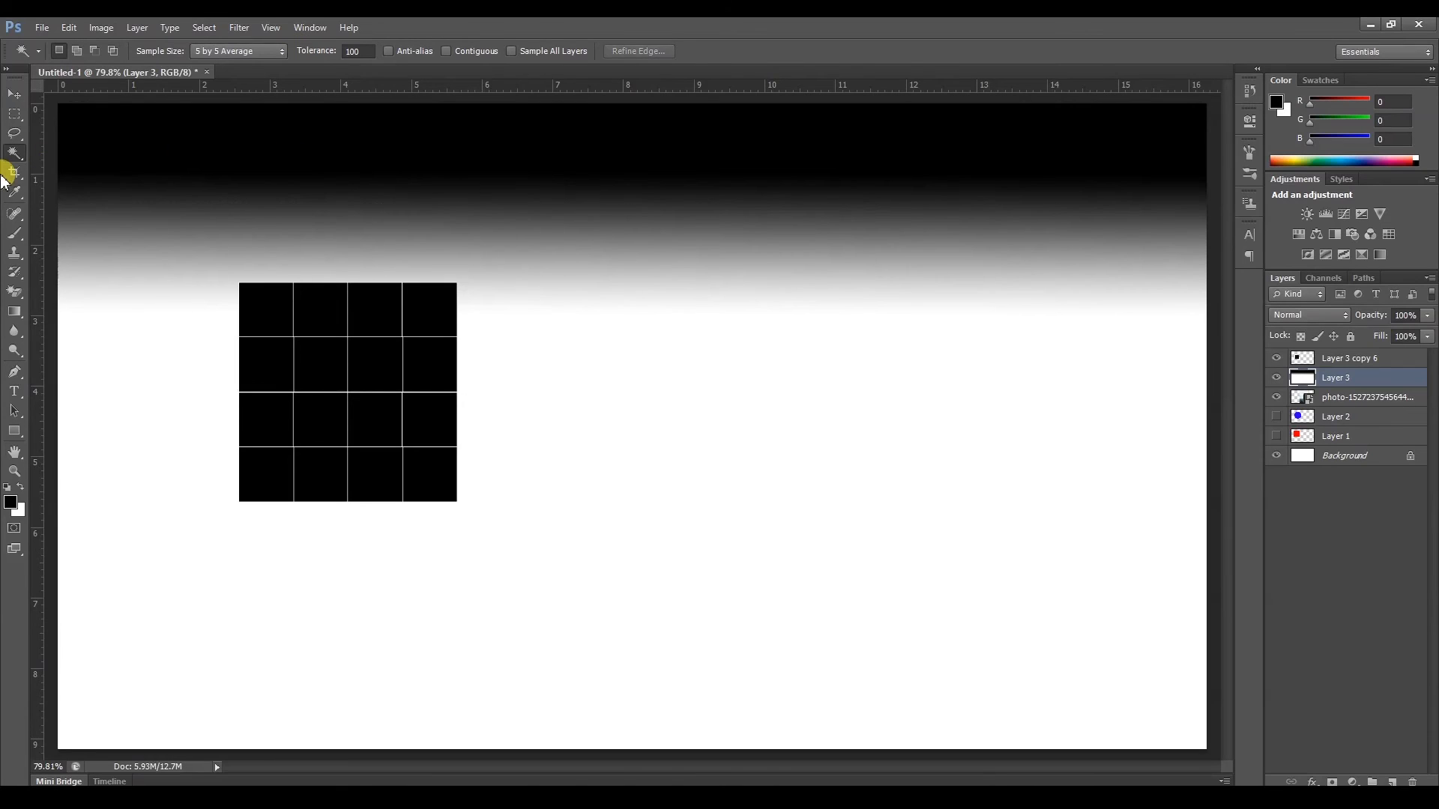
pyautogui.click(141, 218)
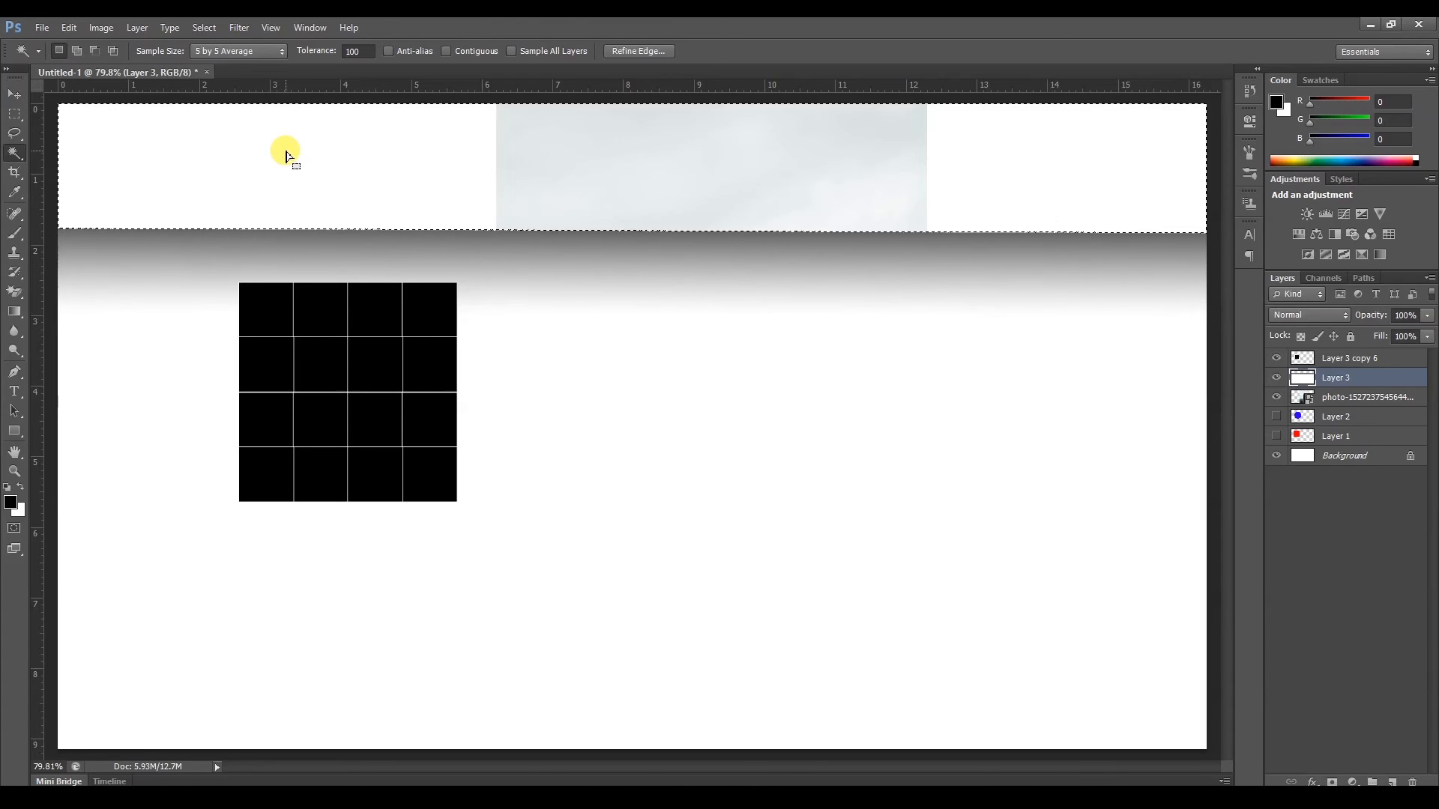
pyautogui.press('Delete')
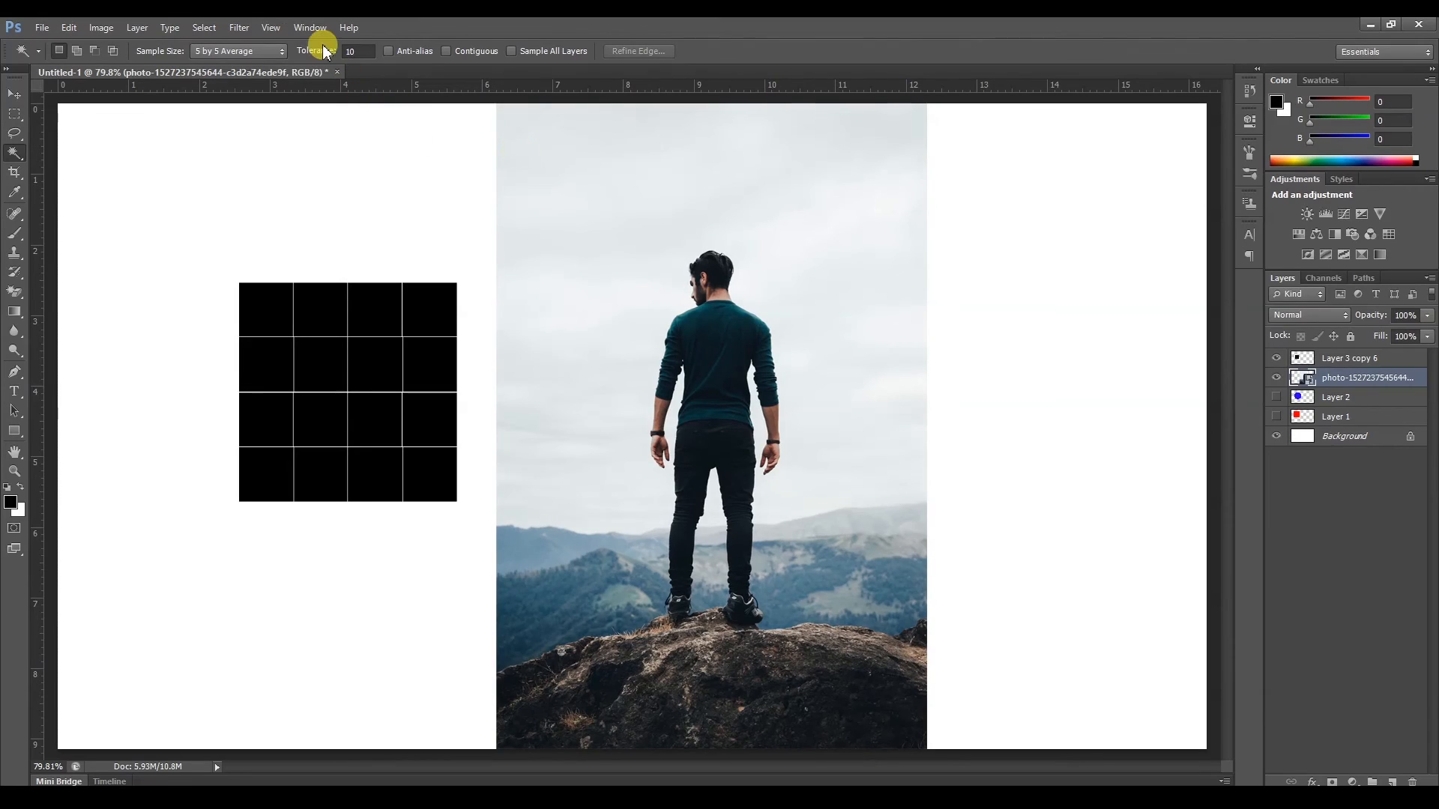
# Turn on Anti-alias and select the photo's sky with the Magic Wand at tolerance 10, with Contiguous off.
pyautogui.click(389, 50)
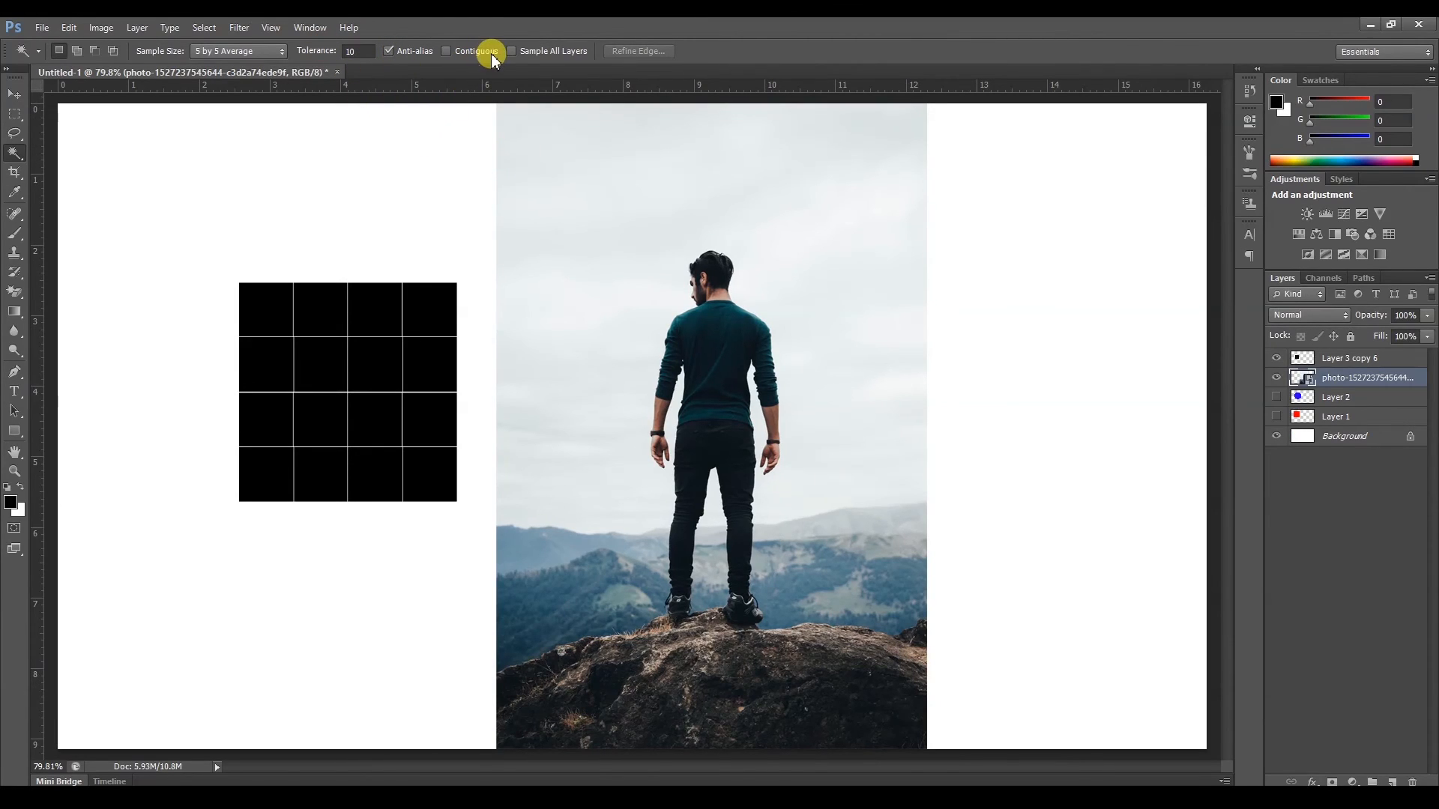
pyautogui.click(448, 51)
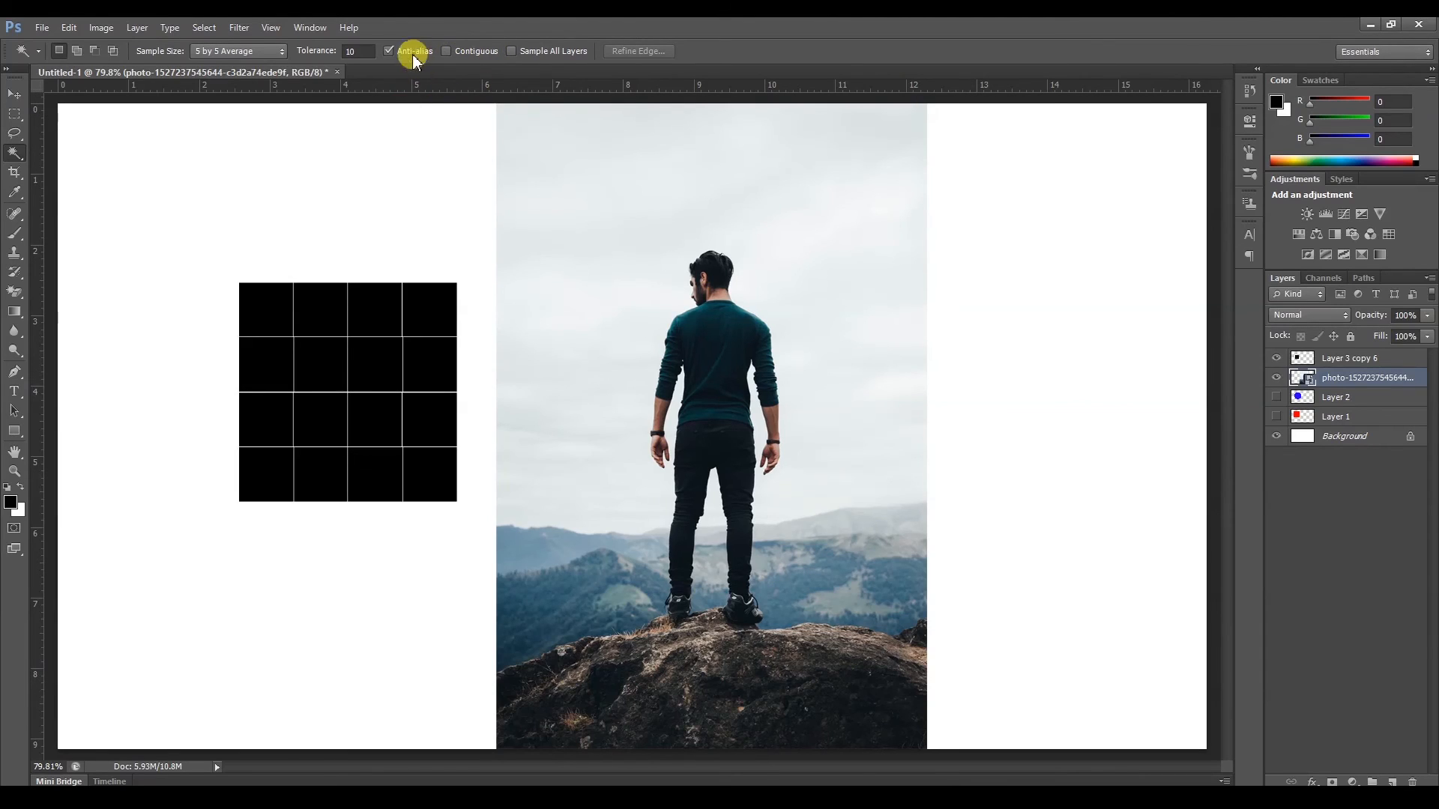
pyautogui.click(528, 150)
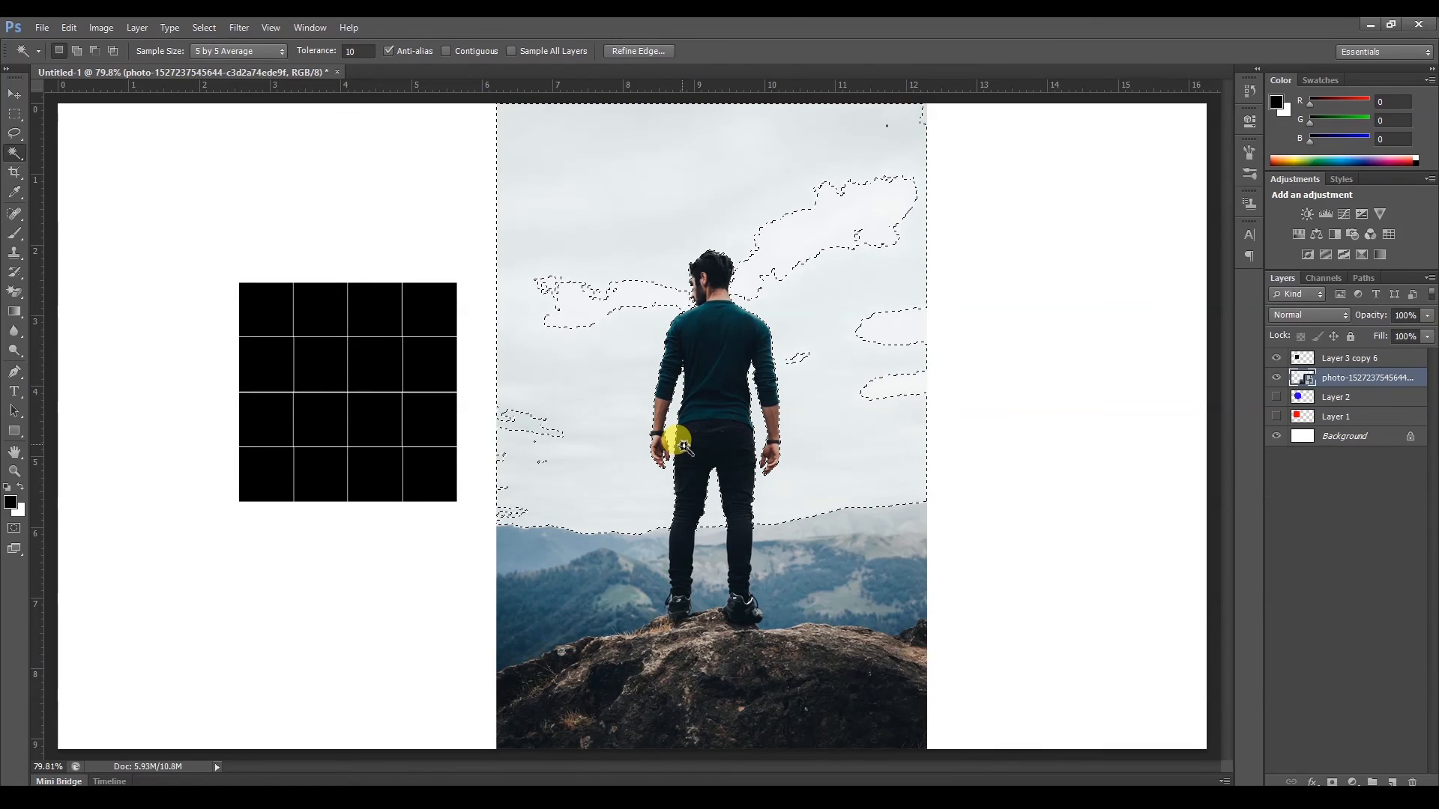
# Fill a full-height vertical strip near the middle with white on a new layer and merge it with the gradient layer.
pyautogui.hotkey('ctrl', 'd')
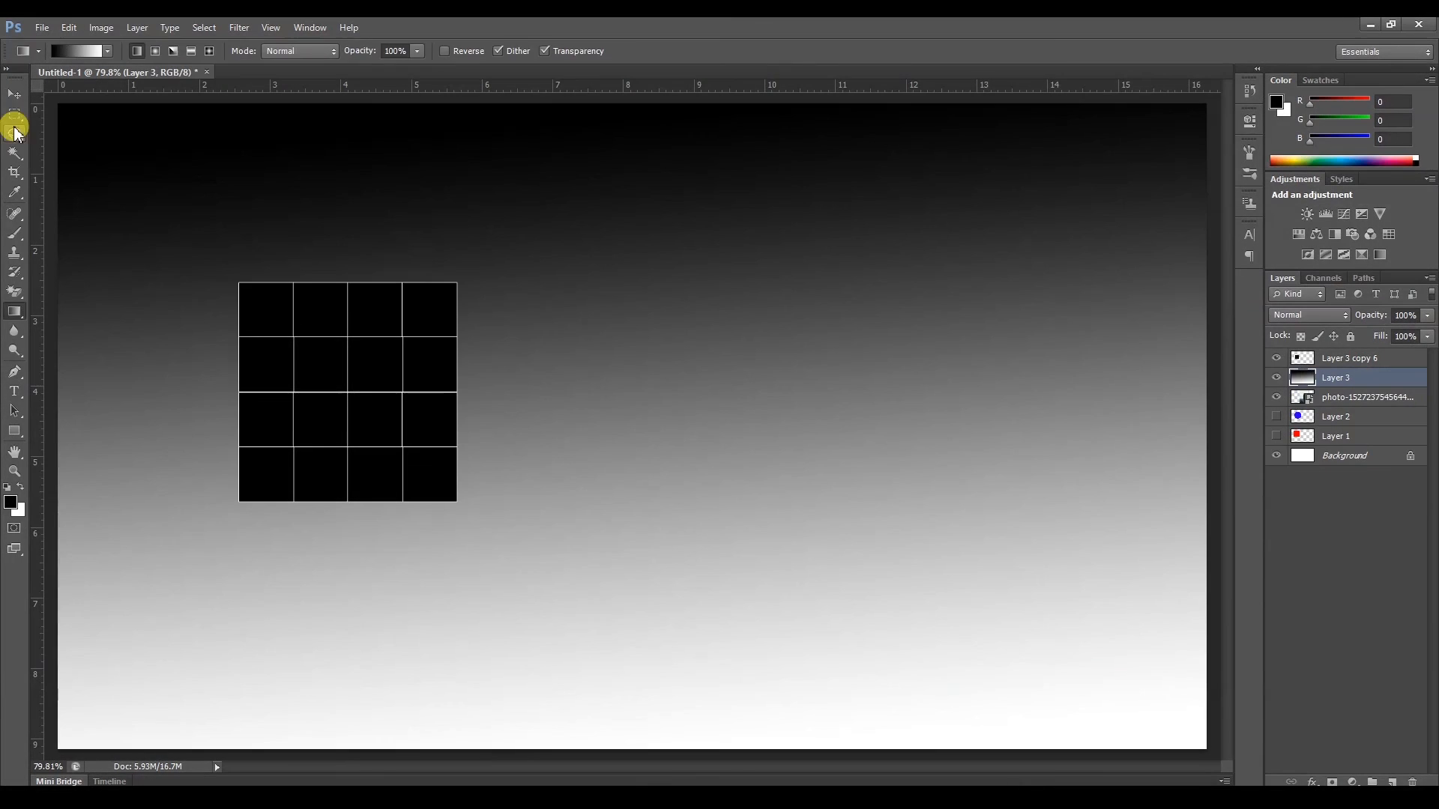
pyautogui.click(14, 115)
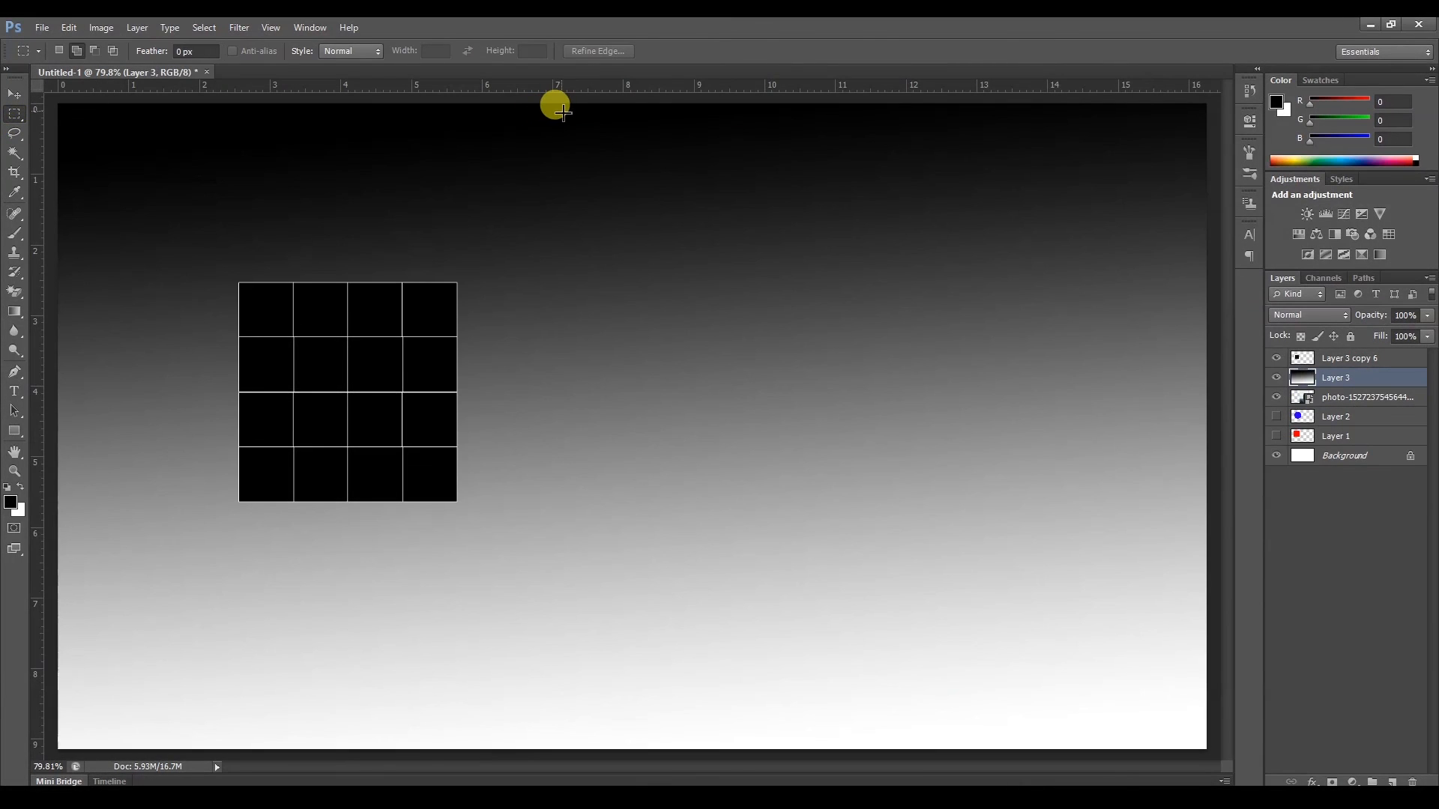
pyautogui.moveTo(561, 111); pyautogui.dragTo(656, 746)
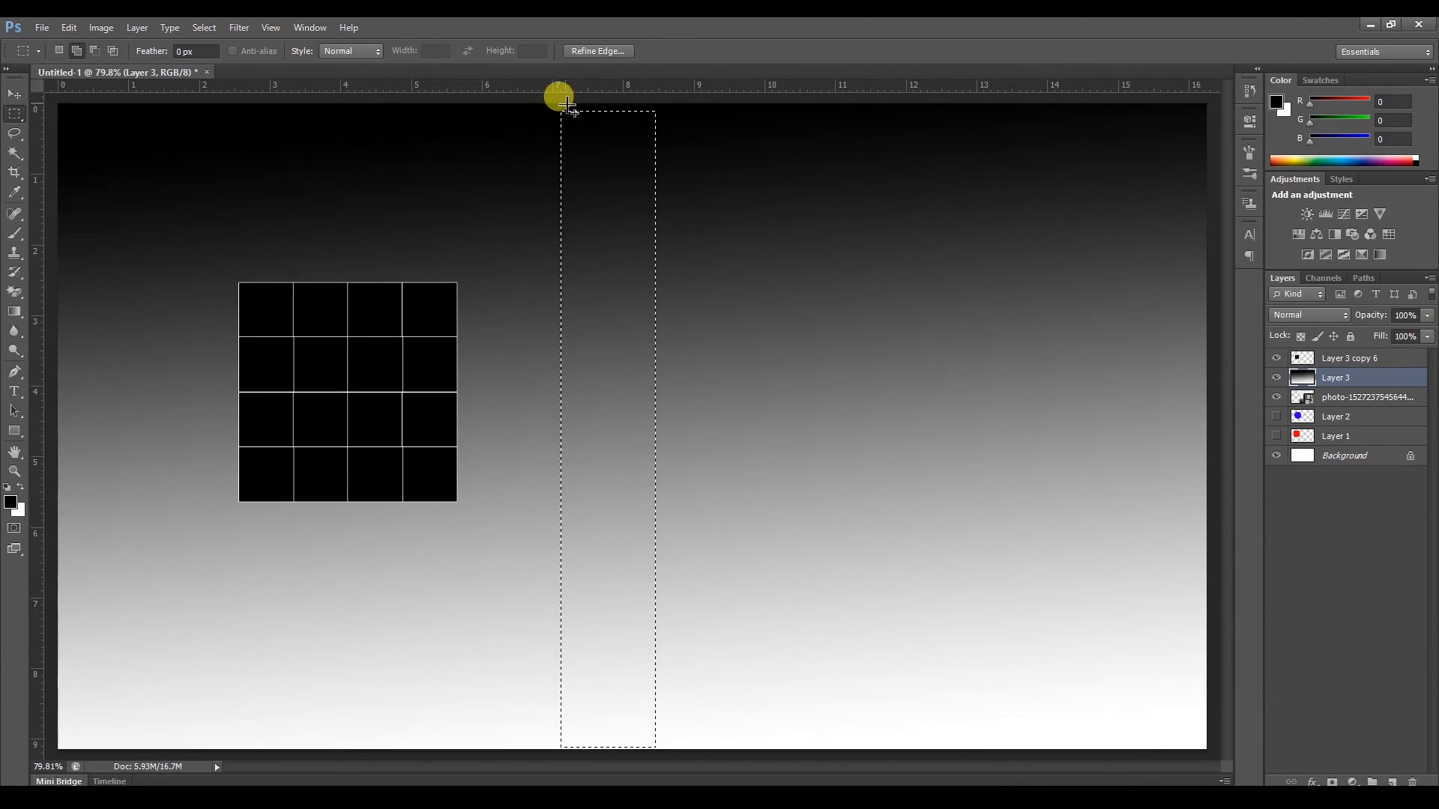
pyautogui.moveTo(569, 112); pyautogui.dragTo(663, 749)
pyautogui.hotkey('ctrl', 'shift', 'n')
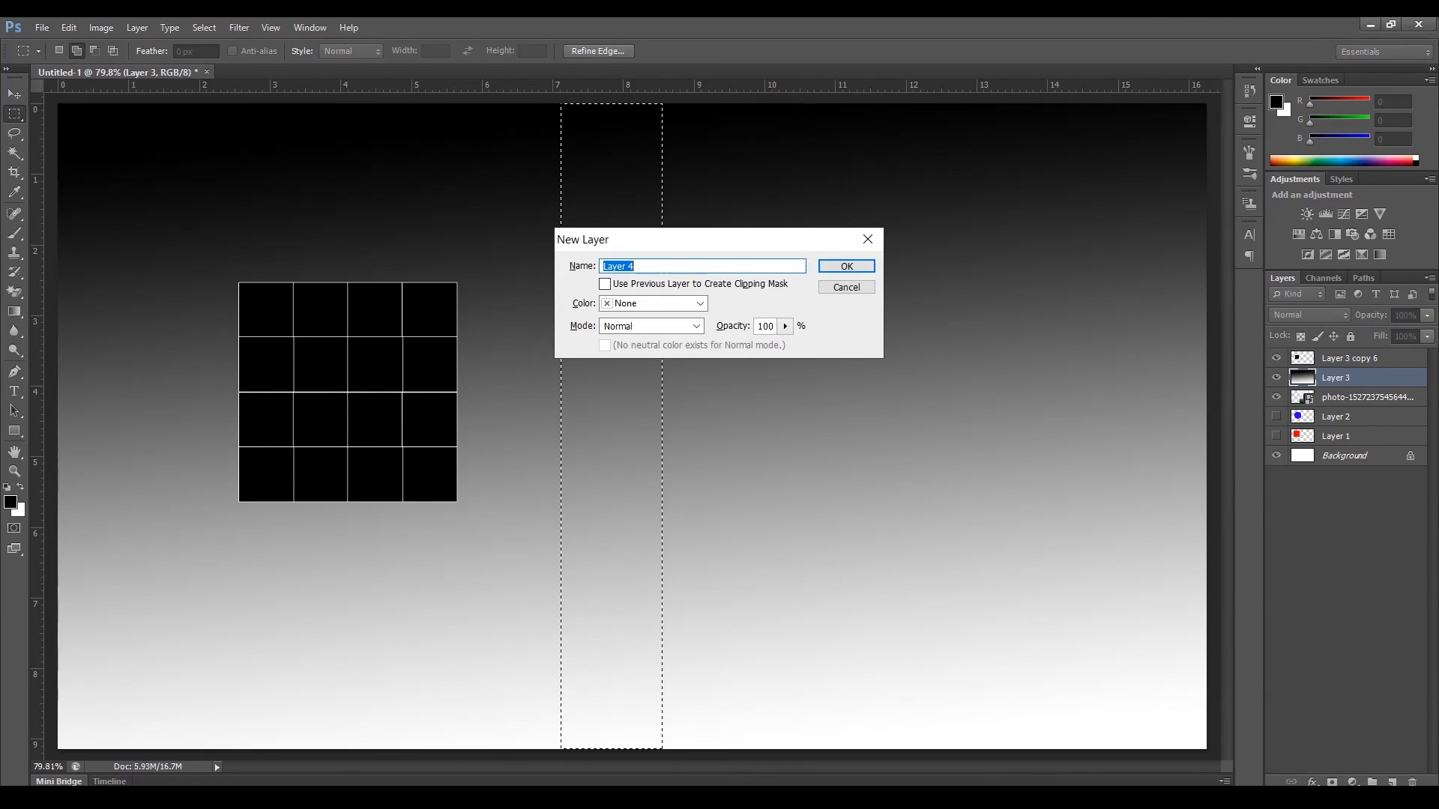
pyautogui.press('Return')
pyautogui.hotkey('alt', 'BackSpace')
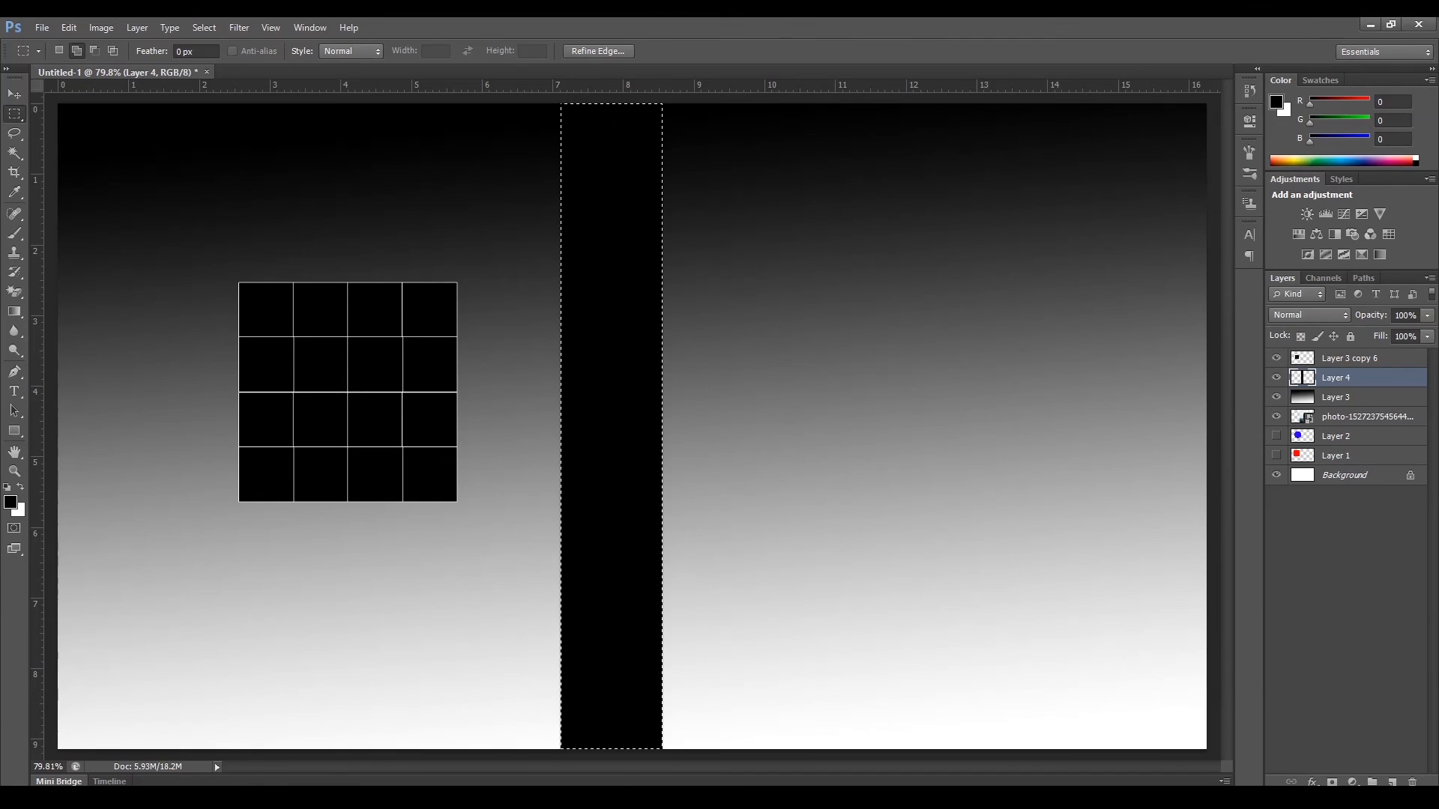
pyautogui.hotkey('ctrl', 'BackSpace')
pyautogui.hotkey('ctrl', 'd')
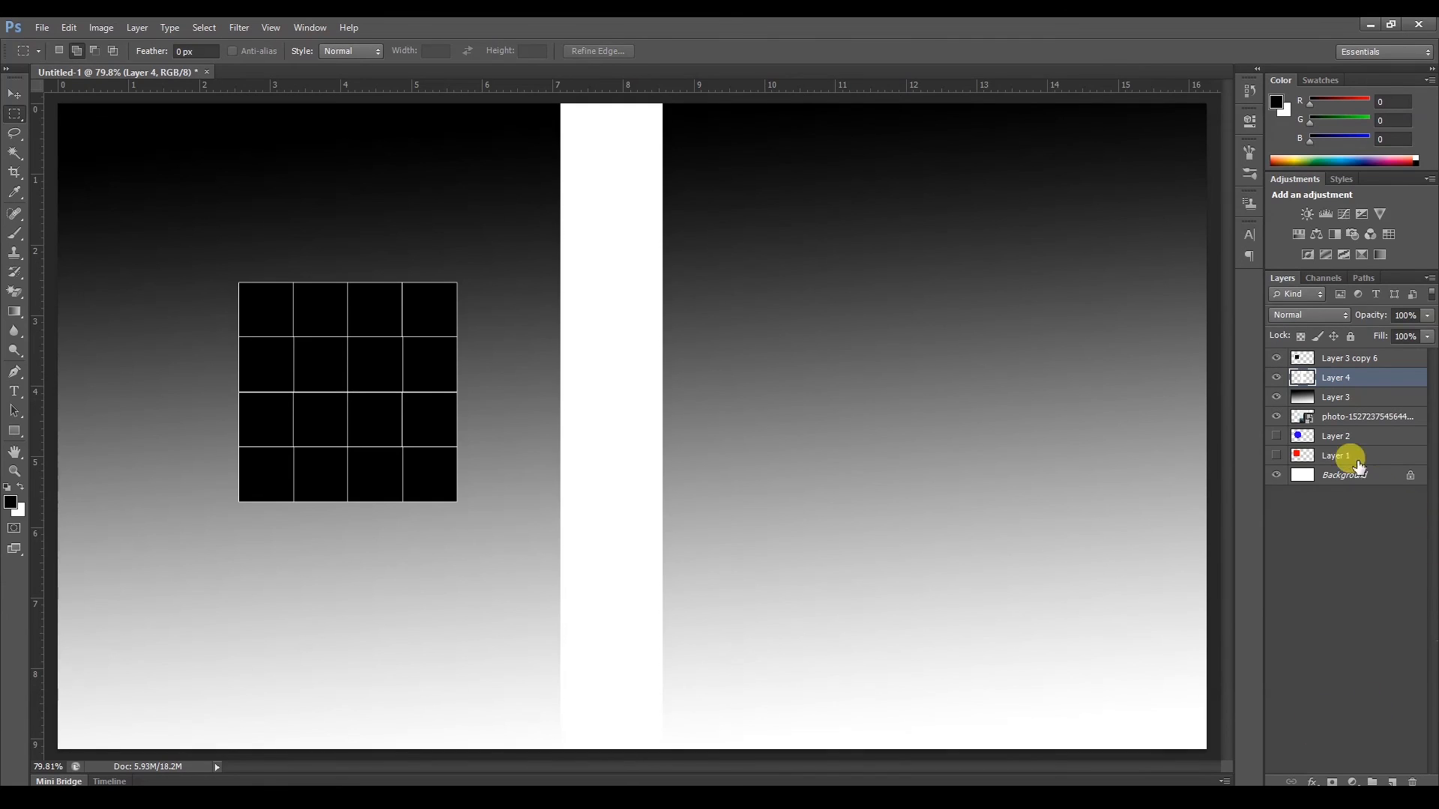
pyautogui.keyDown('shift'); pyautogui.click(1347, 406); pyautogui.keyUp('shift')
pyautogui.hotkey('ctrl', 'e')
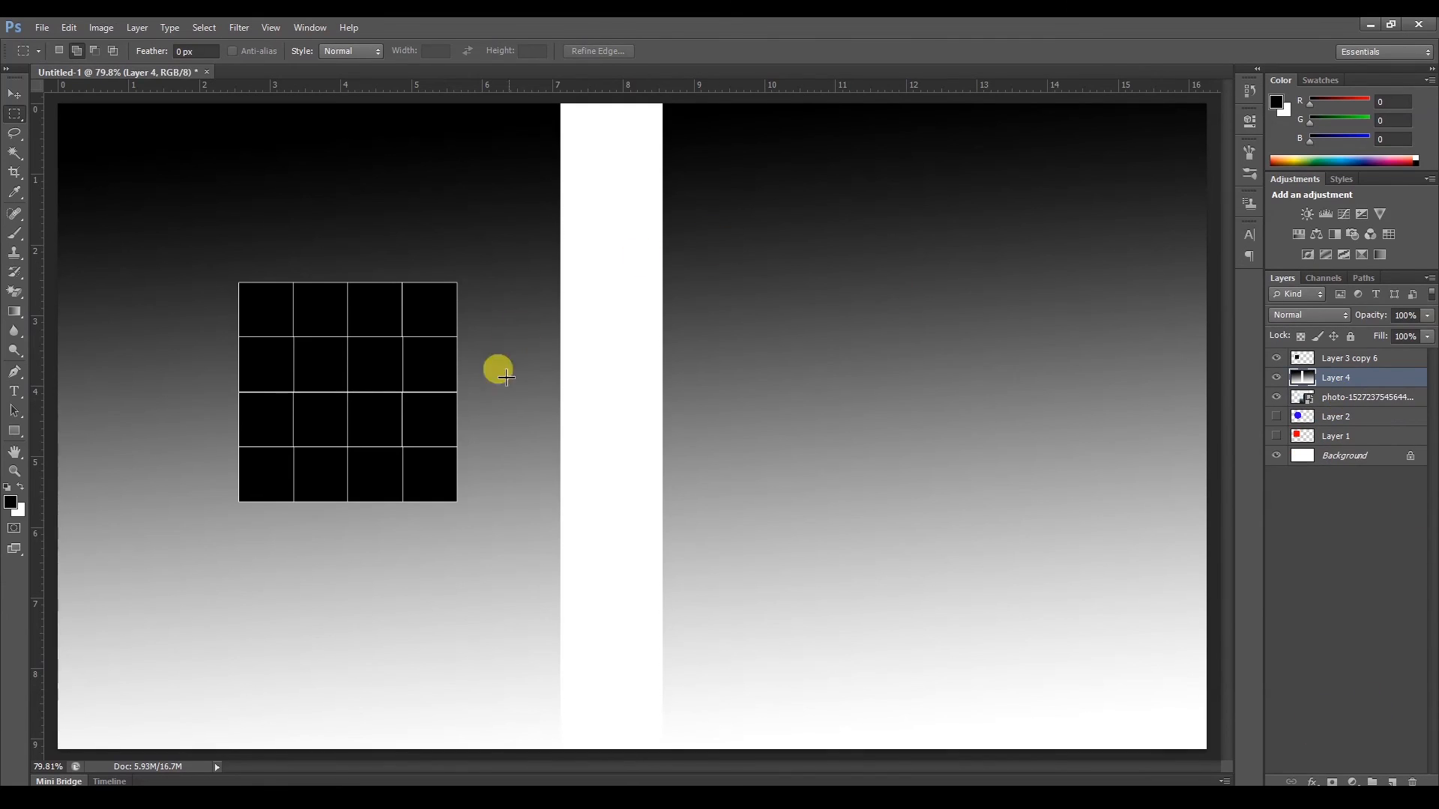
# Select the dark area beyond the white strip with the Magic Wand at tolerance 100 and Contiguous on, and clear the selection.
pyautogui.press('v')
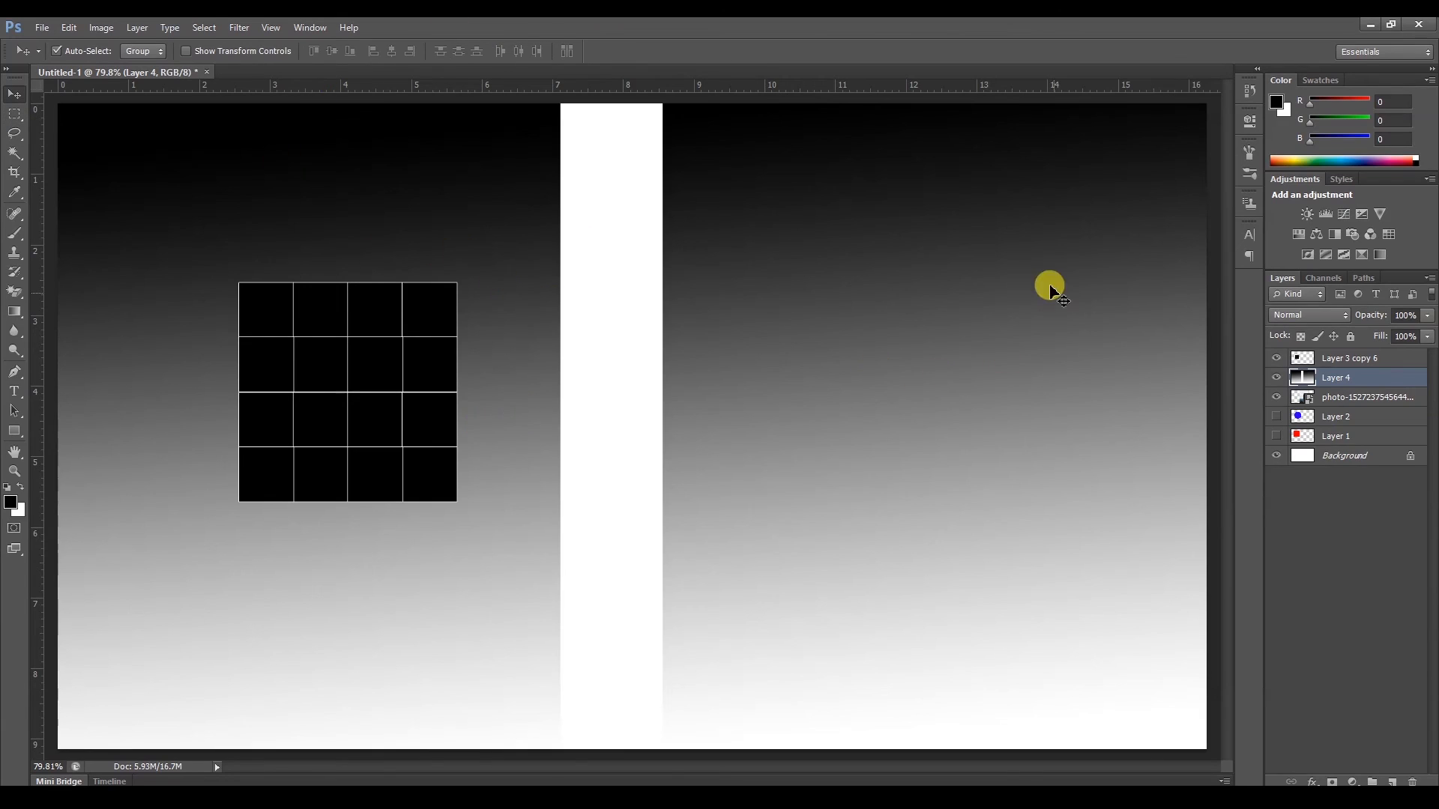
pyautogui.click(15, 154)
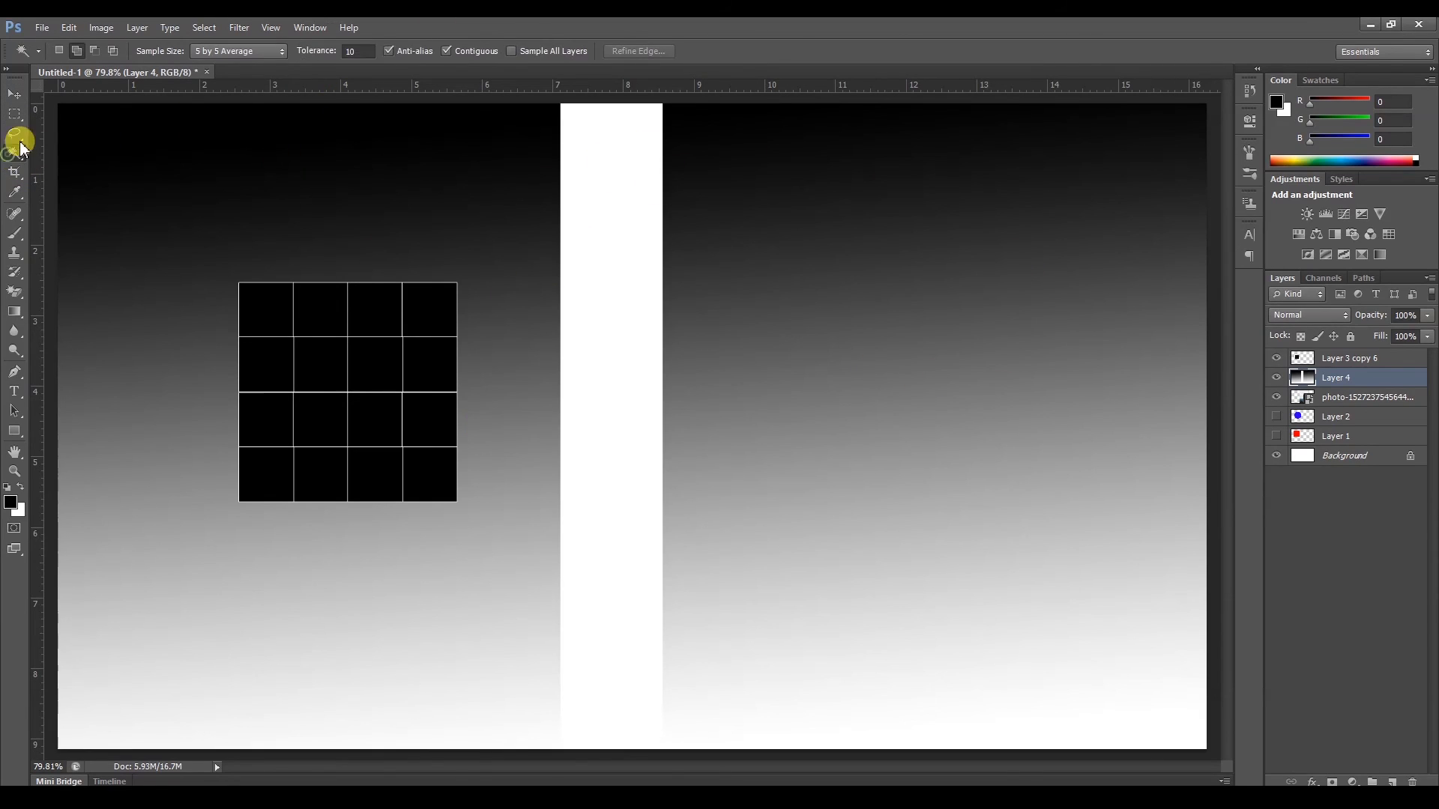
pyautogui.click(358, 51)
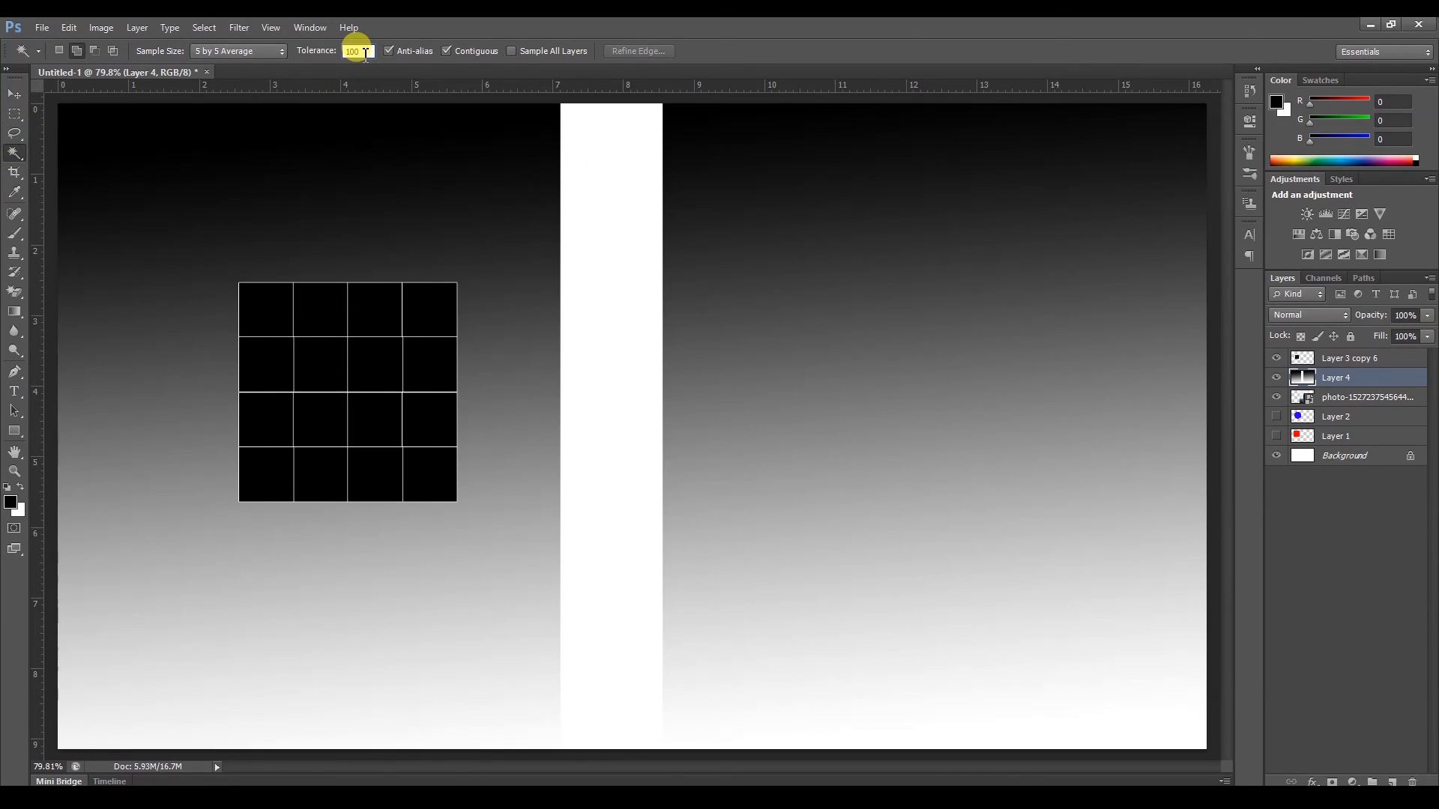
pyautogui.click(749, 128)
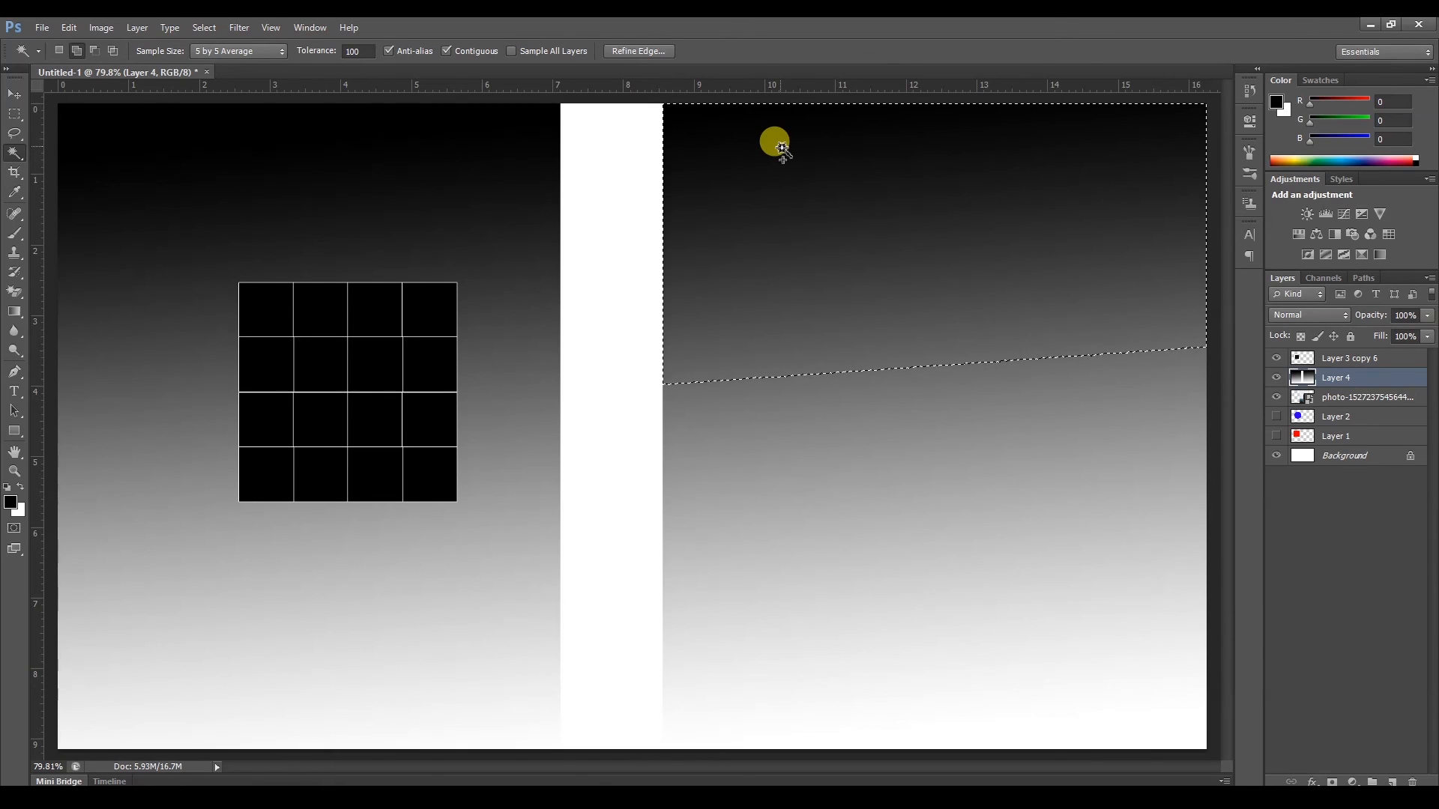
pyautogui.hotkey('ctrl', 'd')
pyautogui.click(14, 168)
pyautogui.rightClick(12, 173)
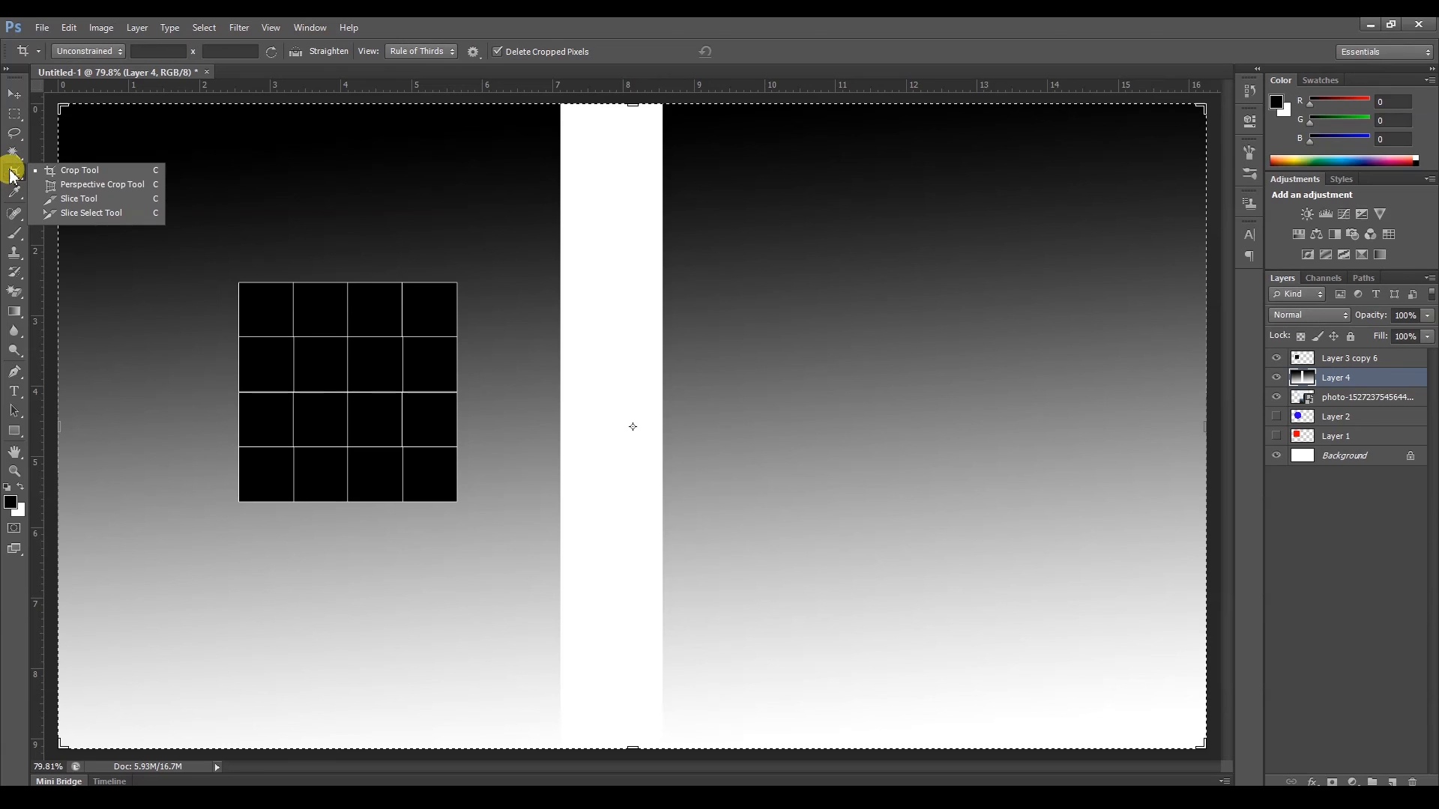
pyautogui.click(14, 153)
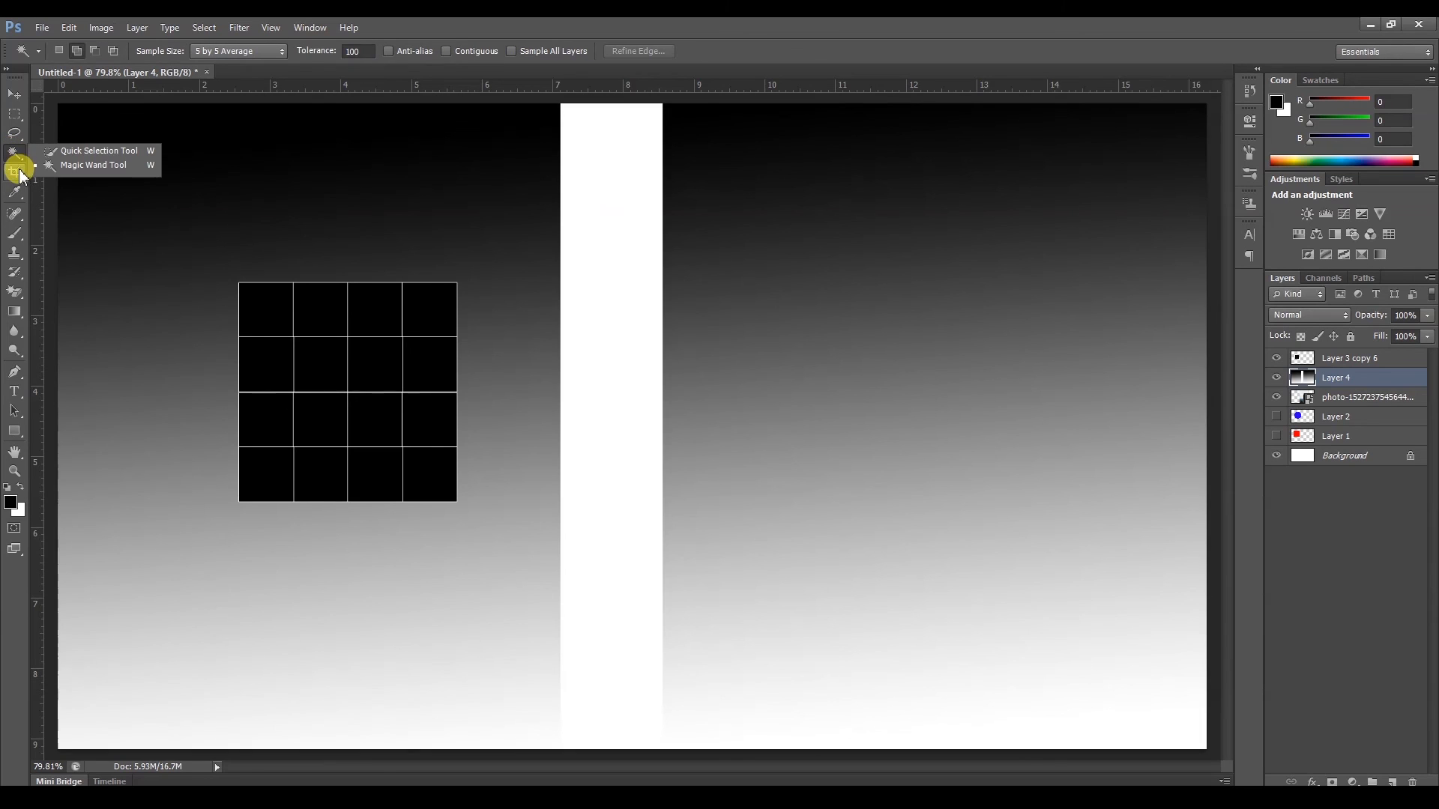
pyautogui.press('c')
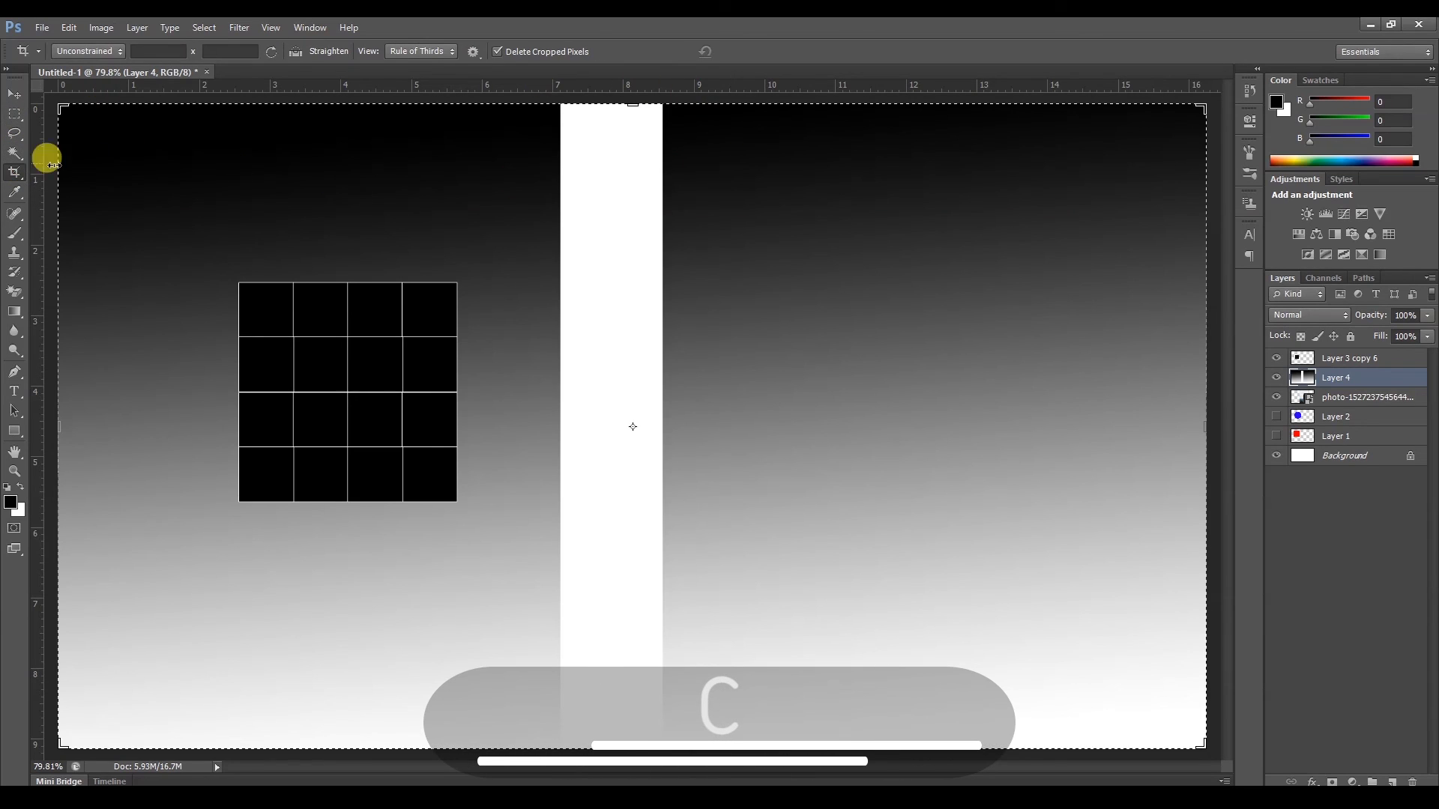
pyautogui.rightClick(18, 173)
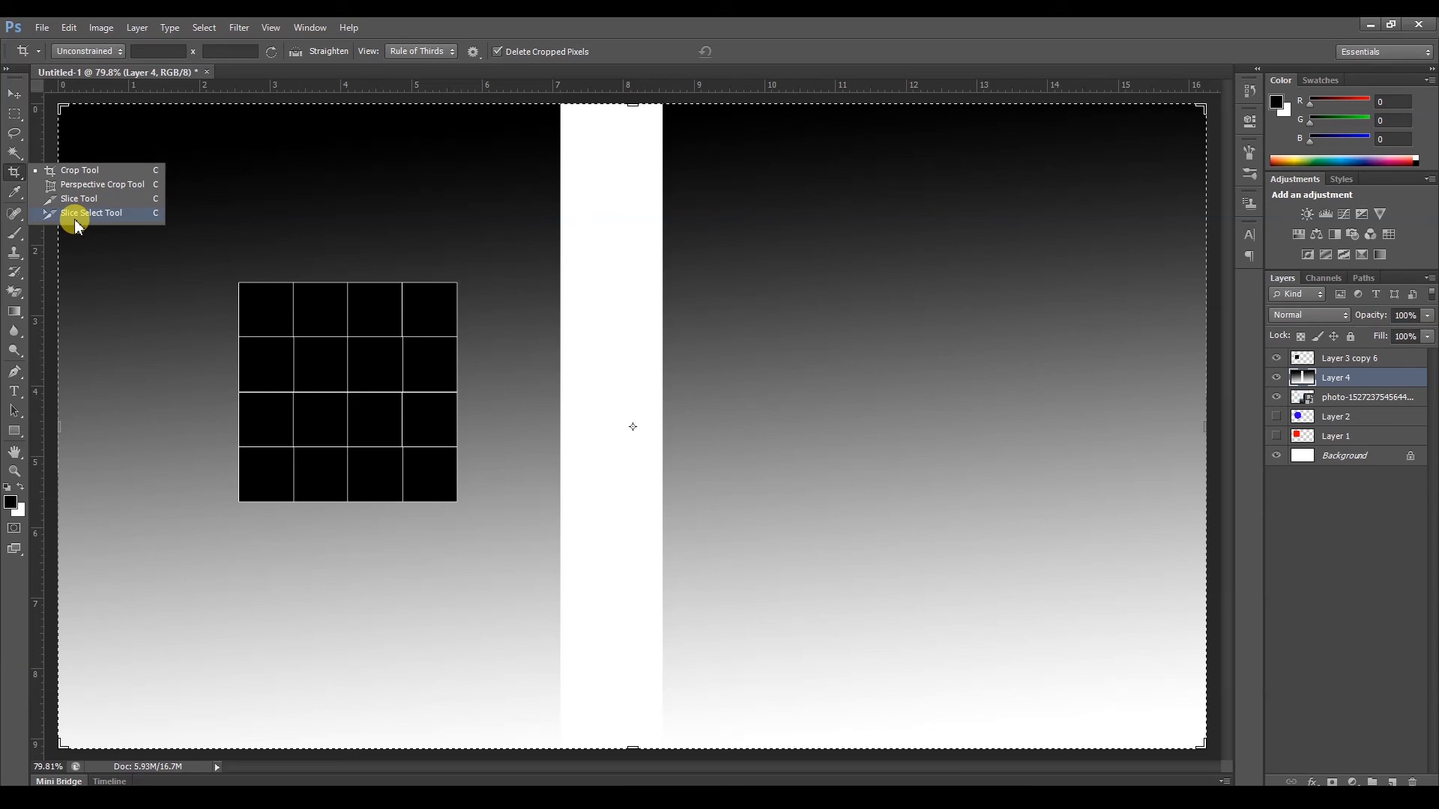
# Activate the Eyedropper tool and hide Layer 3 copy 6 and Layer 4 to uncover the photo.
pyautogui.click(15, 191)
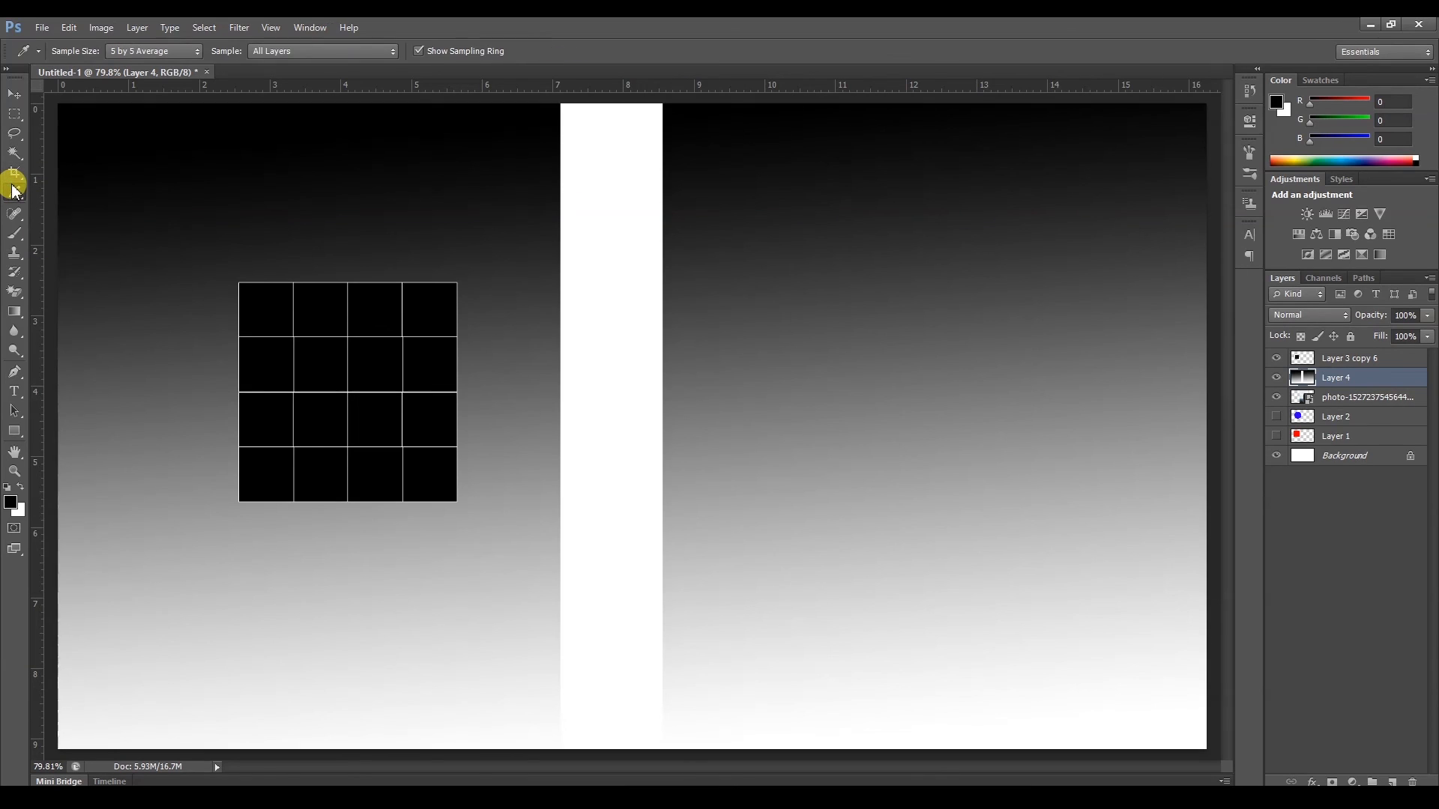
pyautogui.click(15, 191)
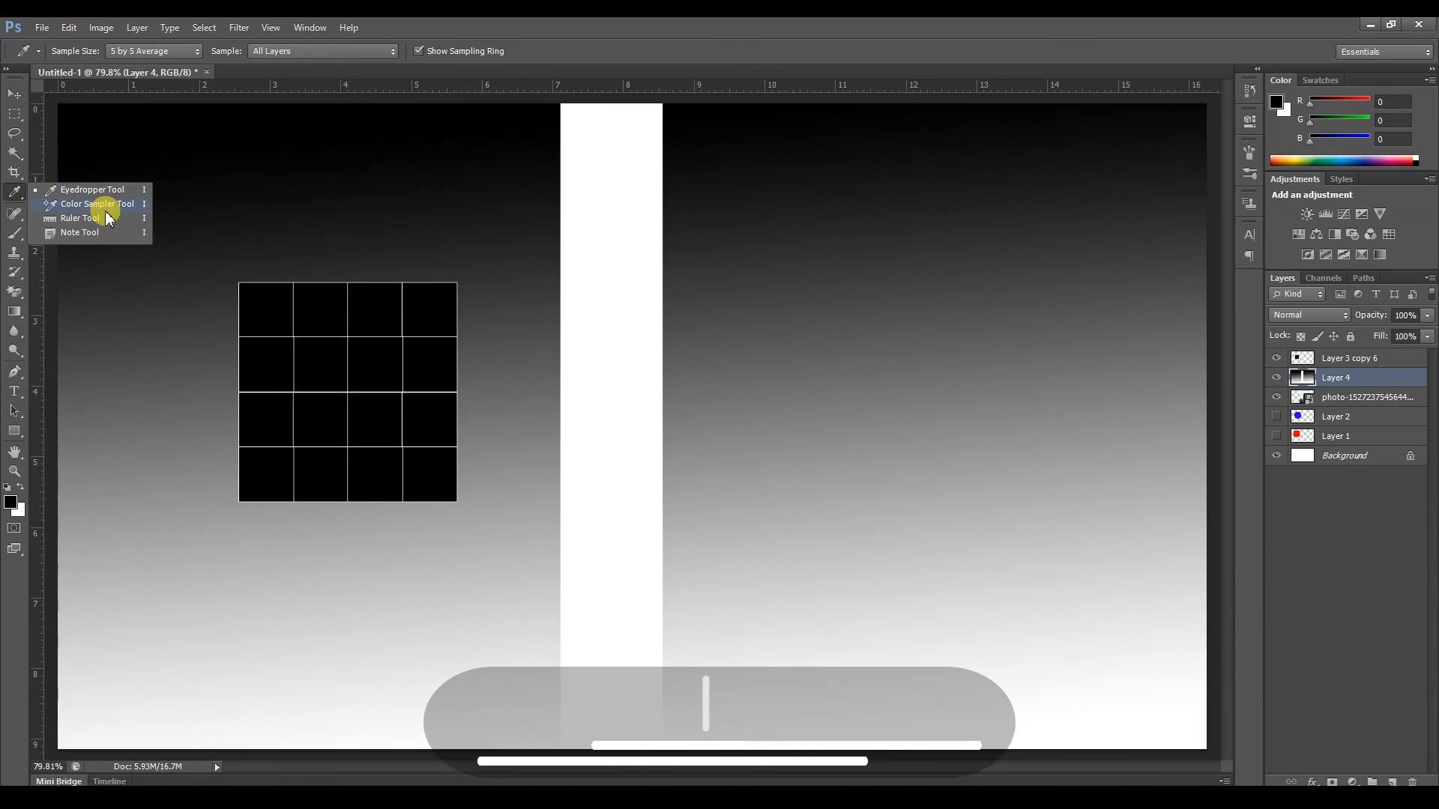
pyautogui.click(91, 189)
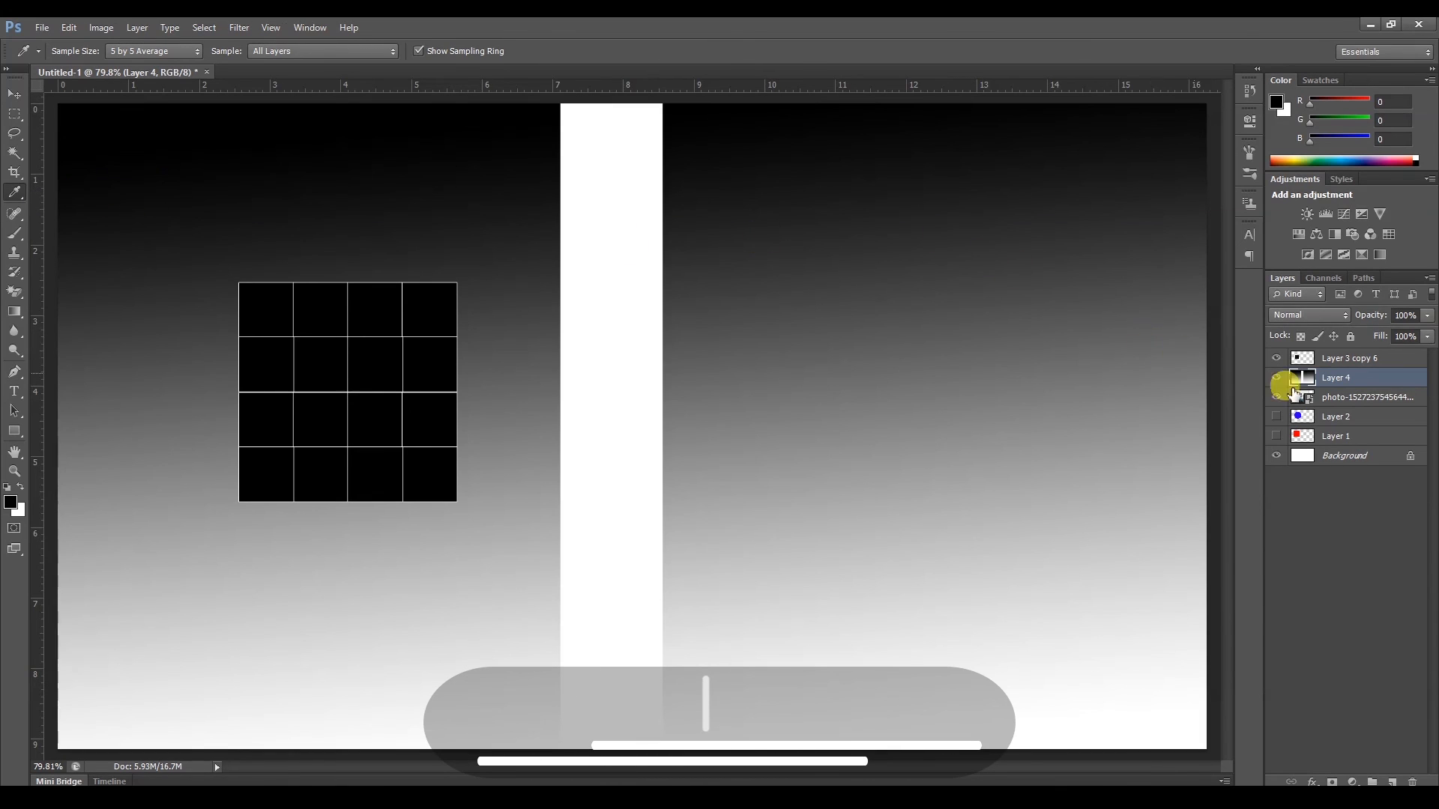
pyautogui.moveTo(1275, 358); pyautogui.dragTo(1277, 381)
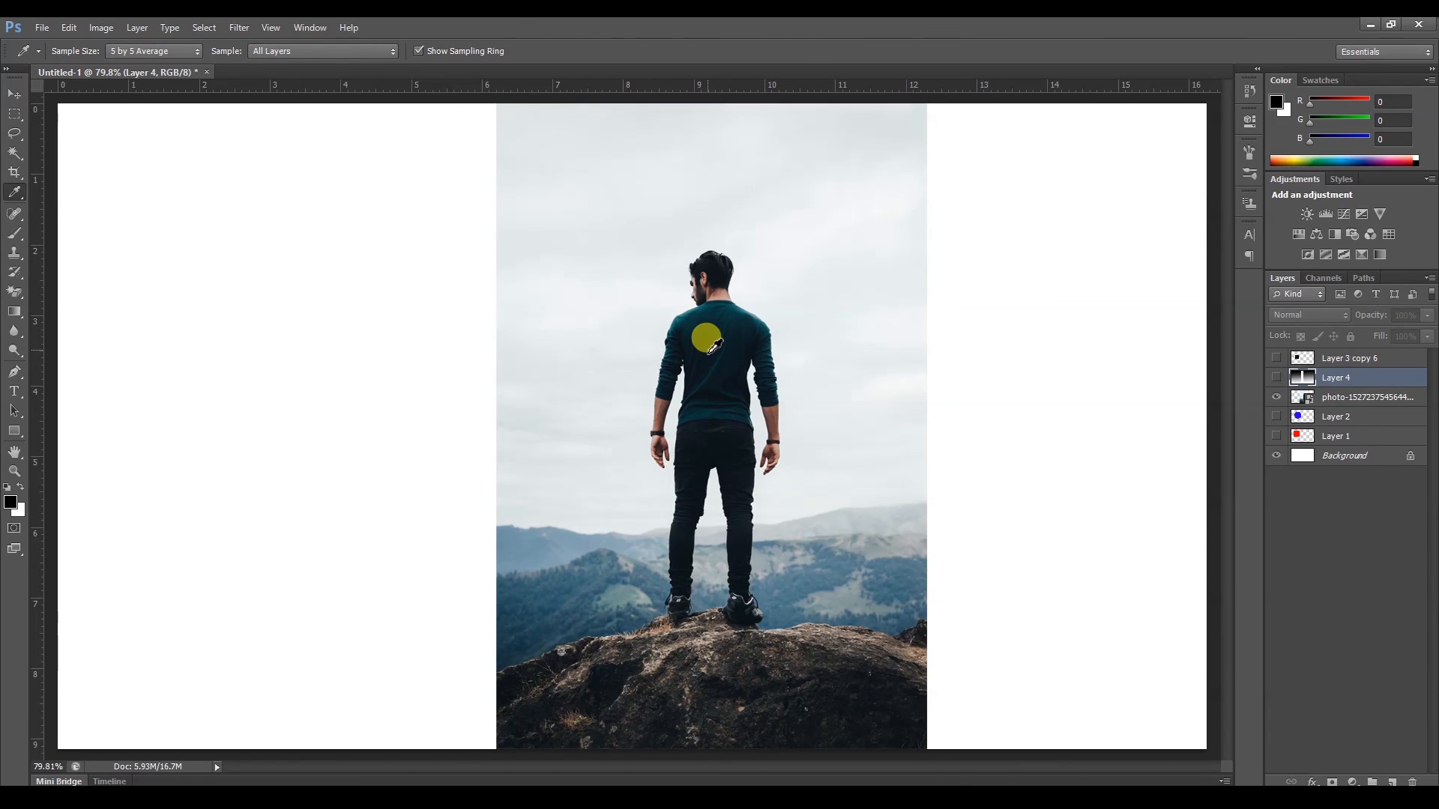
# Sample the dark teal of the man's sweater as the foreground colour, fill Layer 4 with it and show that layer.
pyautogui.moveTo(715, 347)
pyautogui.mouseDown()
pyautogui.moveTo(708, 315)
pyautogui.moveTo(718, 331)
pyautogui.mouseUp()
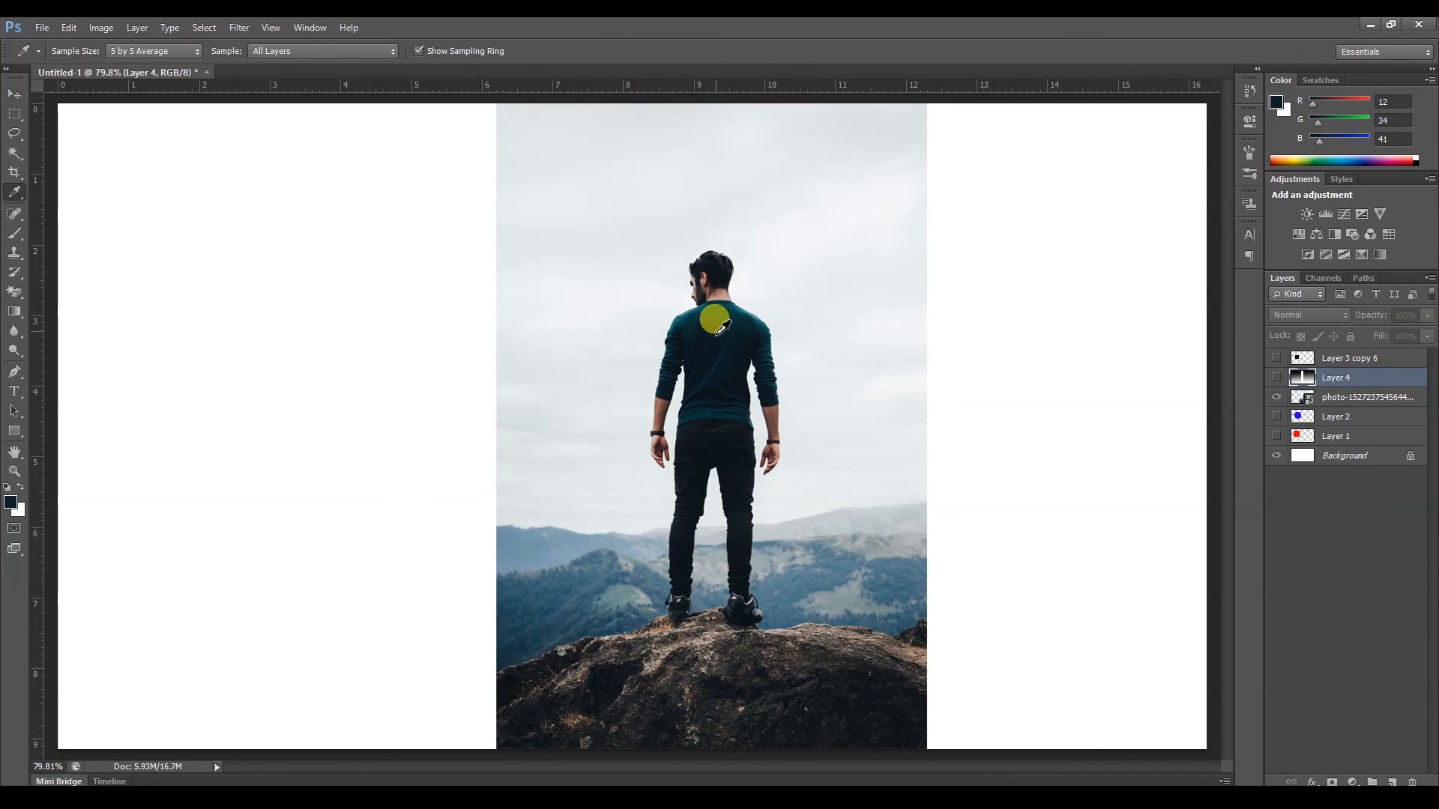
pyautogui.hotkey('alt', 'BackSpace')
pyautogui.click(1277, 377)
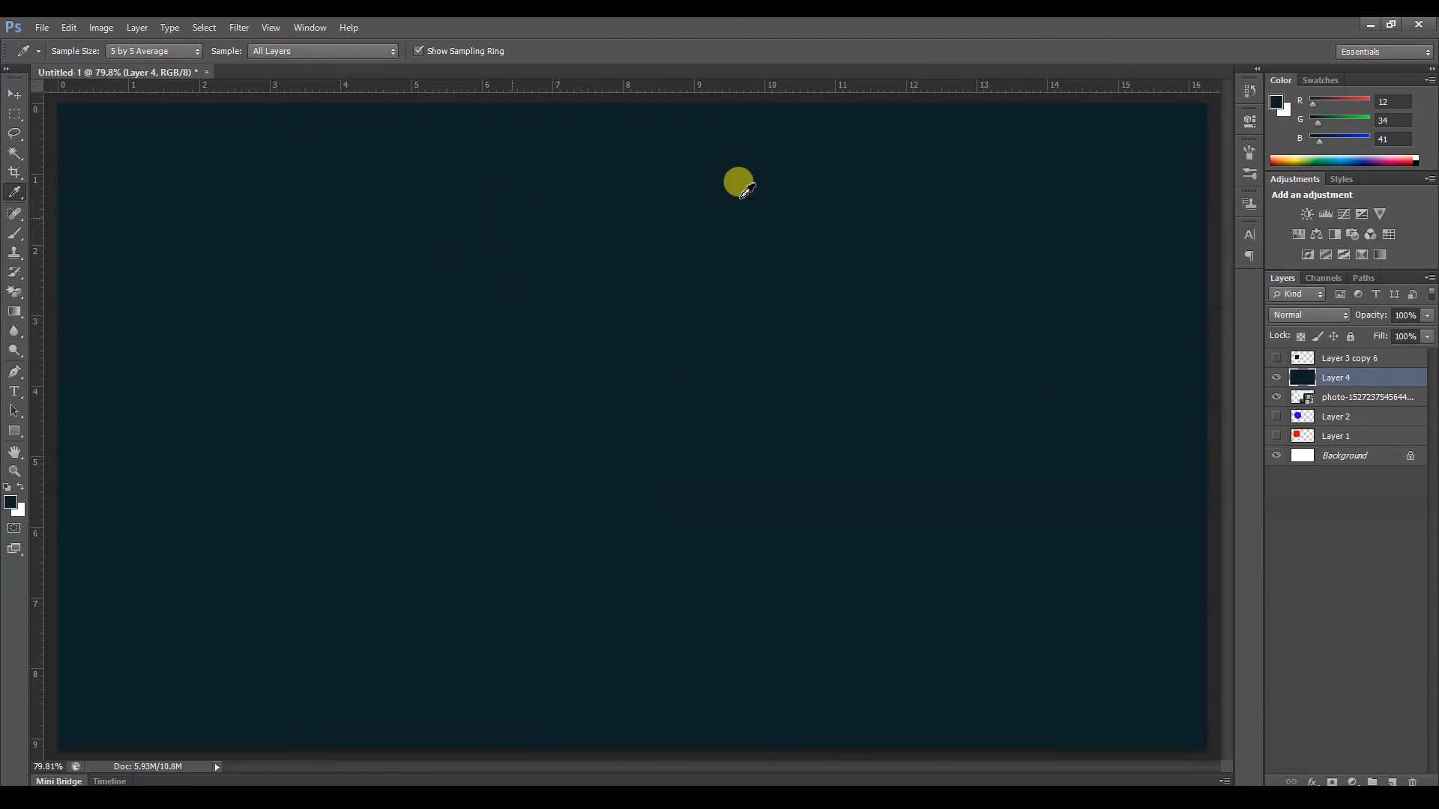